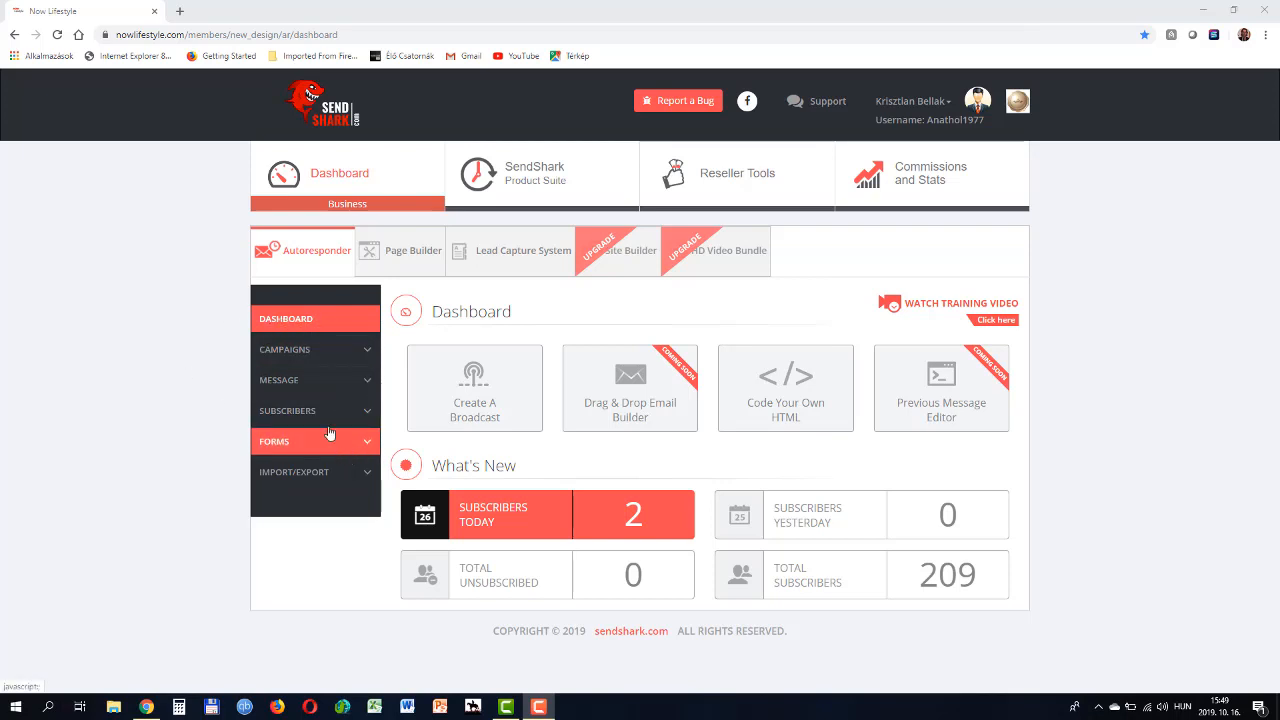
Start a new autoresponder campaign and name it test_eng.
click(316, 352)
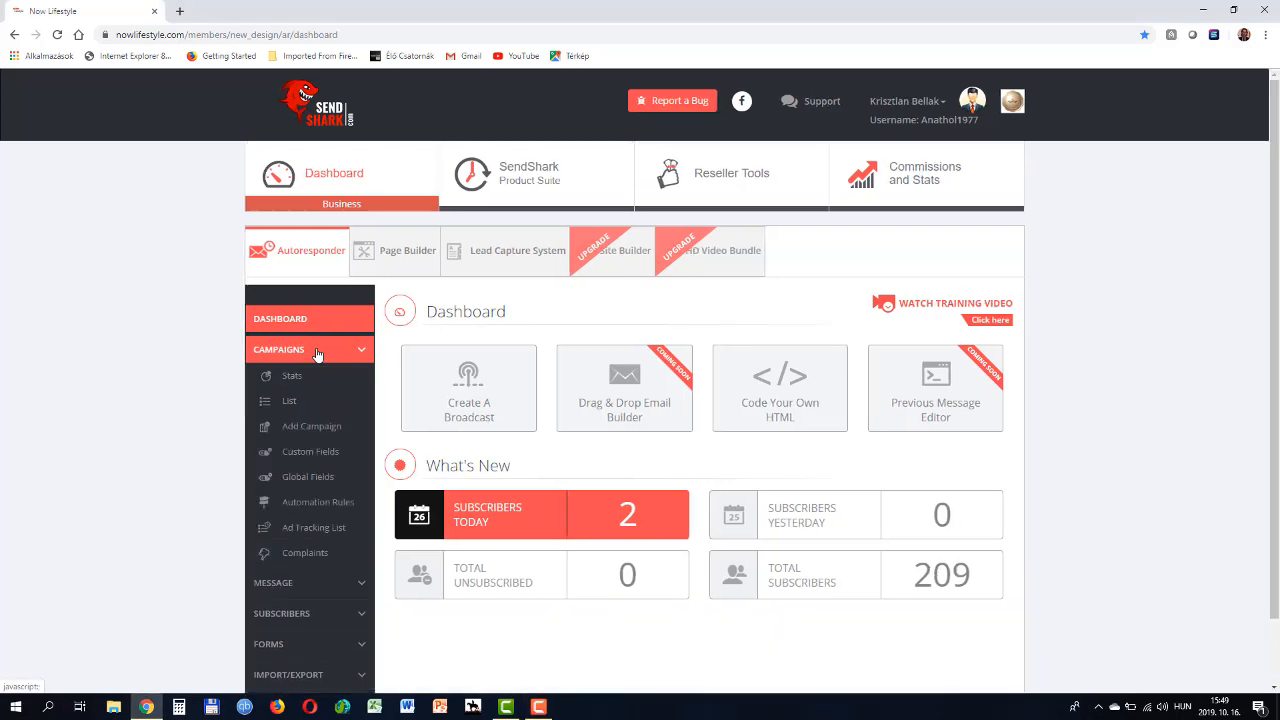
click(315, 430)
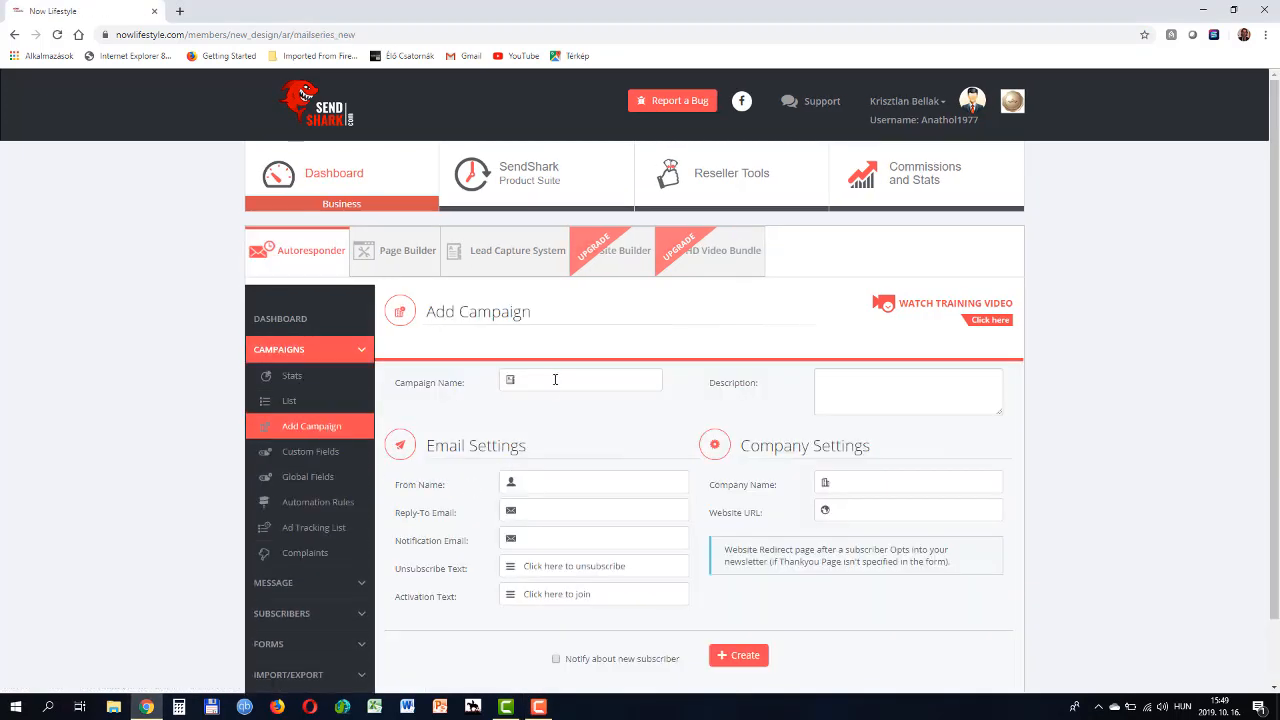
click(556, 378)
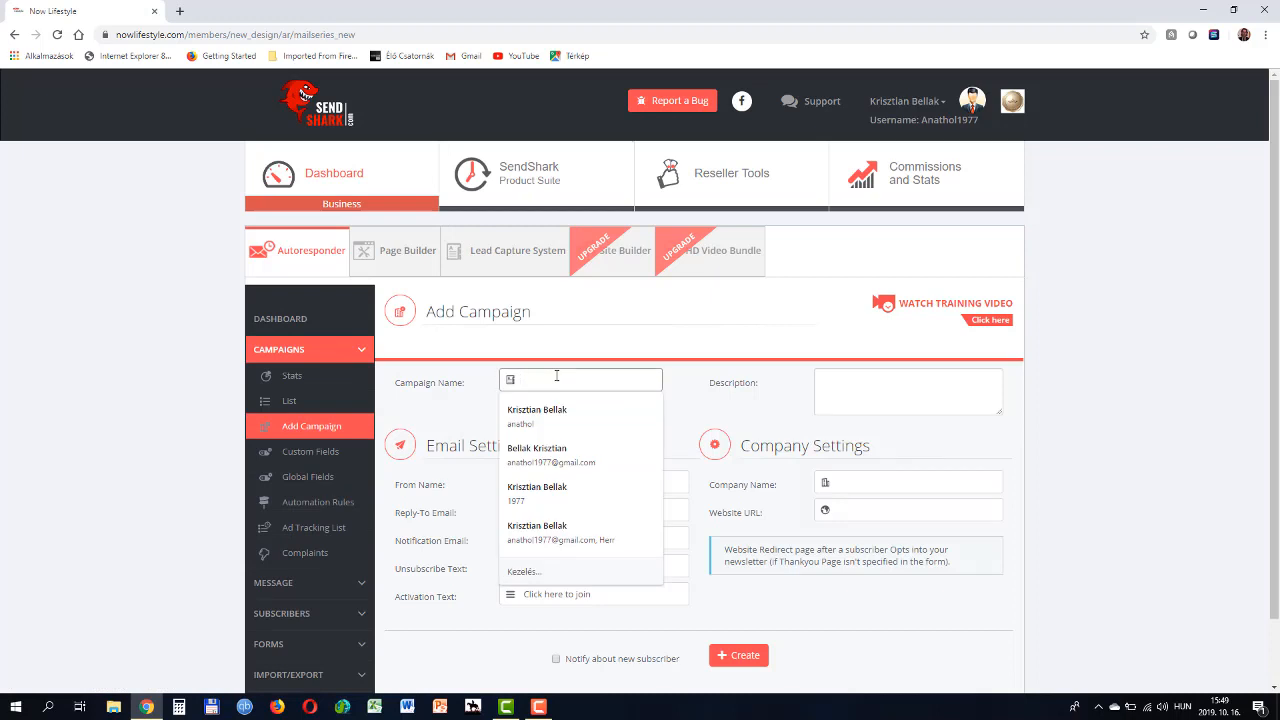
text(test)
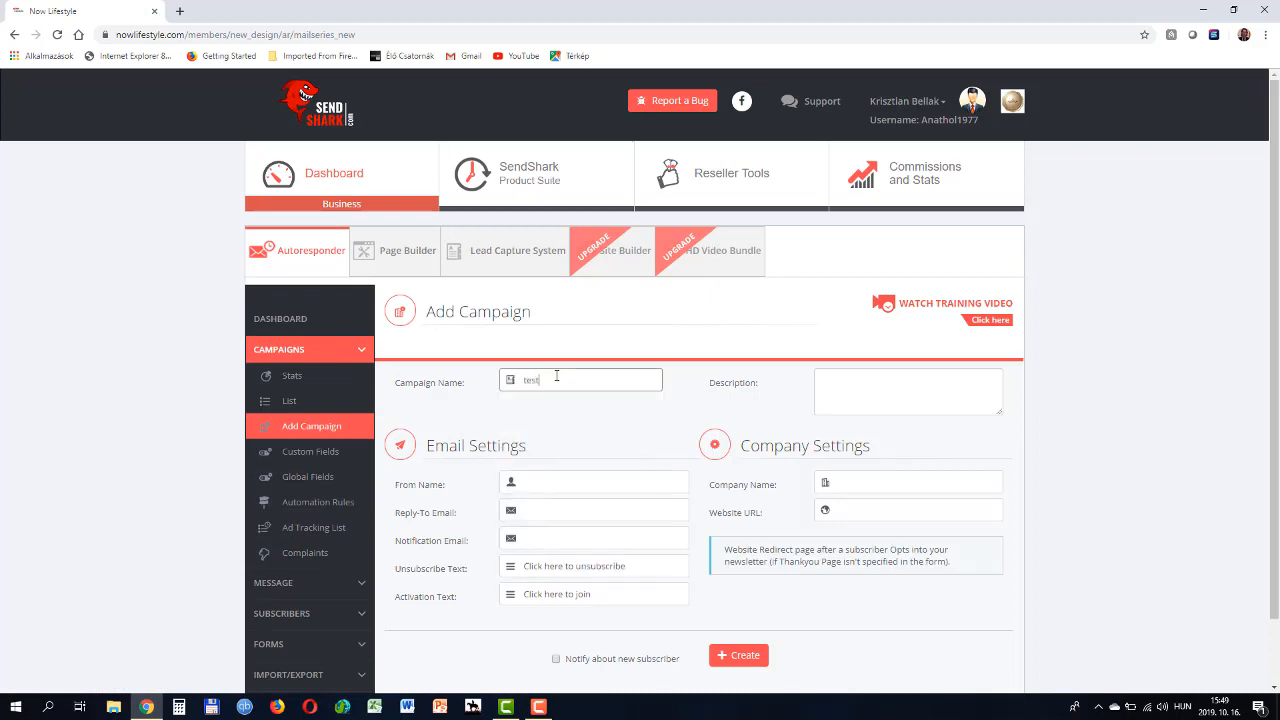
text(_eng)
click(600, 441)
Fill in the campaign's sender name, reply-to and notification e-mails from the first saved autofill profile, leaving the company name empty.
scroll(600, 441, down, 1)
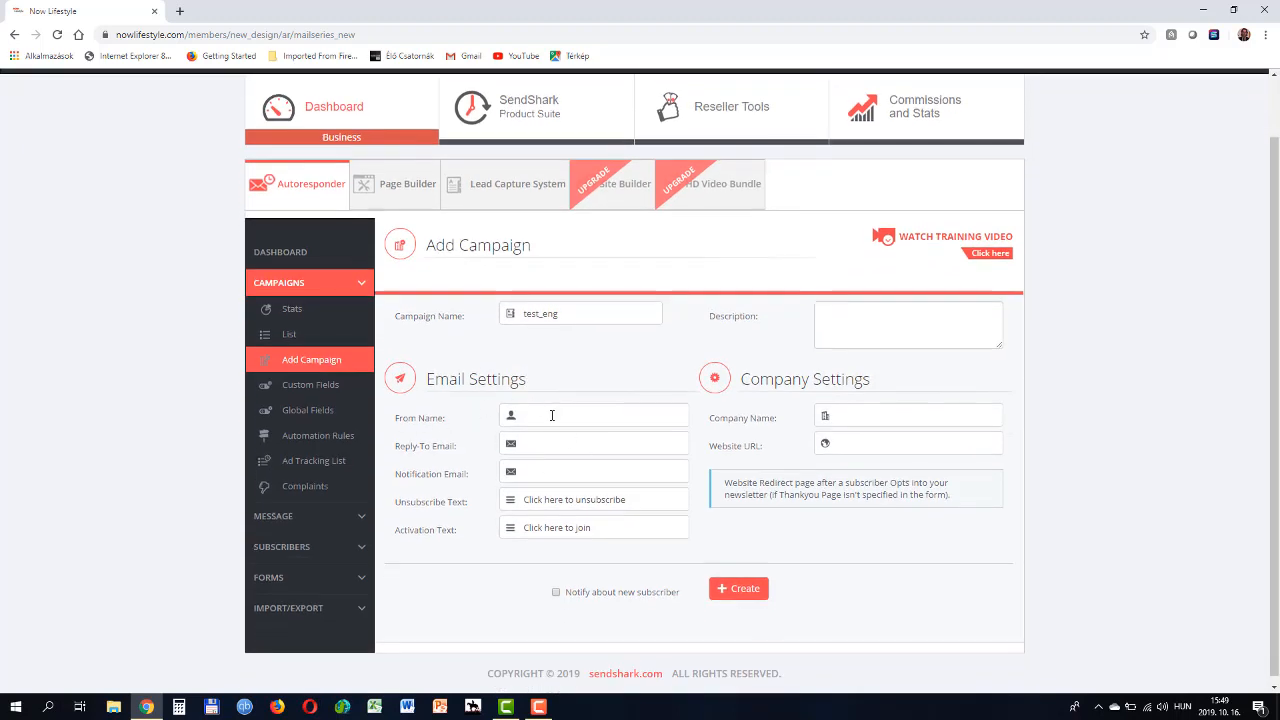
click(551, 415)
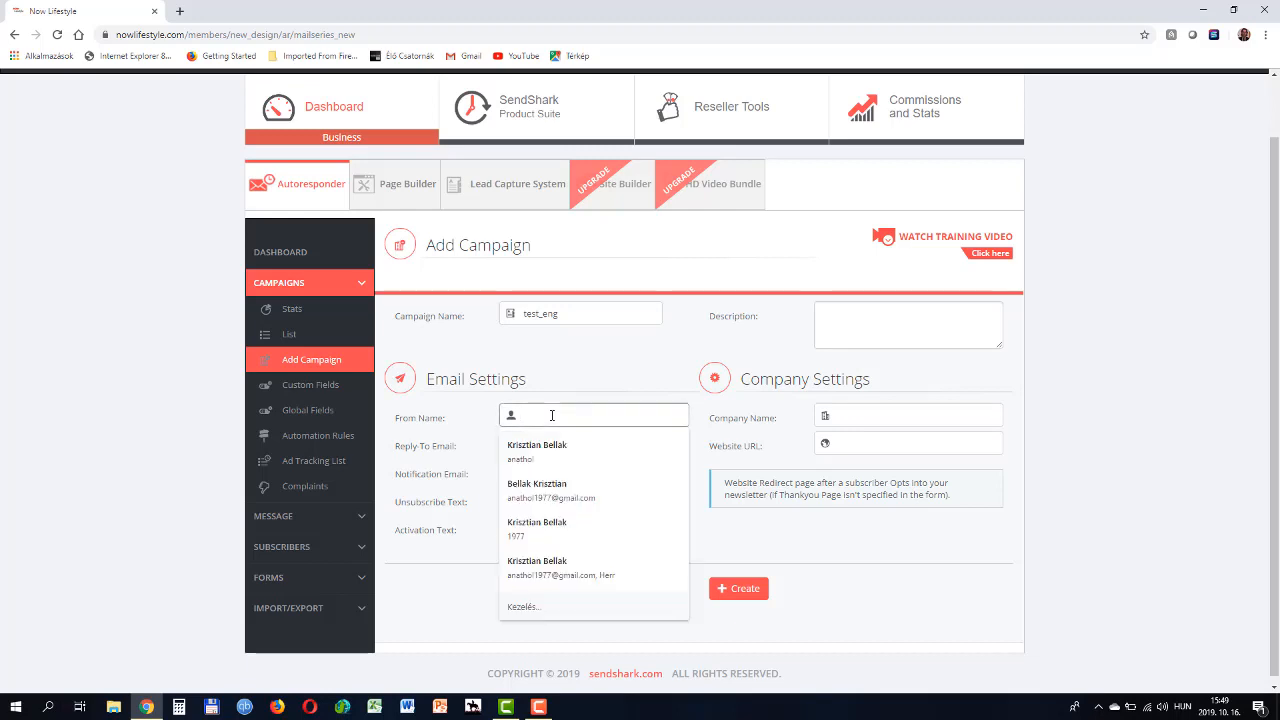
click(540, 450)
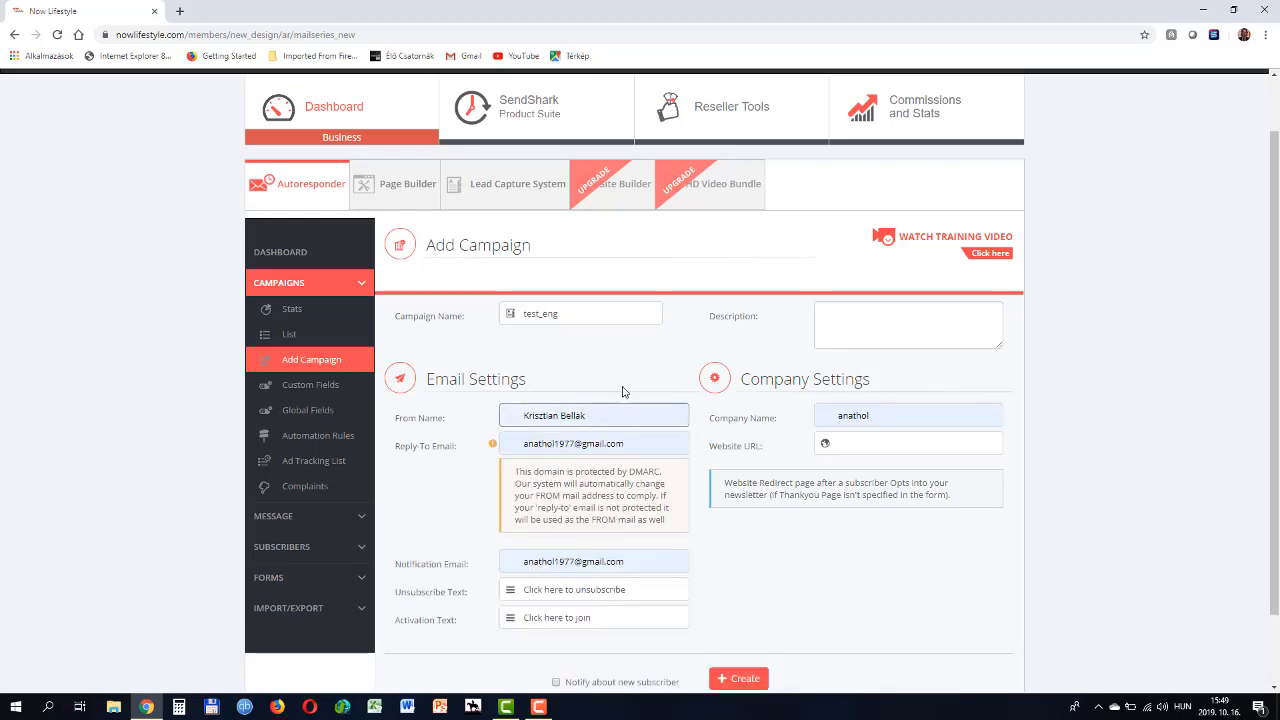
click(851, 418)
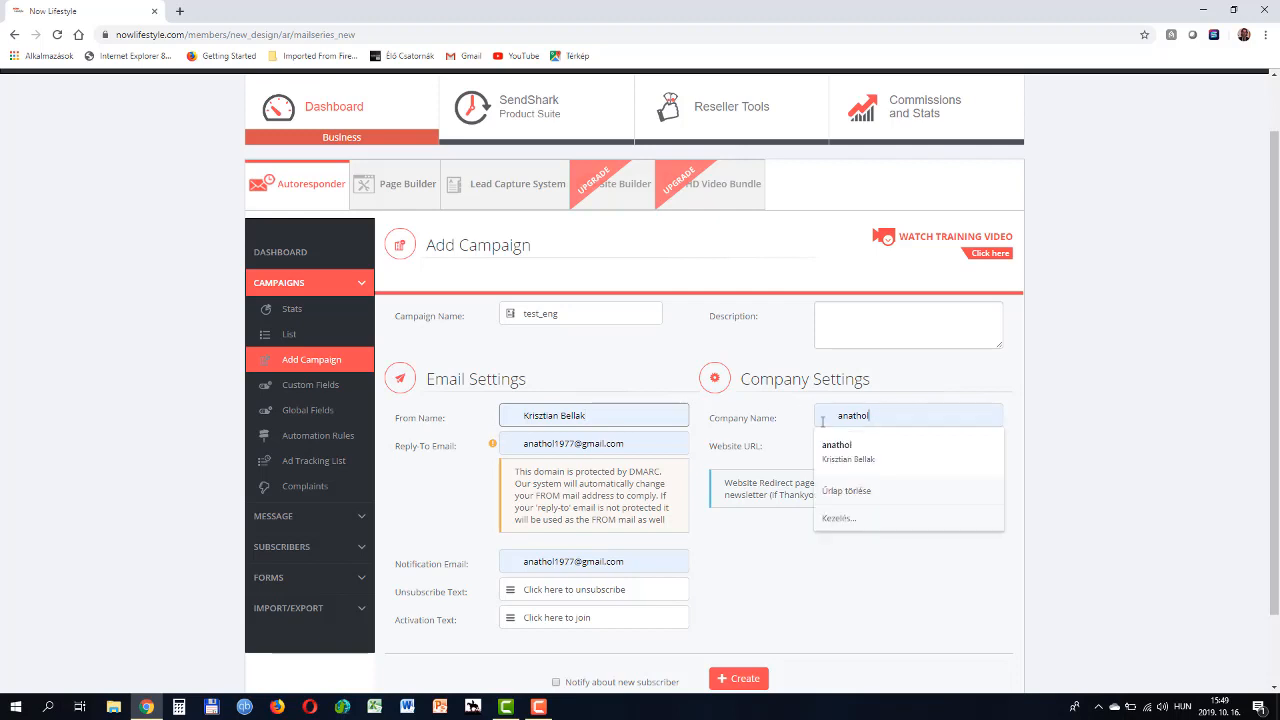
key(ctrl+a)
key(BackSpace)
click(632, 387)
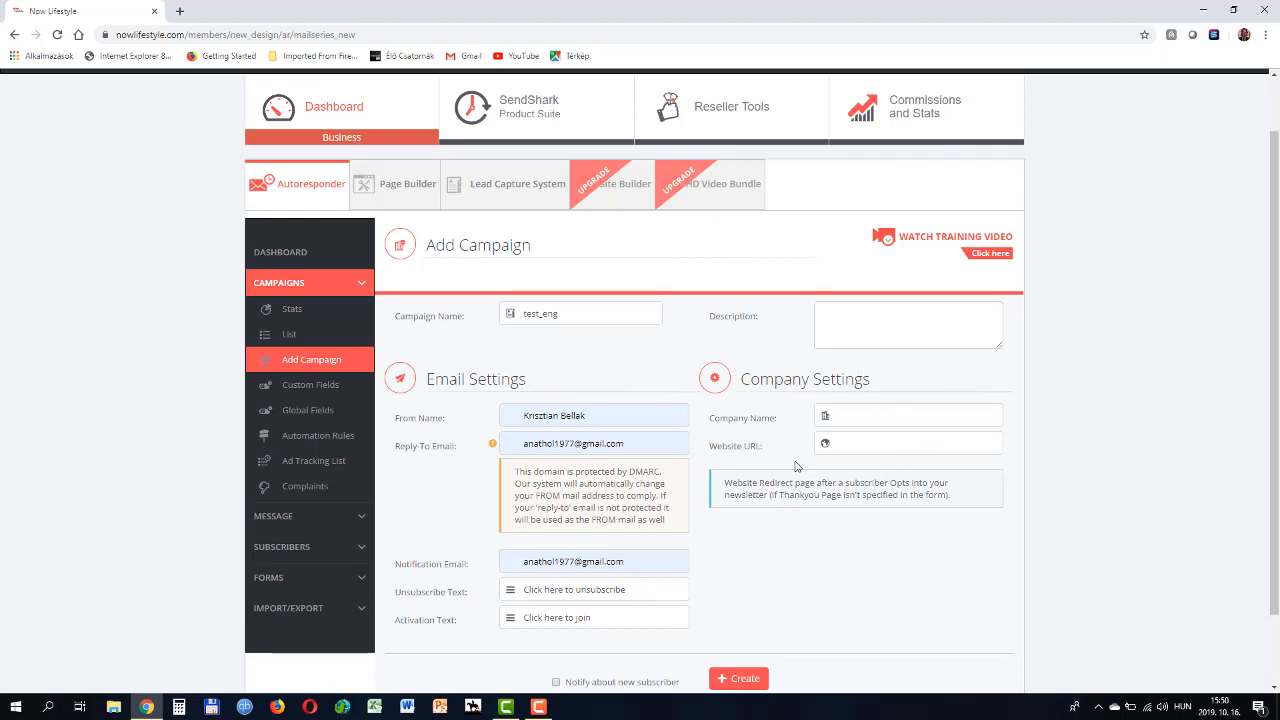
Enable notification about new subscribers and create the campaign.
scroll(837, 543, down, 2)
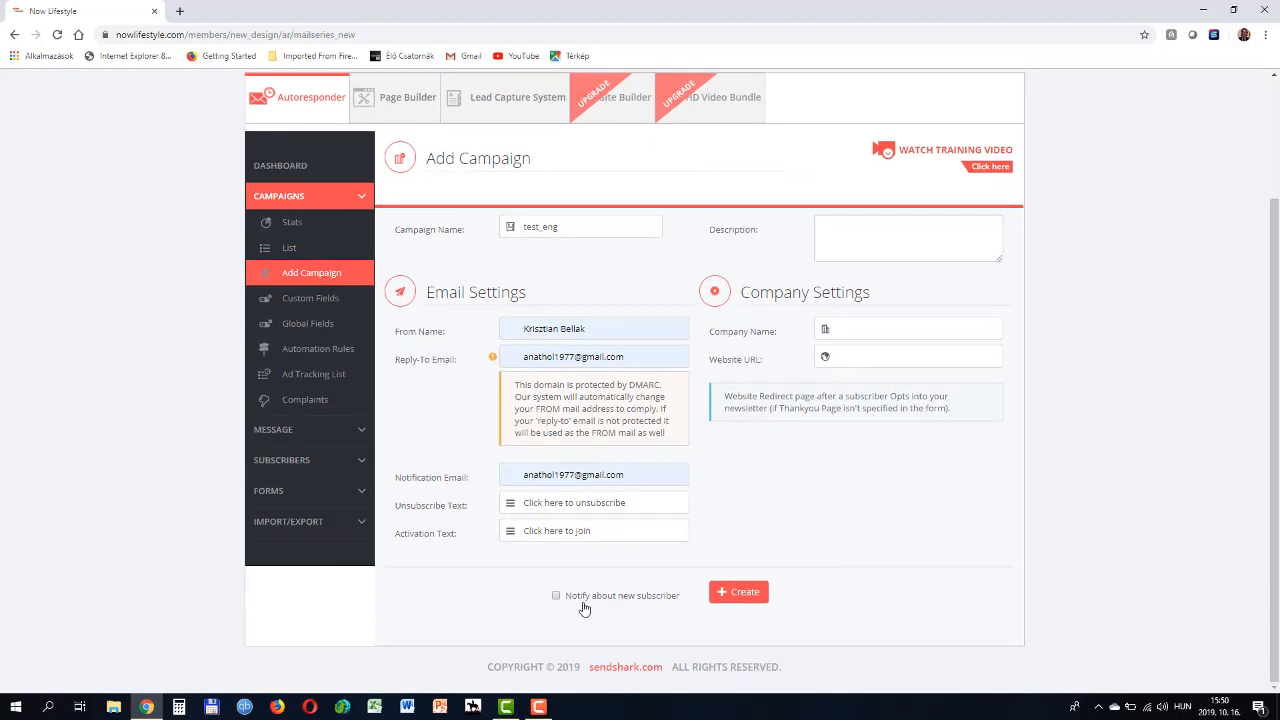
click(556, 595)
click(757, 594)
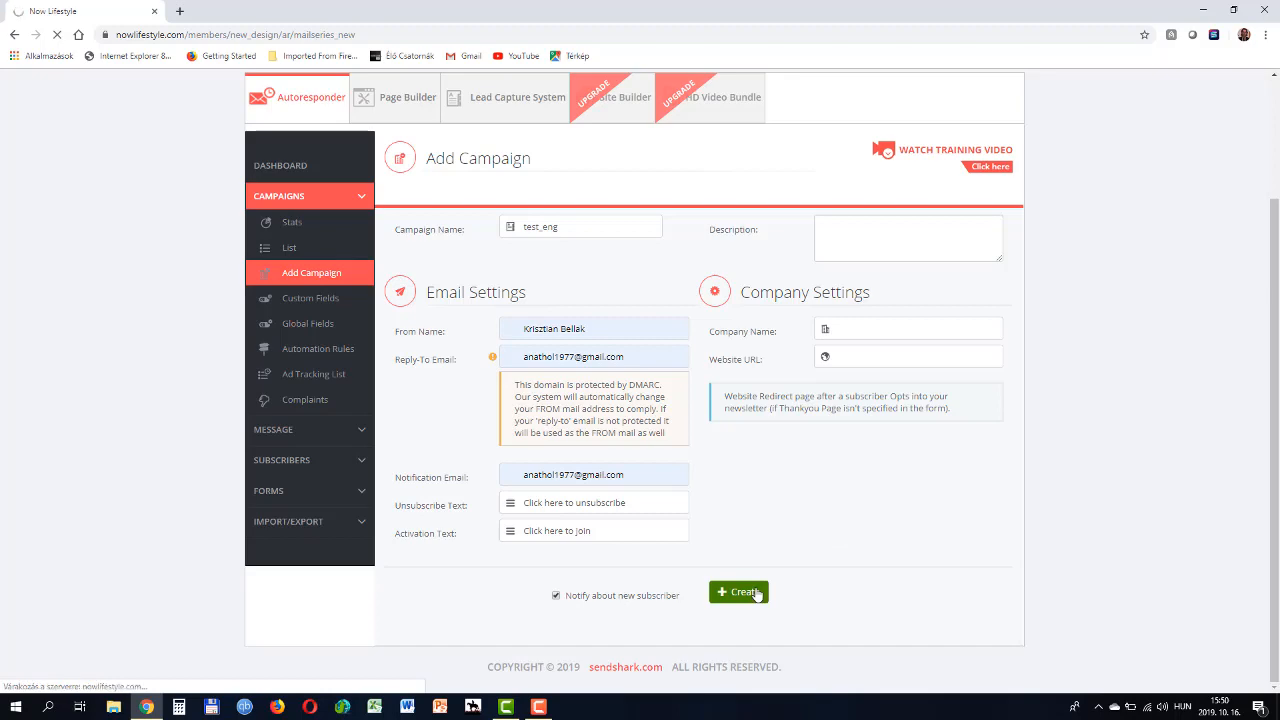
Look through the campaign list down to the new test_eng campaign.
scroll(817, 535, down, 15)
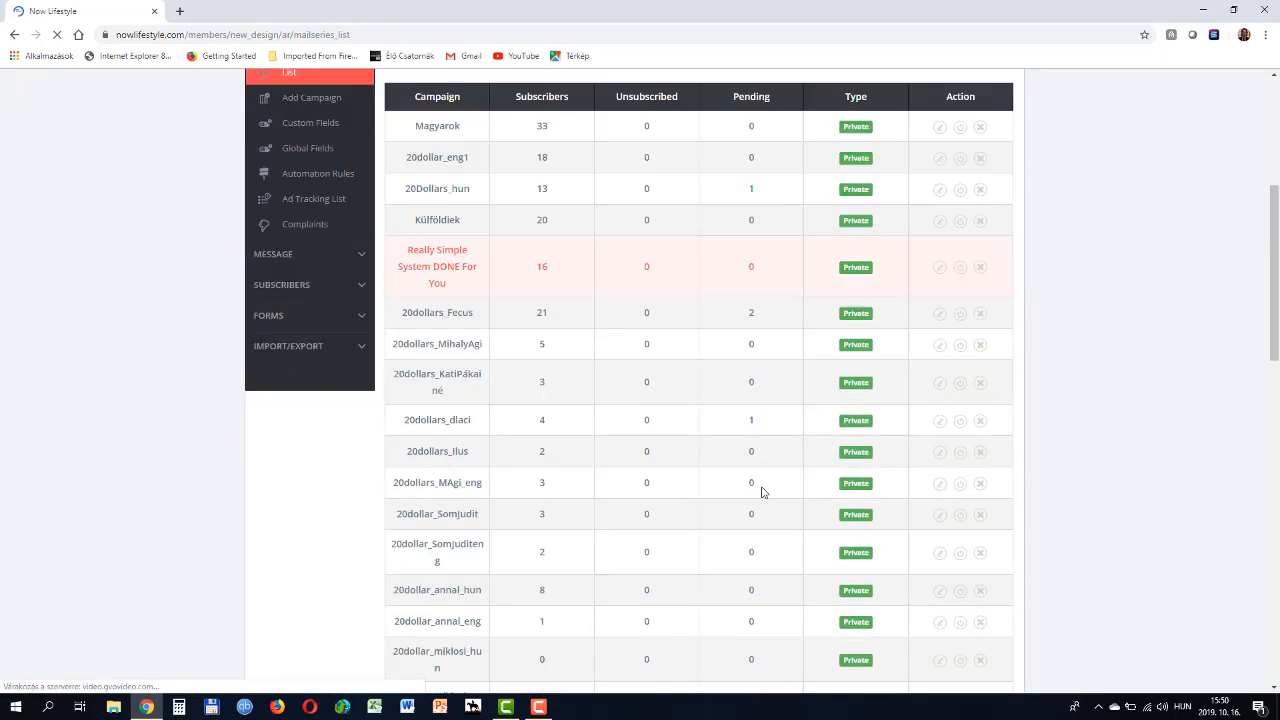
scroll(746, 497, down, 2)
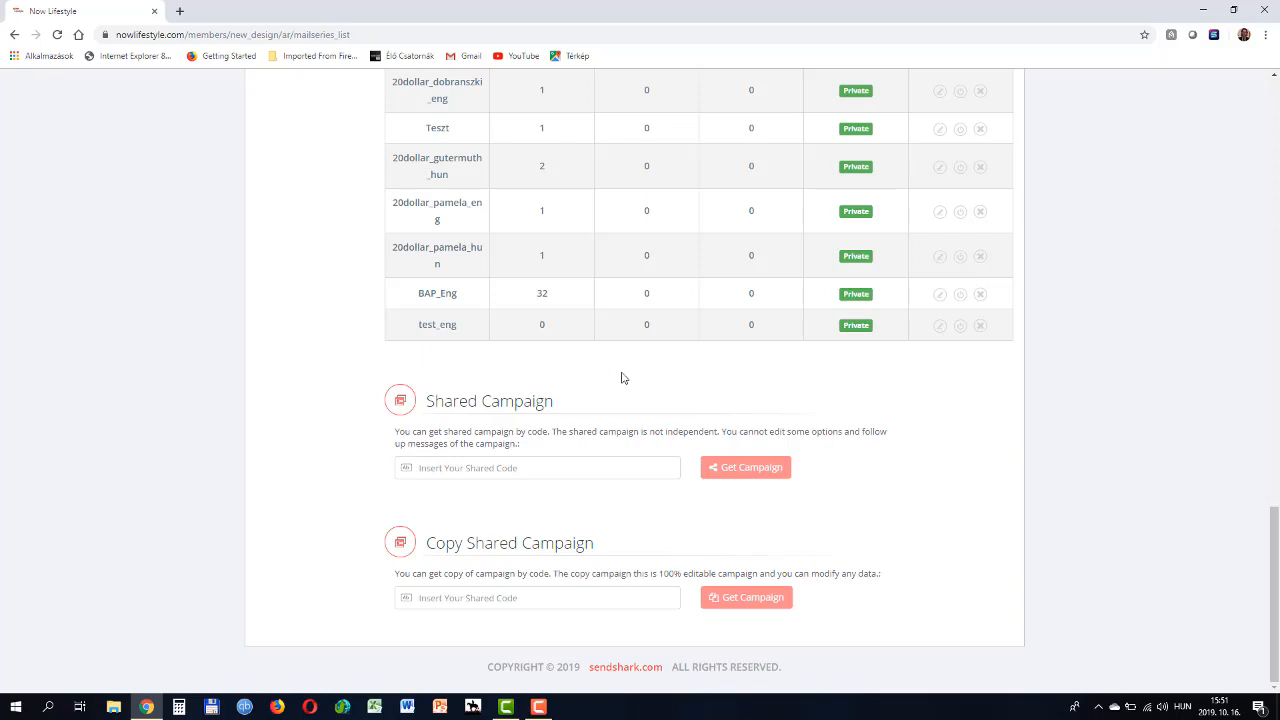
scroll(594, 366, up, 3)
scroll(592, 368, up, 20)
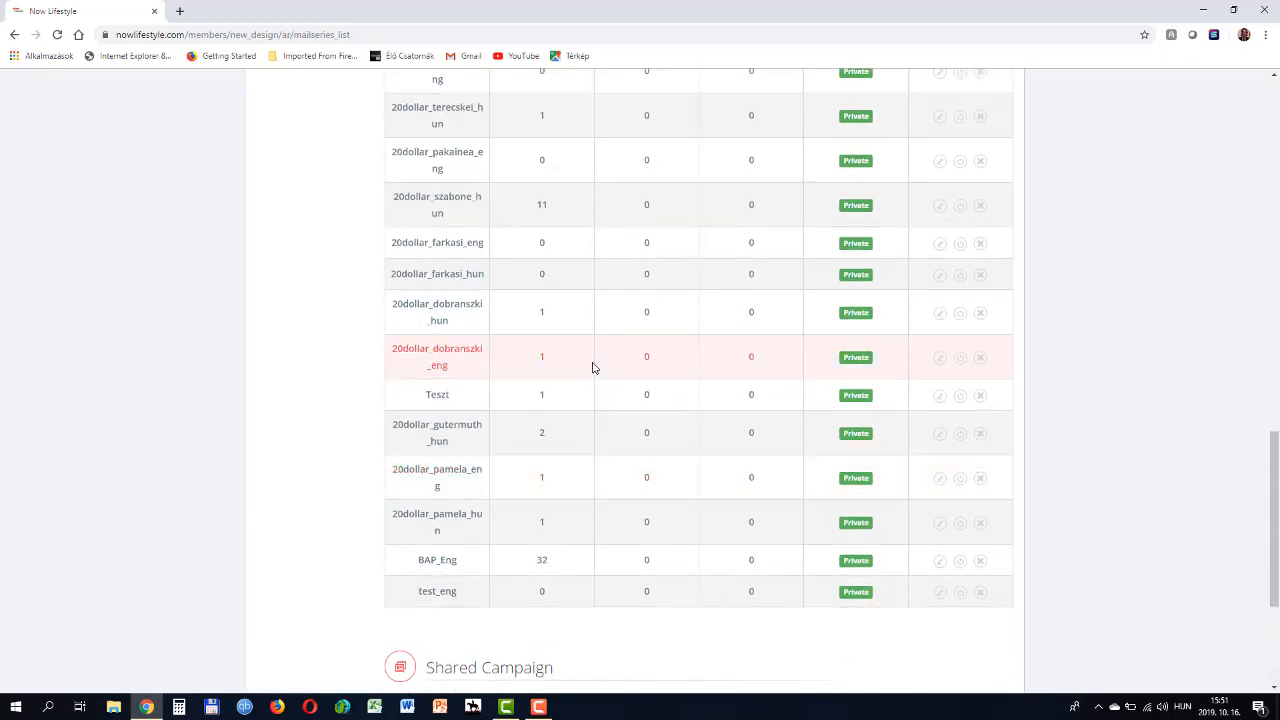
scroll(590, 372, up, 1)
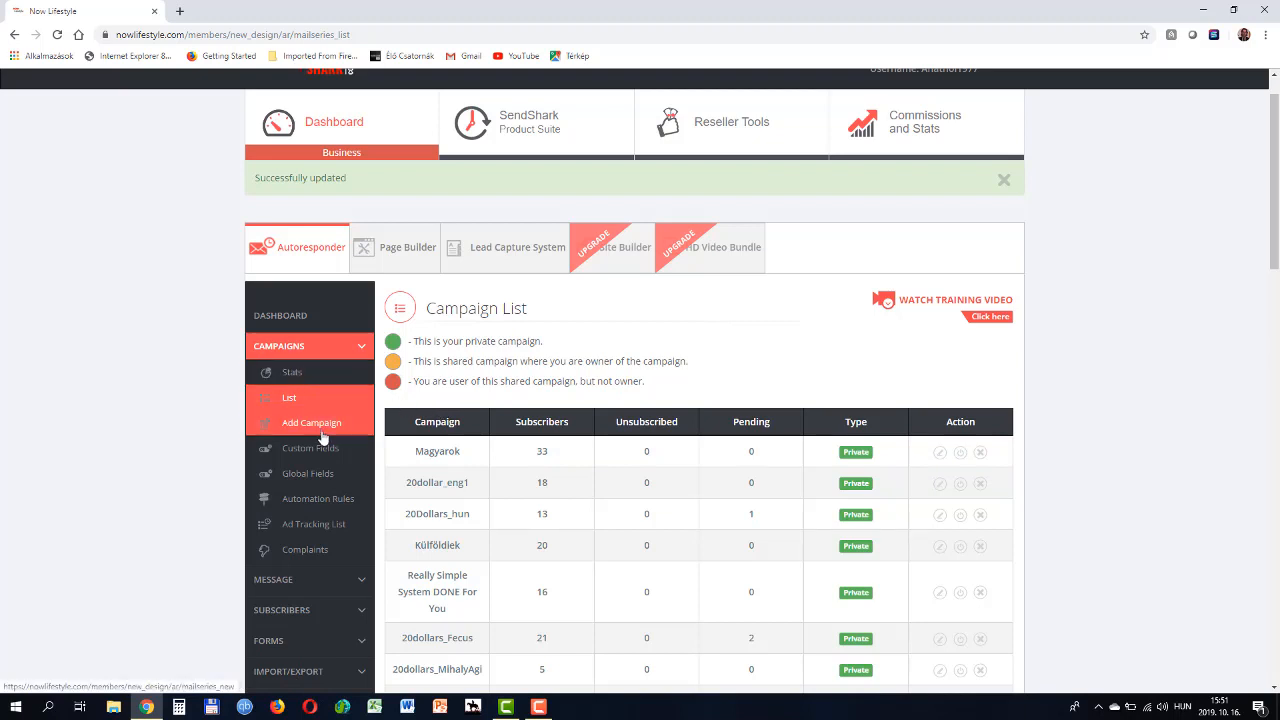
Review the campaign statistics down to the test_eng row and the totals.
click(302, 376)
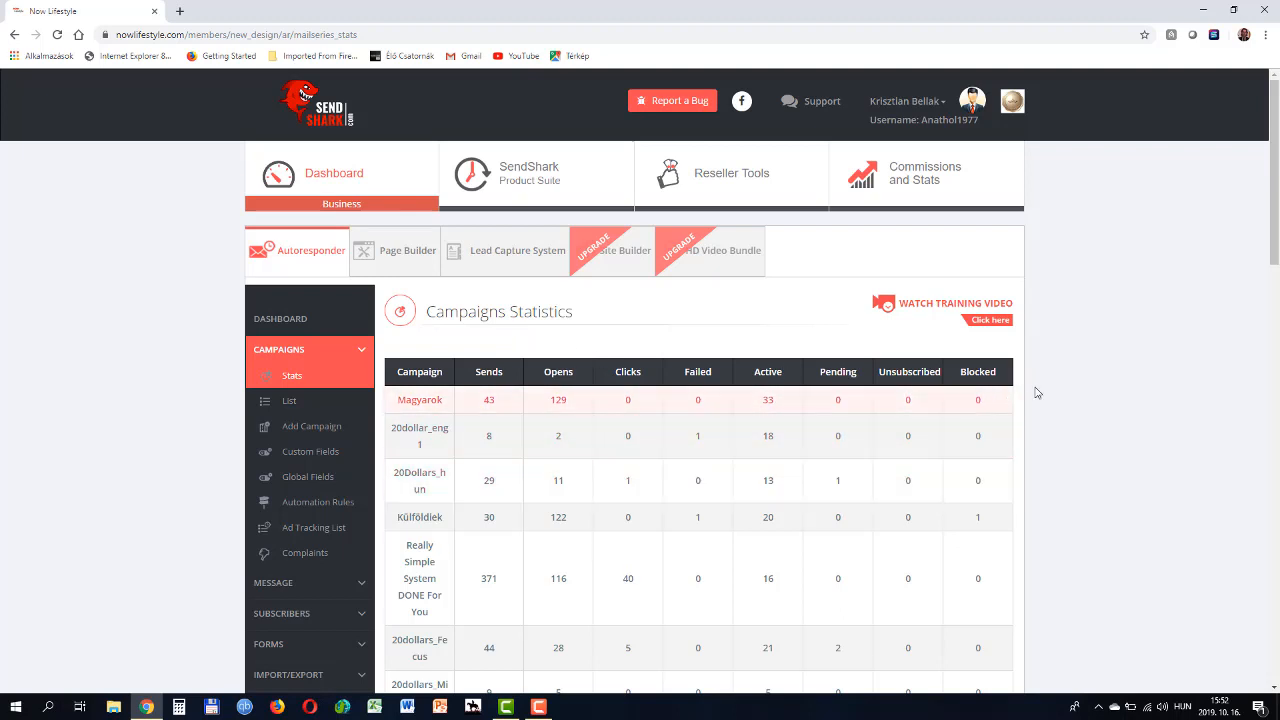
scroll(515, 563, down, 10)
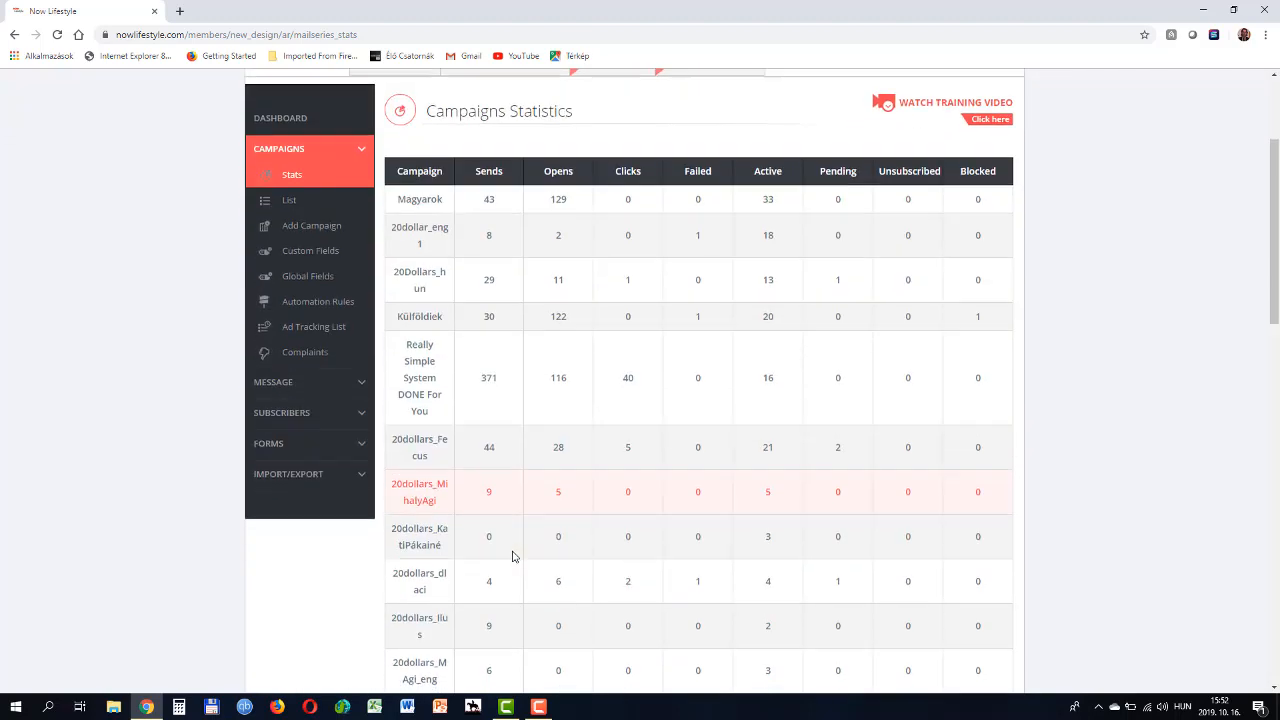
scroll(443, 571, down, 3)
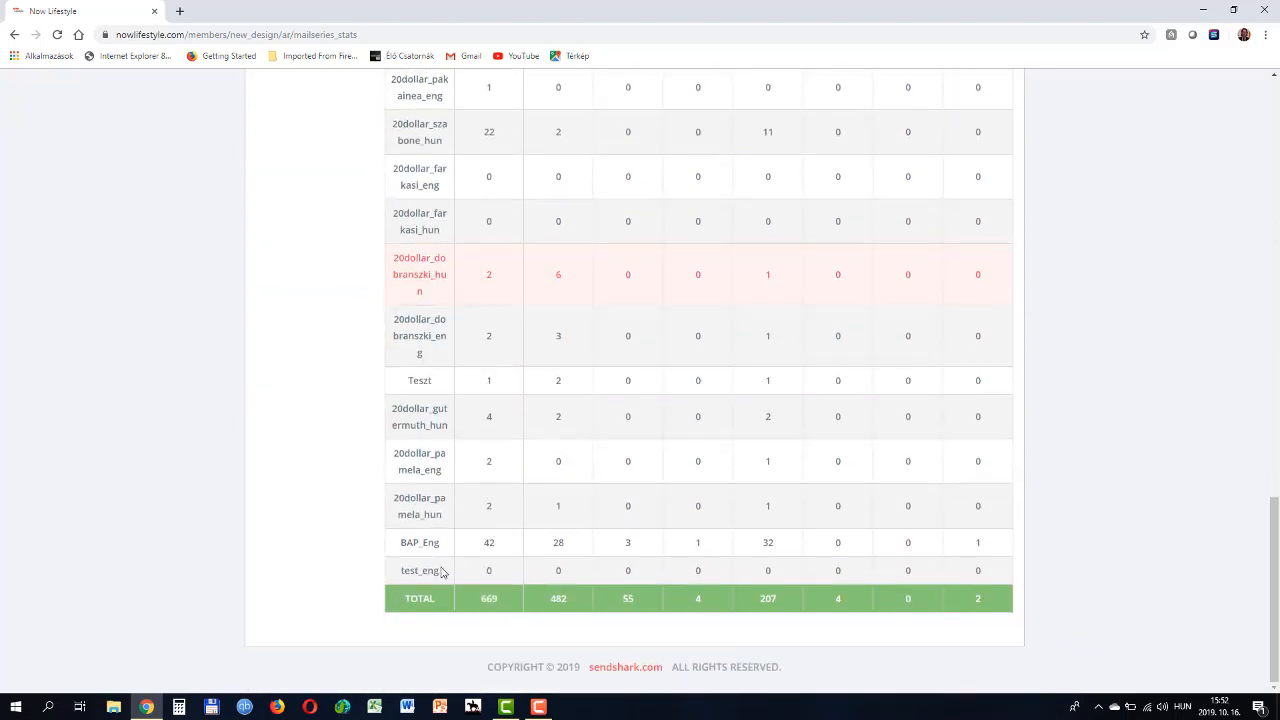
scroll(237, 538, up, 1)
scroll(240, 537, up, 15)
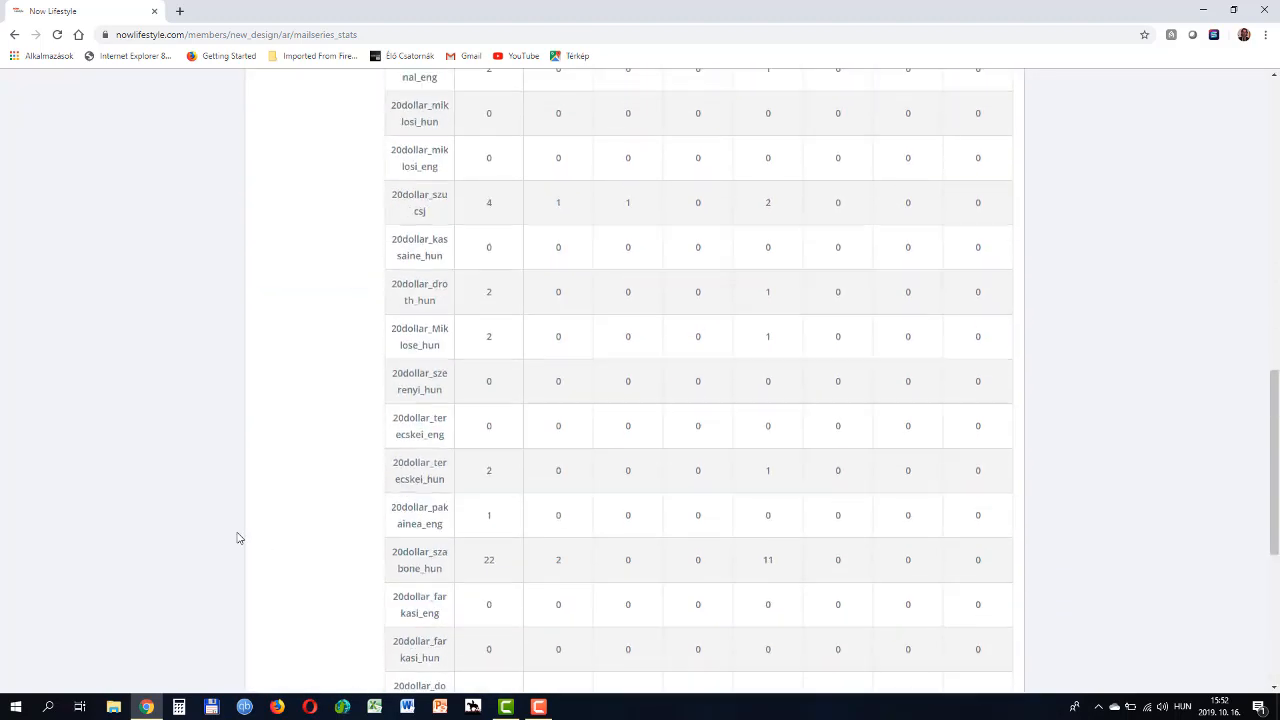
scroll(371, 512, down, 2)
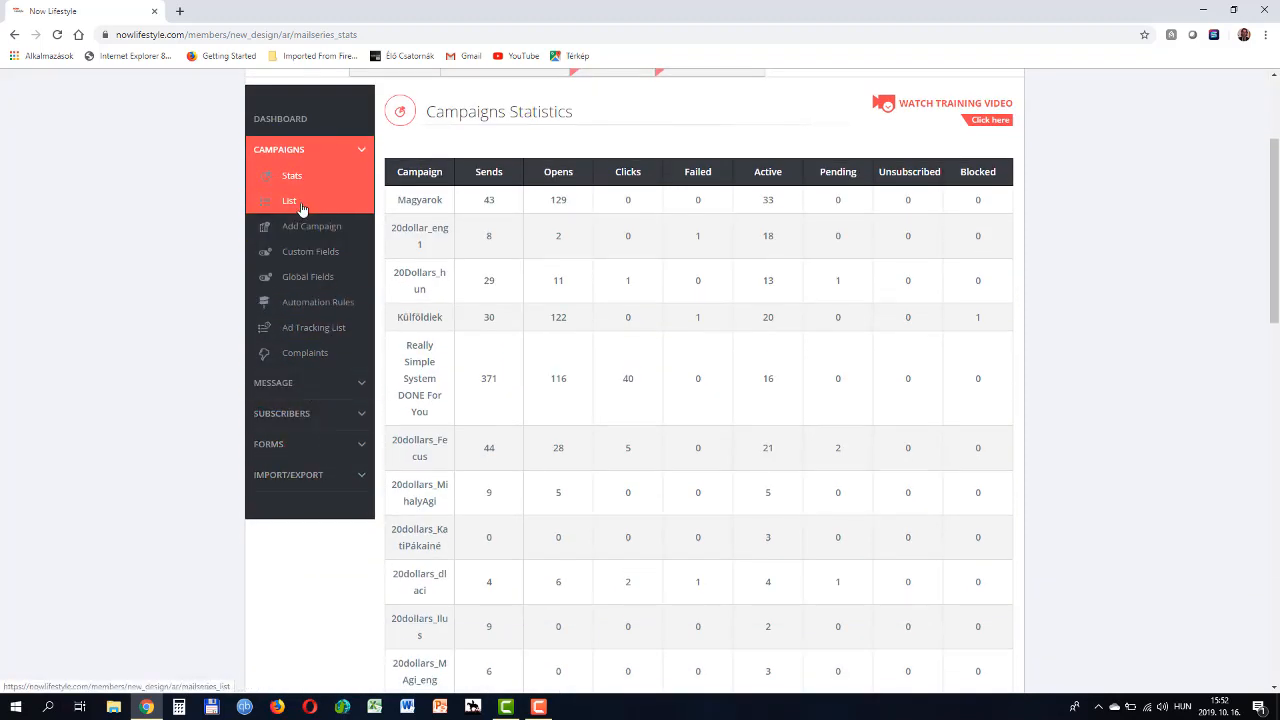
scroll(362, 290, up, 2)
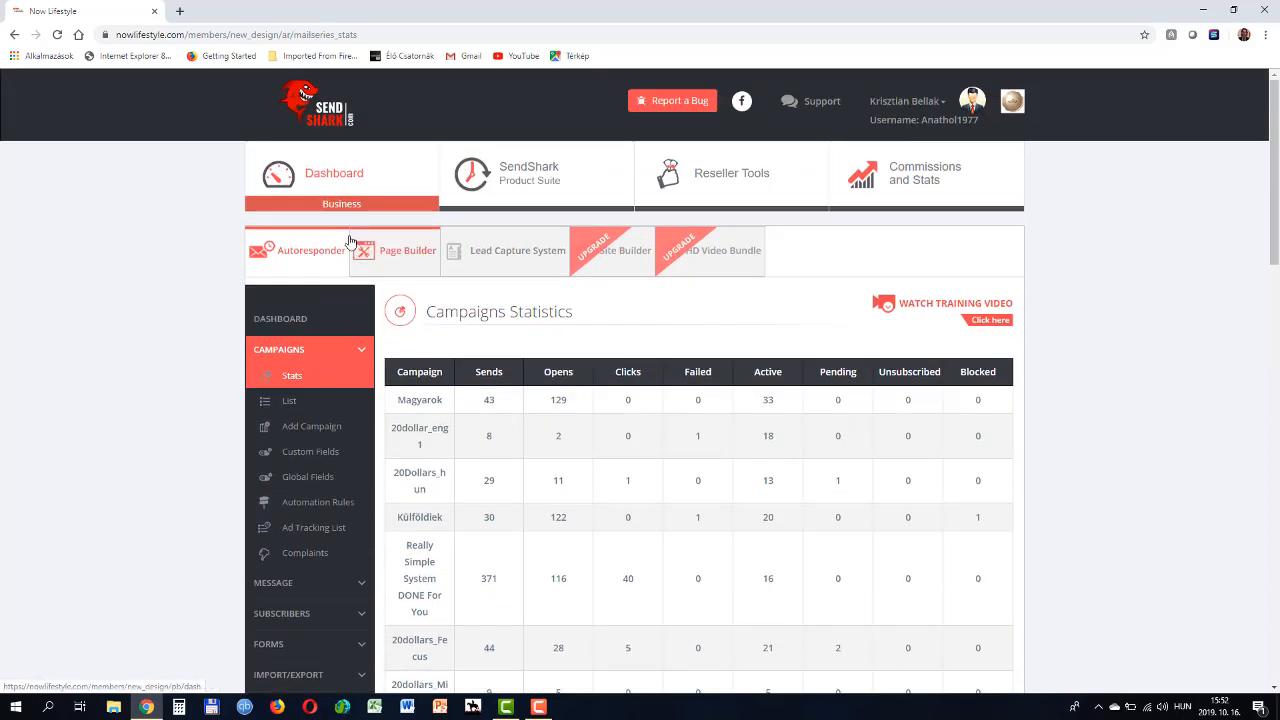
Start creating a page in the Page Builder and preview the free template headed "WARNING WARNING!".
click(397, 255)
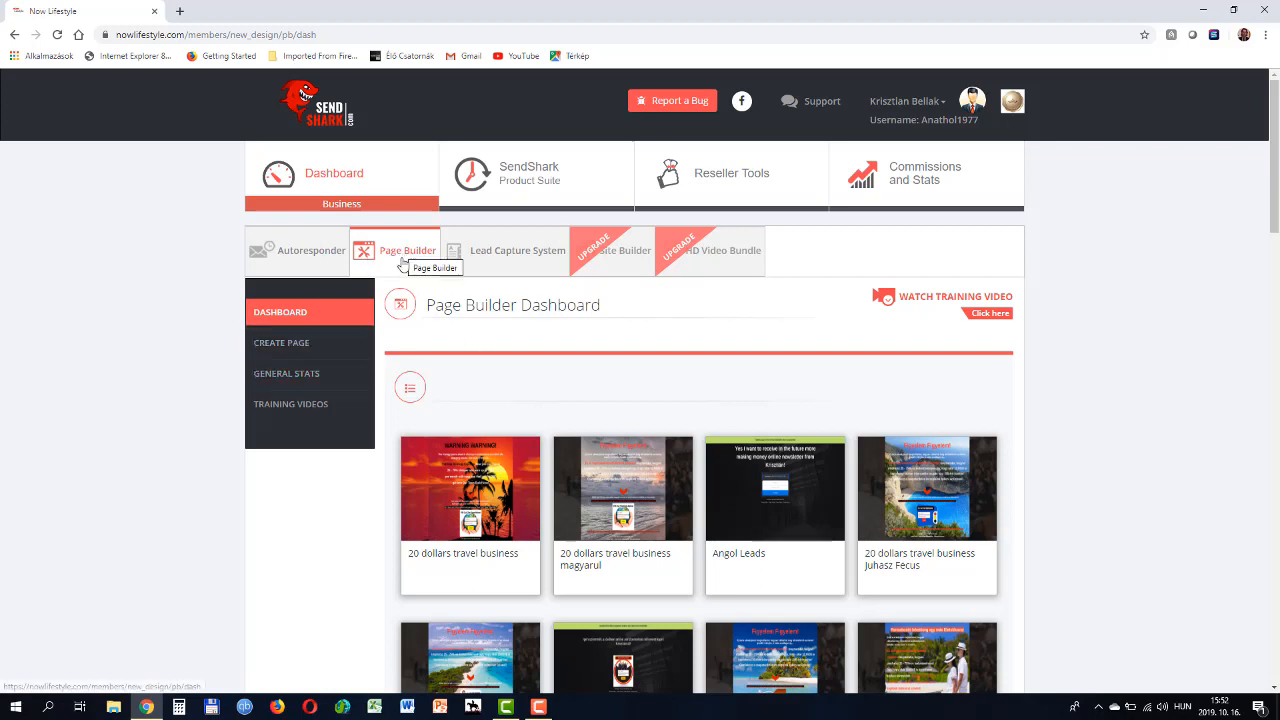
click(291, 346)
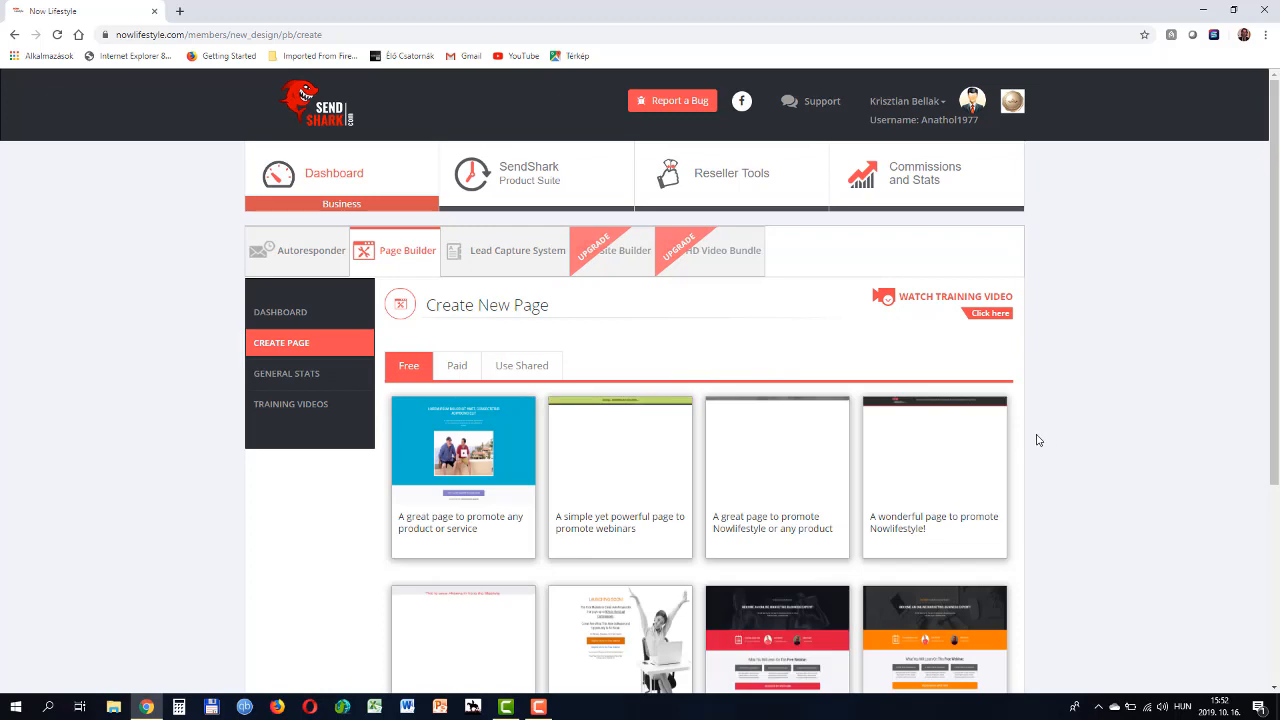
scroll(1050, 425, down, 2)
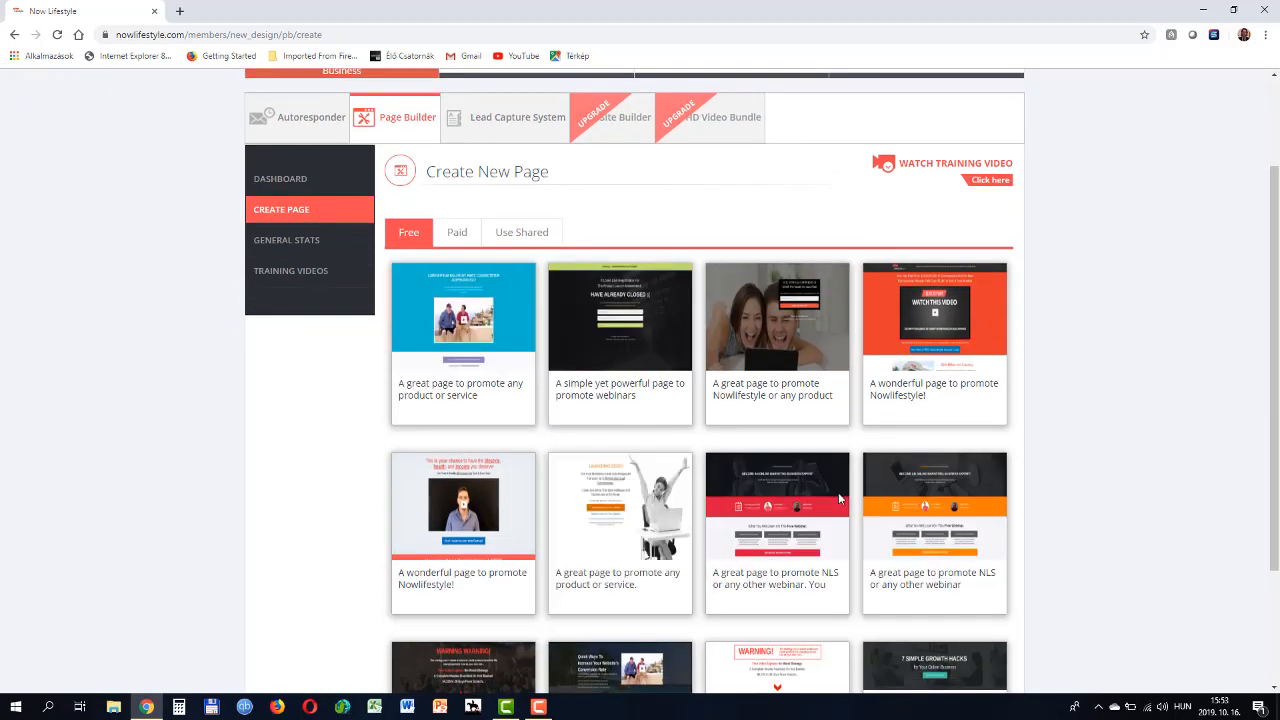
scroll(1046, 485, down, 1)
scroll(1046, 485, down, 1)
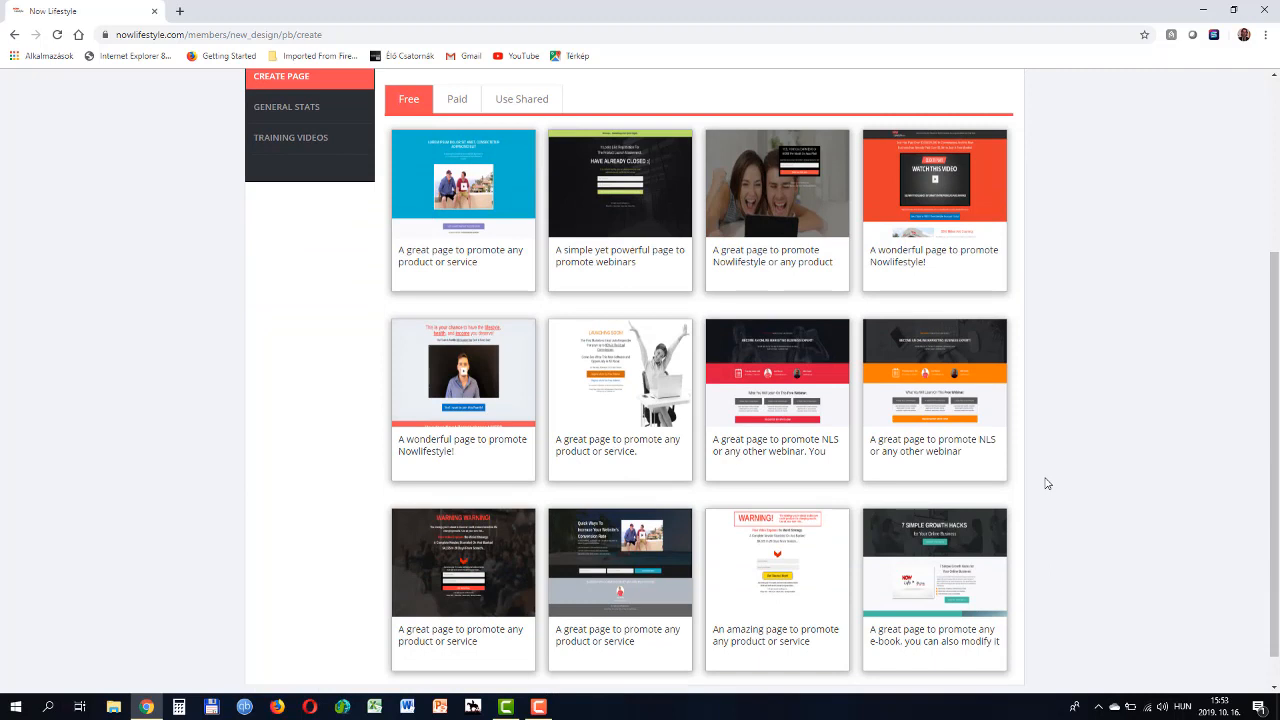
scroll(1077, 482, down, 1)
mouse_move(492, 510)
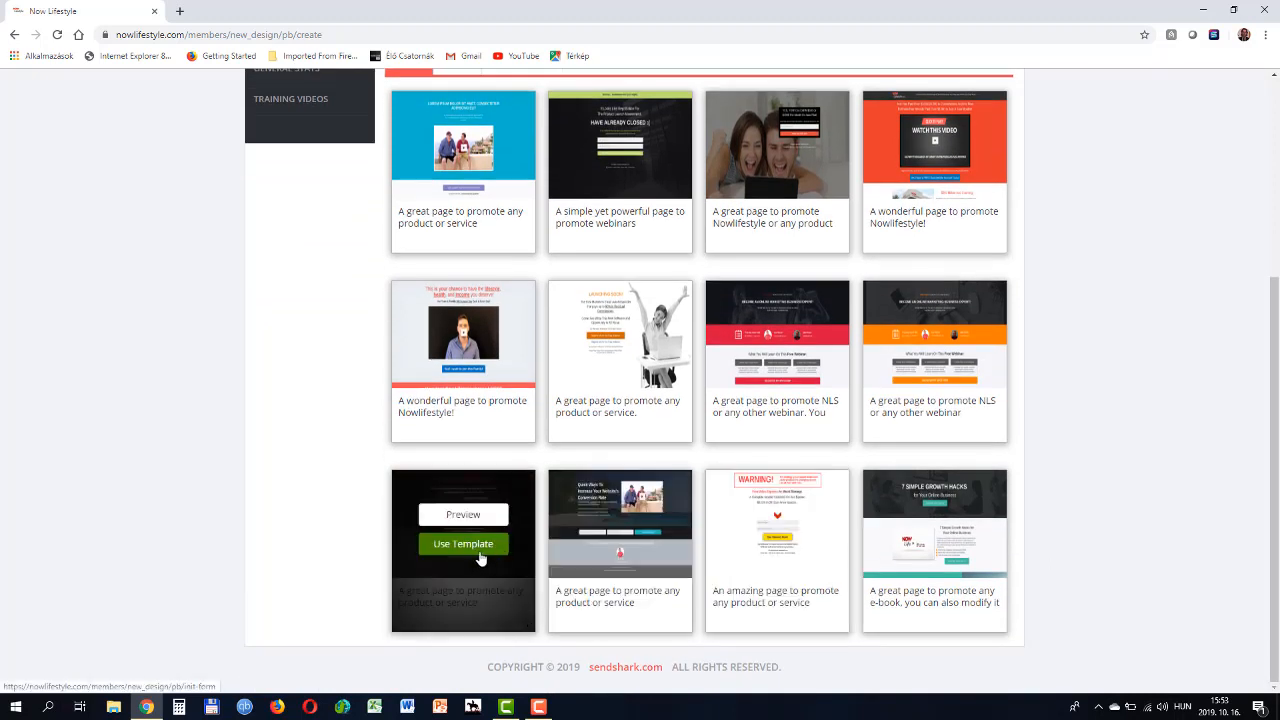
click(480, 516)
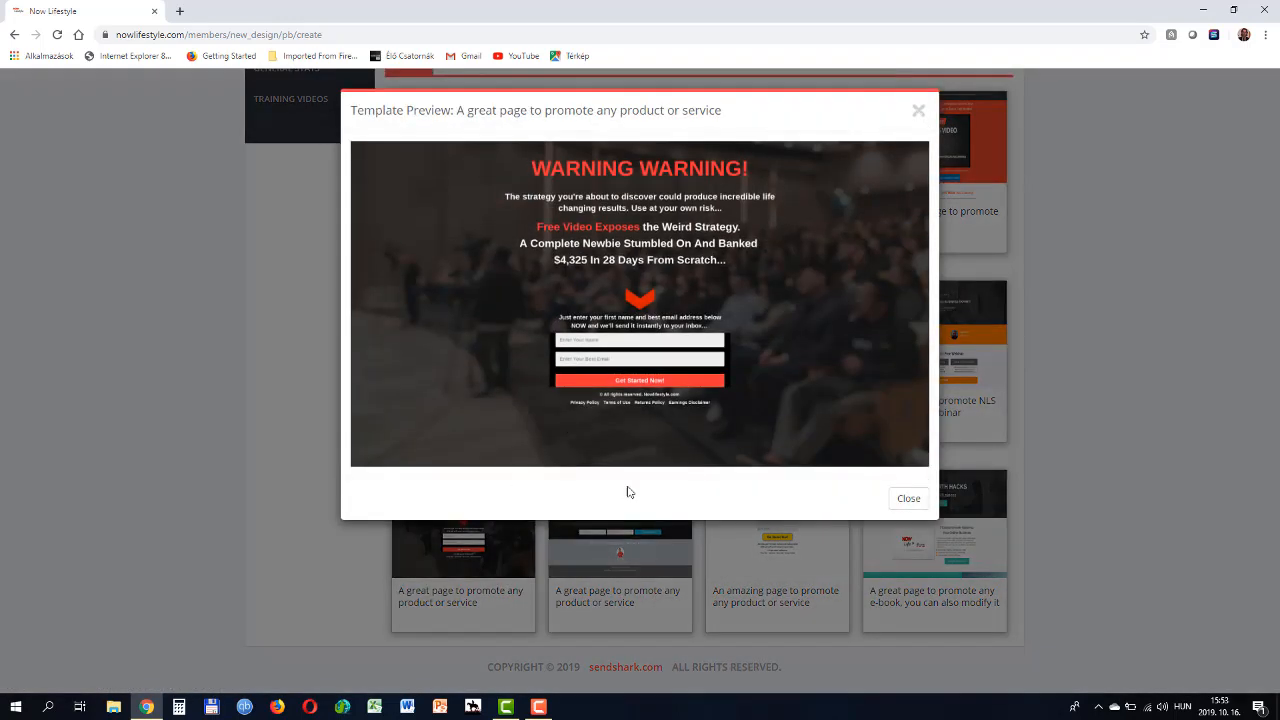
click(907, 498)
Use the "WARNING WARNING!" template for the new page and enter test_eng as its URL path.
mouse_move(482, 548)
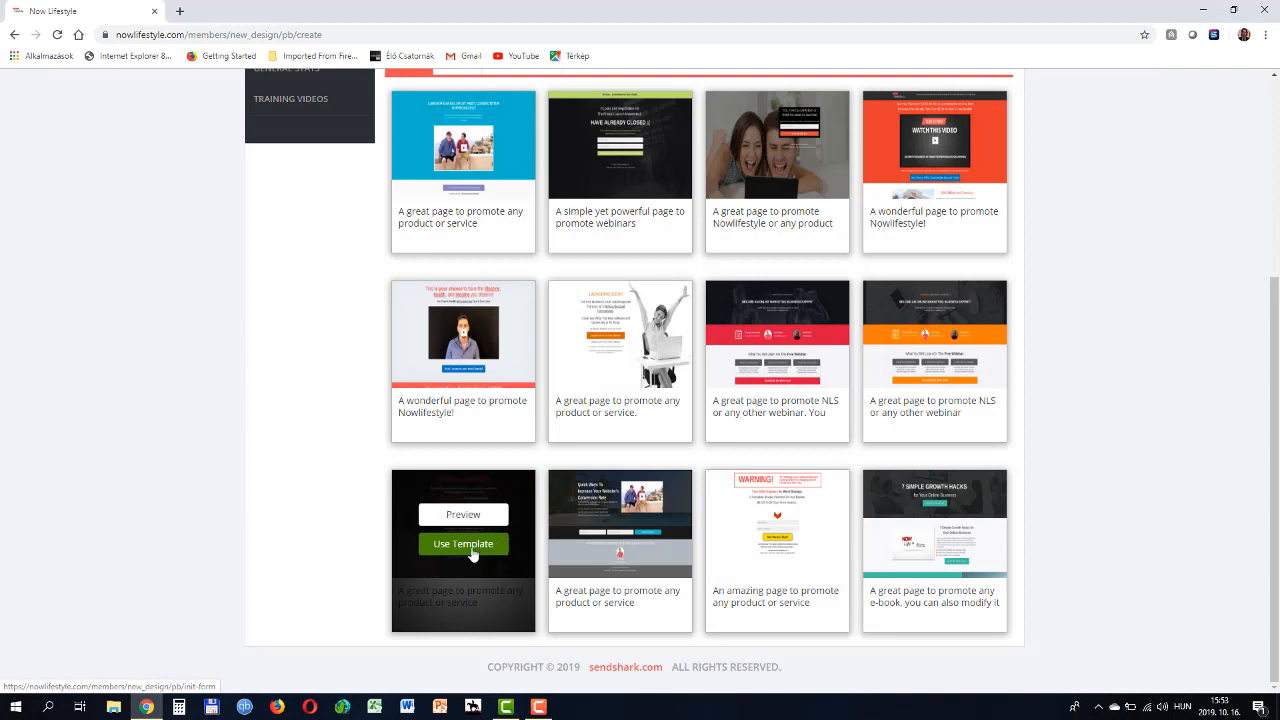
click(455, 545)
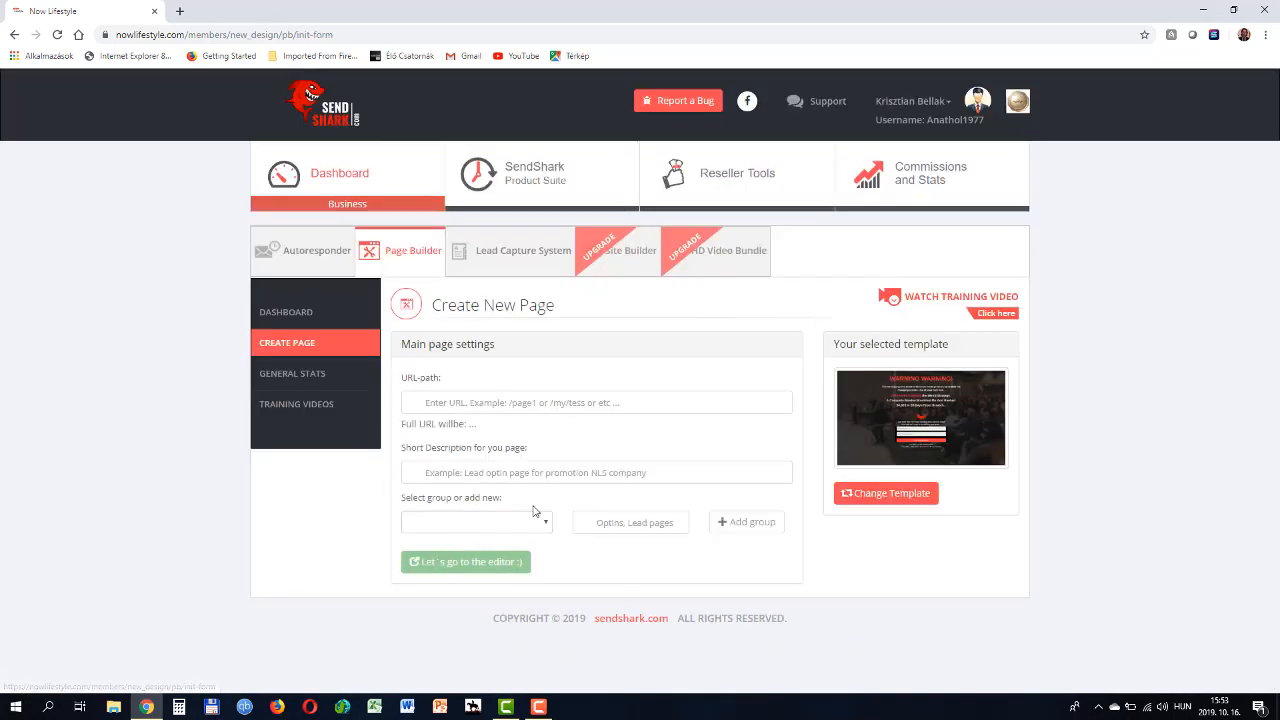
click(498, 403)
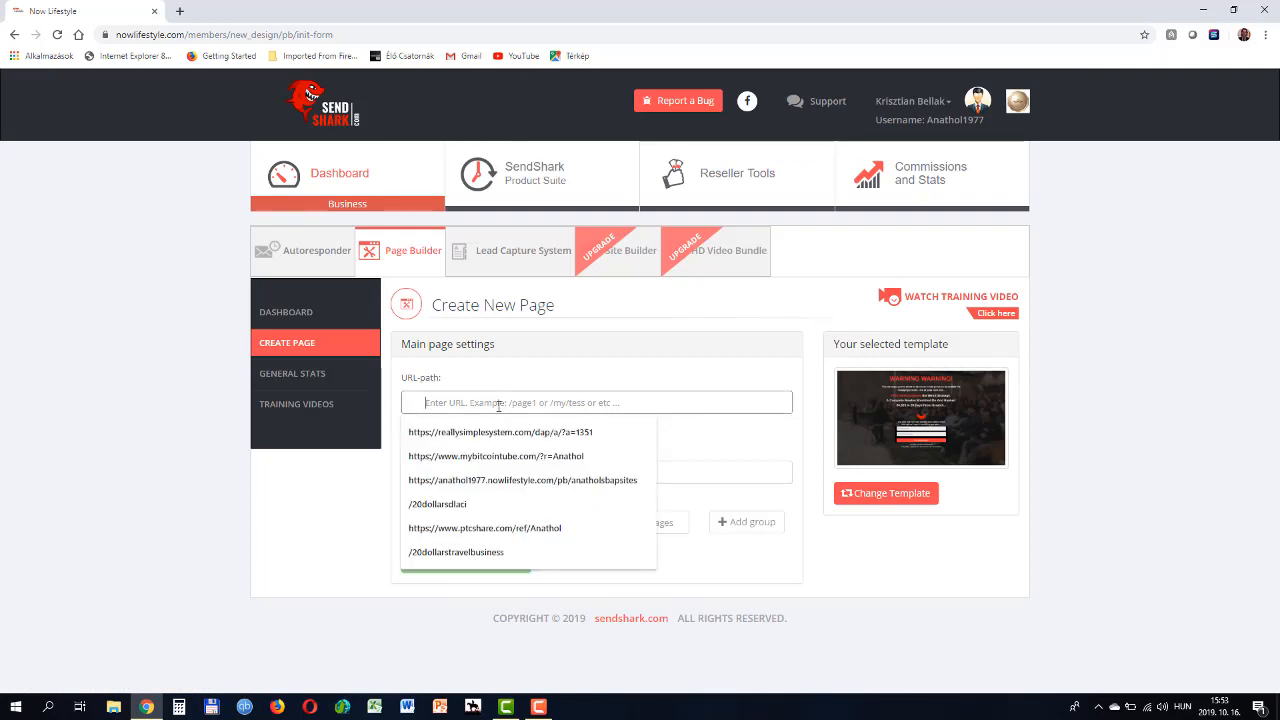
text(test_eng)
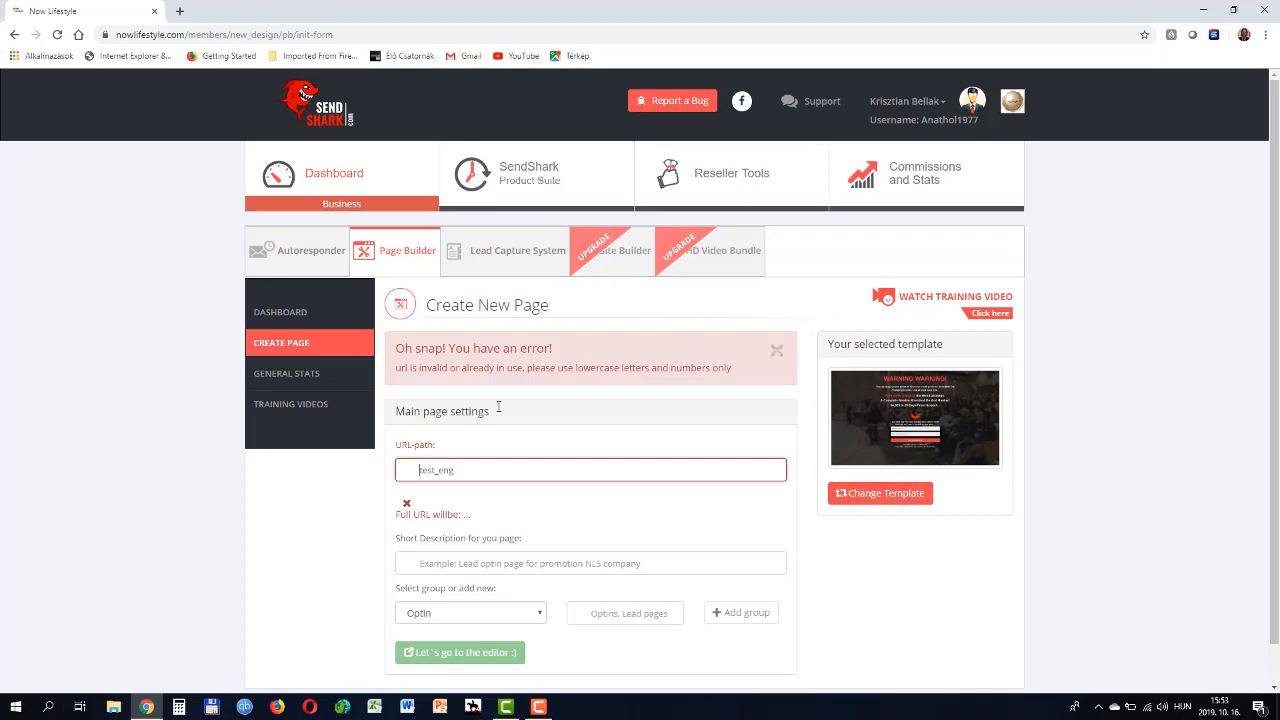
Try /test_eng as the page's URL path and remove the leading slash again.
key(Home)
click(641, 518)
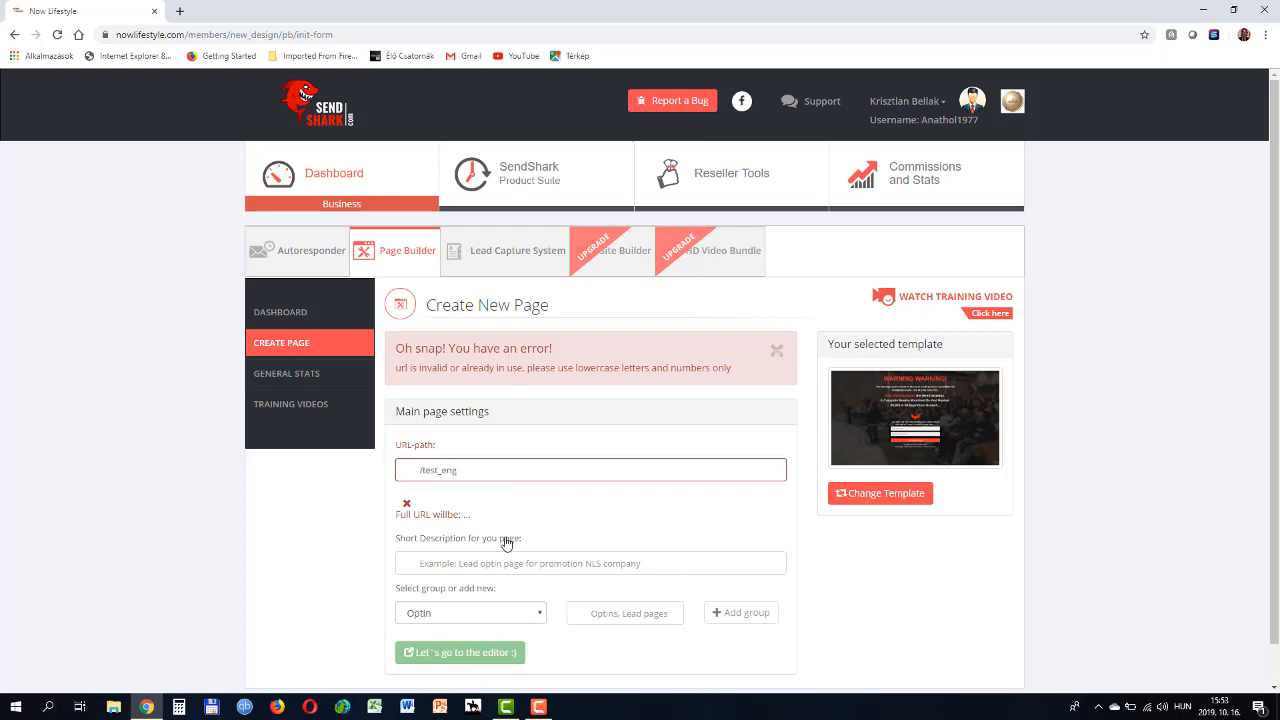
click(420, 468)
key(Delete)
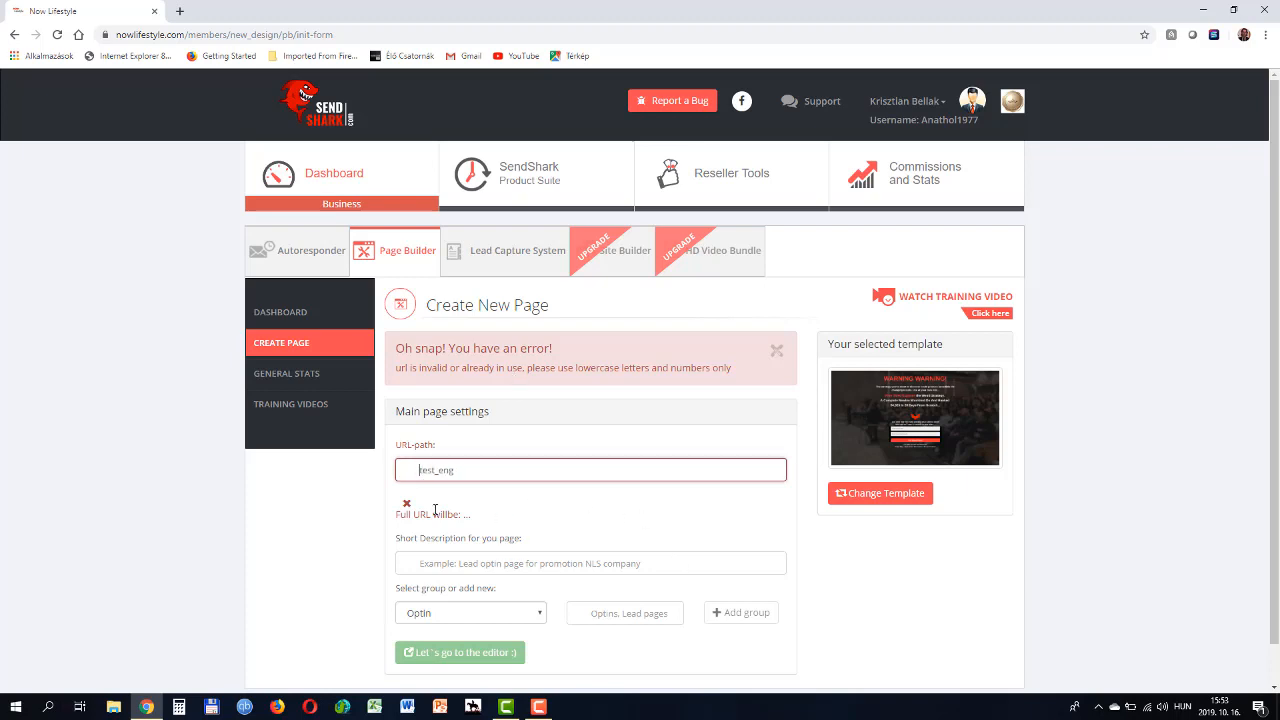
Try \test_eng as the page's URL path and remove the leading backslash again.
text(Q)
key(BackSpace)
click(607, 539)
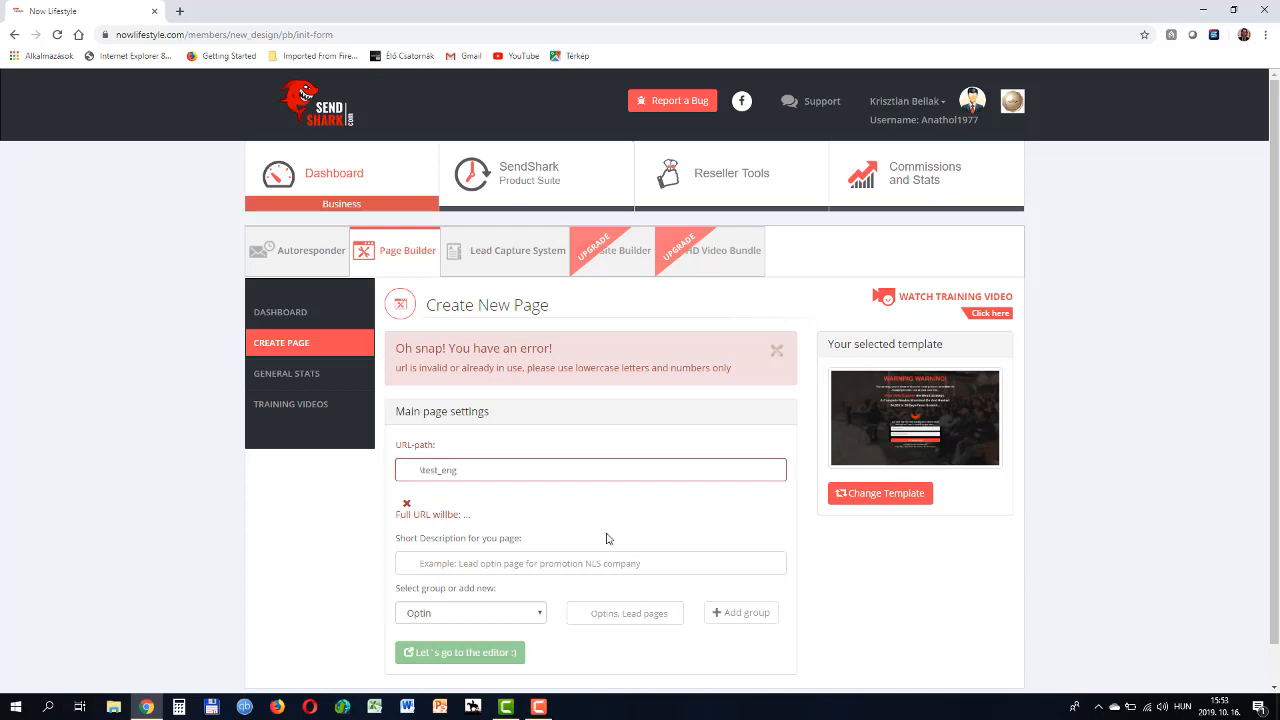
click(428, 564)
click(626, 460)
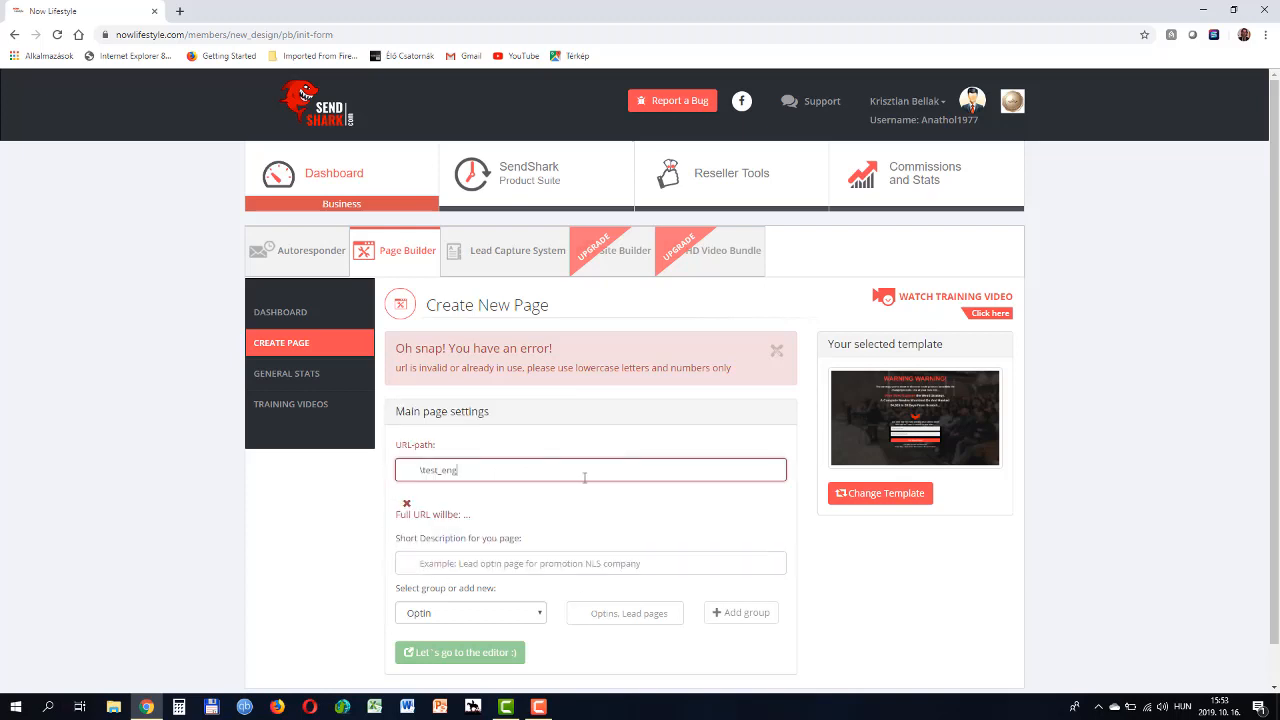
key(Home)
key(Delete)
click(544, 556)
click(731, 520)
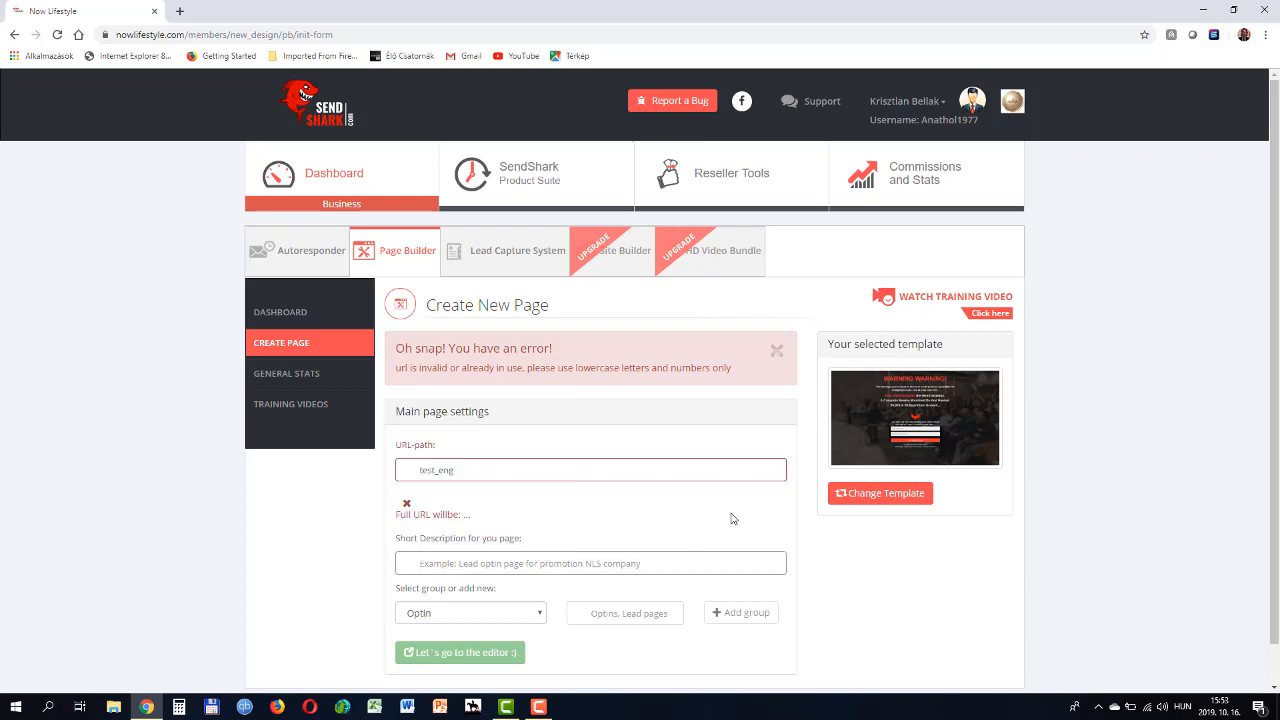
Try testeng, without an underscore or slash, as the page's URL path.
click(485, 566)
click(640, 475)
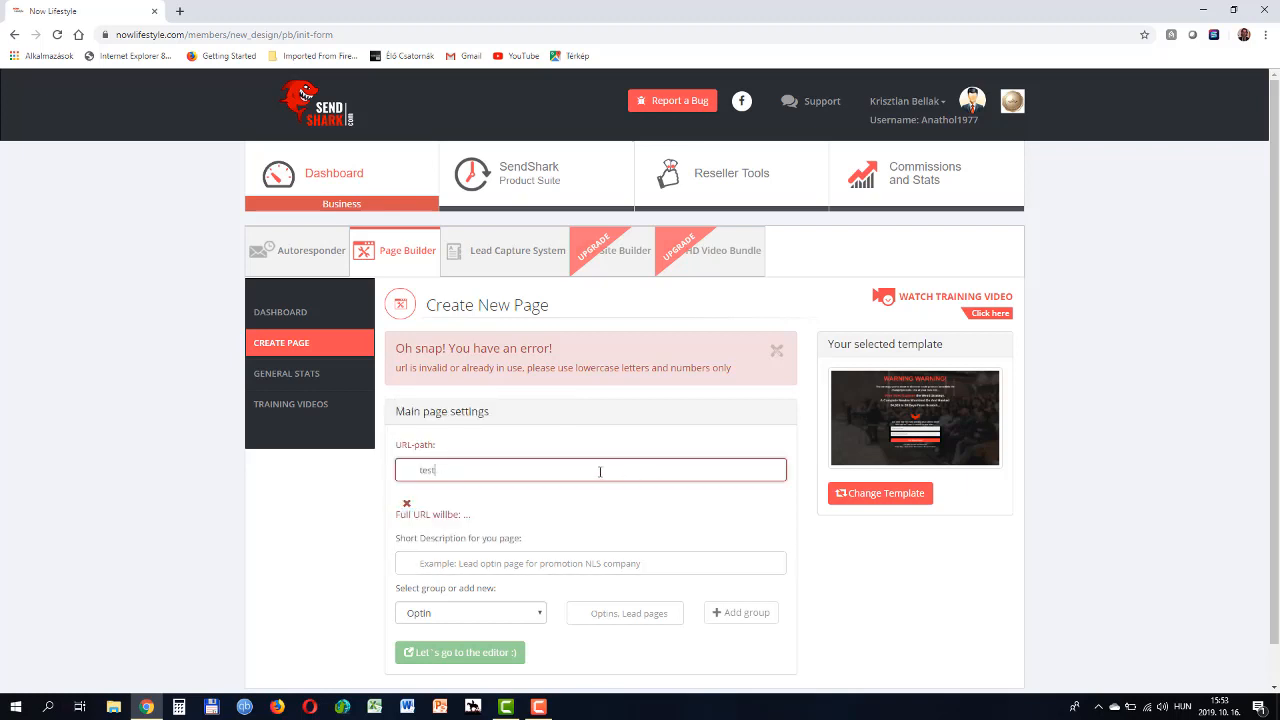
key(BackSpace)
key(BackSpace)
key(BackSpace)
key(BackSpace)
text(te)
click(583, 515)
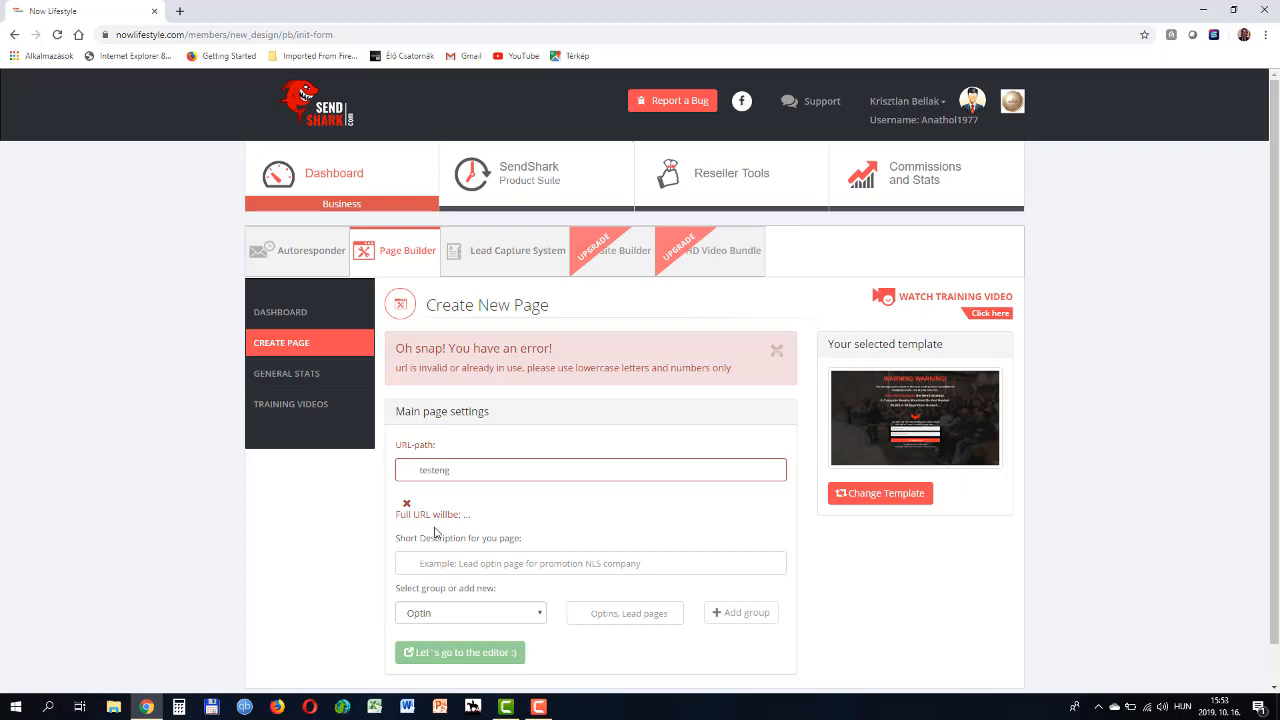
Set the page's short description to "Angol Leads" and replace the URL path with /test_eng.
click(503, 560)
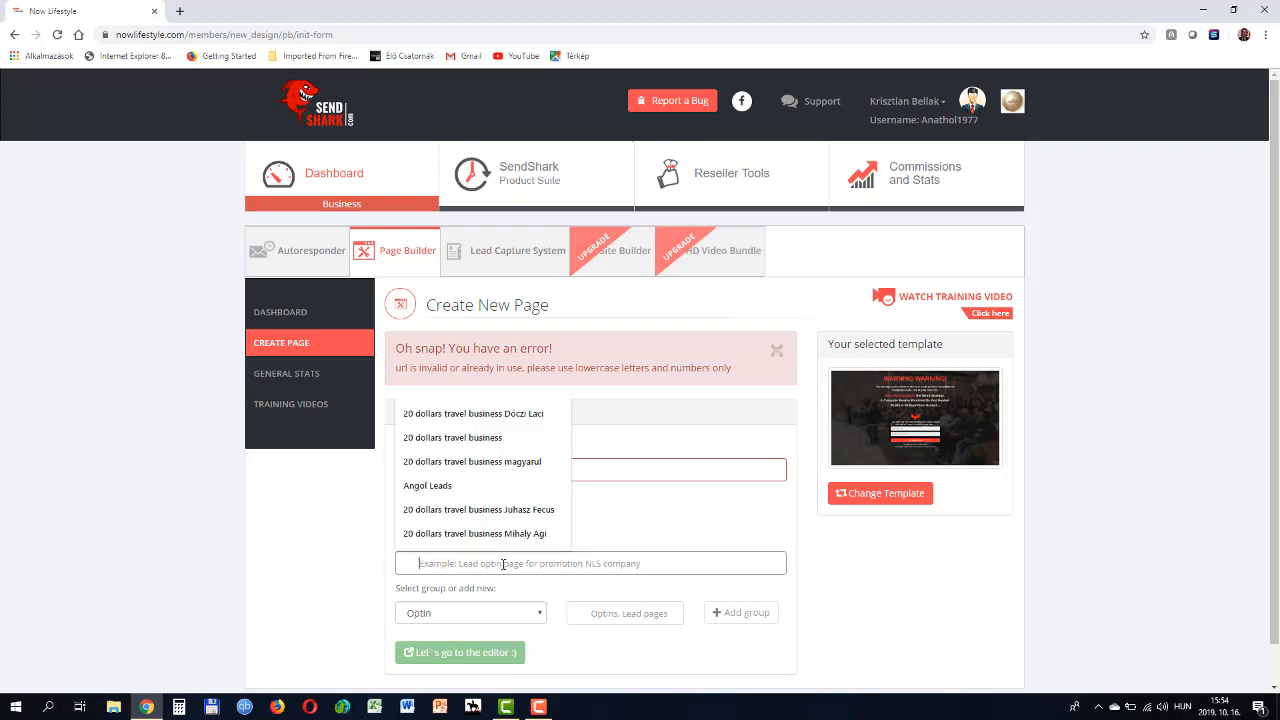
click(491, 495)
click(493, 471)
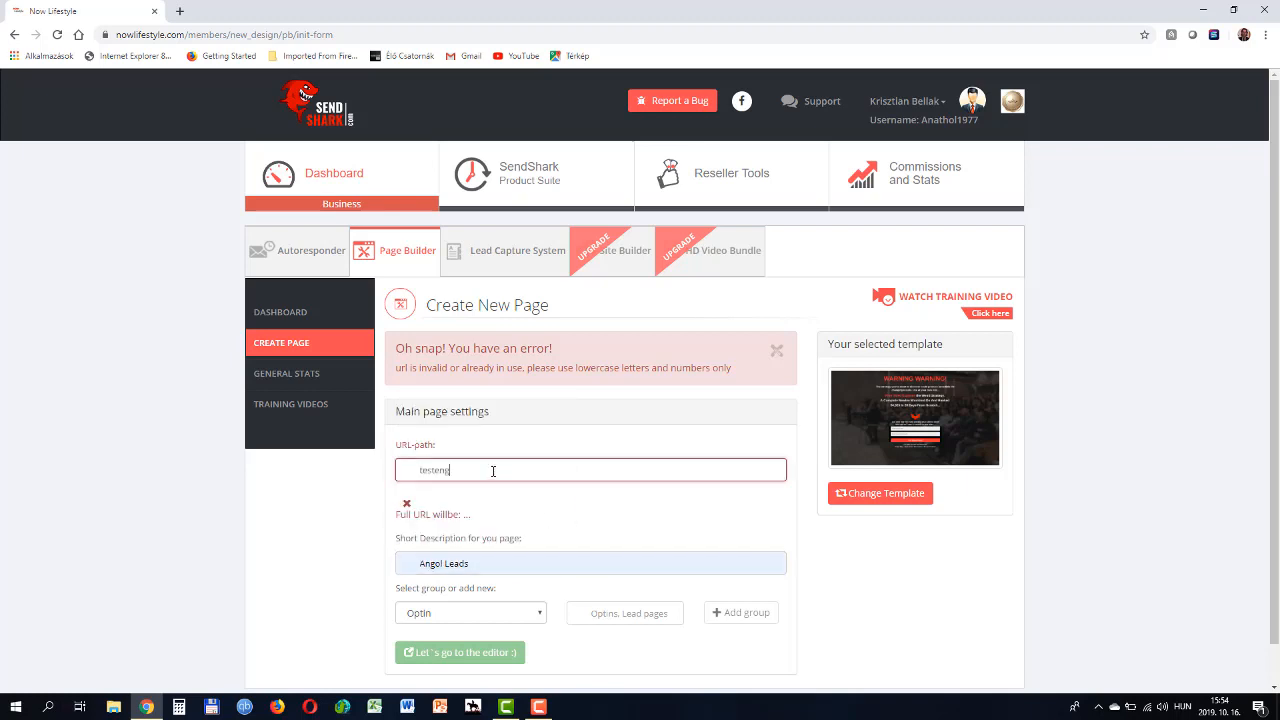
key(BackSpace)
key(BackSpace)
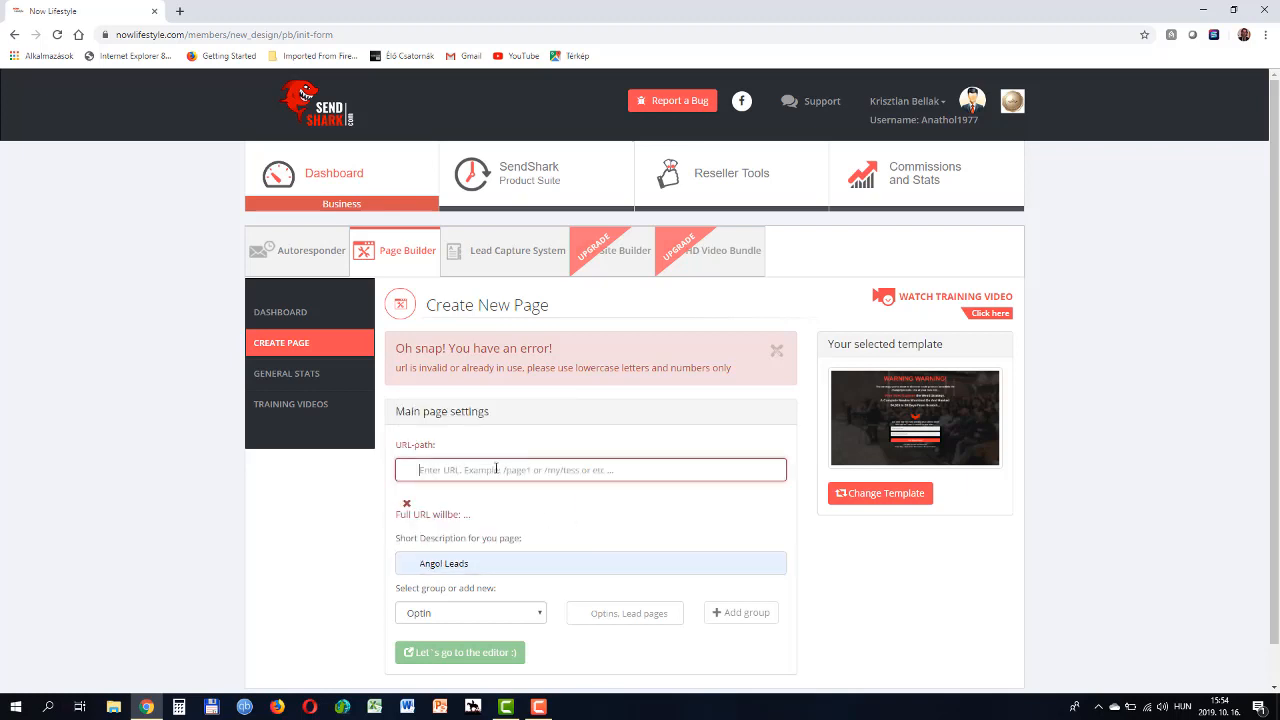
click(526, 471)
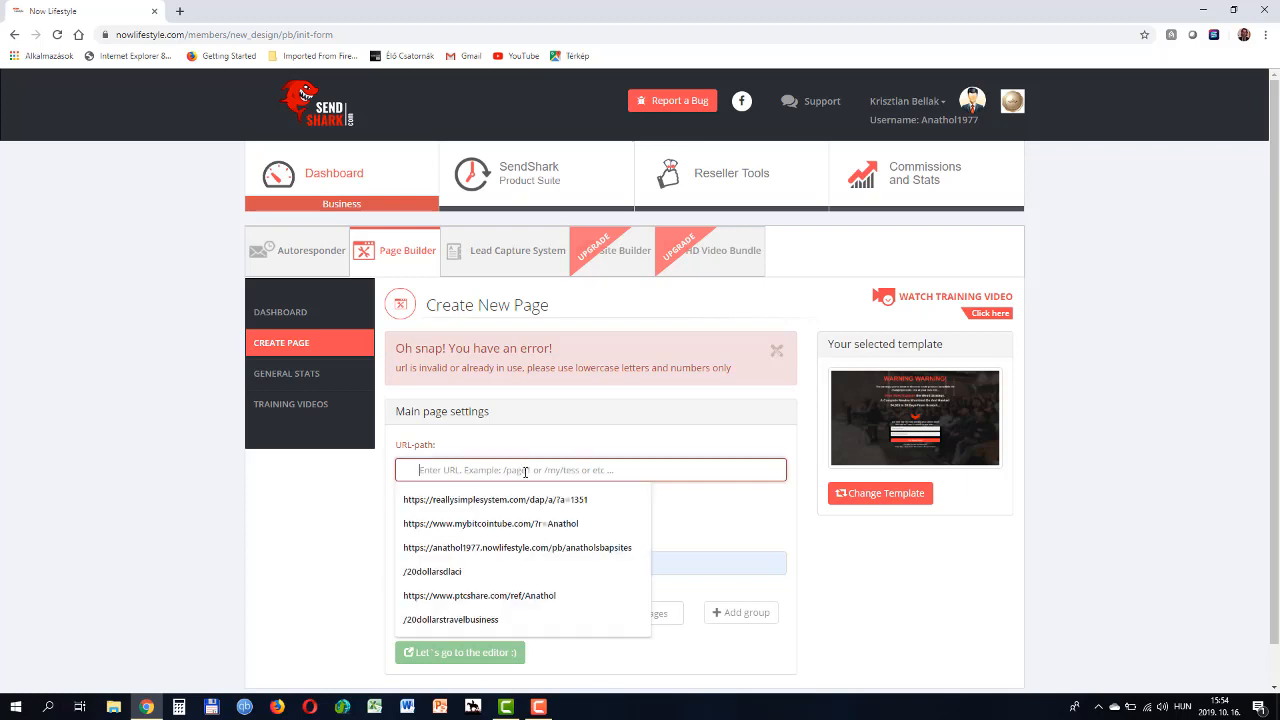
text(/)
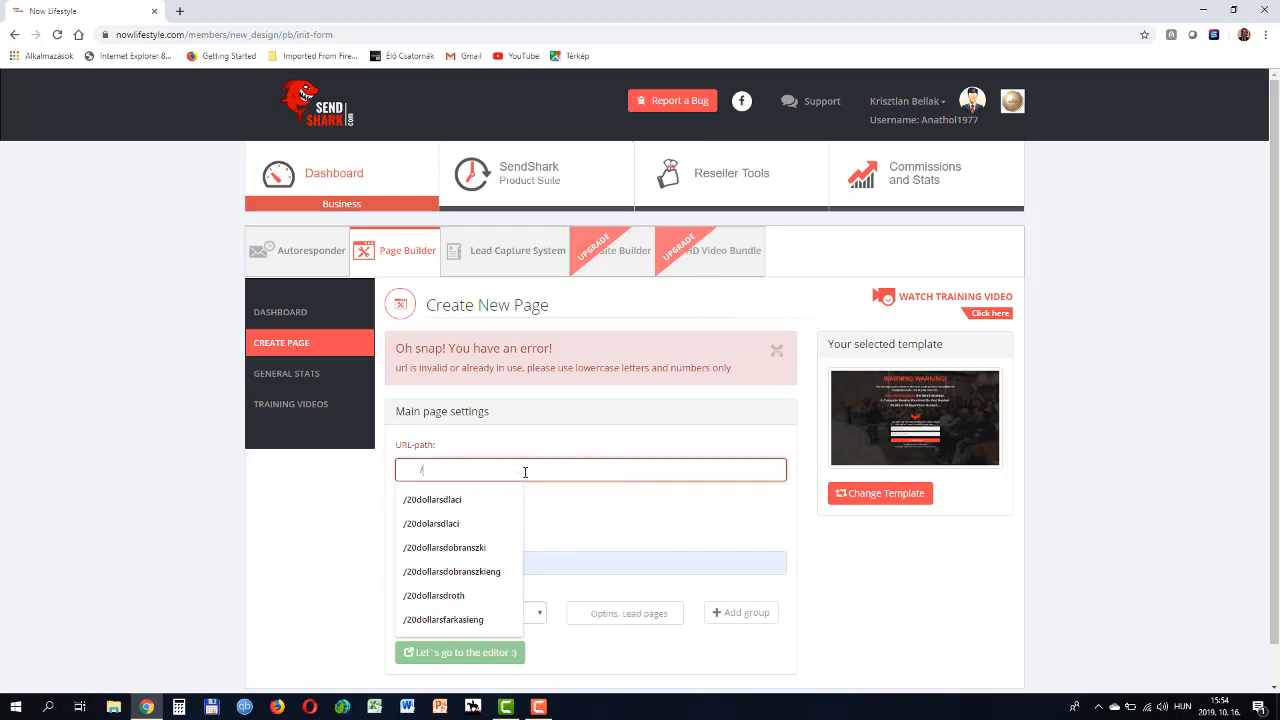
text(test)
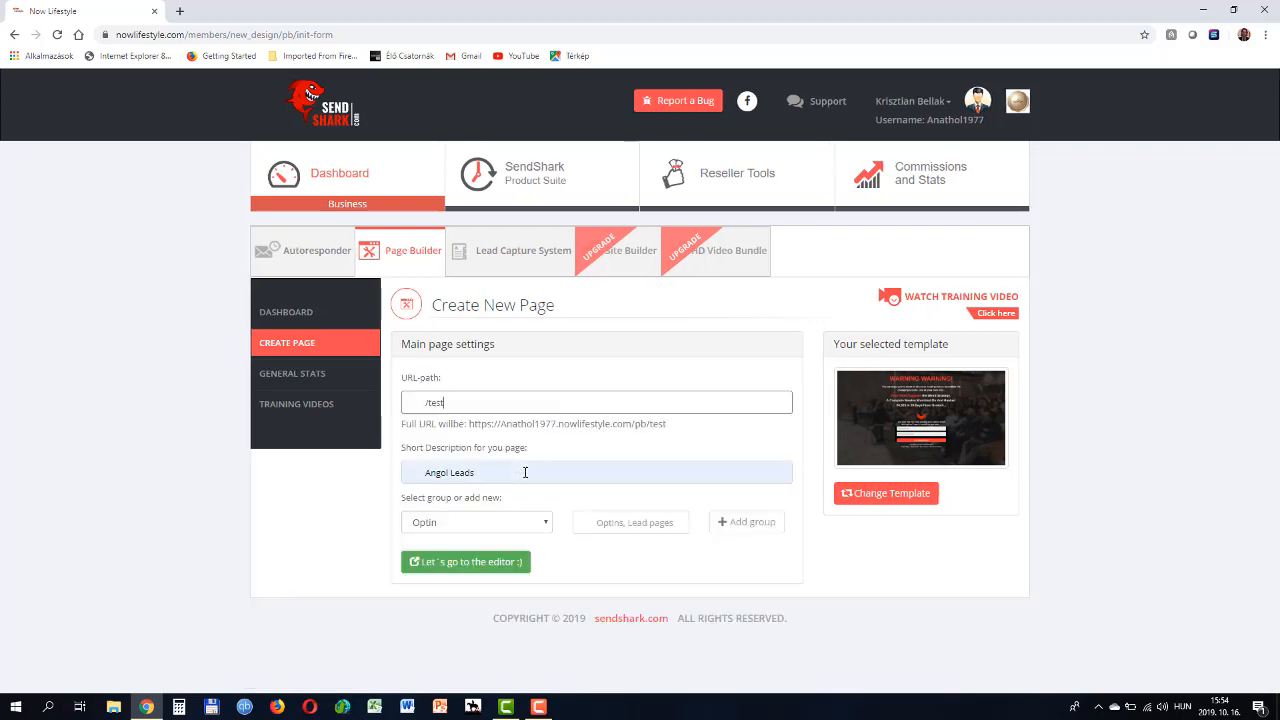
text(_eng)
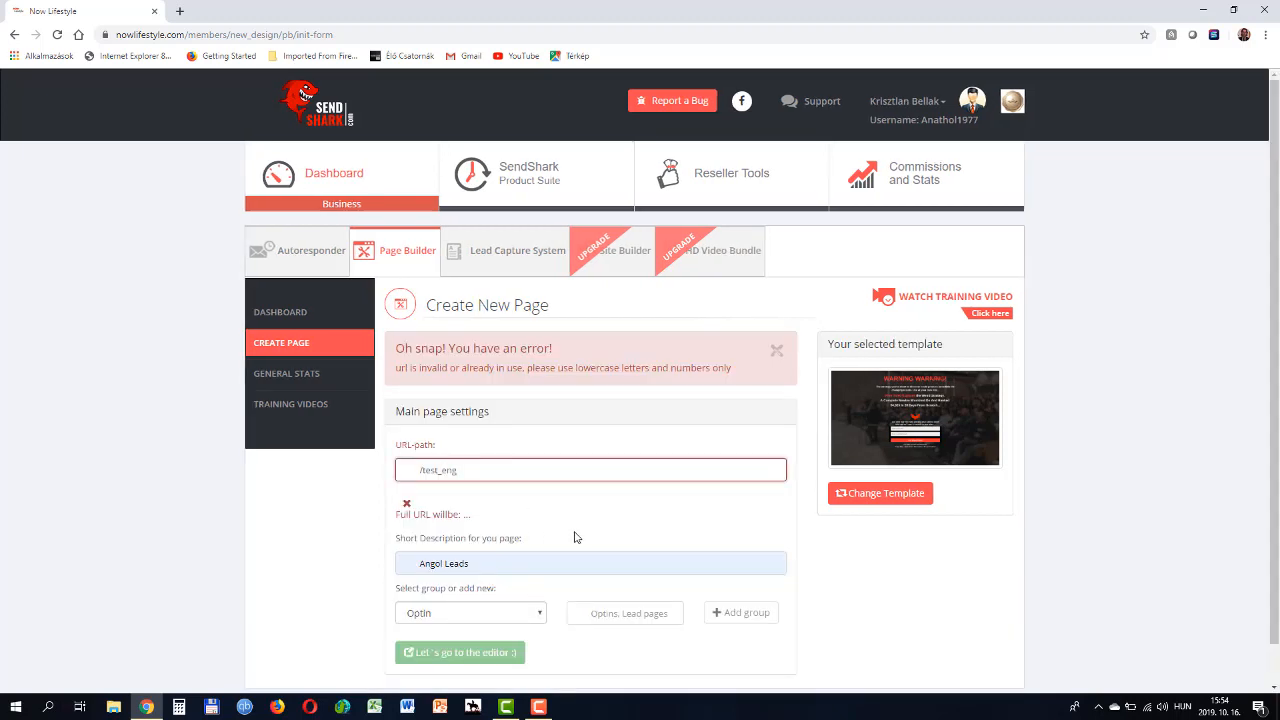
Shorten the URL path to /testeng and open the page in the editor.
click(650, 566)
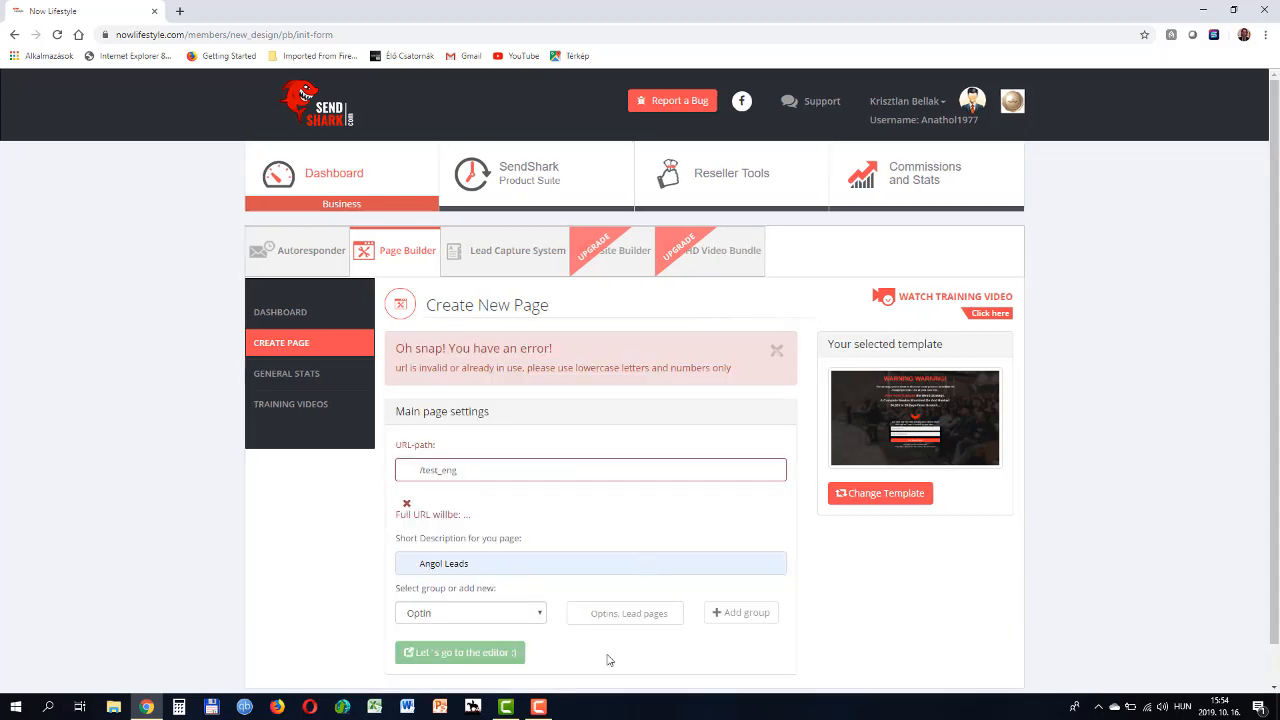
click(443, 470)
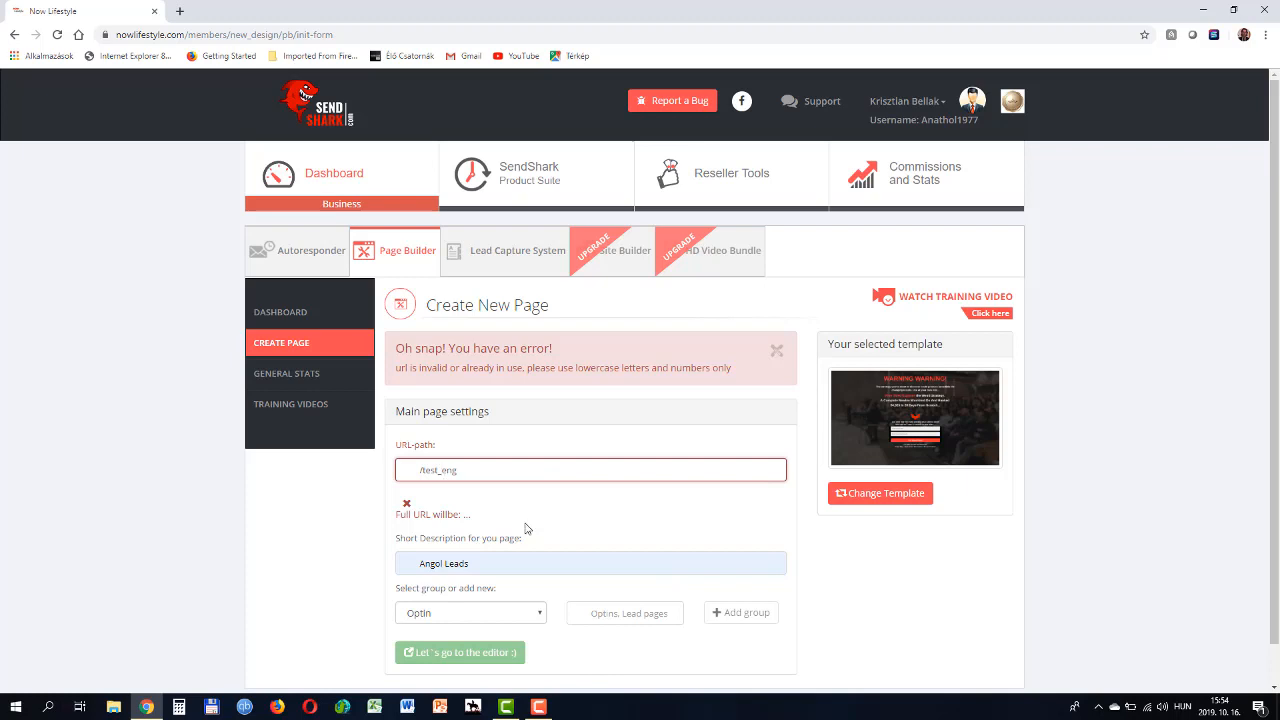
key(BackSpace)
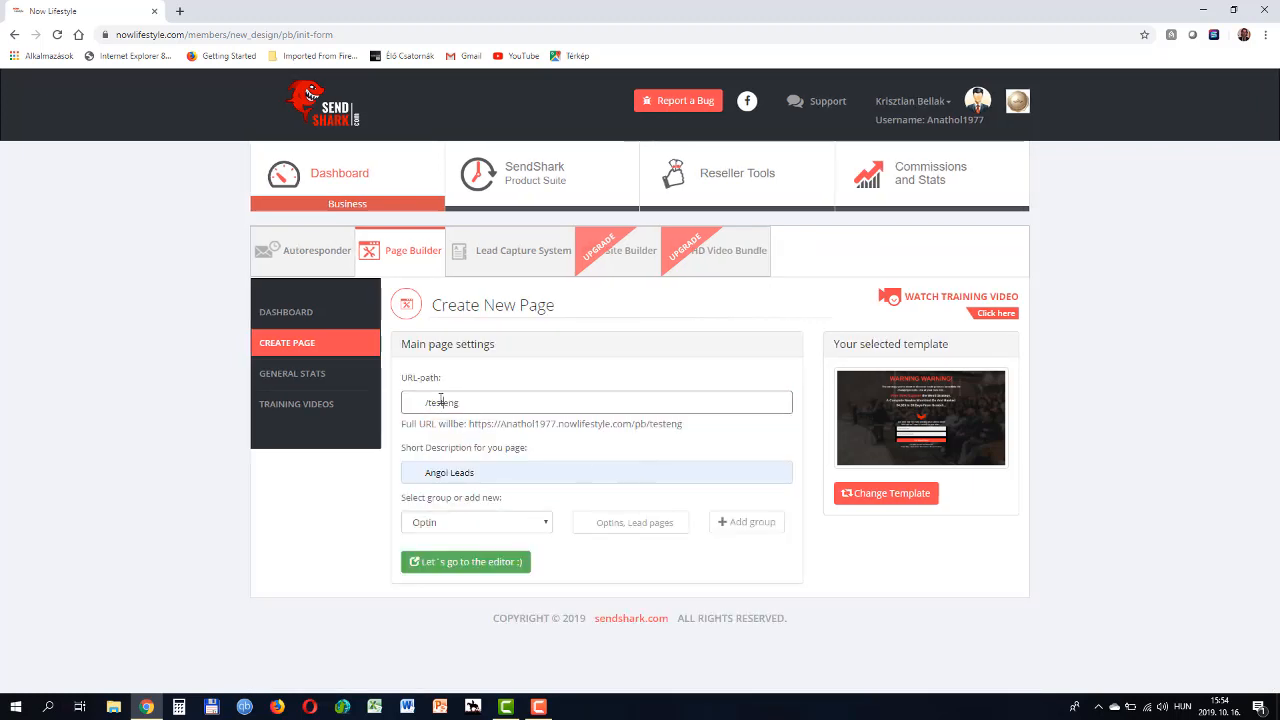
key(Return)
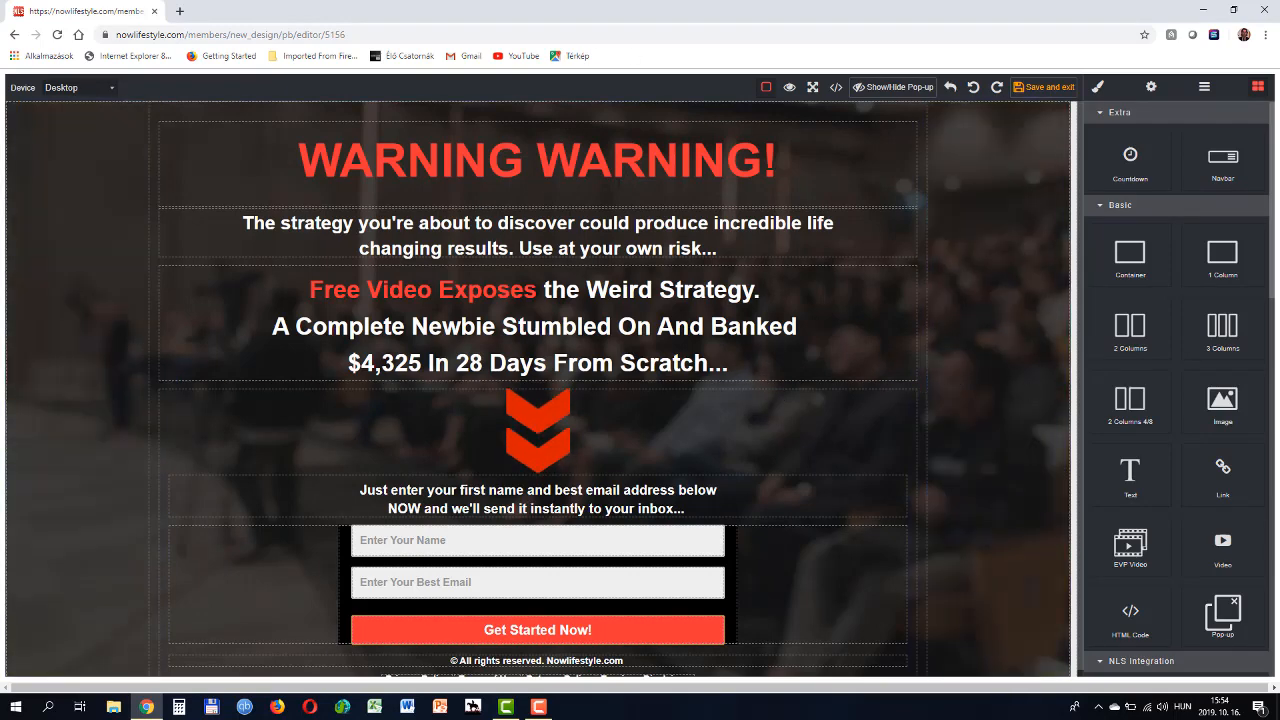
Select the first word of the "WARNING WARNING!" headline and examine its text alignment options.
triple_click(390, 160)
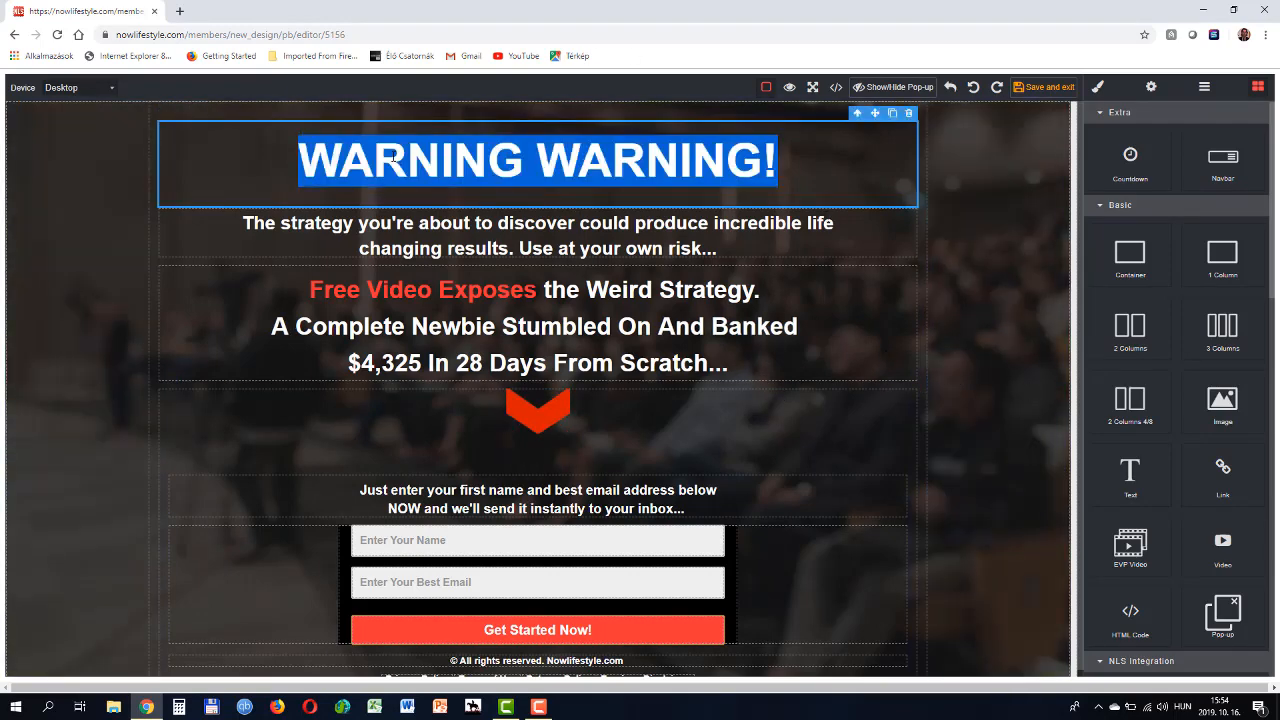
double_click(324, 169)
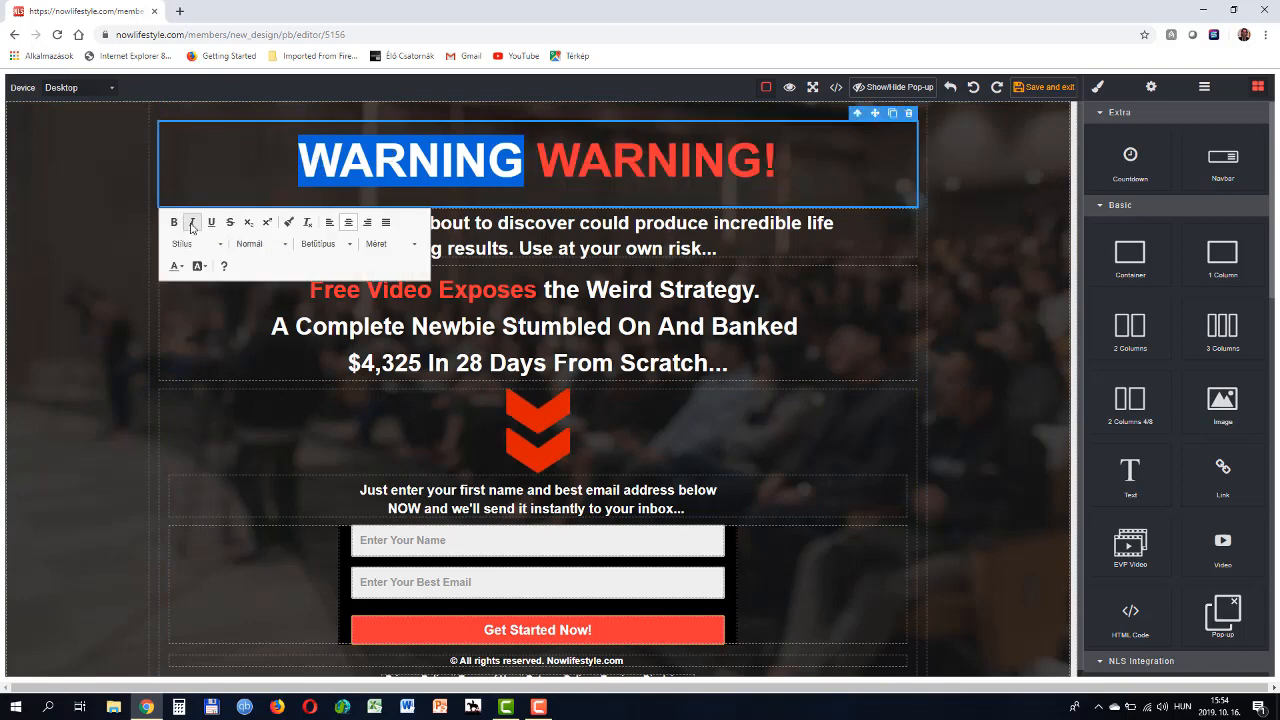
click(329, 222)
click(350, 222)
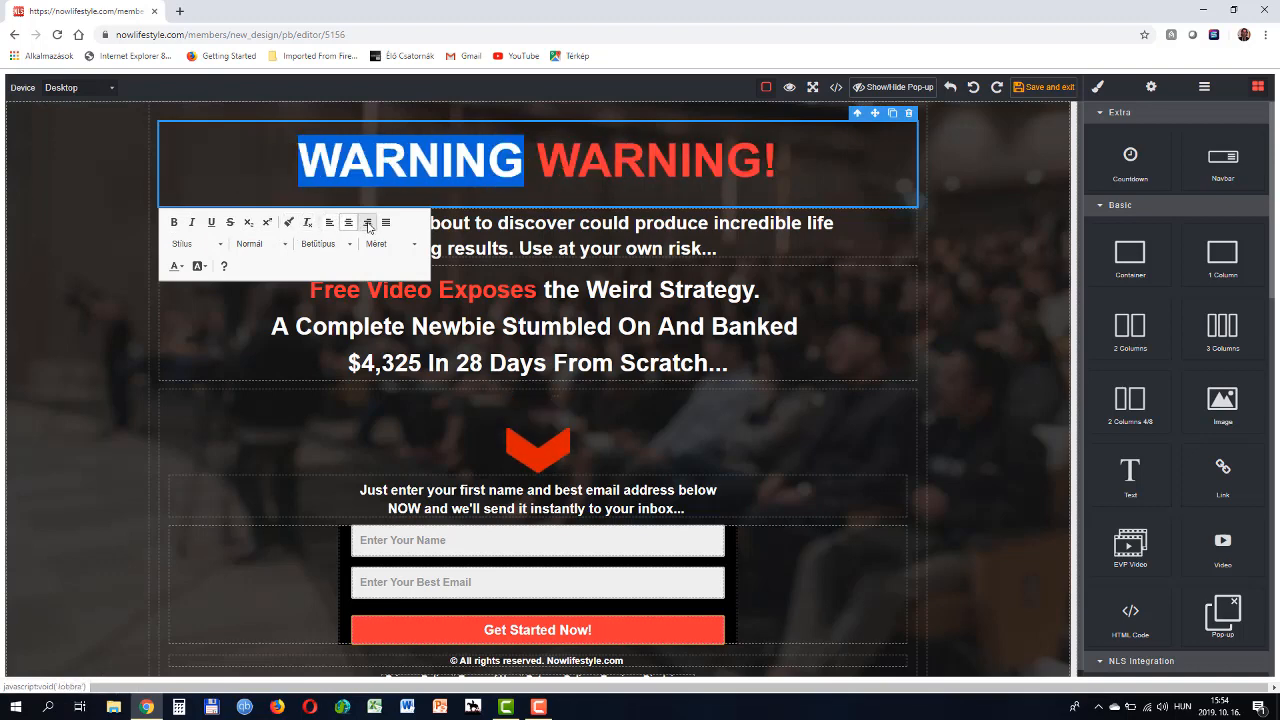
click(367, 222)
click(349, 222)
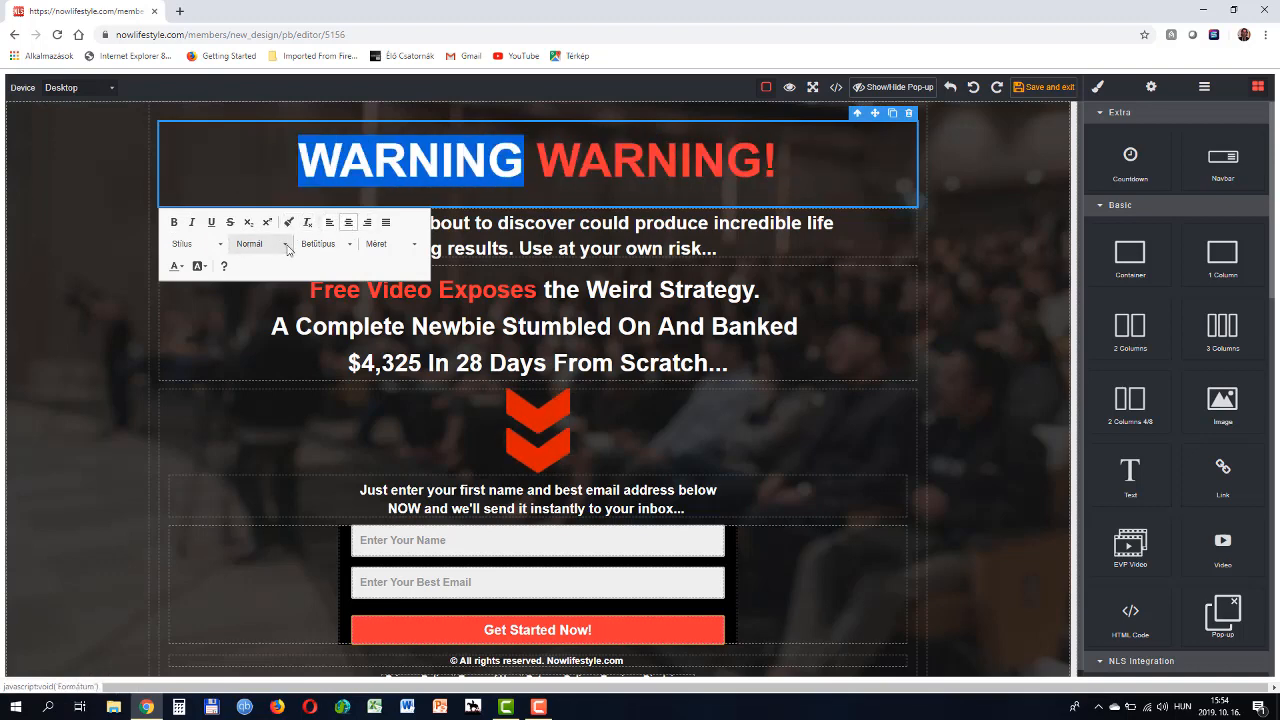
Examine the paragraph format, font size and text colour choices for the selected headline word, leaving its formatting as it is.
click(282, 244)
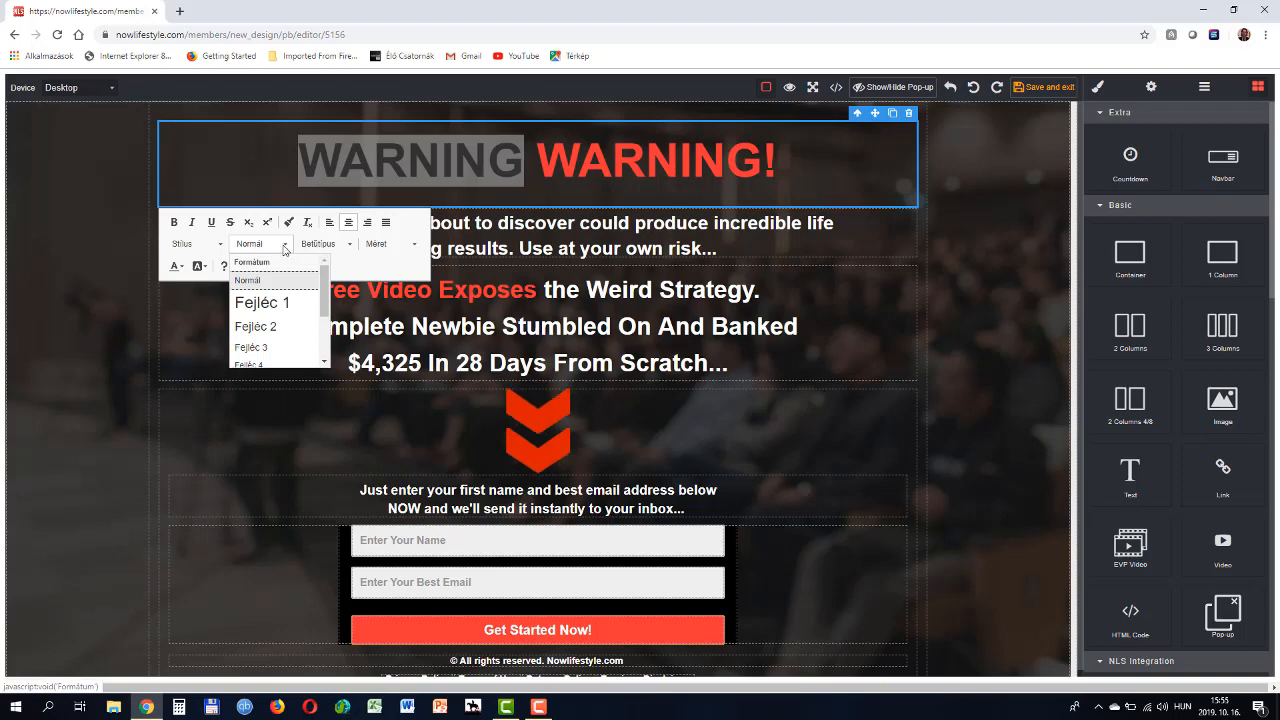
click(284, 248)
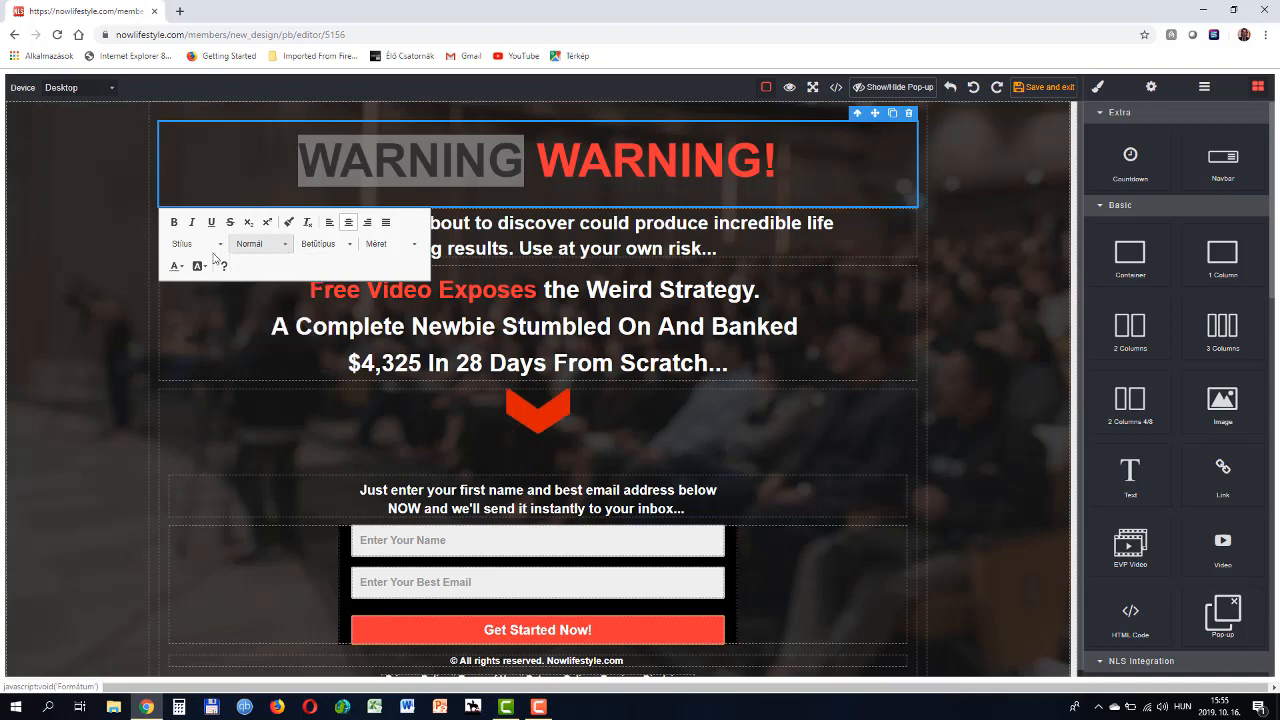
click(215, 248)
click(306, 254)
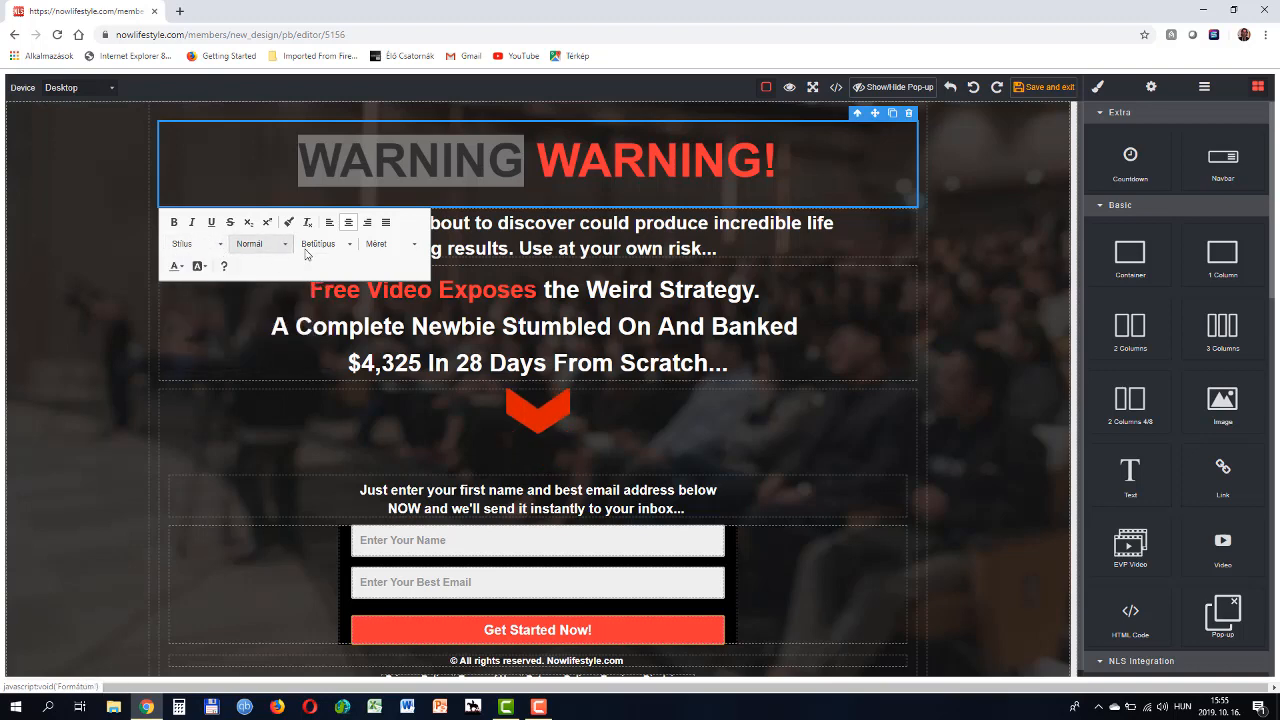
click(390, 246)
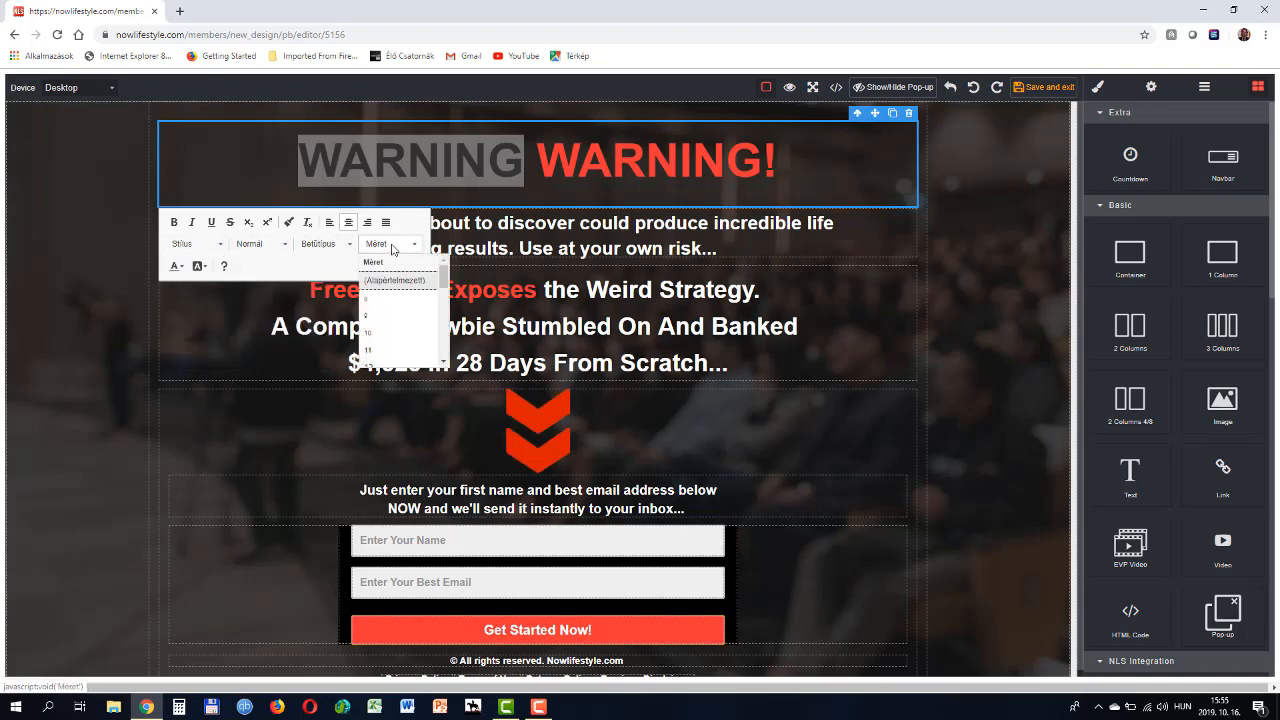
click(204, 267)
click(204, 267)
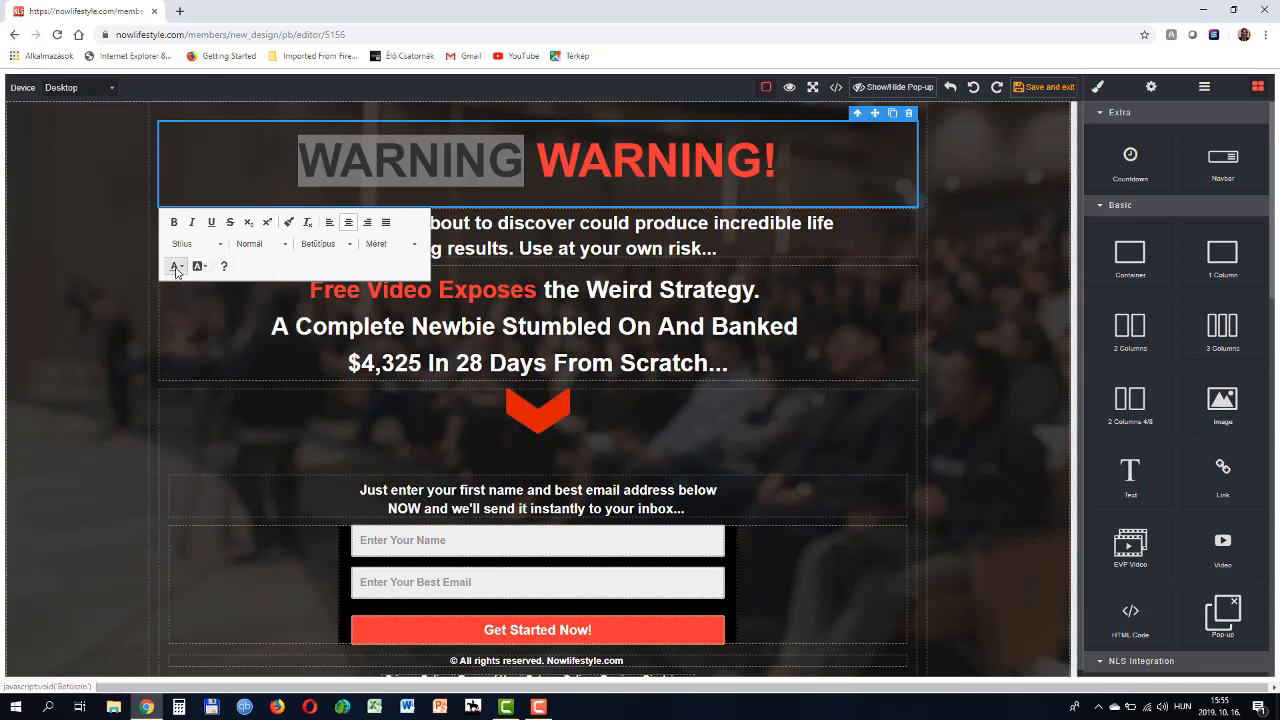
click(175, 266)
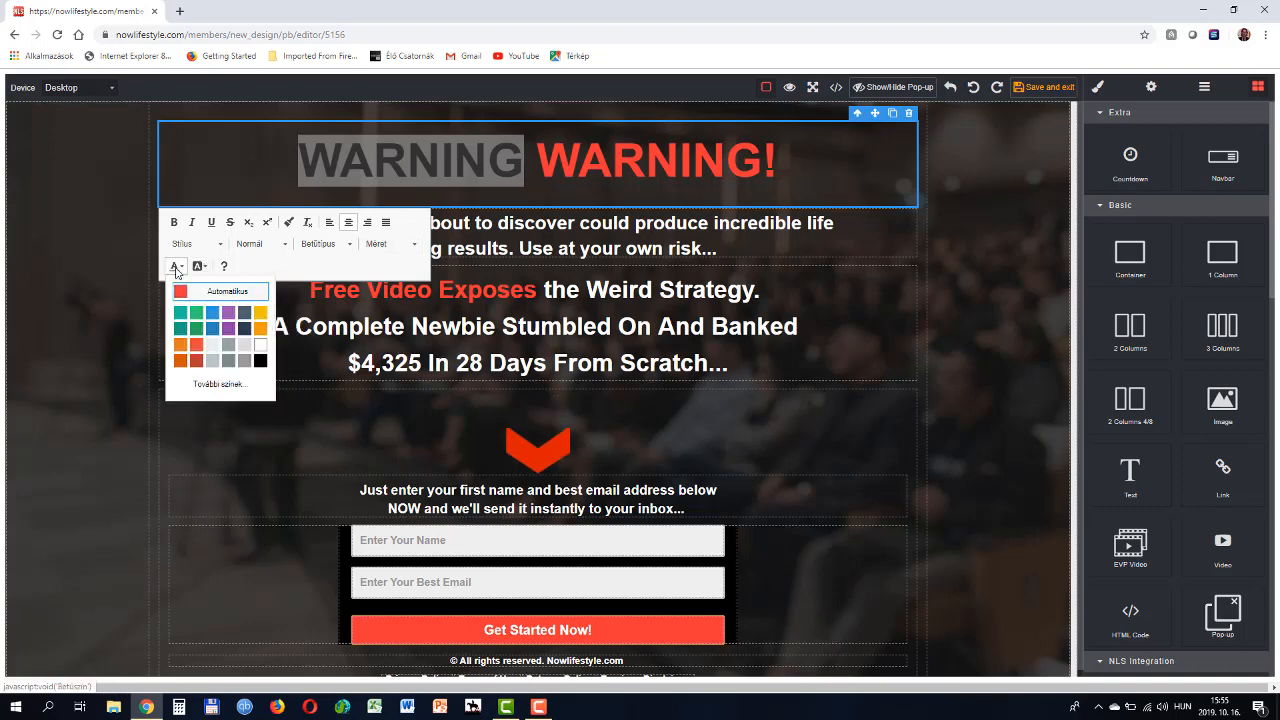
click(175, 266)
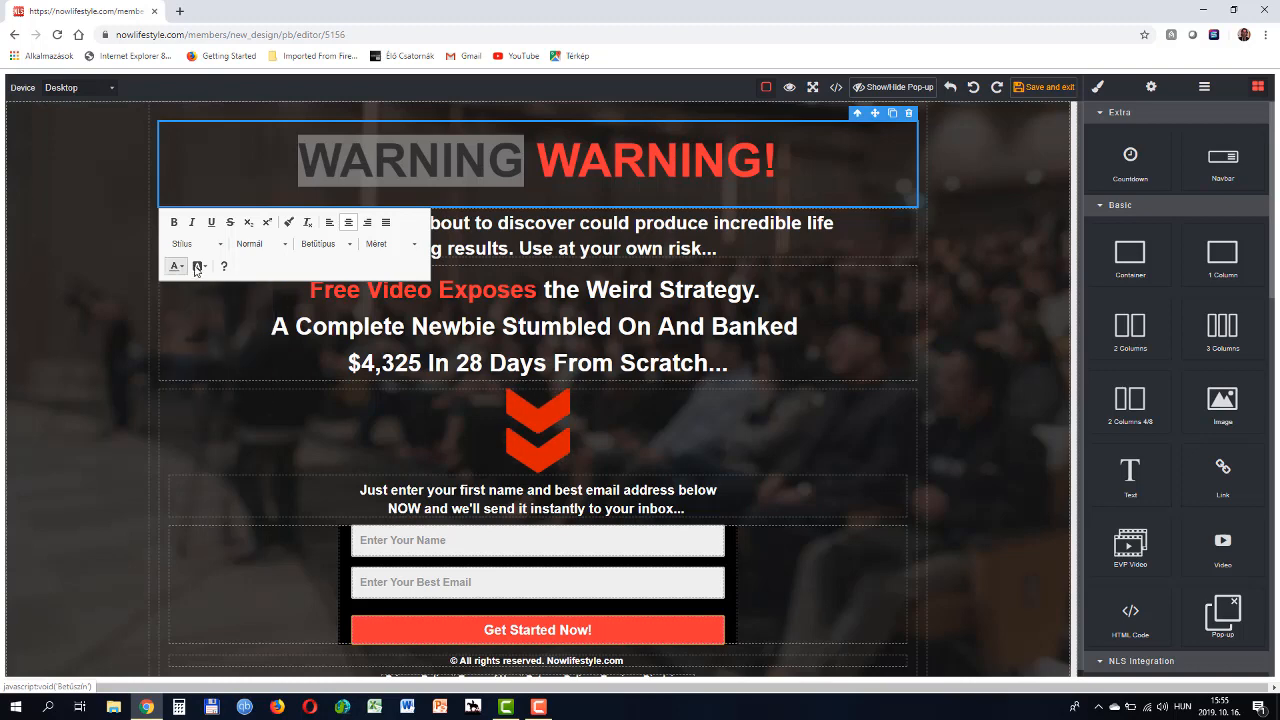
click(906, 343)
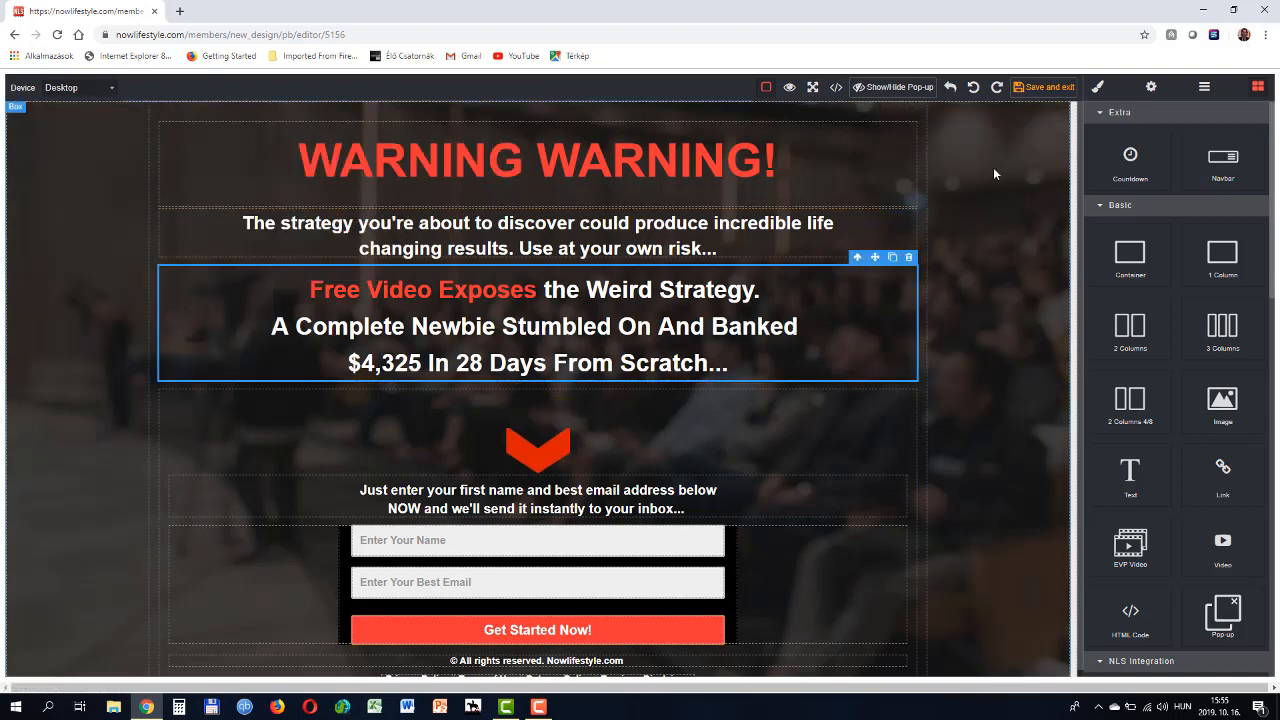
Select the outermost box holding the page background and show its Decorations style settings.
click(978, 118)
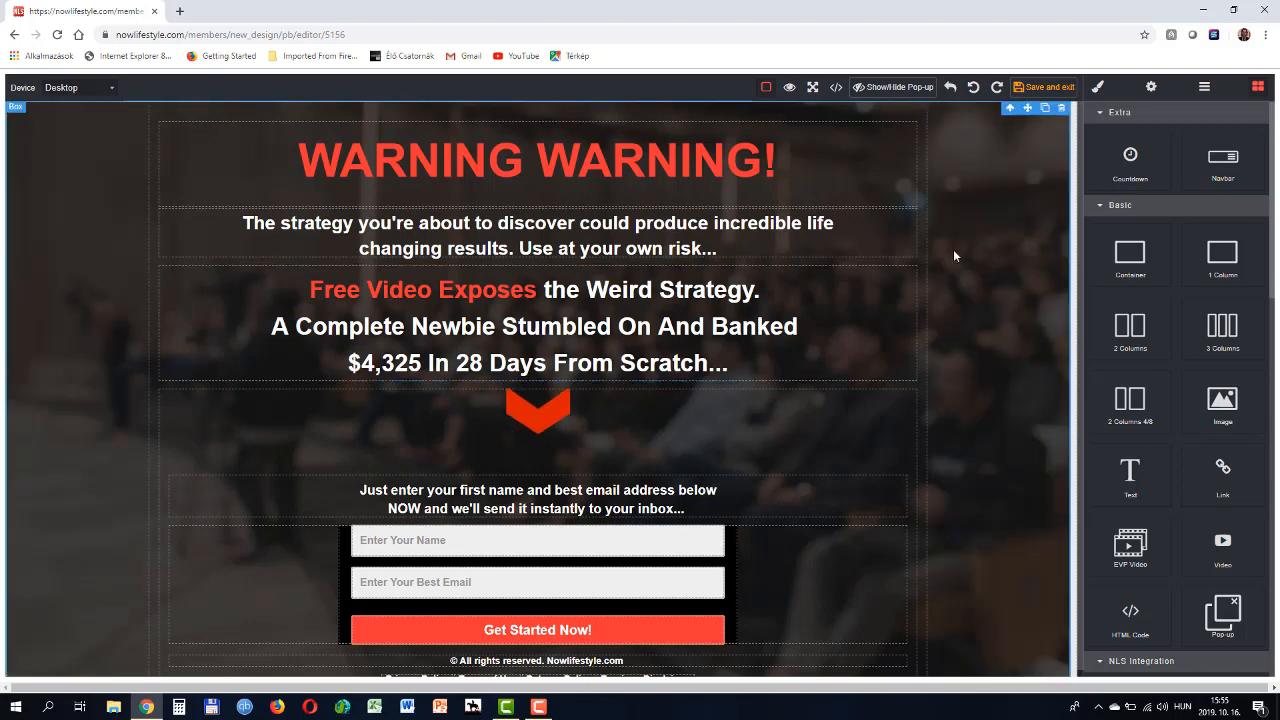
click(915, 122)
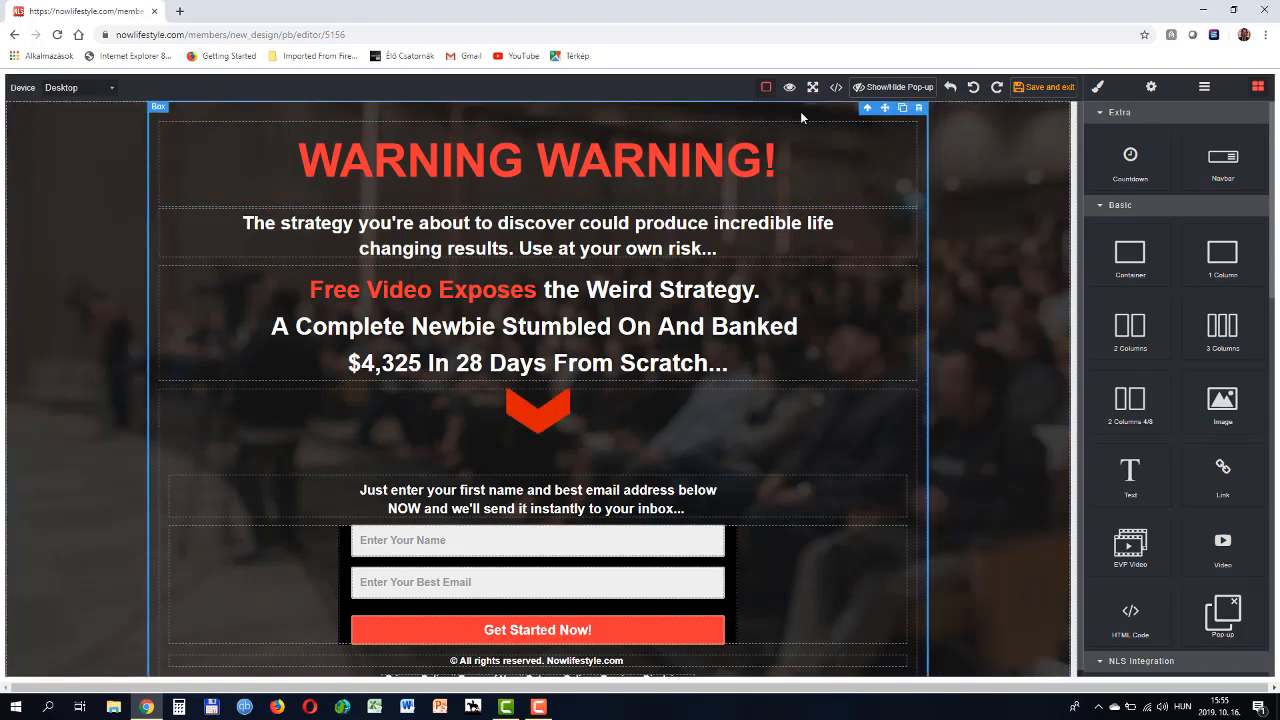
click(1022, 166)
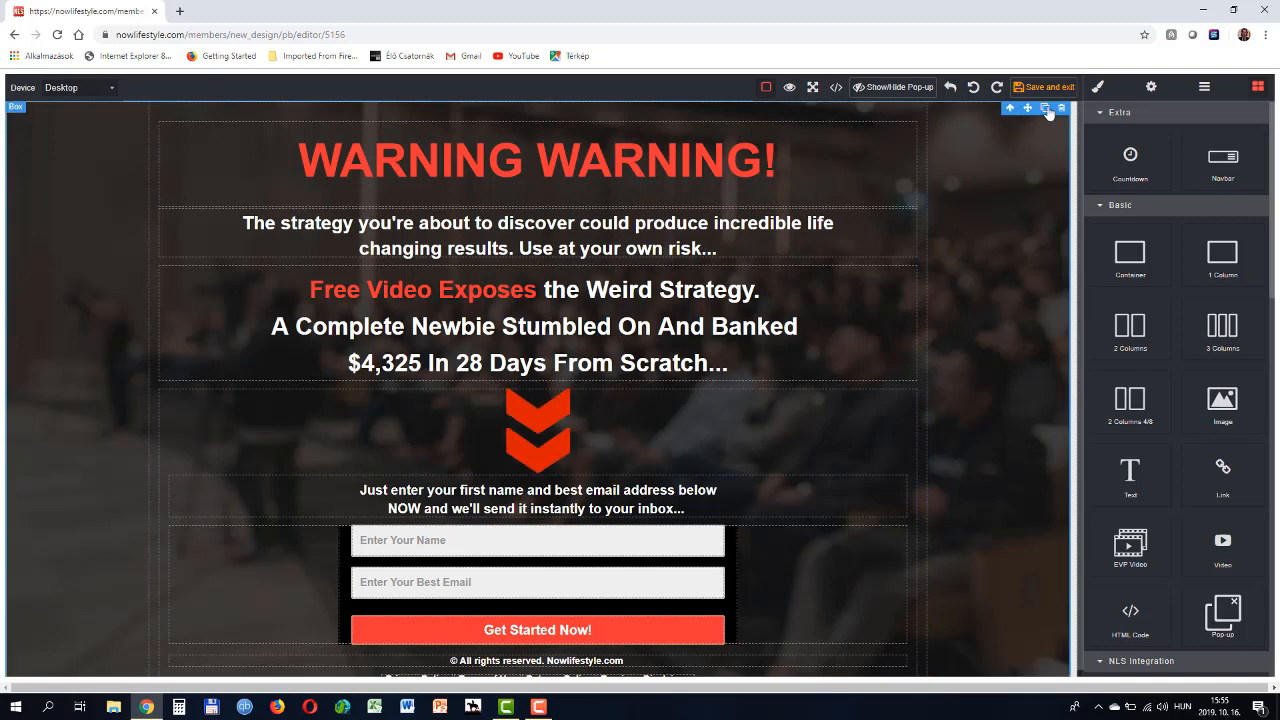
click(1100, 88)
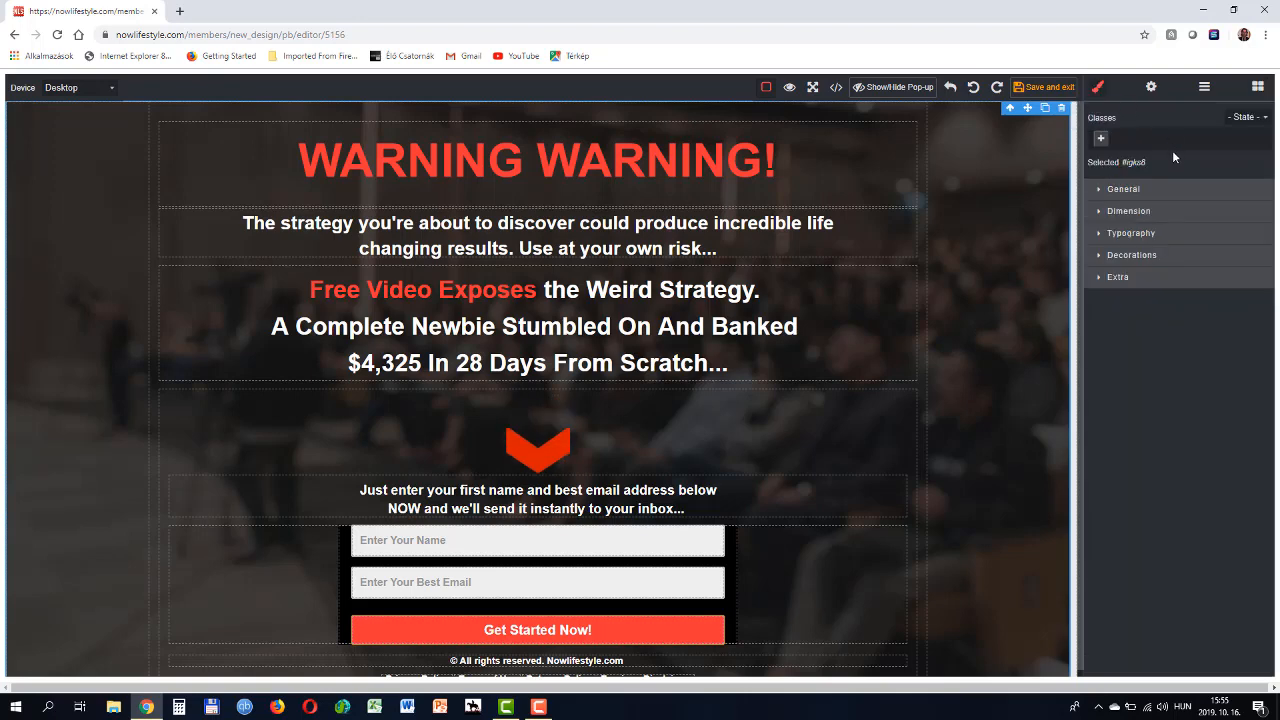
click(1132, 256)
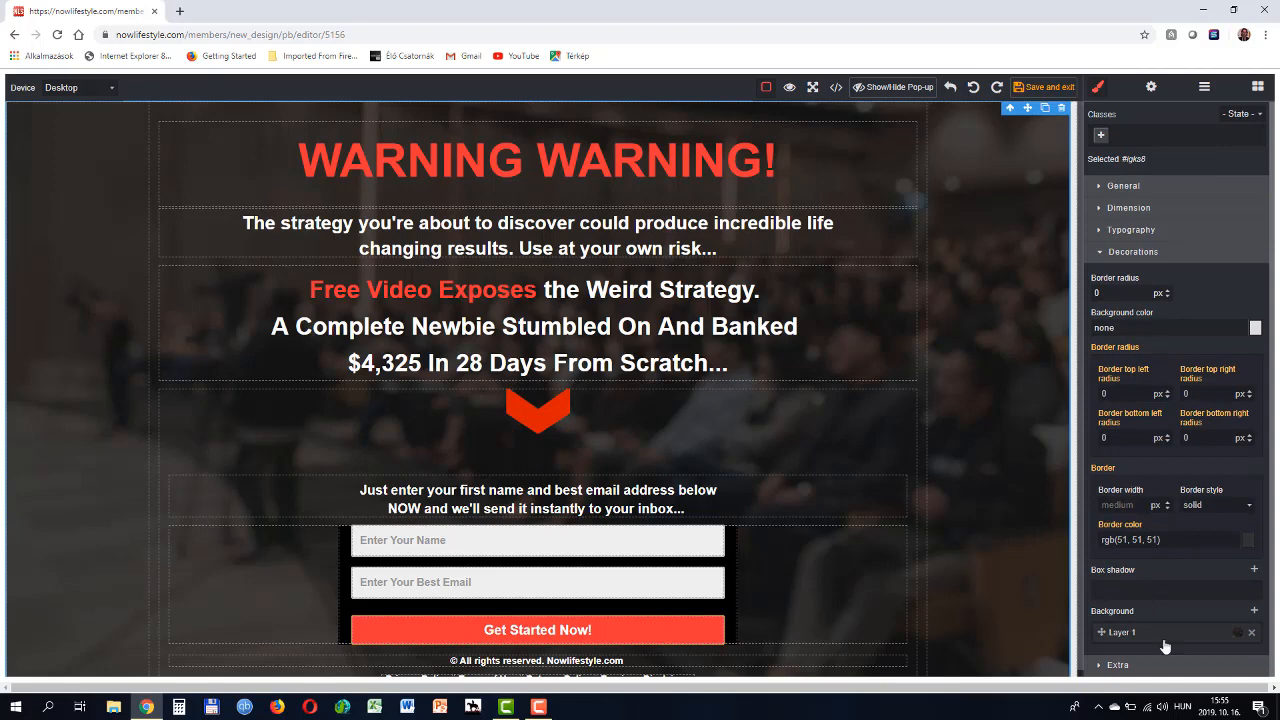
Add a second background layer to the outermost box and set its background size to cover.
click(1255, 611)
scroll(1214, 563, down, 2)
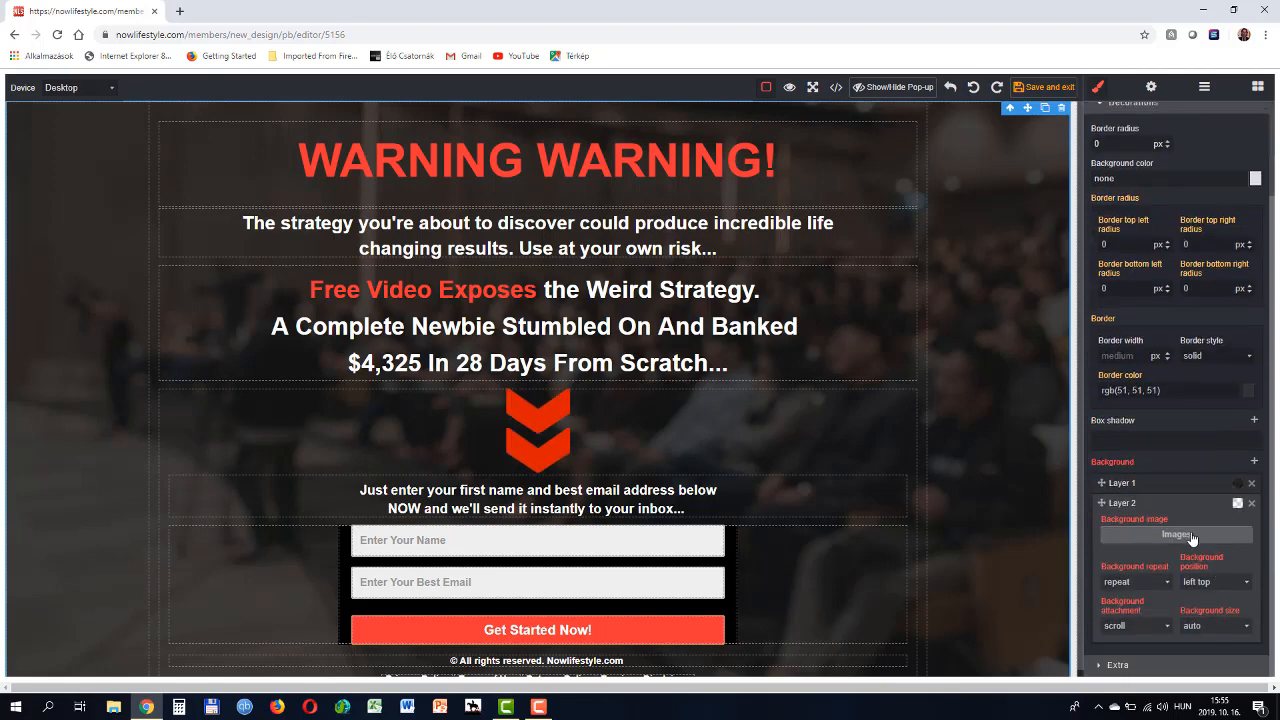
click(1218, 626)
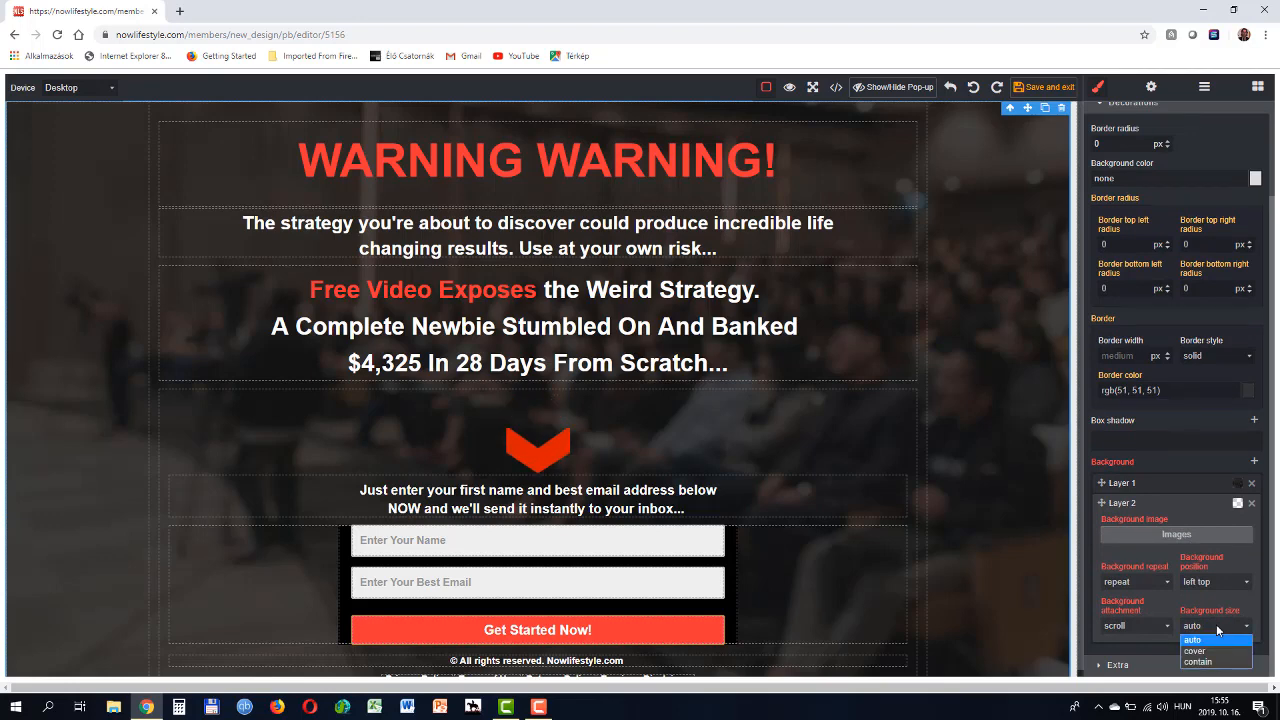
click(1208, 651)
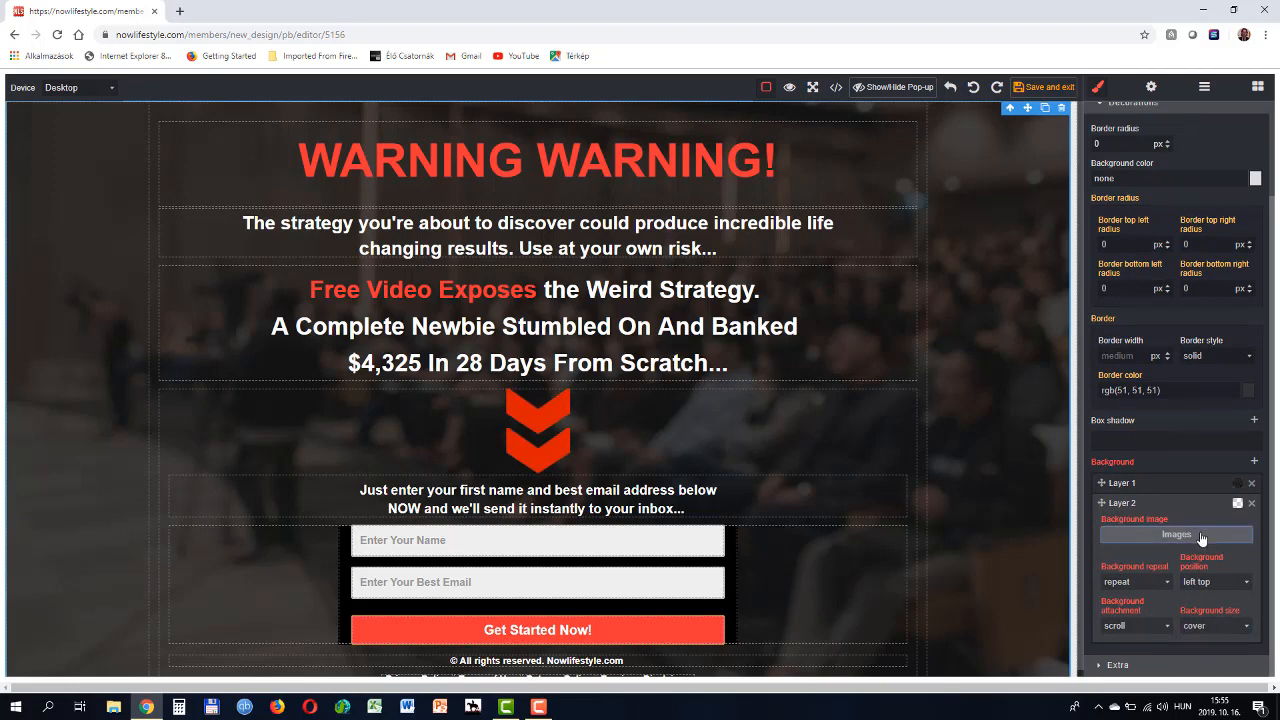
Upload the image Kép1 from File Explorer and choose 117dec289ab5deb.jpg as the new layer's background image.
click(1200, 536)
click(115, 708)
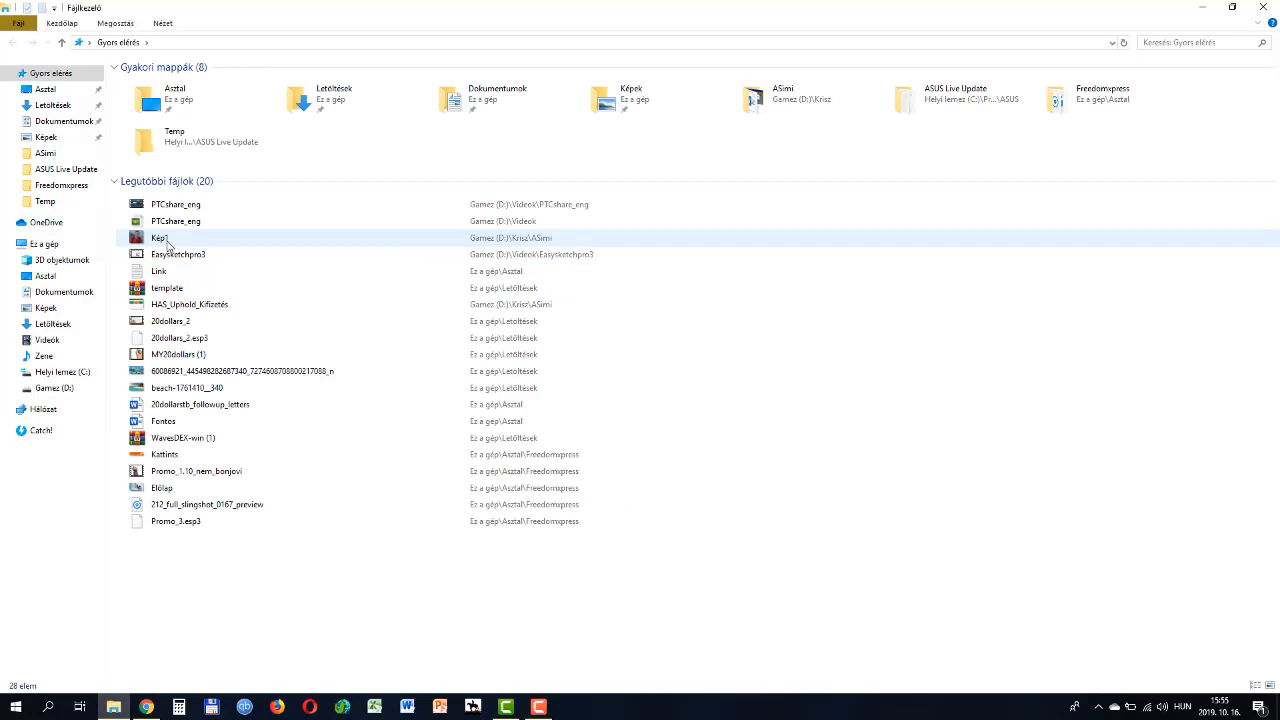
click(1245, 8)
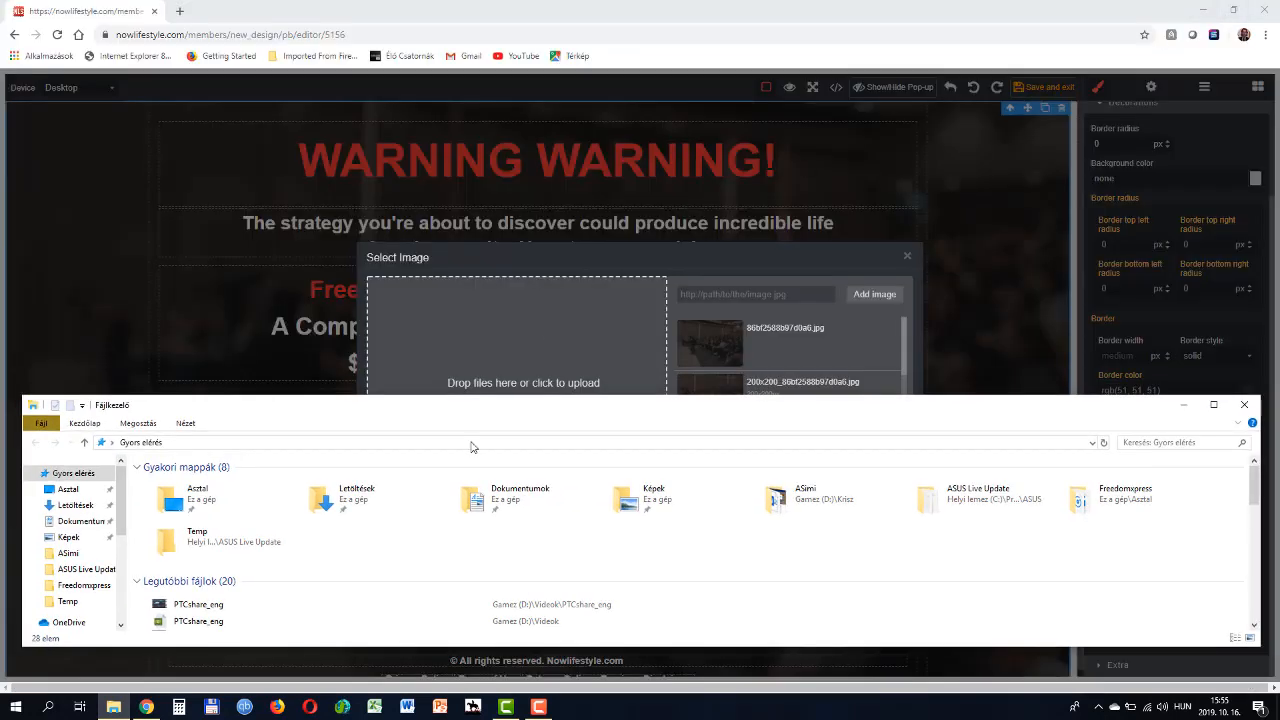
scroll(280, 575, down, 5)
scroll(249, 547, up, 2)
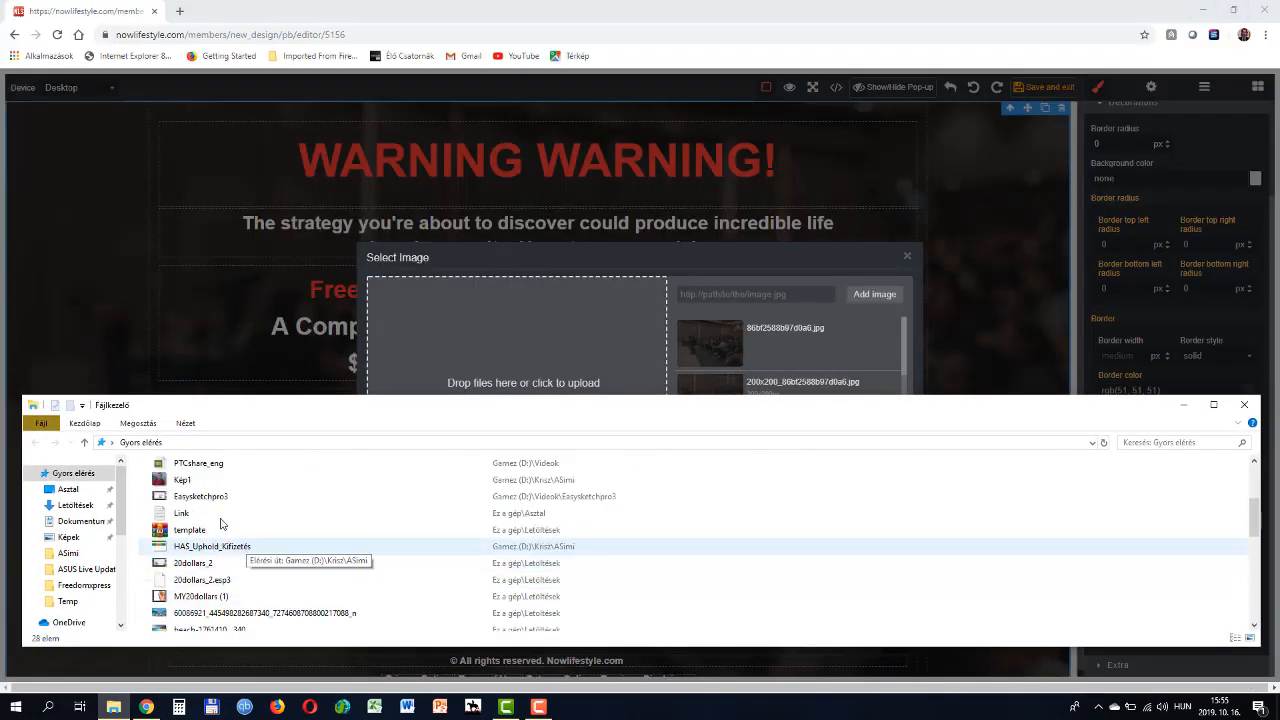
drag(182, 480, 500, 384)
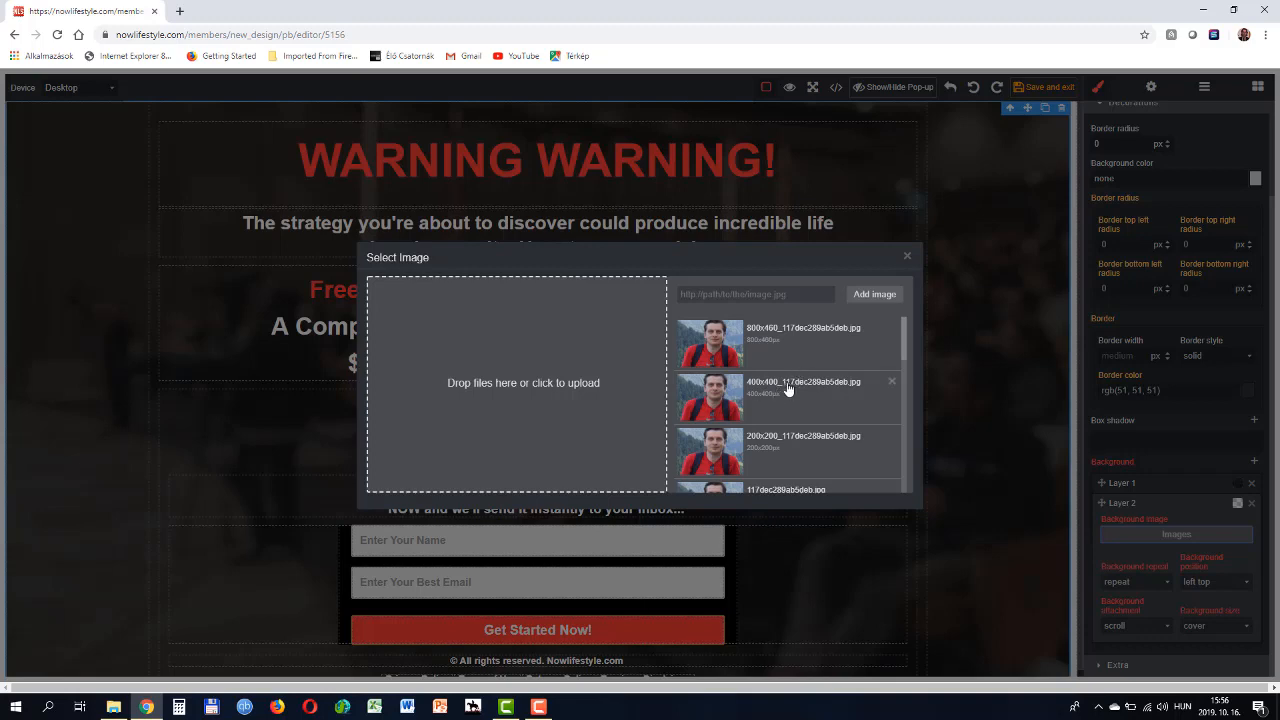
scroll(775, 400, down, 3)
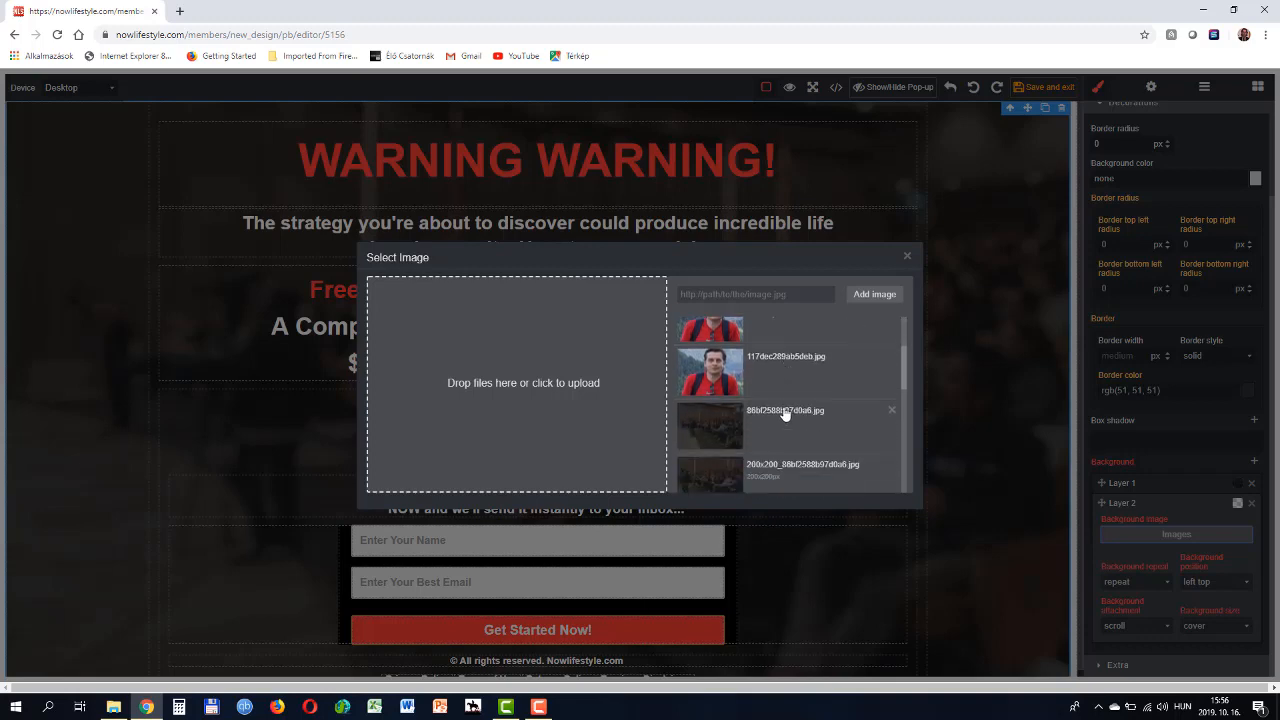
click(813, 364)
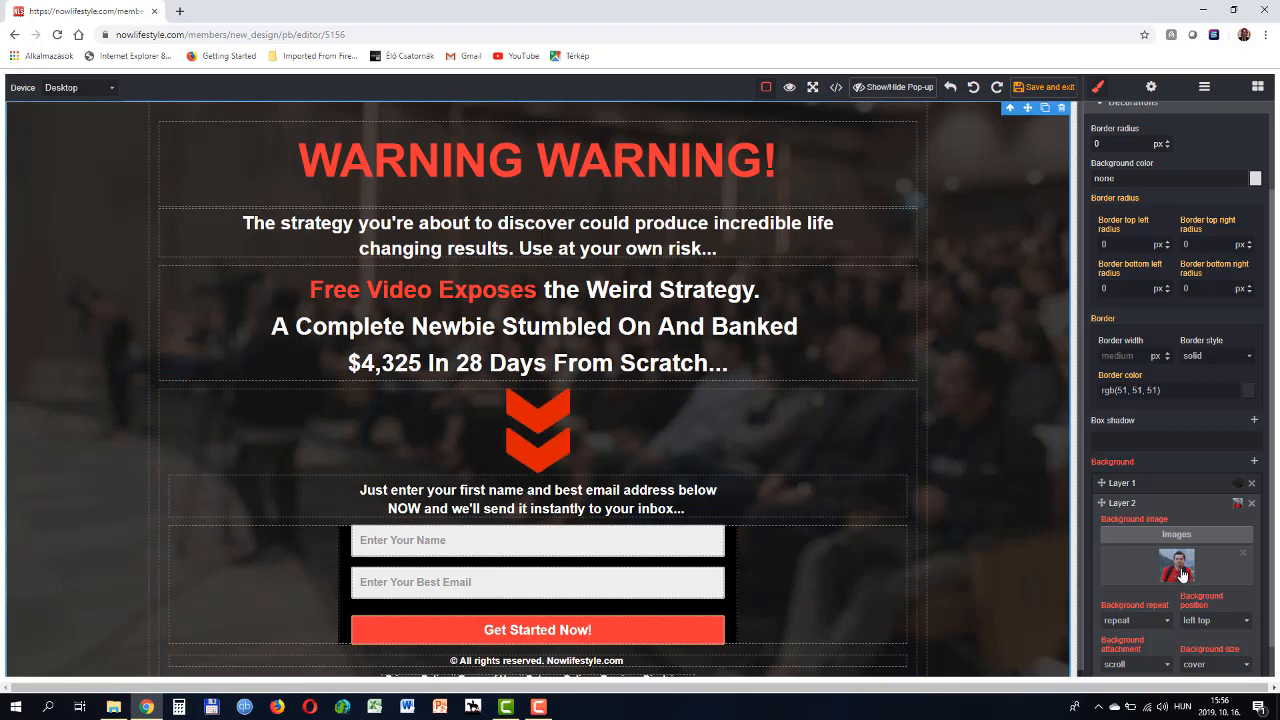
Change the background image of the outermost box's Layer 2 to 800x460_117dec289ab5deb.jpg.
scroll(1180, 577, down, 1)
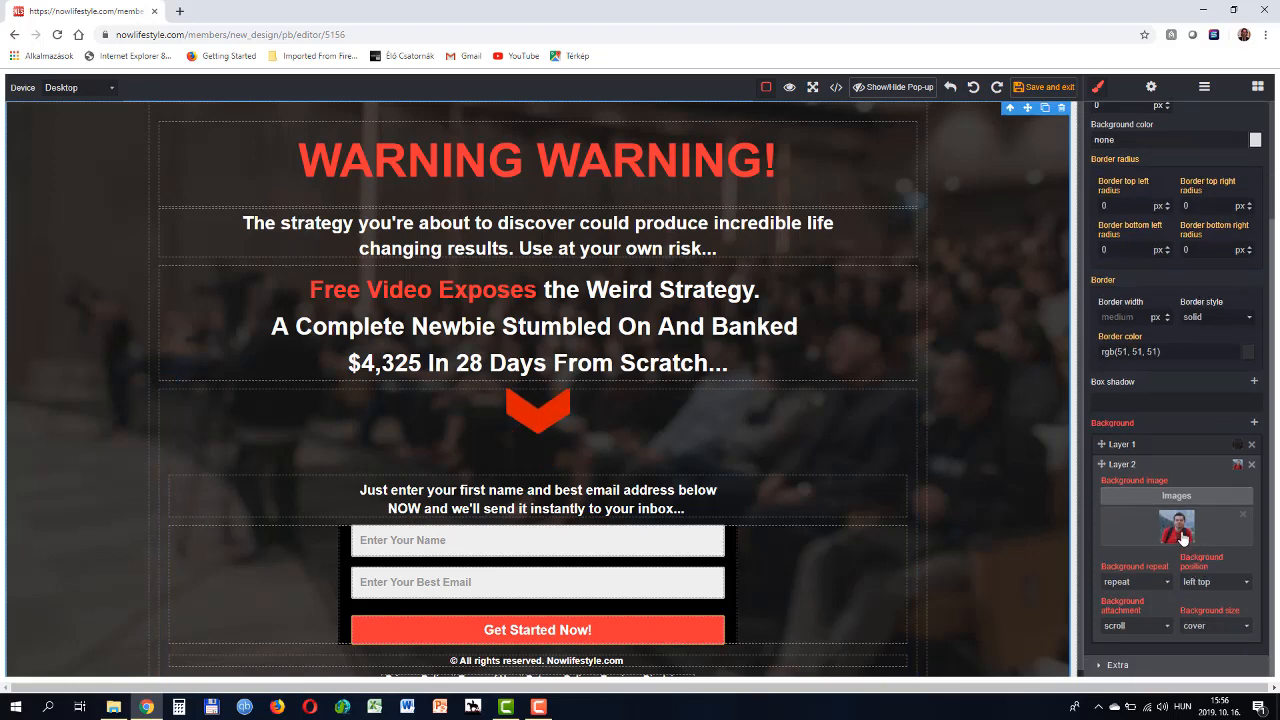
triple_click(999, 270)
click(1180, 498)
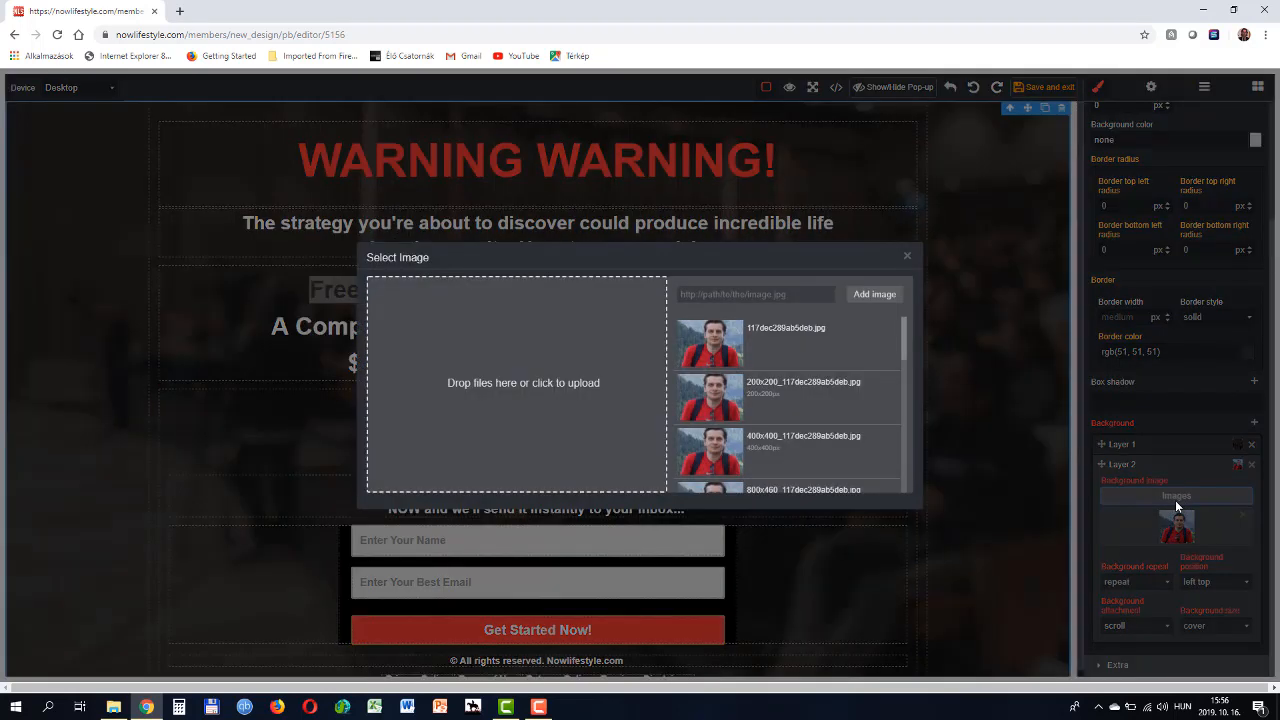
scroll(790, 420, down, 3)
scroll(795, 430, up, 3)
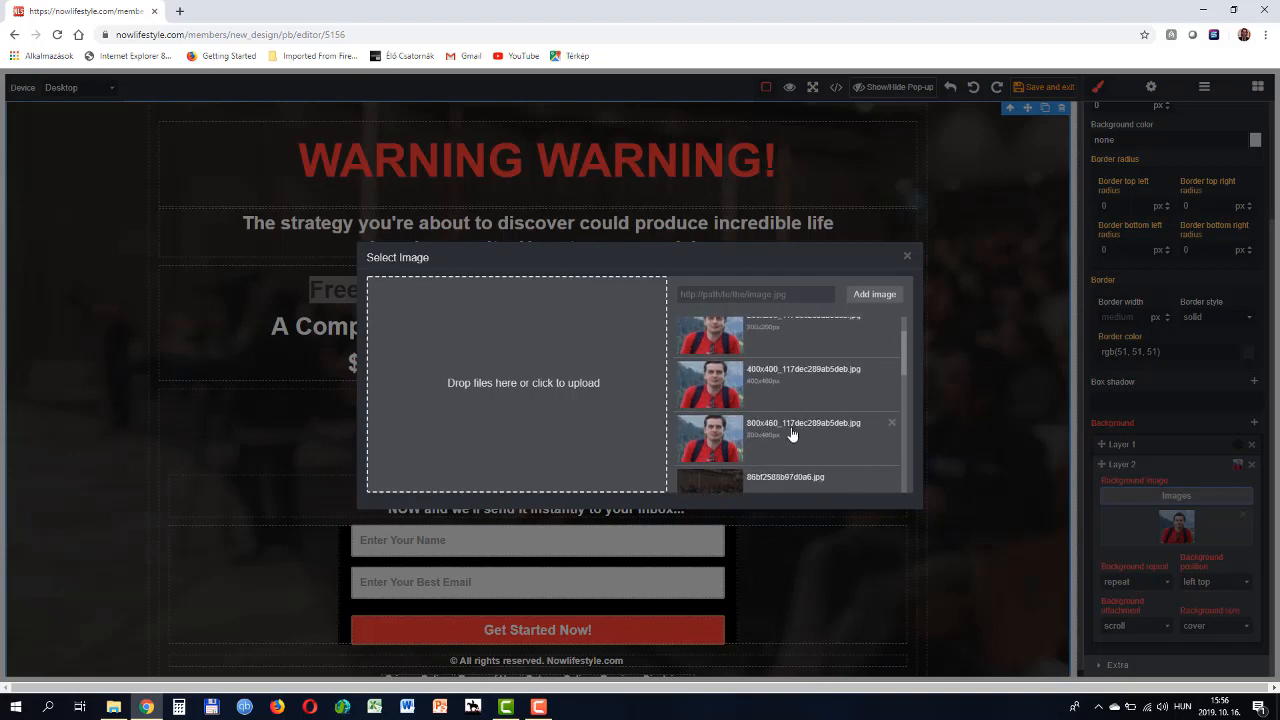
click(790, 430)
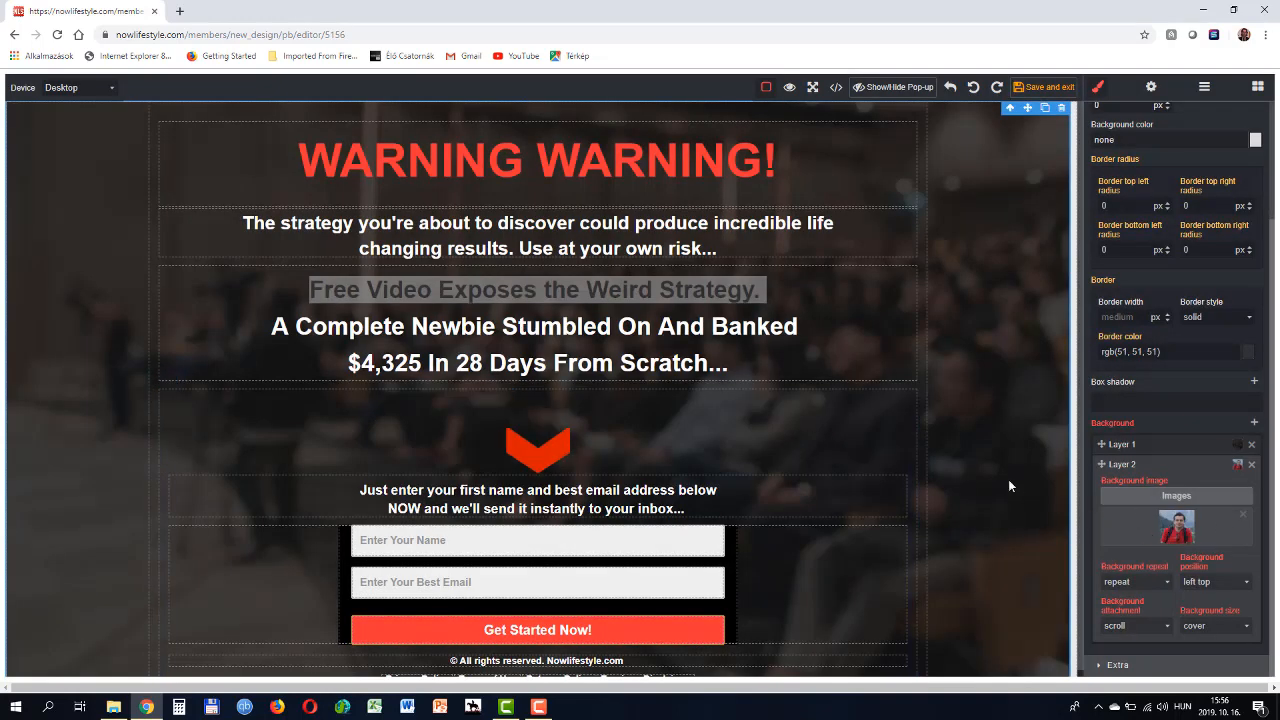
Give the inner content box a background layer with size cover, using the uploaded portrait photo.
click(998, 355)
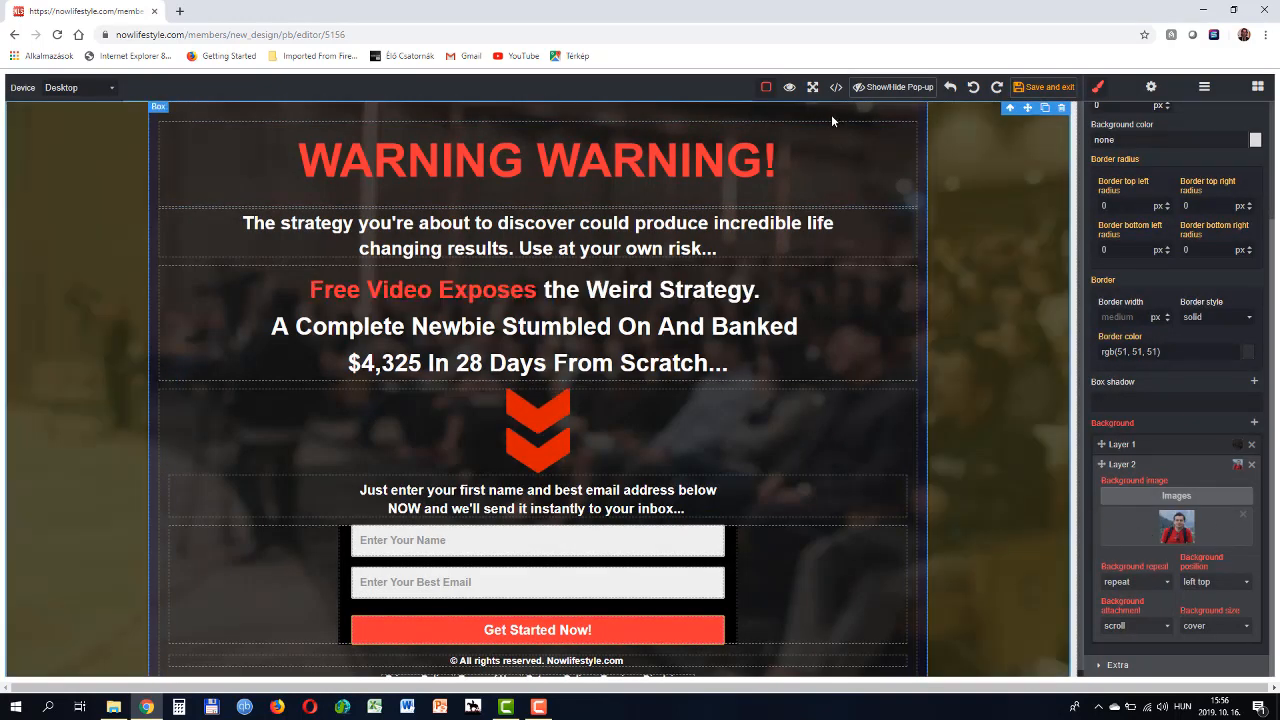
click(832, 113)
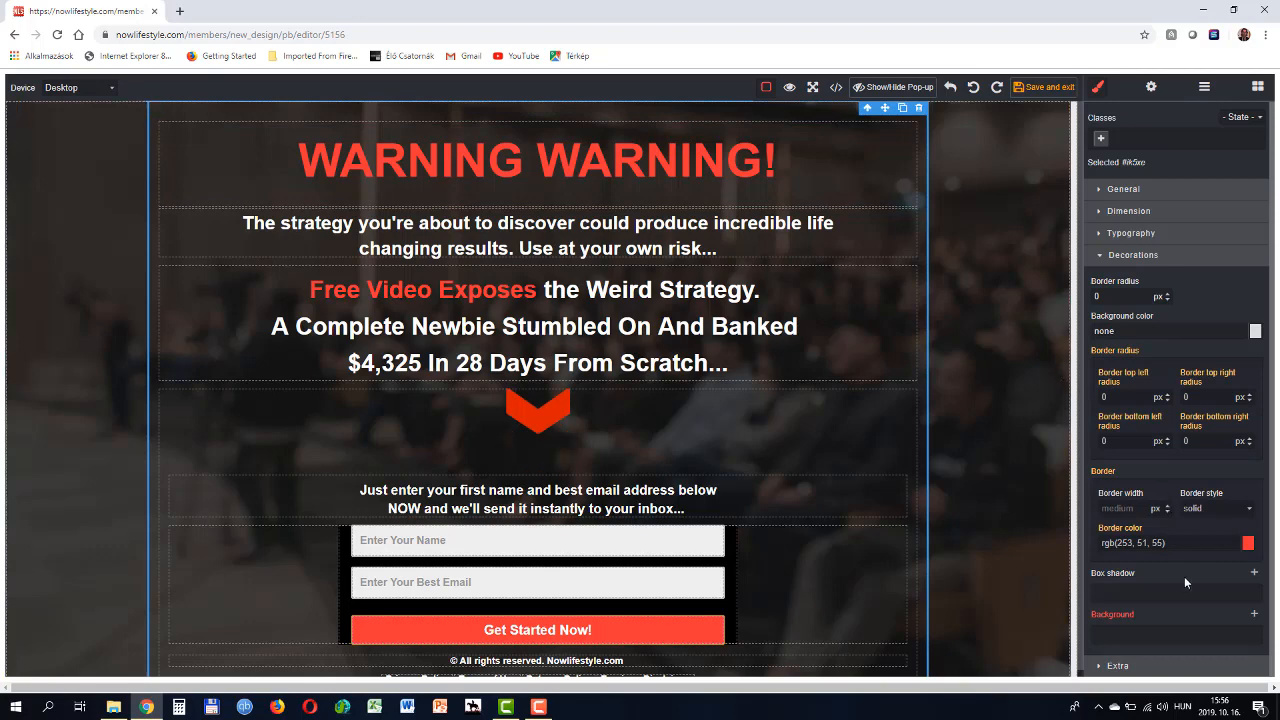
click(1254, 613)
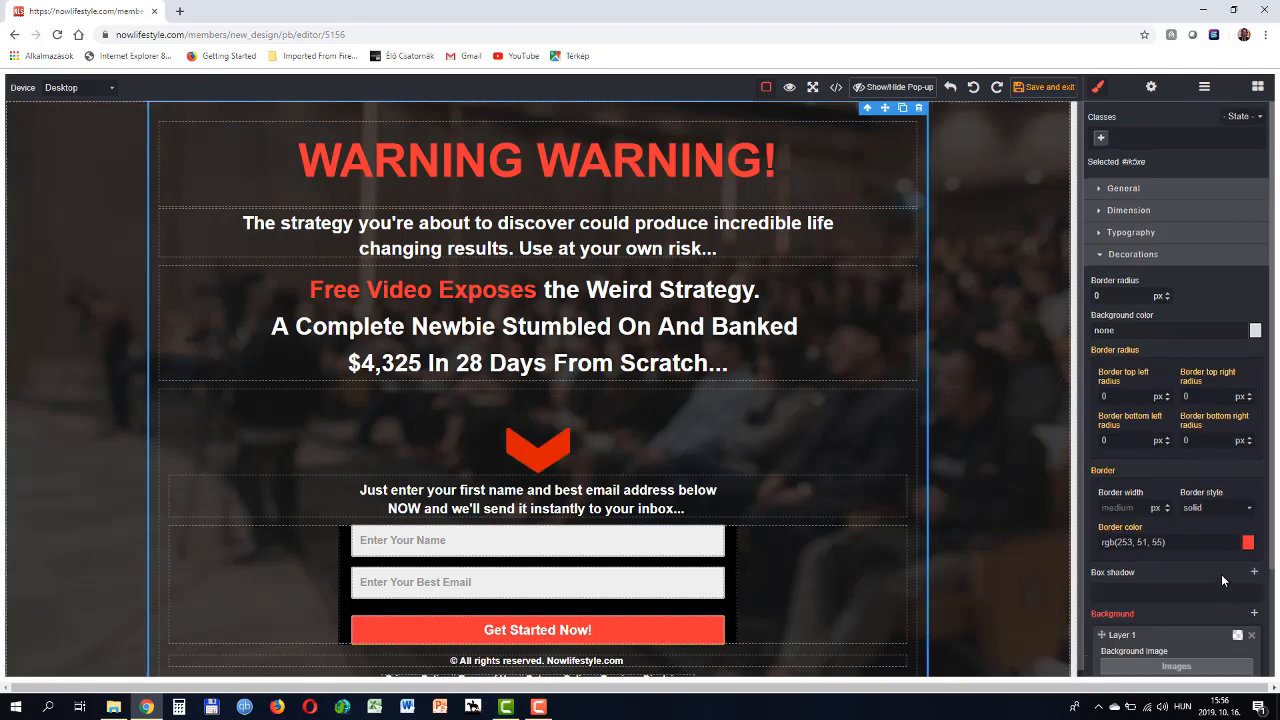
scroll(1183, 561, down, 2)
click(1214, 625)
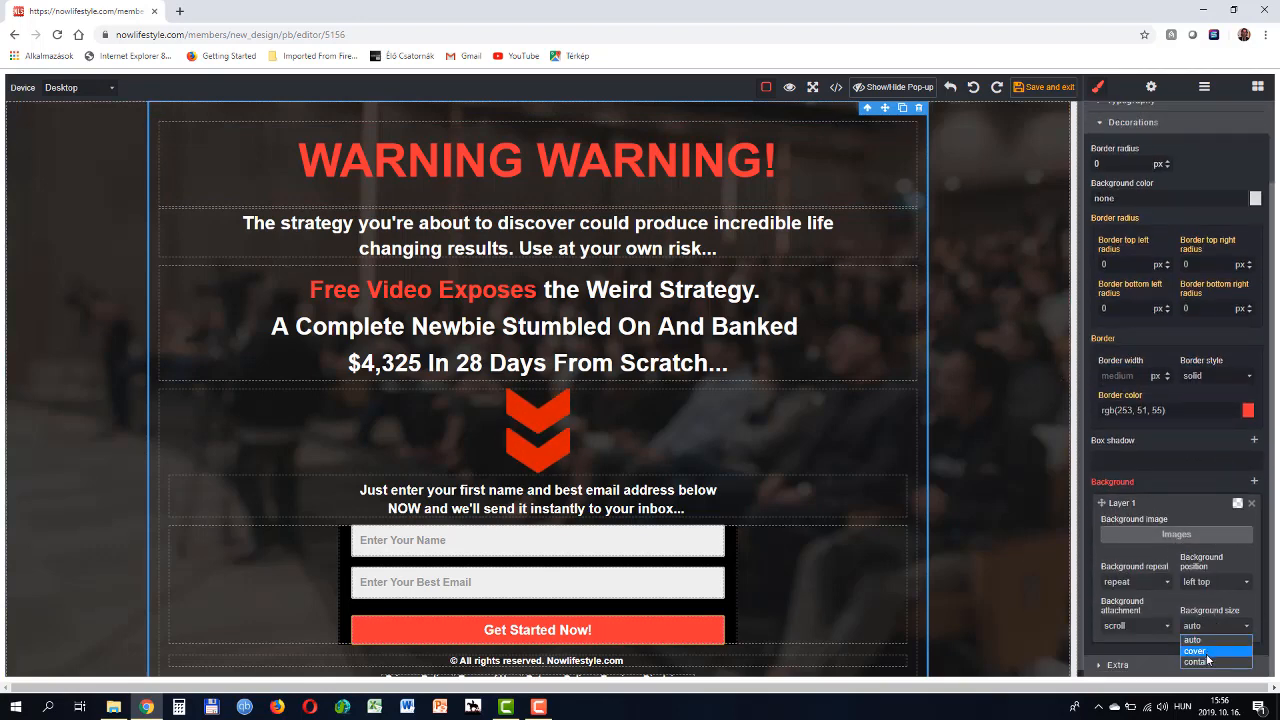
click(1212, 650)
click(1192, 535)
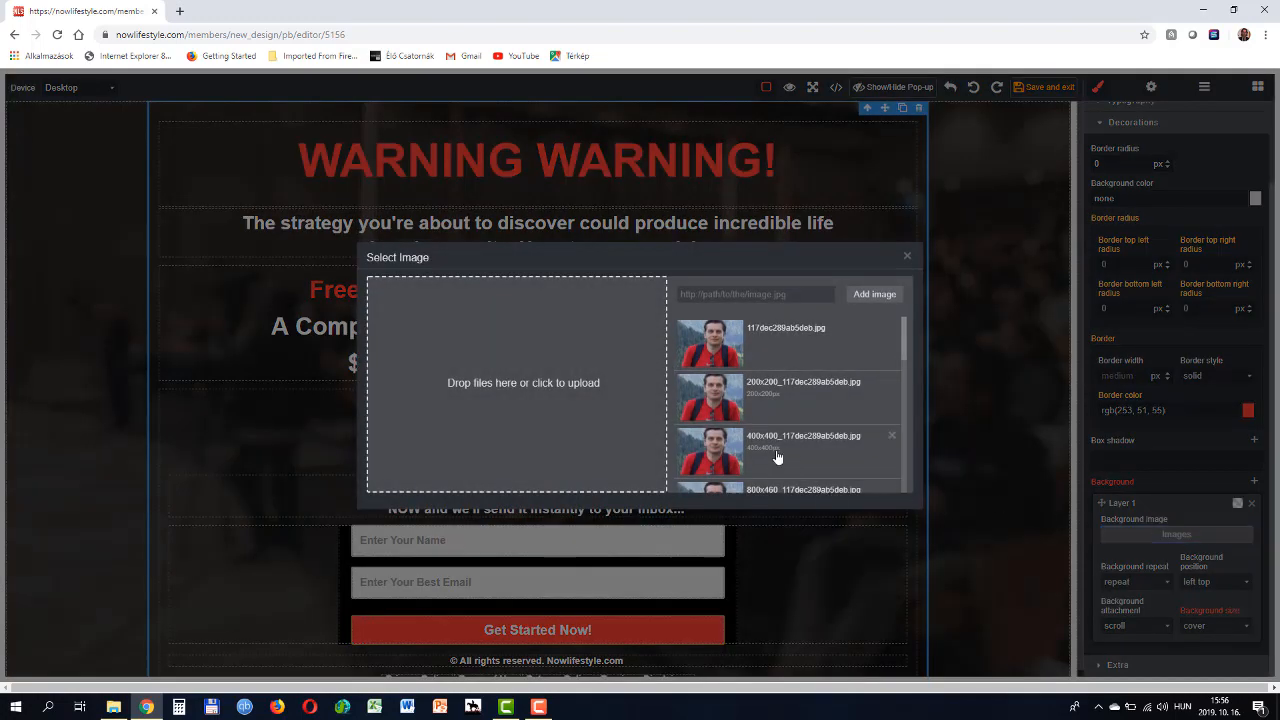
scroll(768, 400, down, 1)
click(794, 371)
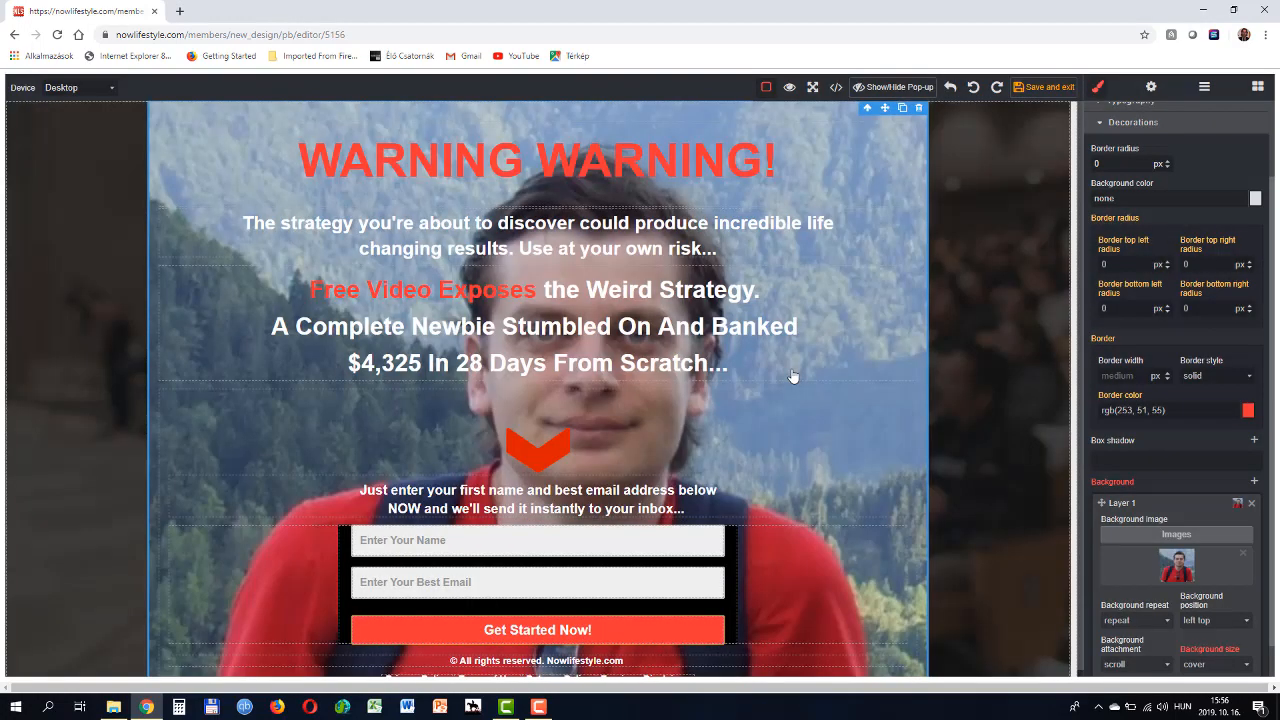
Remove the original background Layer 1 from the outermost box and the photo layer from the inner content box.
click(1013, 171)
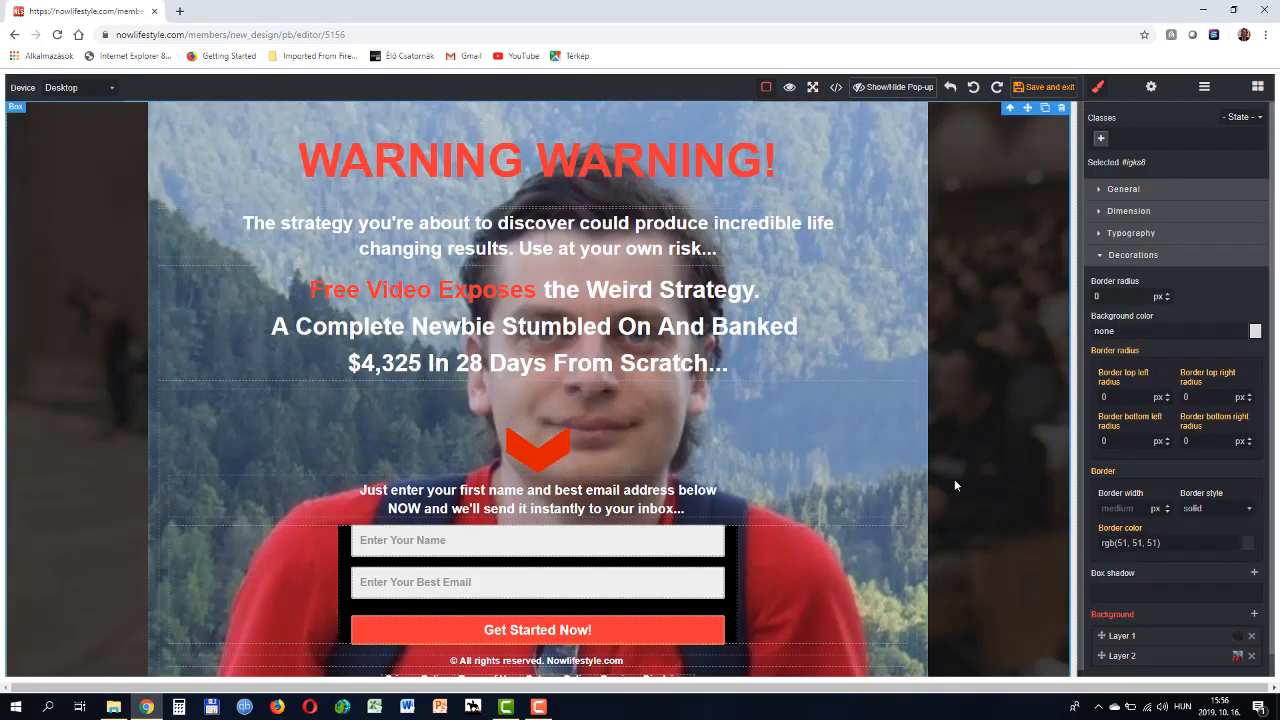
click(1252, 638)
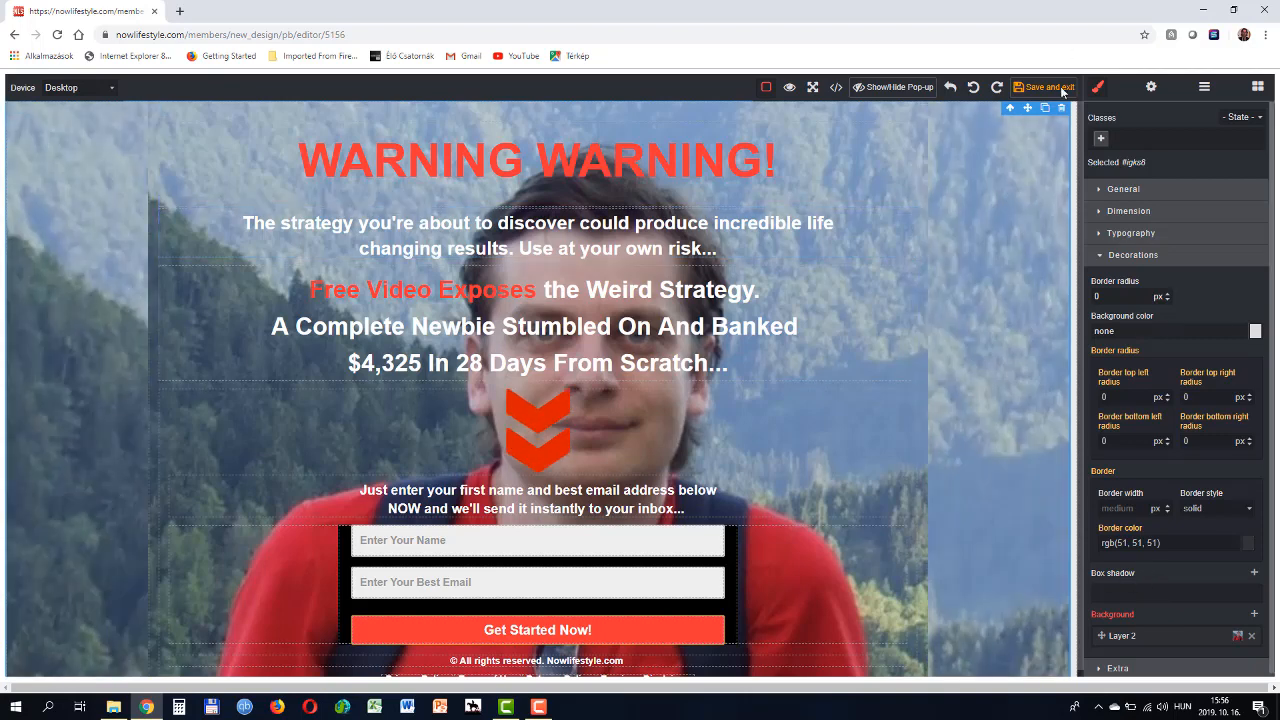
click(890, 130)
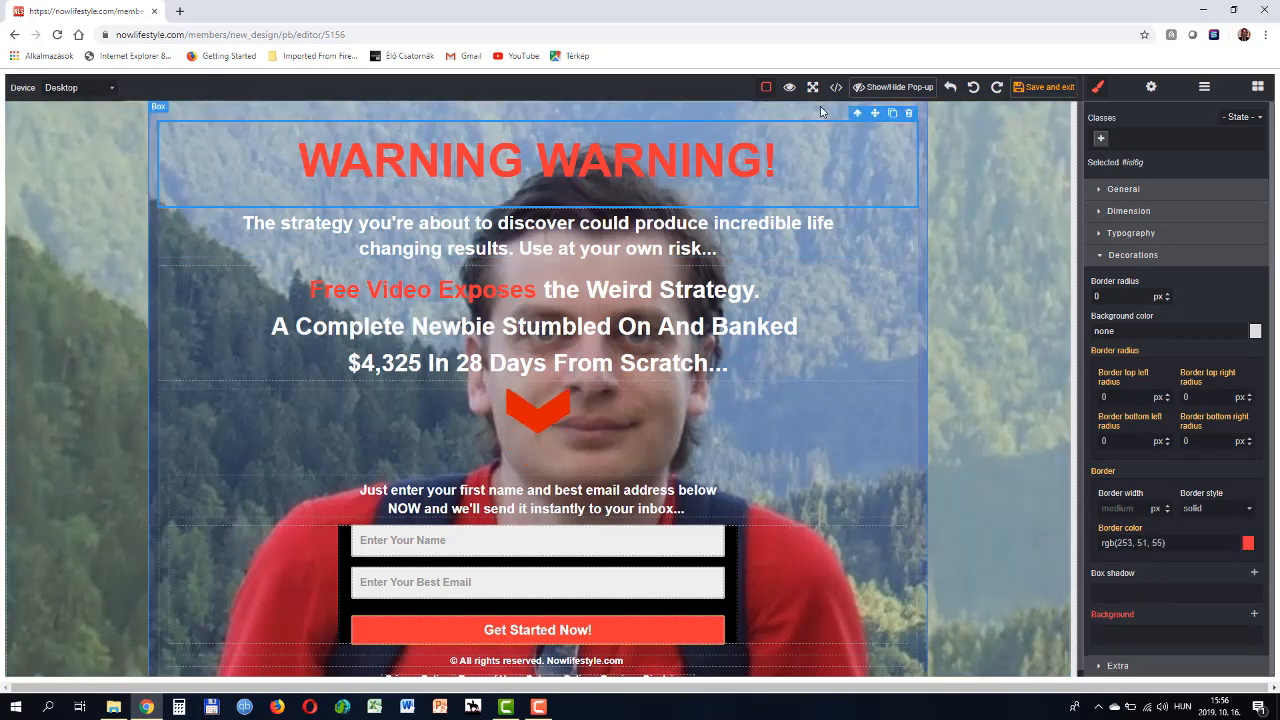
click(823, 114)
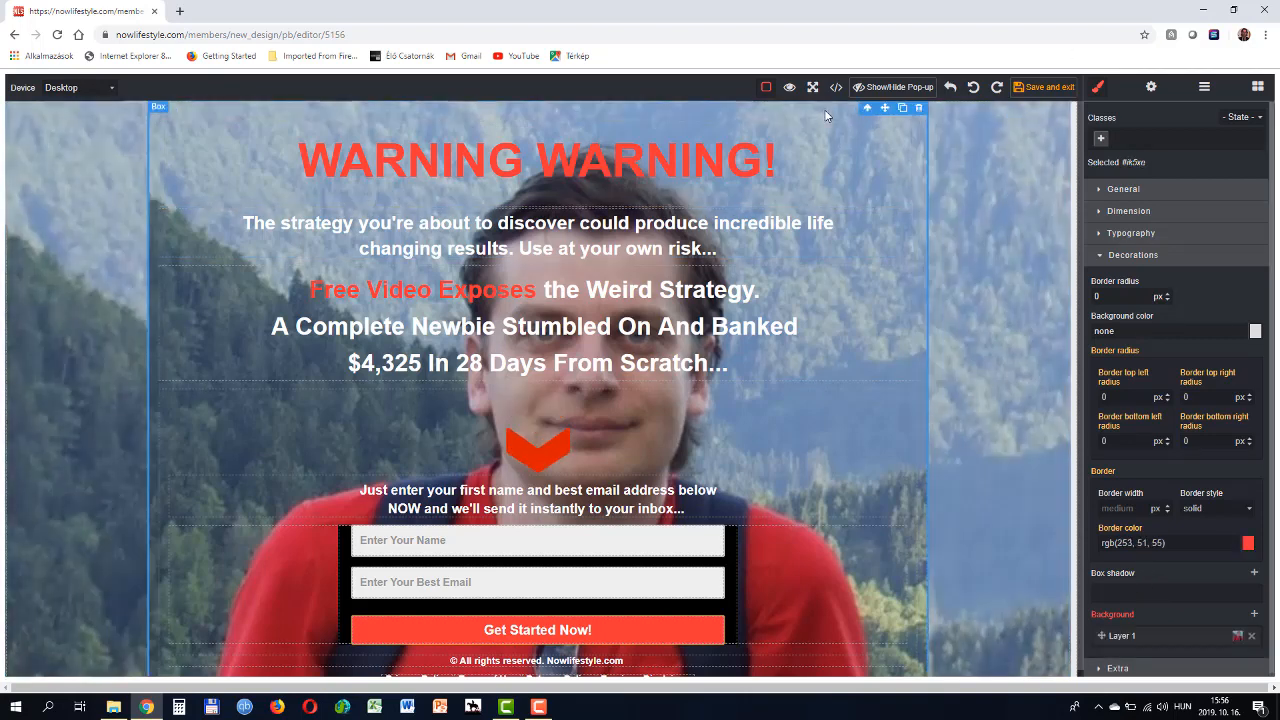
click(1251, 635)
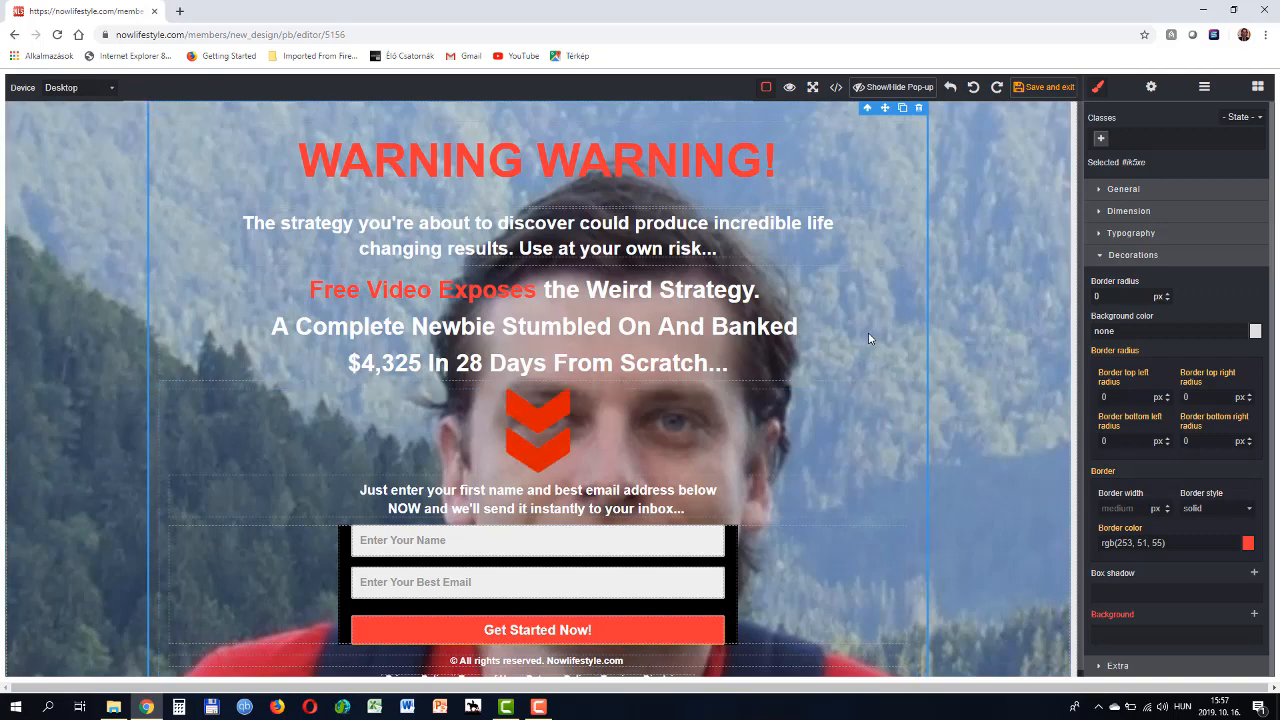
Delete the box holding the name and email opt-in form and put an HTML Code block in its place.
click(680, 580)
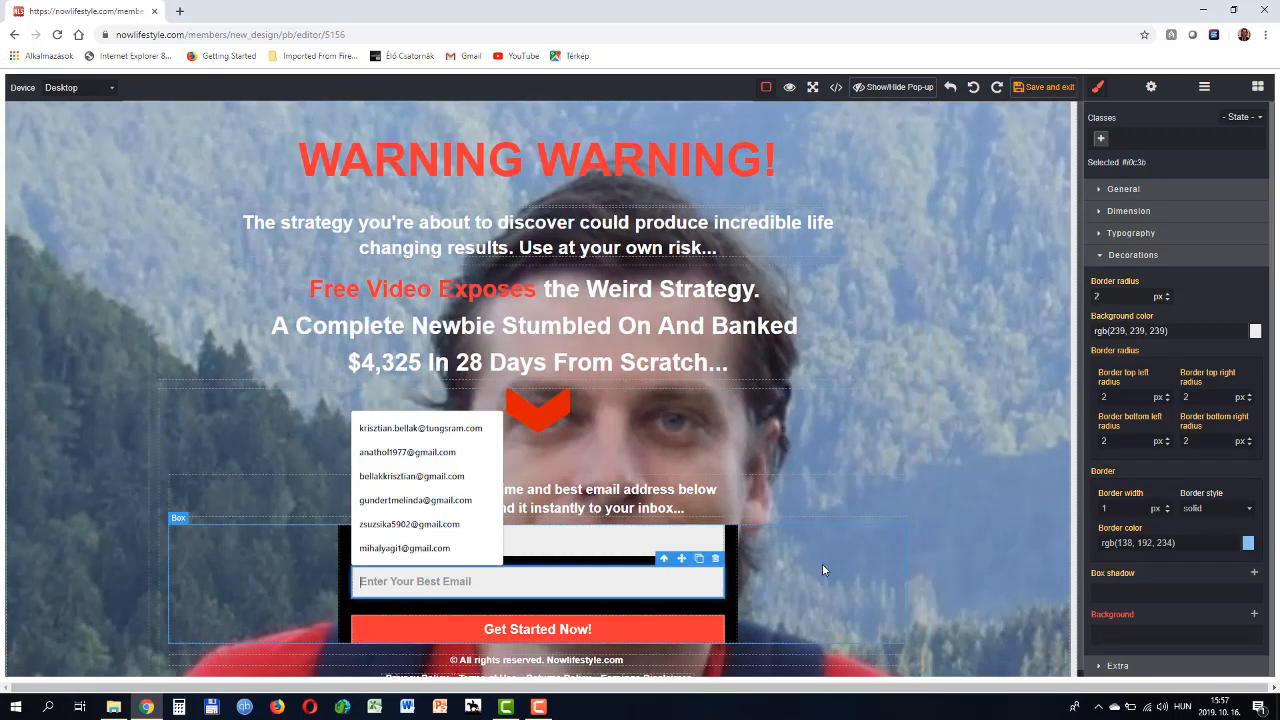
click(732, 560)
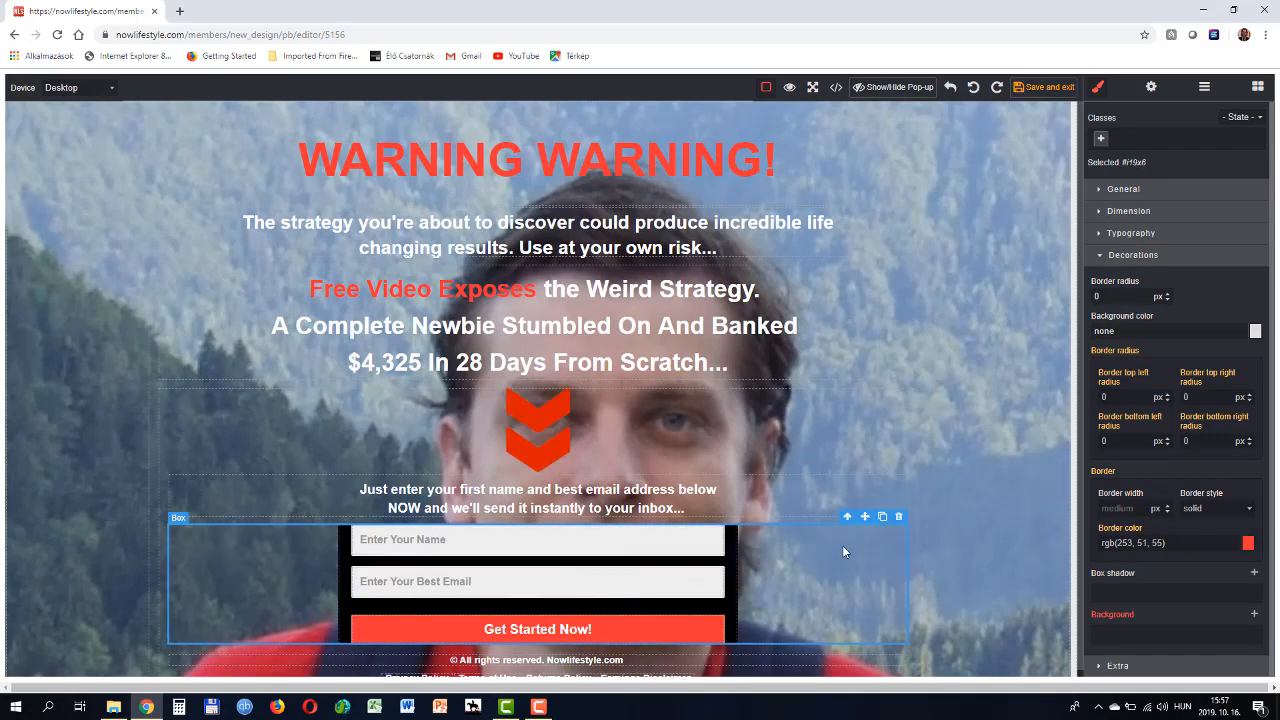
click(899, 518)
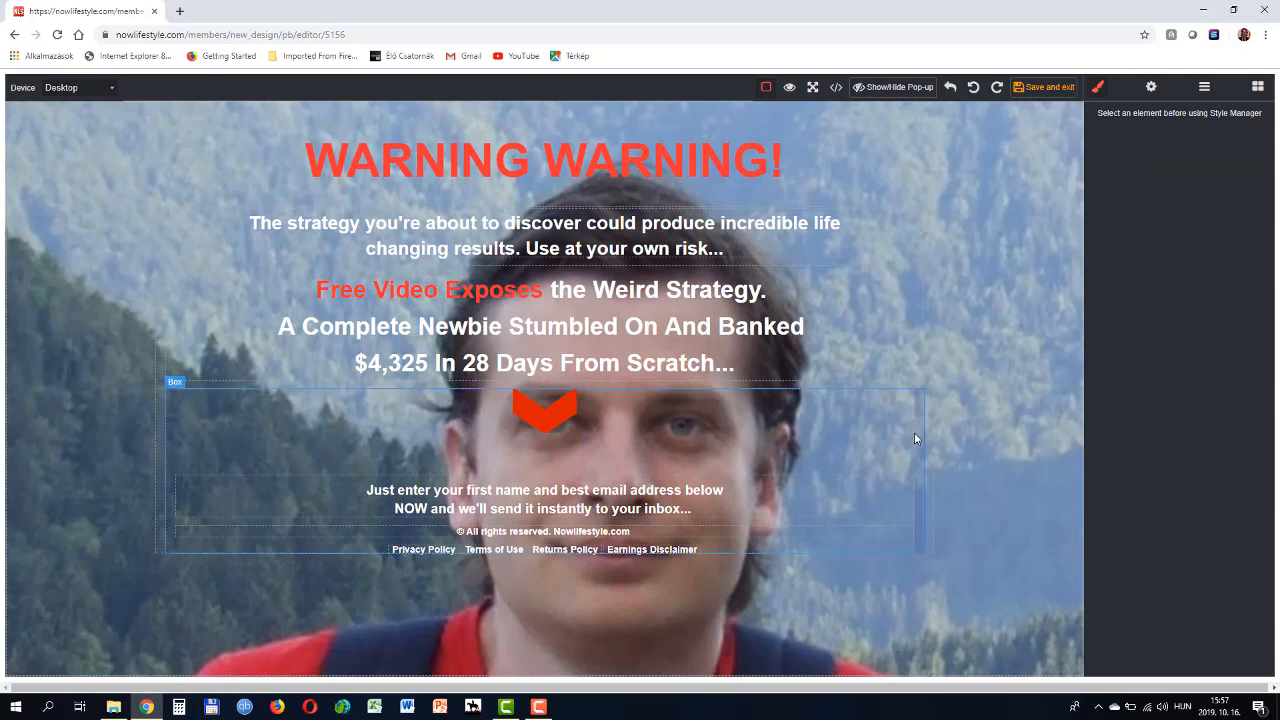
click(1256, 88)
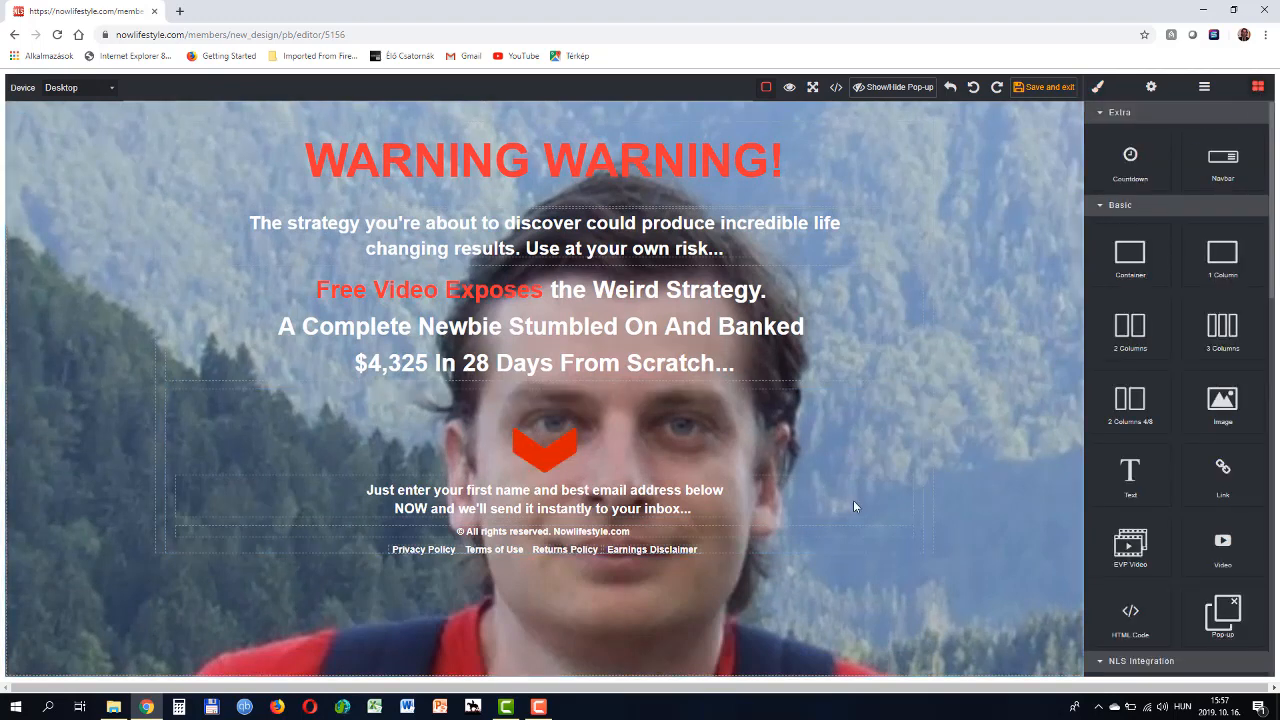
drag(1130, 612, 776, 515)
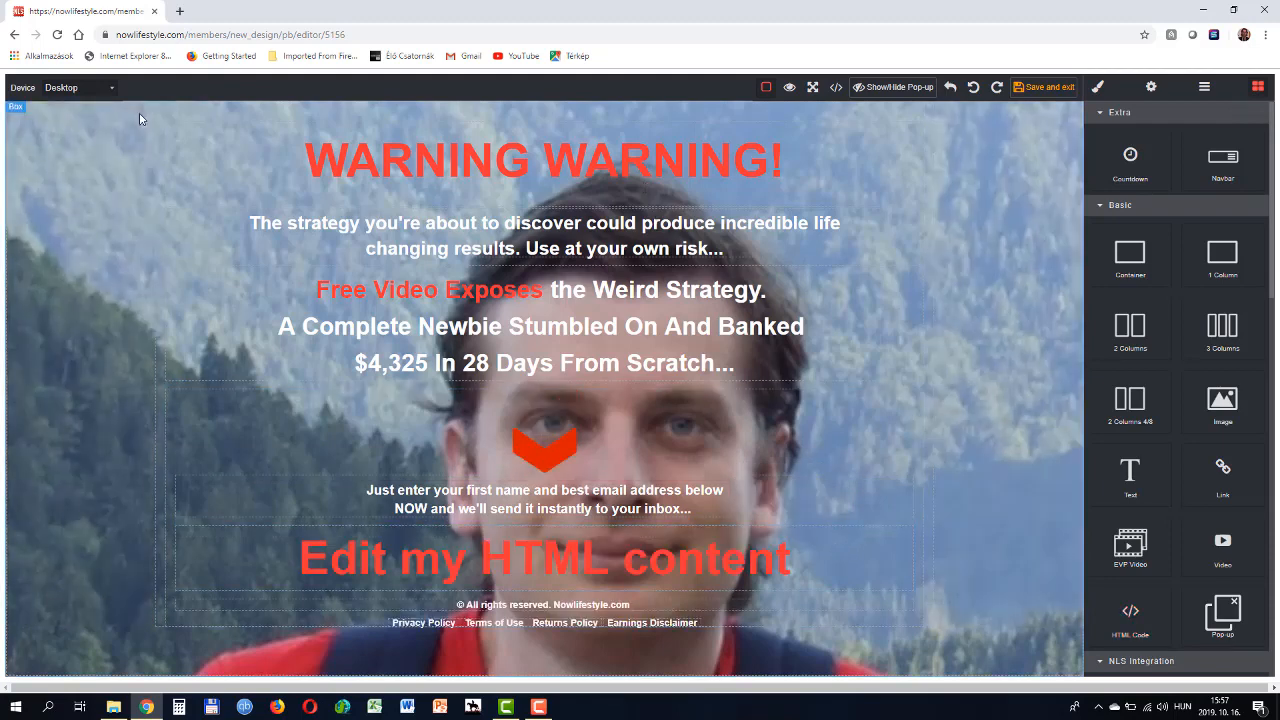
Open the bookmarked SendShark site in a new browser tab.
click(181, 11)
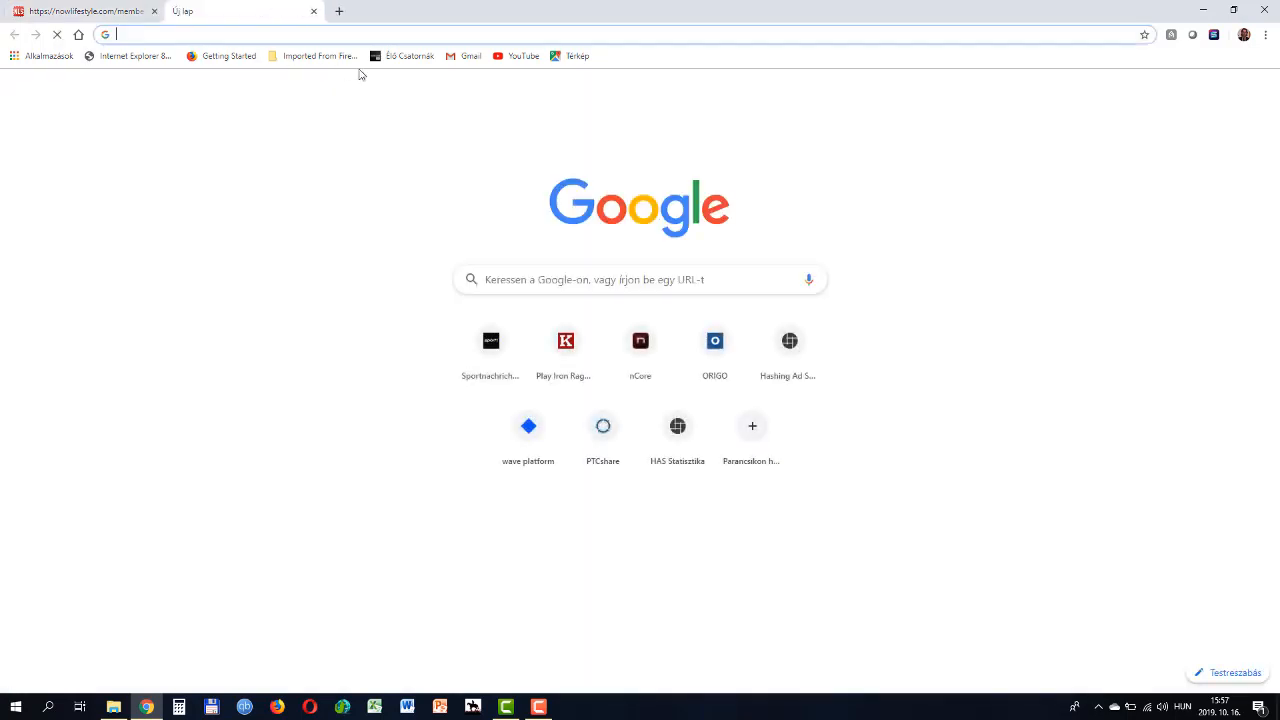
click(322, 58)
mouse_move(420, 91)
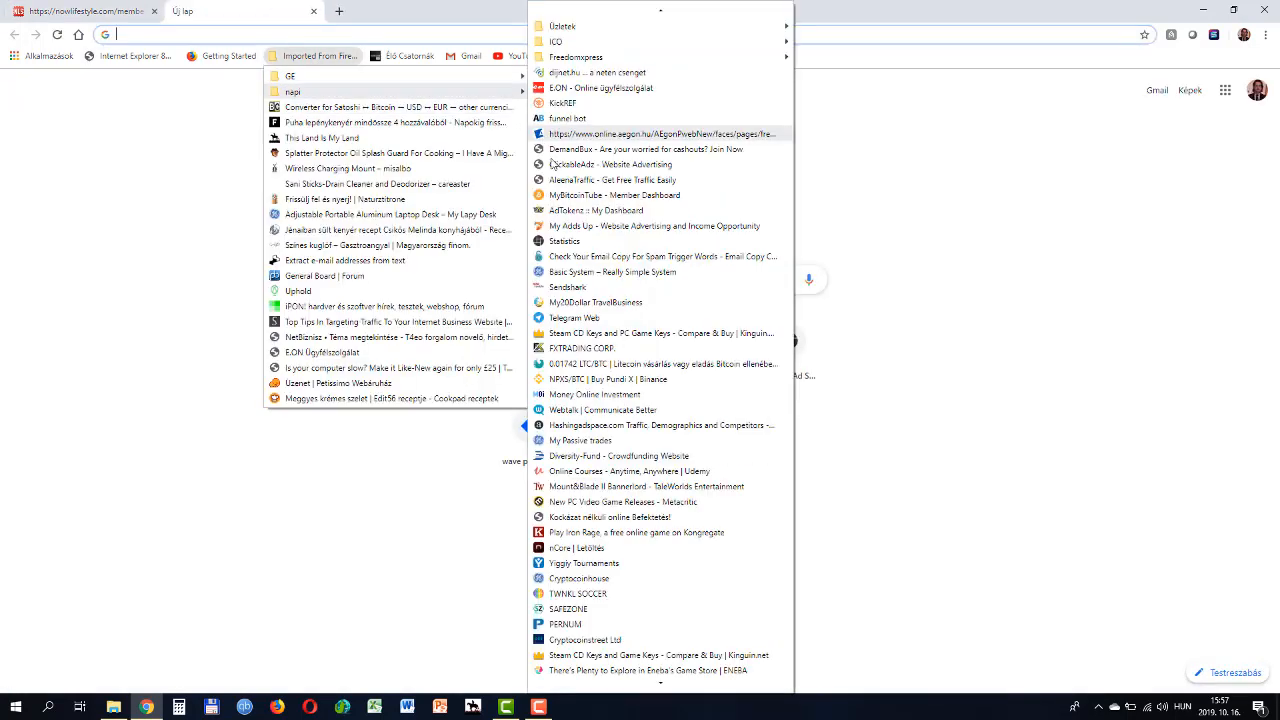
click(595, 289)
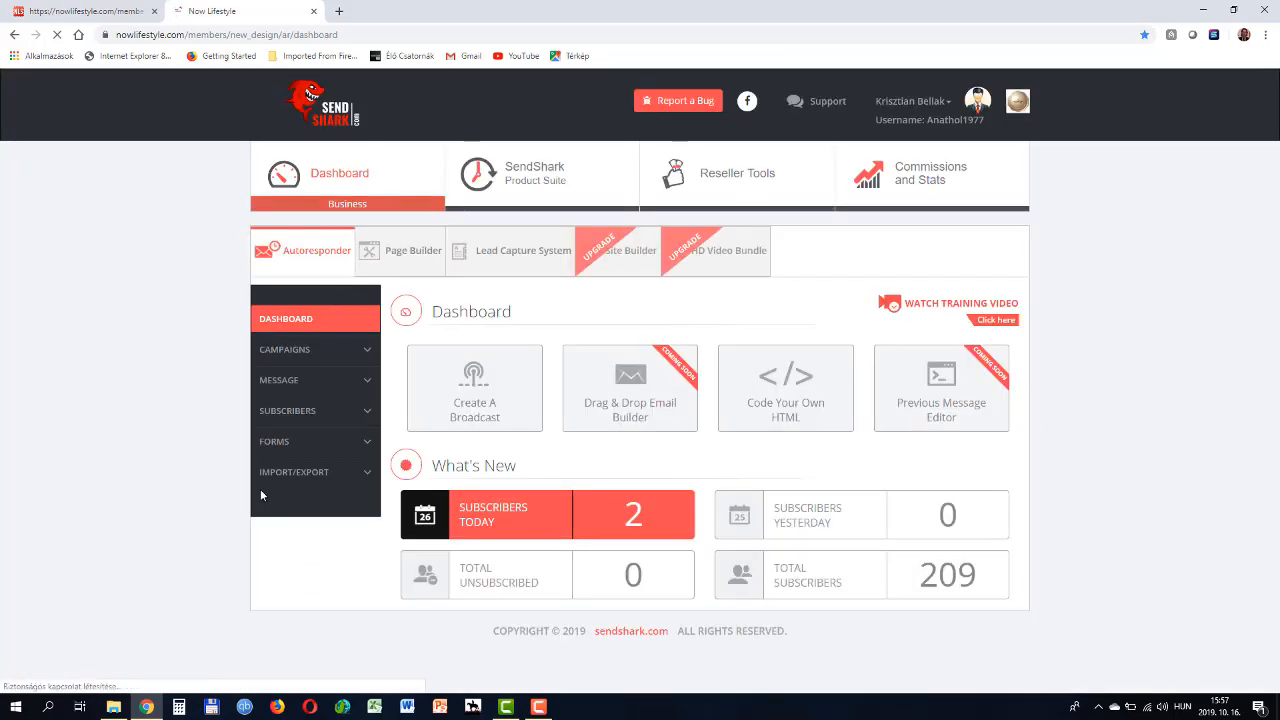
Open the autoresponder's Create Form page and look over its campaign choices and form fields.
click(301, 448)
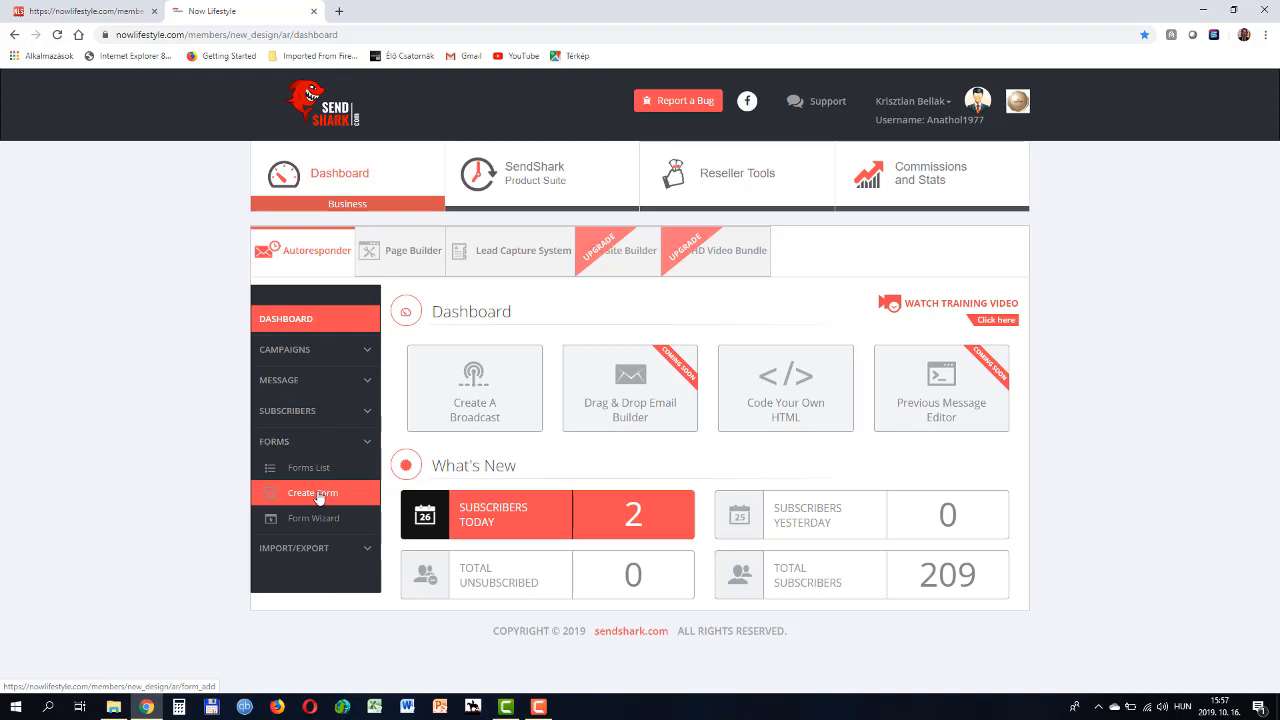
click(318, 495)
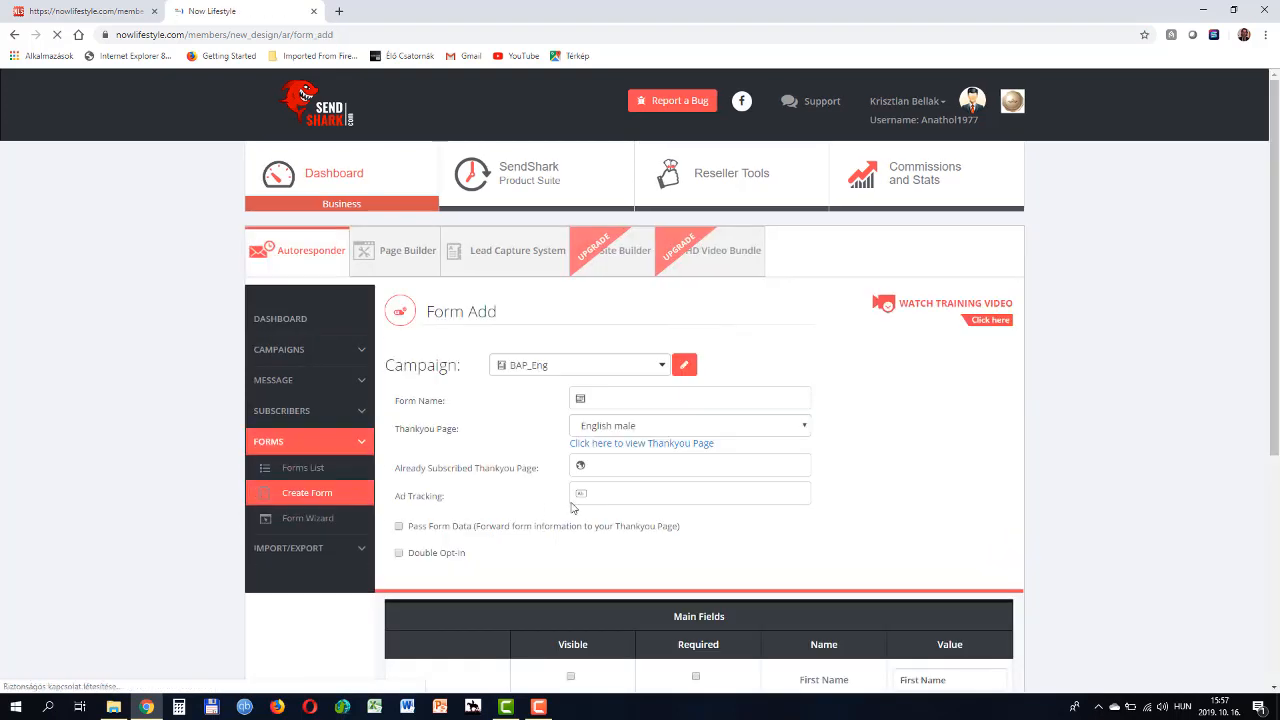
click(662, 365)
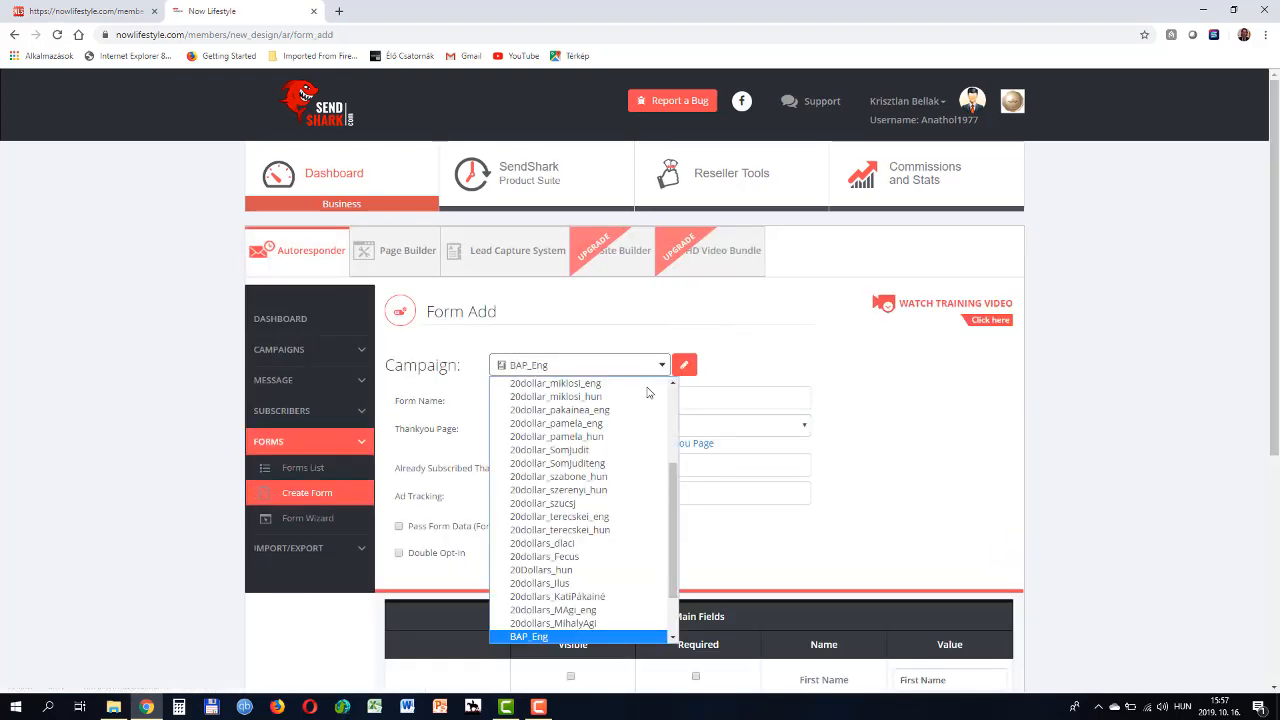
scroll(589, 587, down, 2)
click(575, 571)
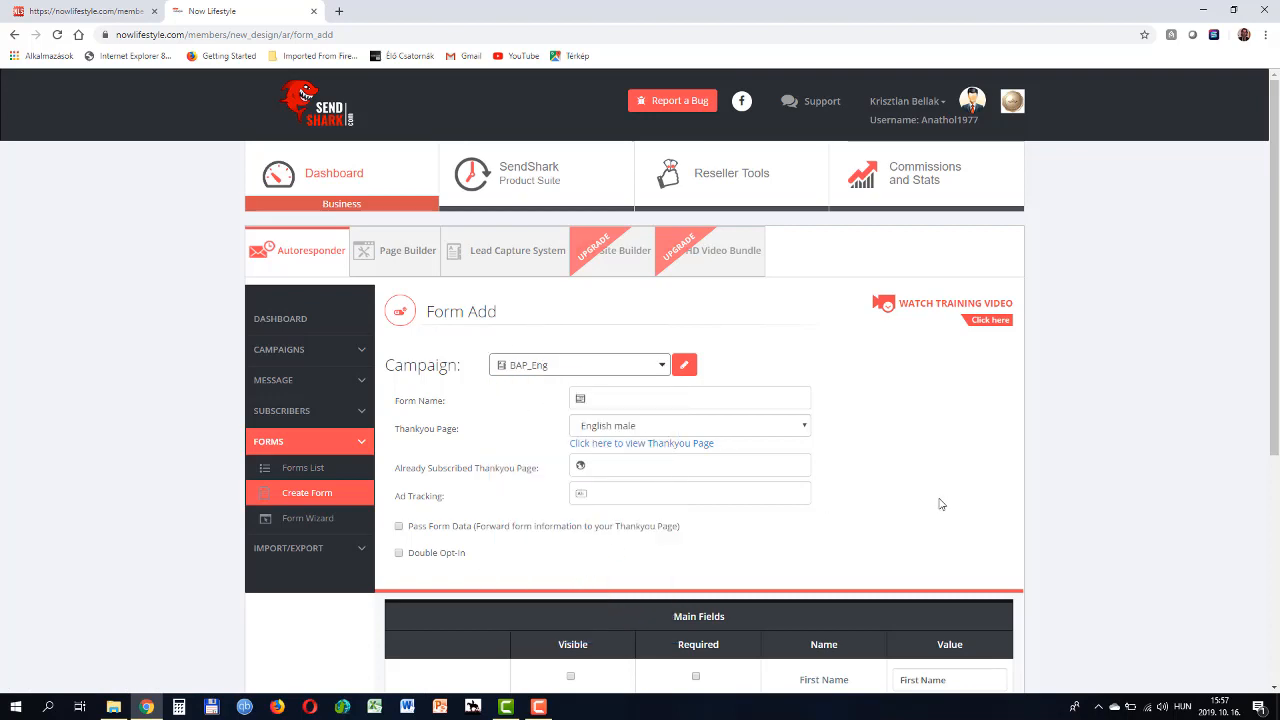
scroll(460, 486, down, 3)
scroll(460, 486, up, 3)
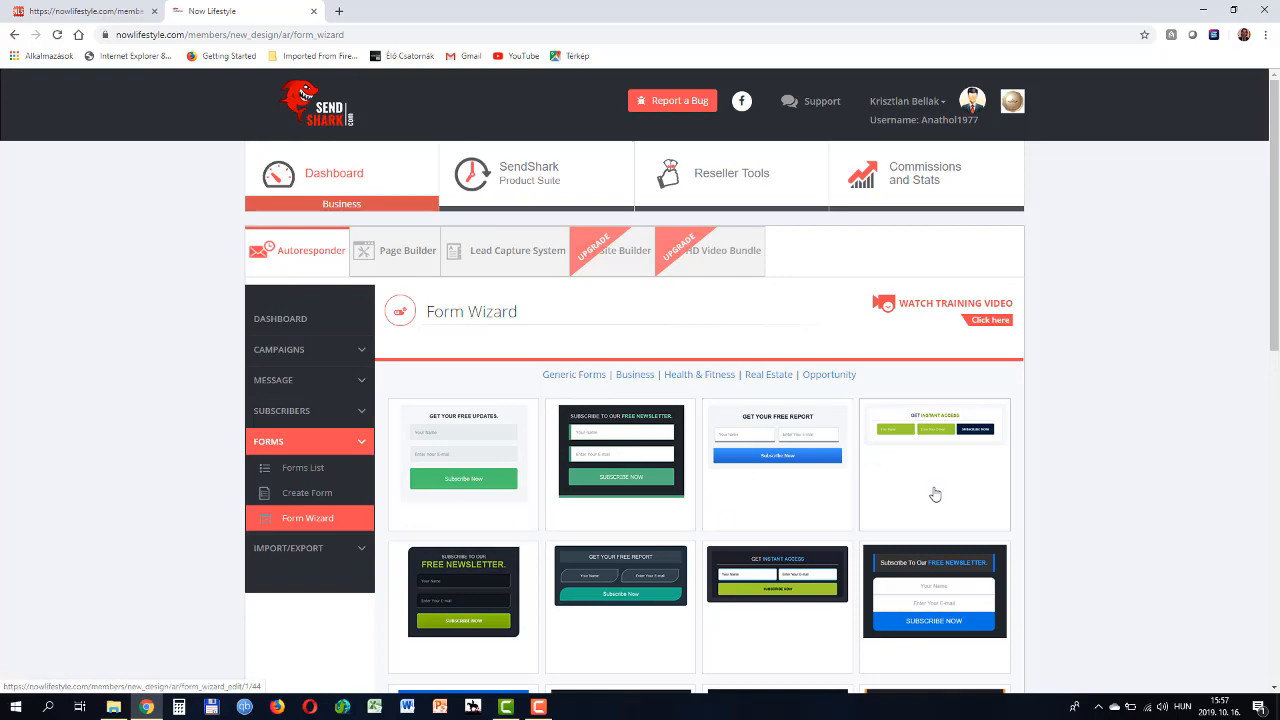
Browse the Form Wizard's generic, Business, and Health & Fitness form templates.
scroll(935, 494, down, 8)
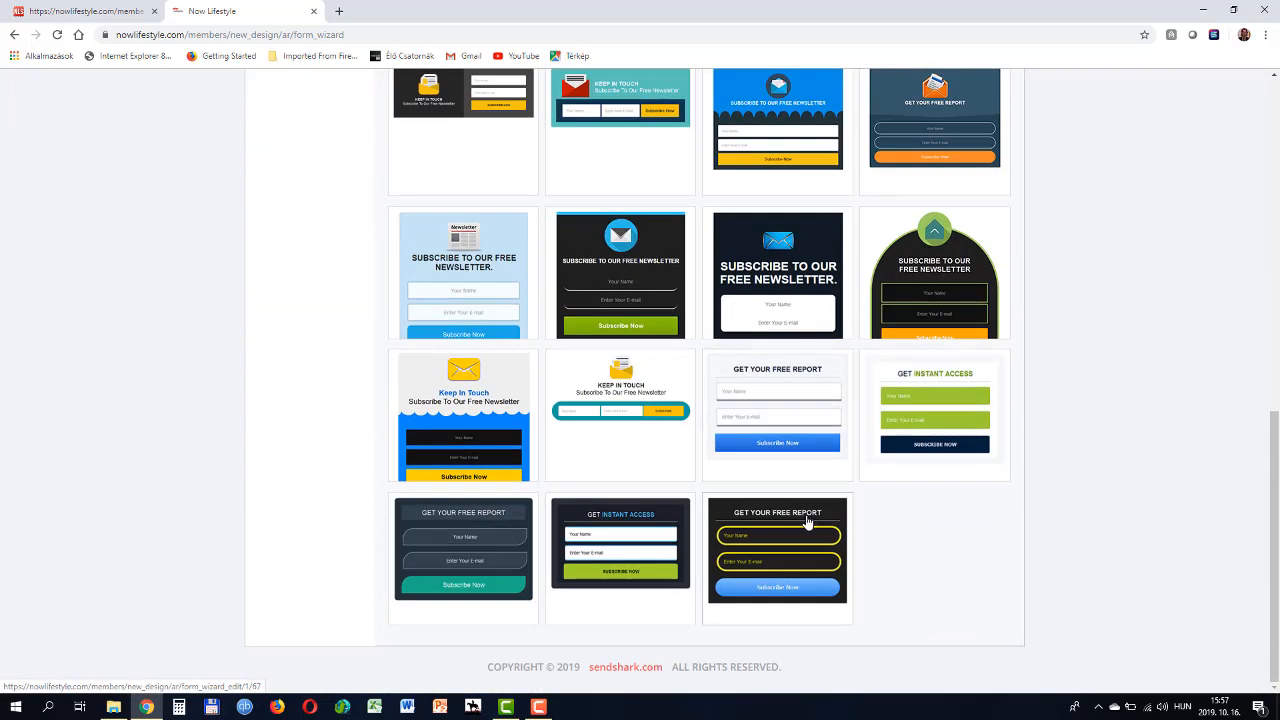
scroll(700, 535, up, 6)
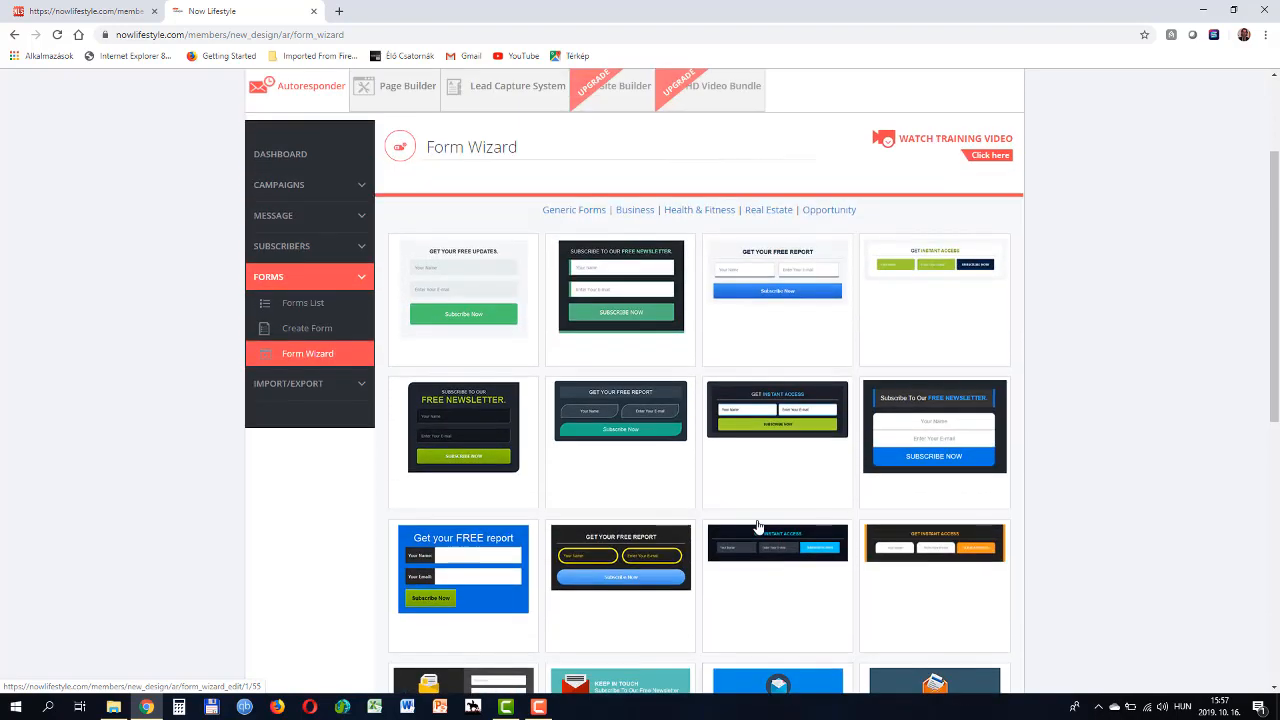
click(634, 210)
scroll(765, 360, down, 5)
scroll(773, 368, up, 3)
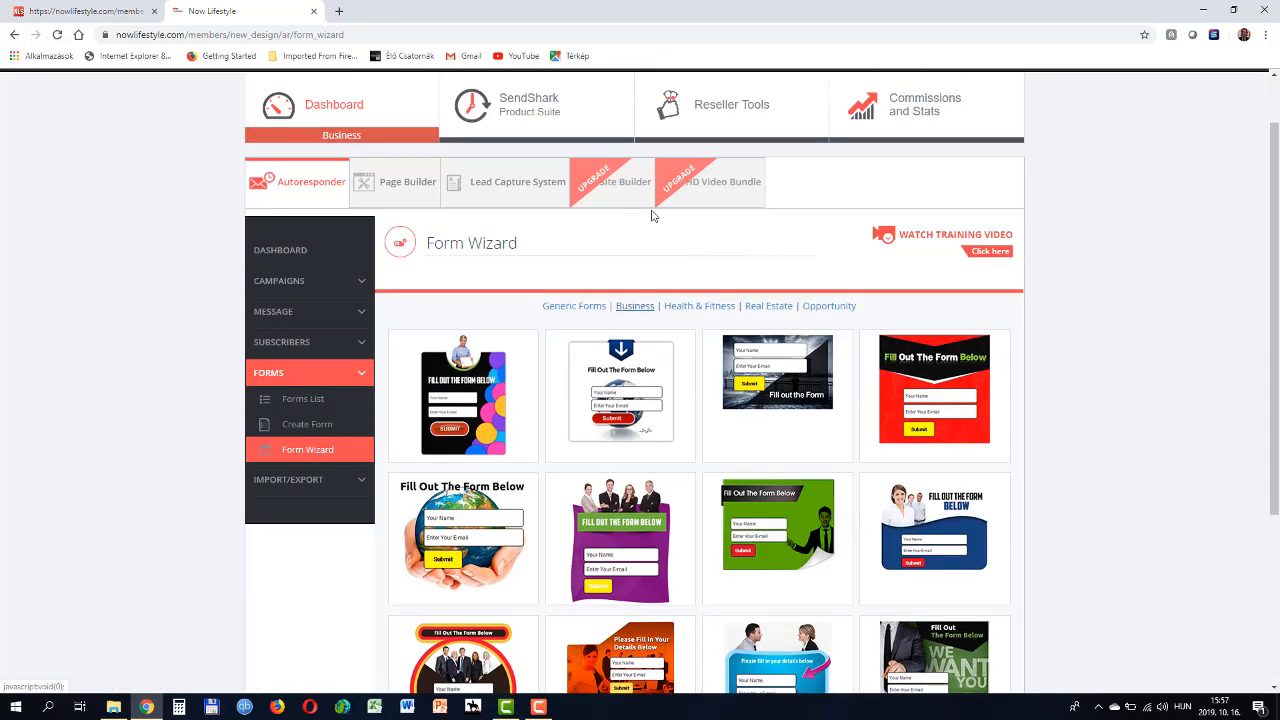
click(690, 308)
scroll(715, 440, down, 2)
scroll(766, 371, up, 3)
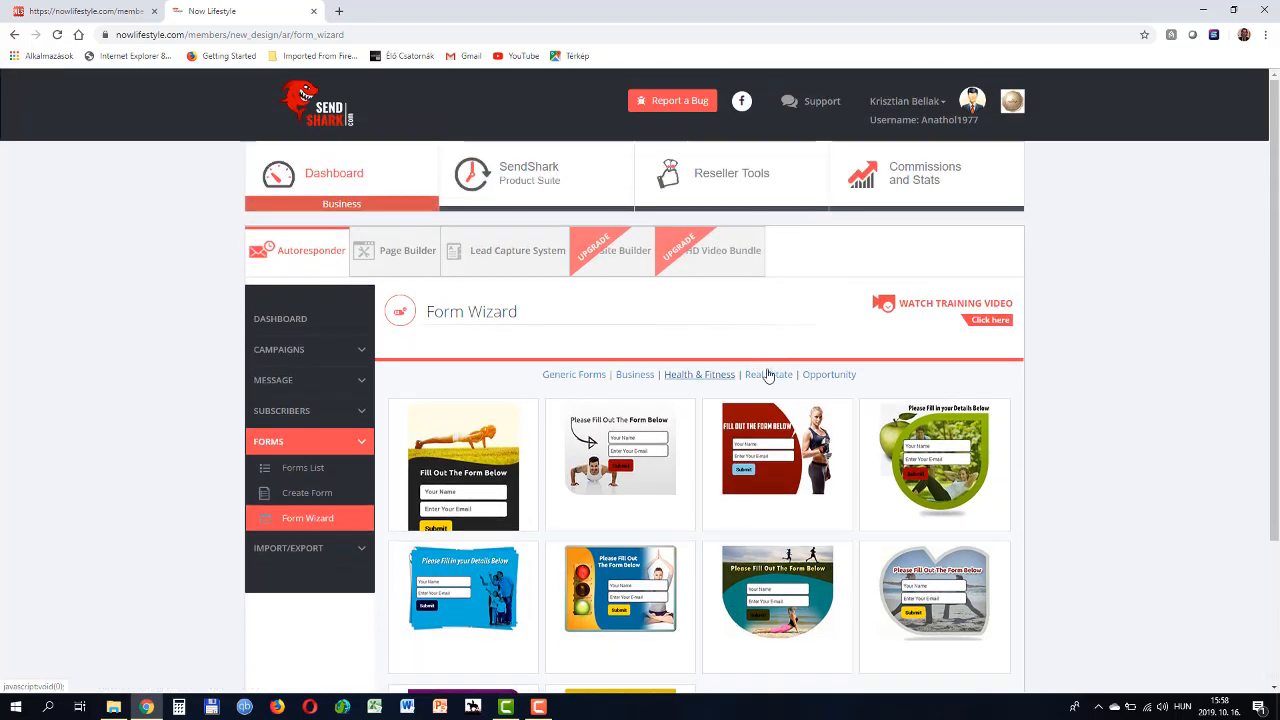
Pick the Opportunity form template with the traffic light, red car and woman, and open its form settings.
click(772, 374)
click(835, 374)
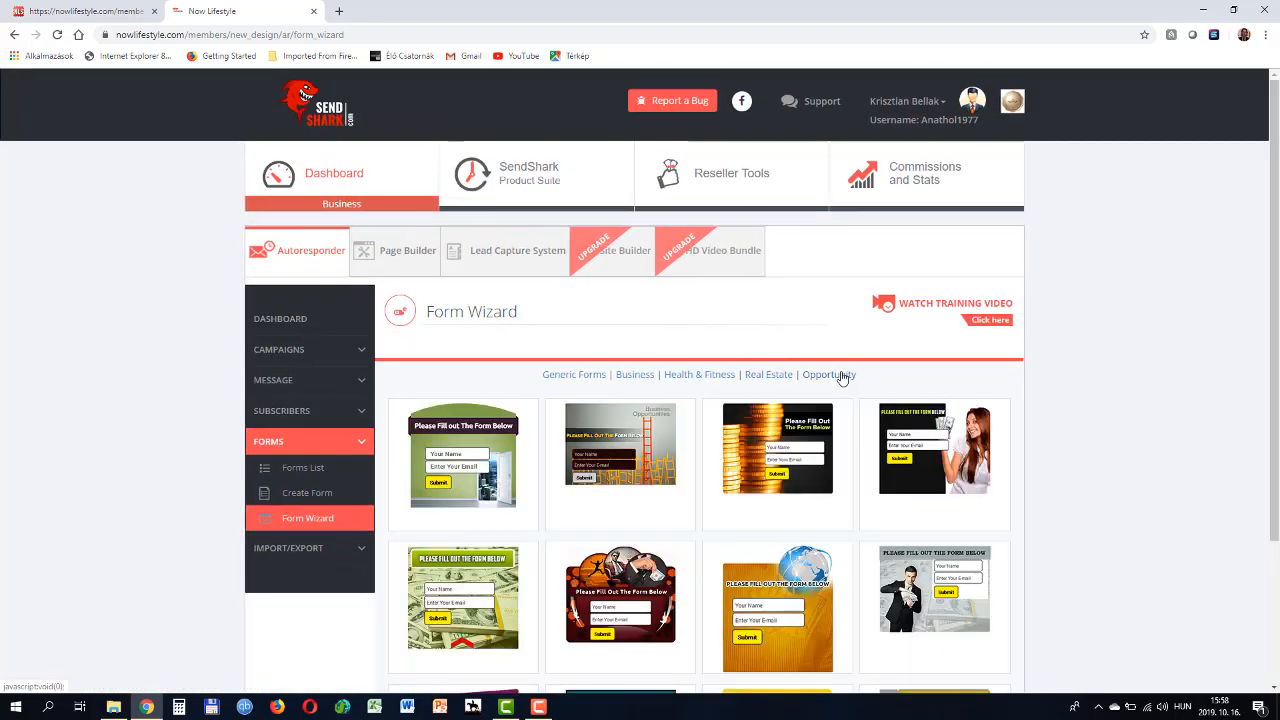
scroll(805, 468, down, 2)
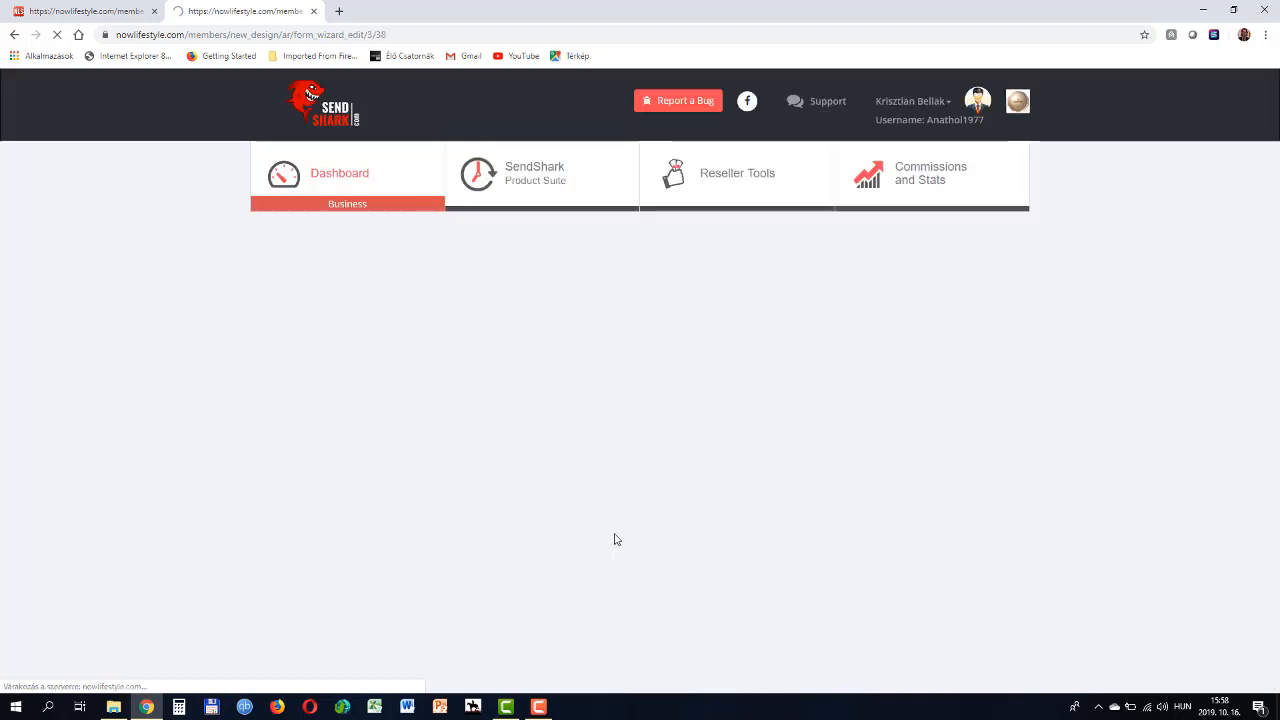
scroll(1031, 390, down, 3)
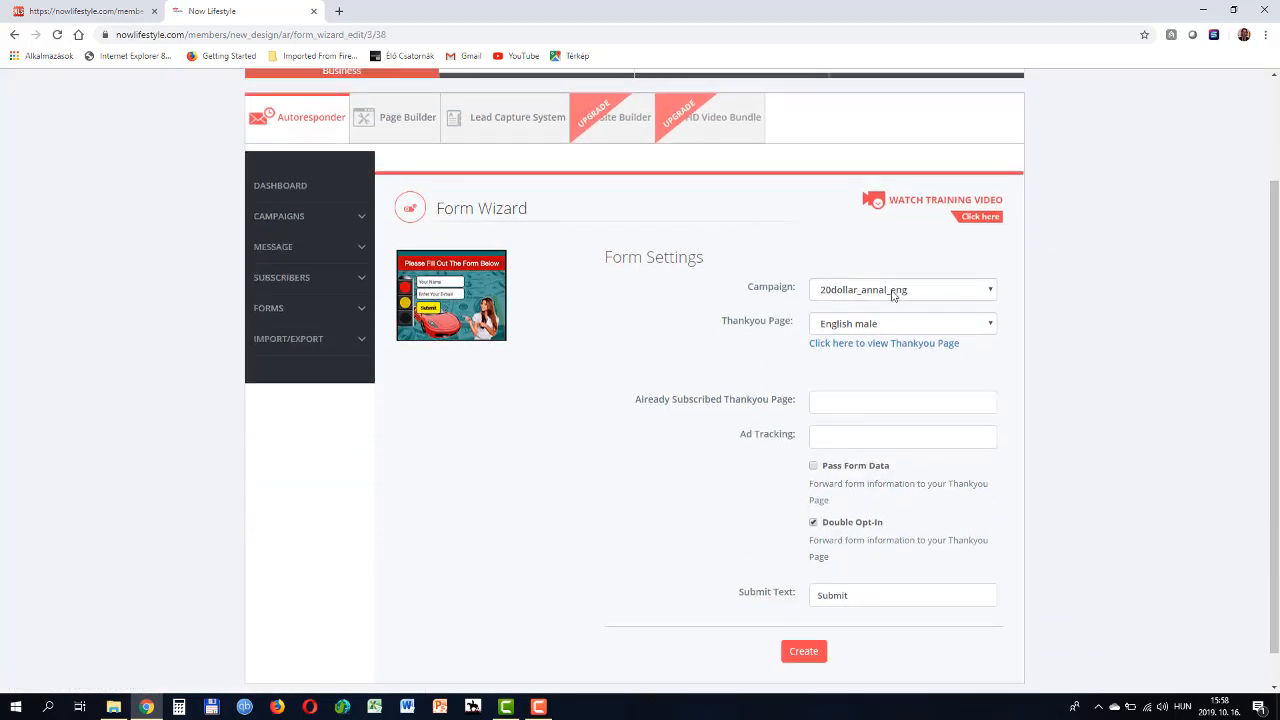
click(990, 293)
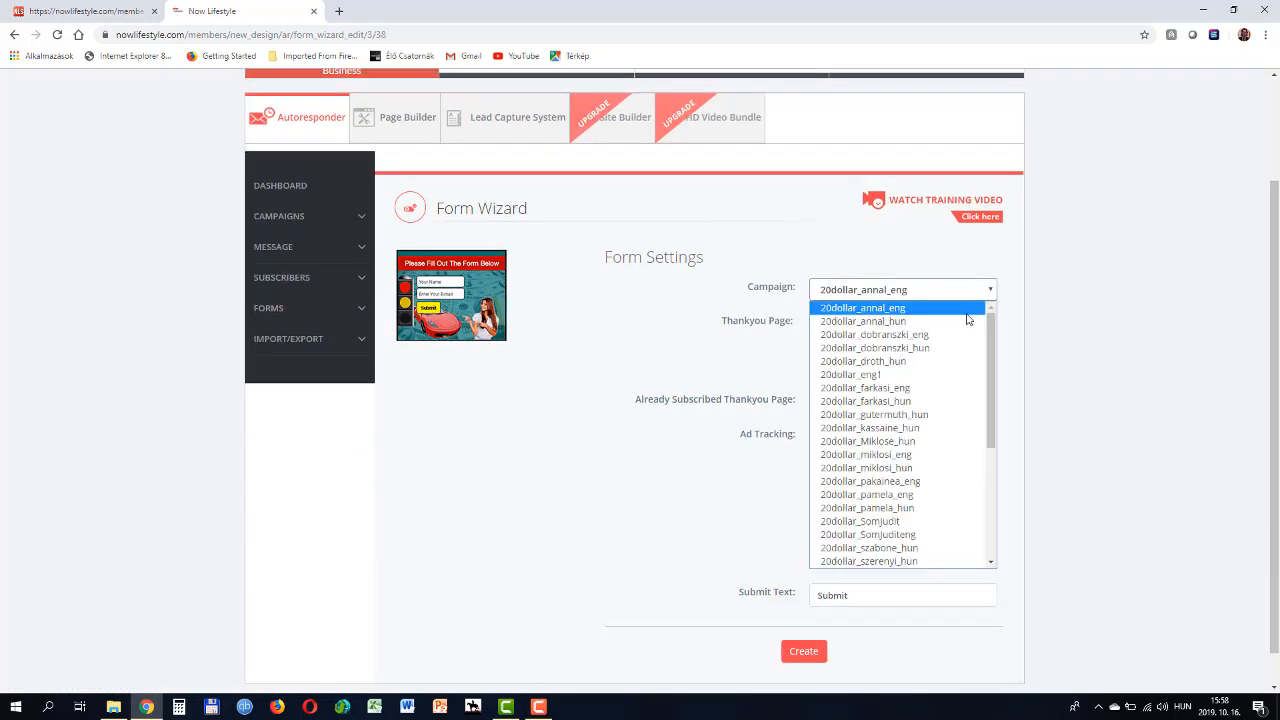
scroll(900, 430, down, 5)
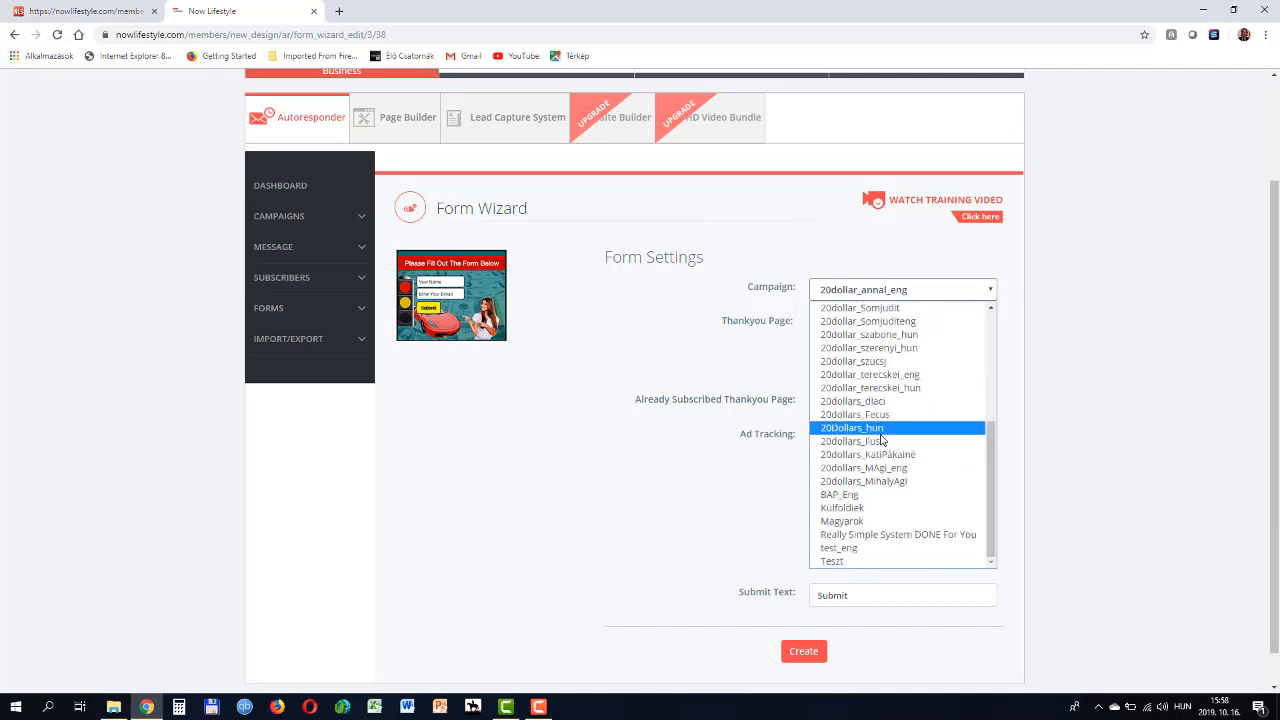
click(880, 495)
click(992, 291)
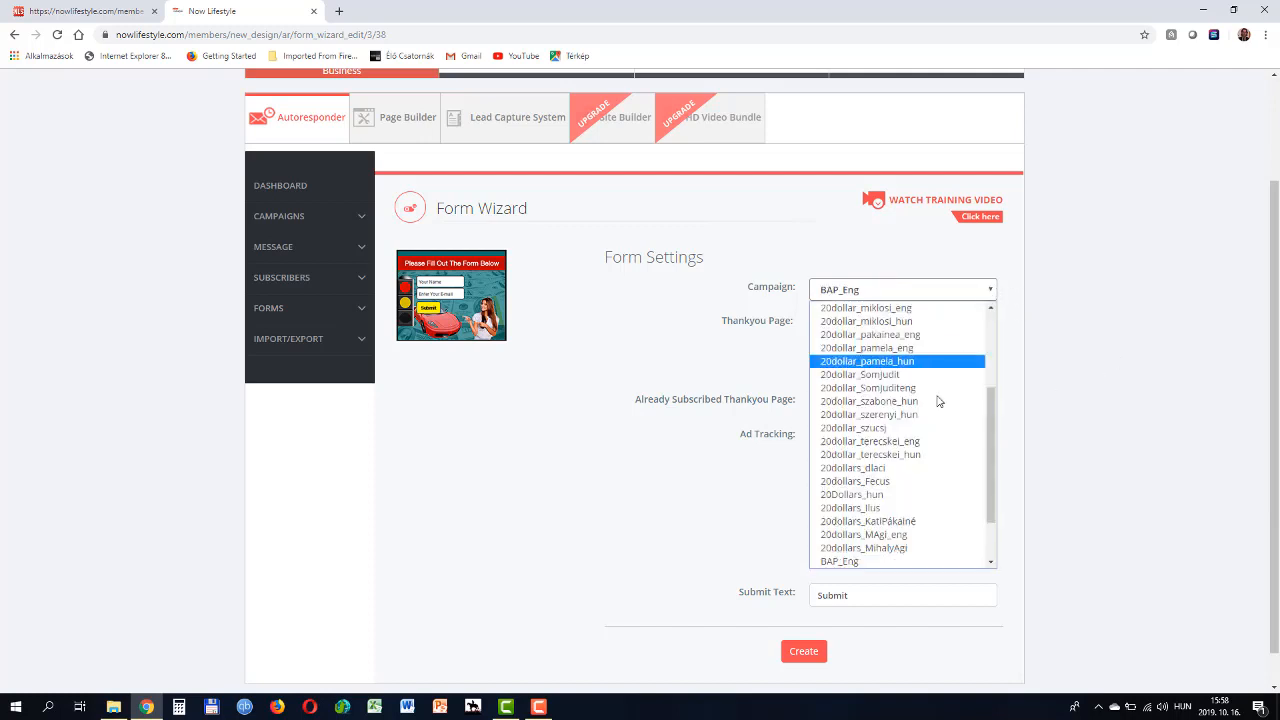
scroll(915, 430, down, 5)
click(840, 562)
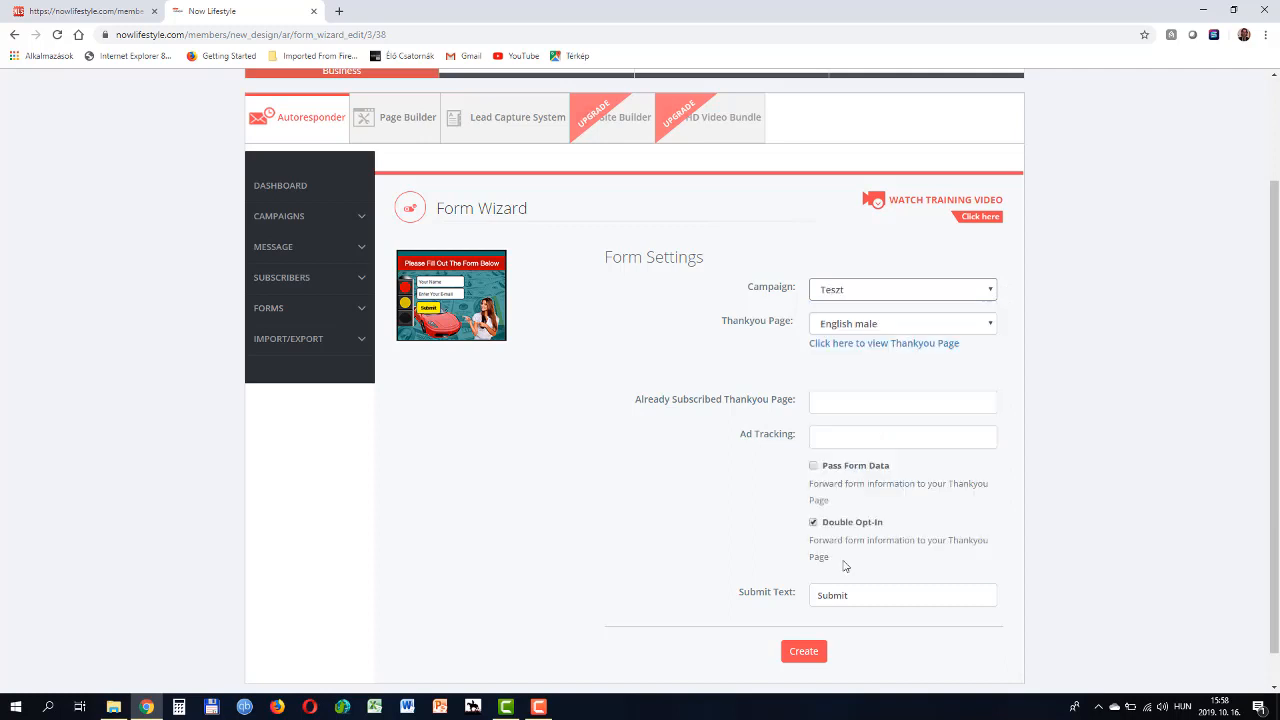
Assign the form to the test_eng campaign with the English male thank-you page.
click(992, 291)
scroll(900, 480, up, 1)
scroll(900, 480, down, 3)
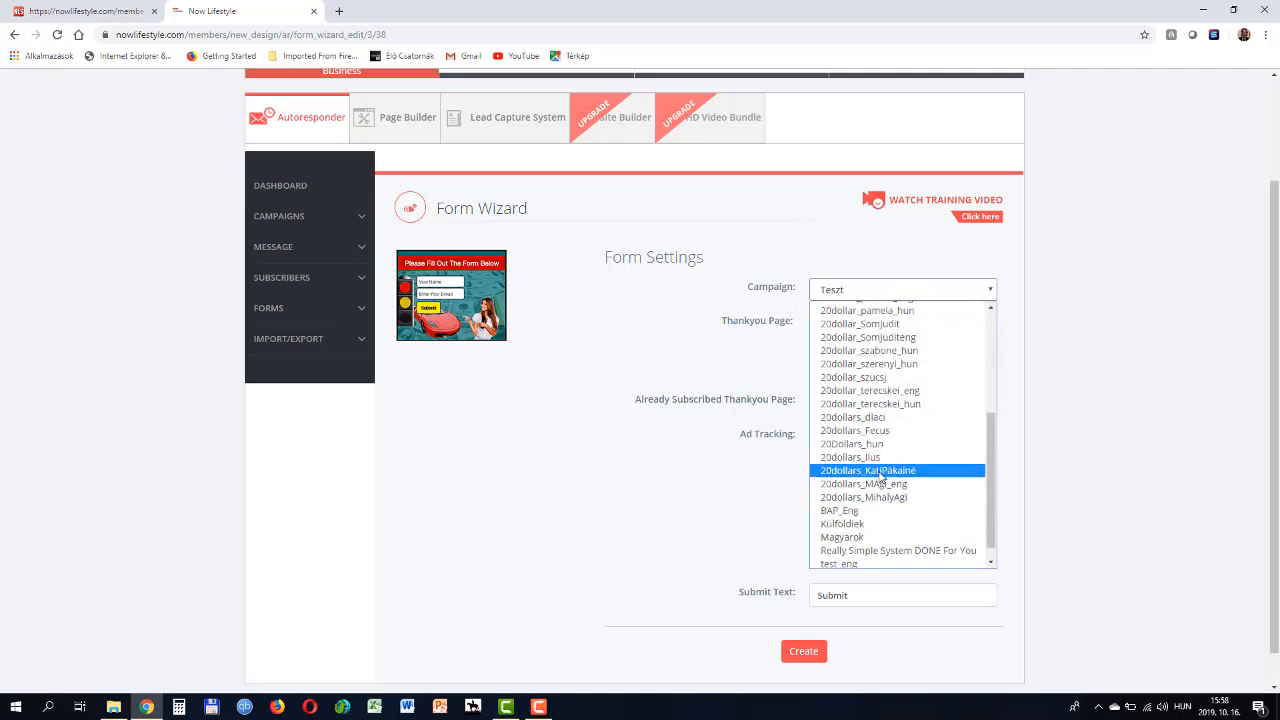
click(874, 550)
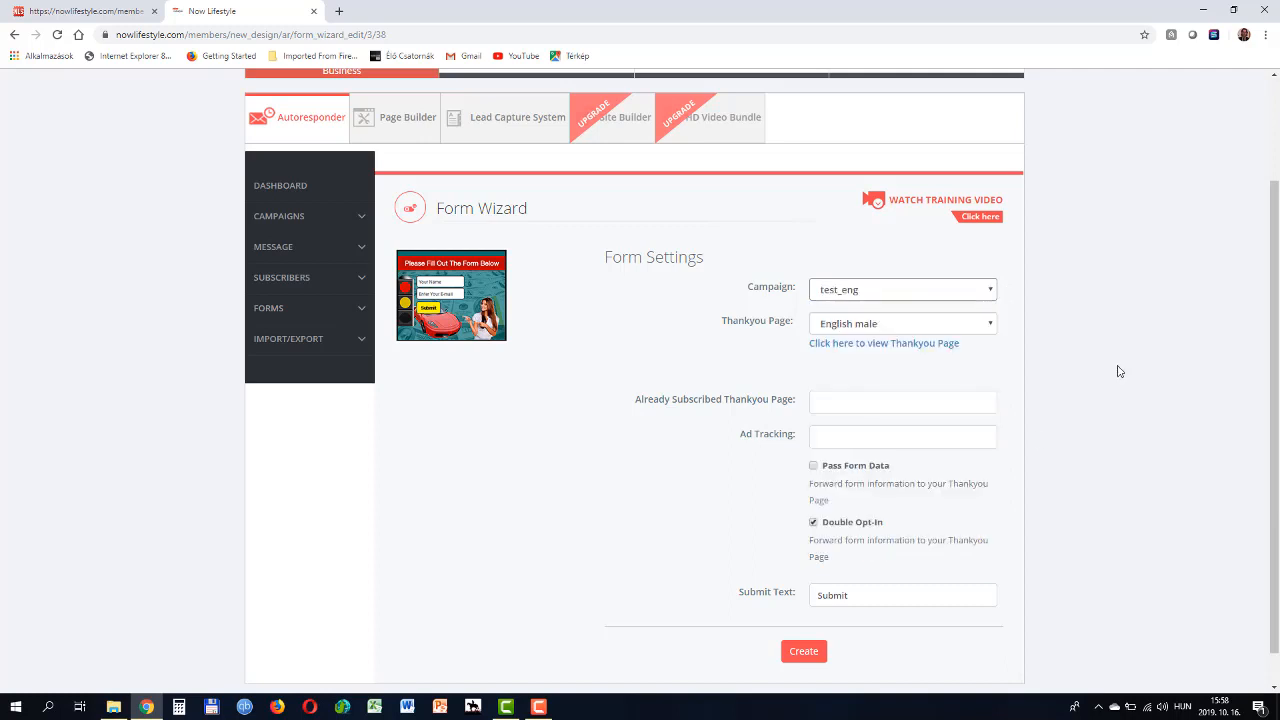
click(987, 326)
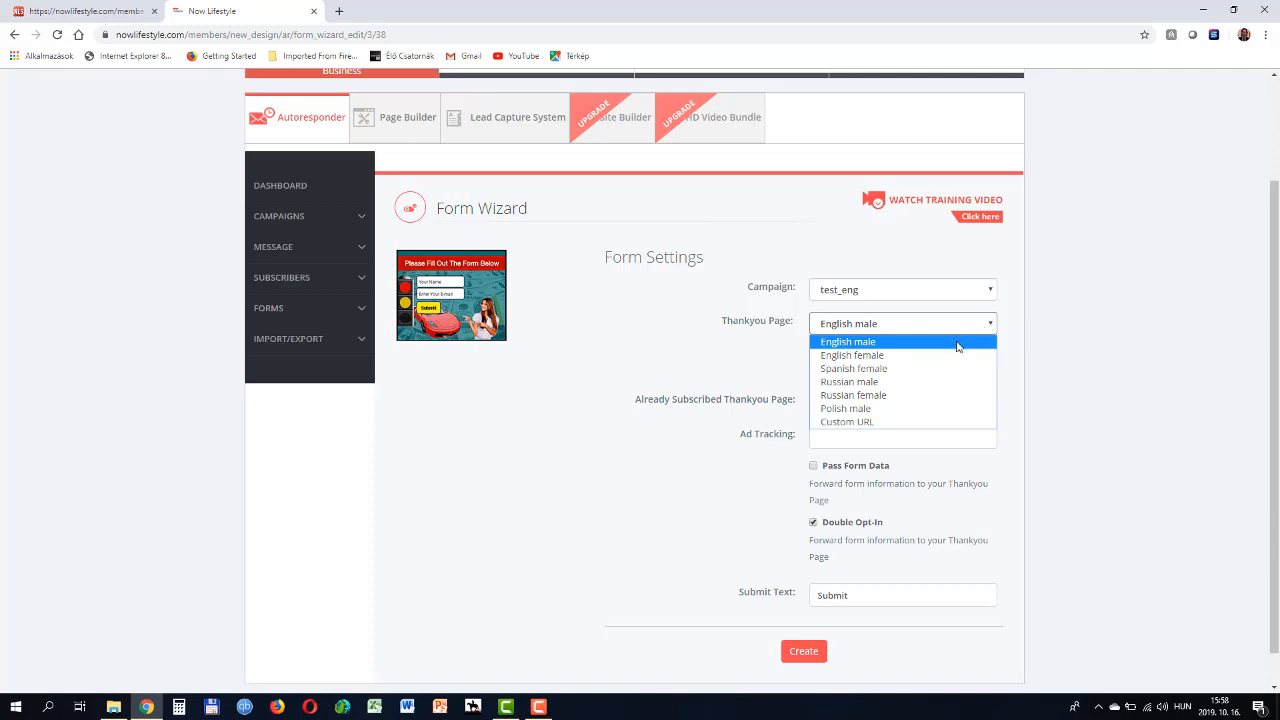
click(957, 343)
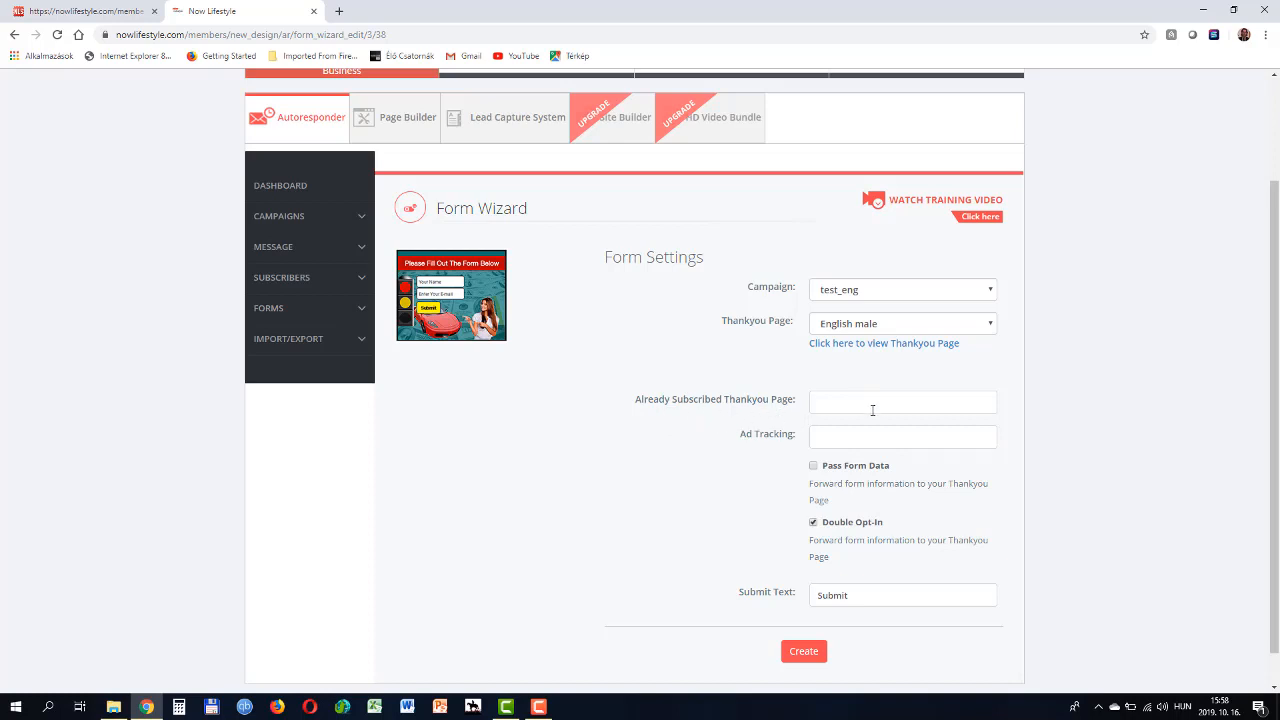
Create the form with Double Opt-In turned off and copy its generated HTML code to the clipboard.
scroll(1145, 464, down, 1)
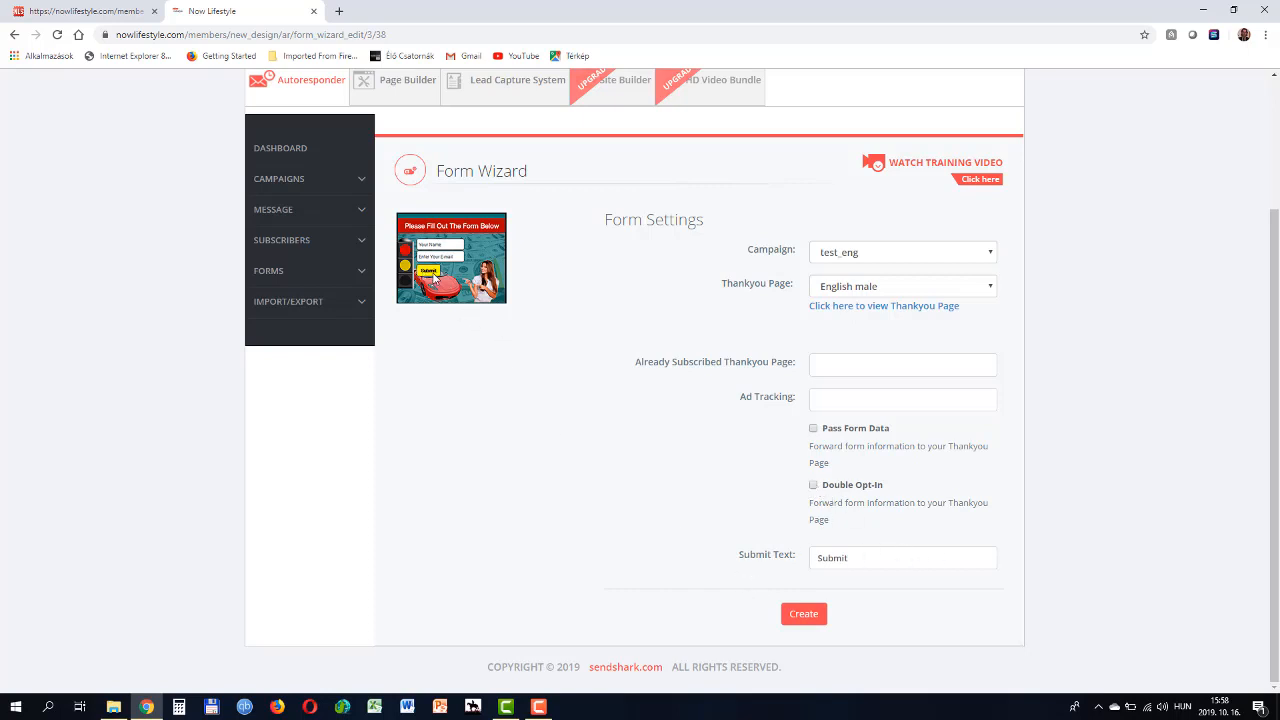
click(804, 616)
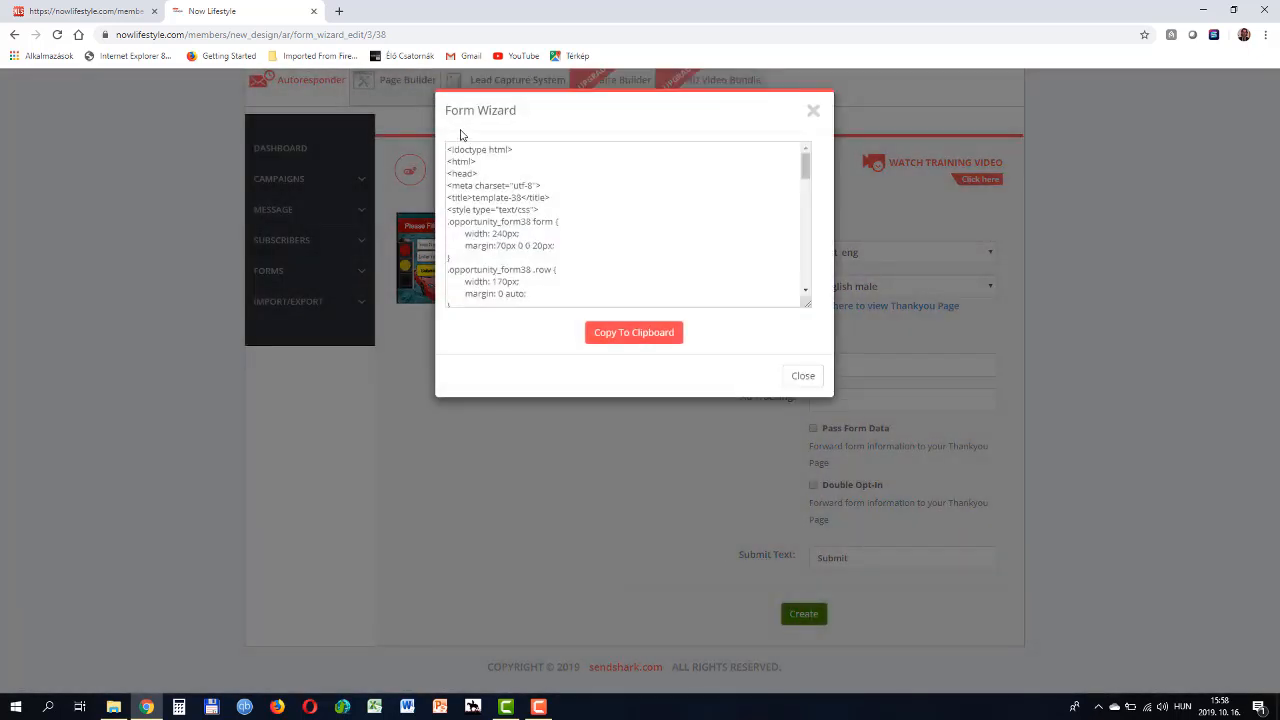
click(620, 334)
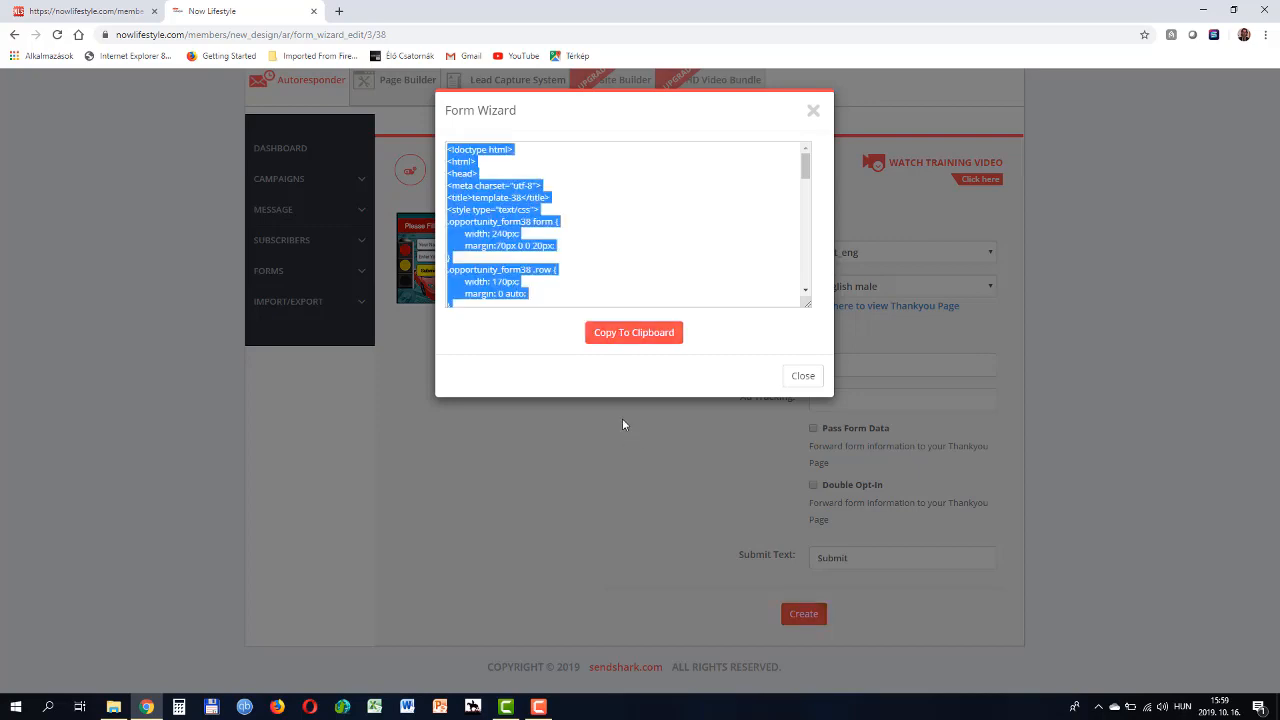
Return to the page editor and paste the copied form code into the HTML Code block, saving it.
click(100, 11)
click(868, 558)
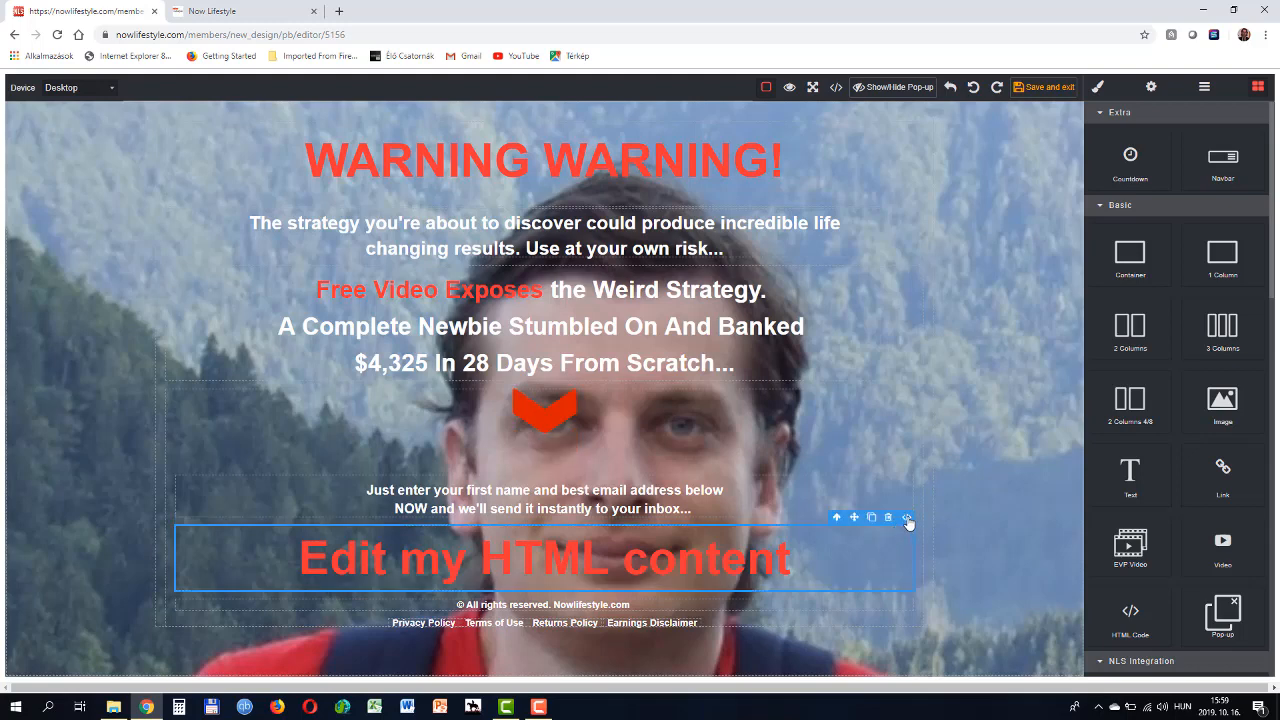
click(907, 518)
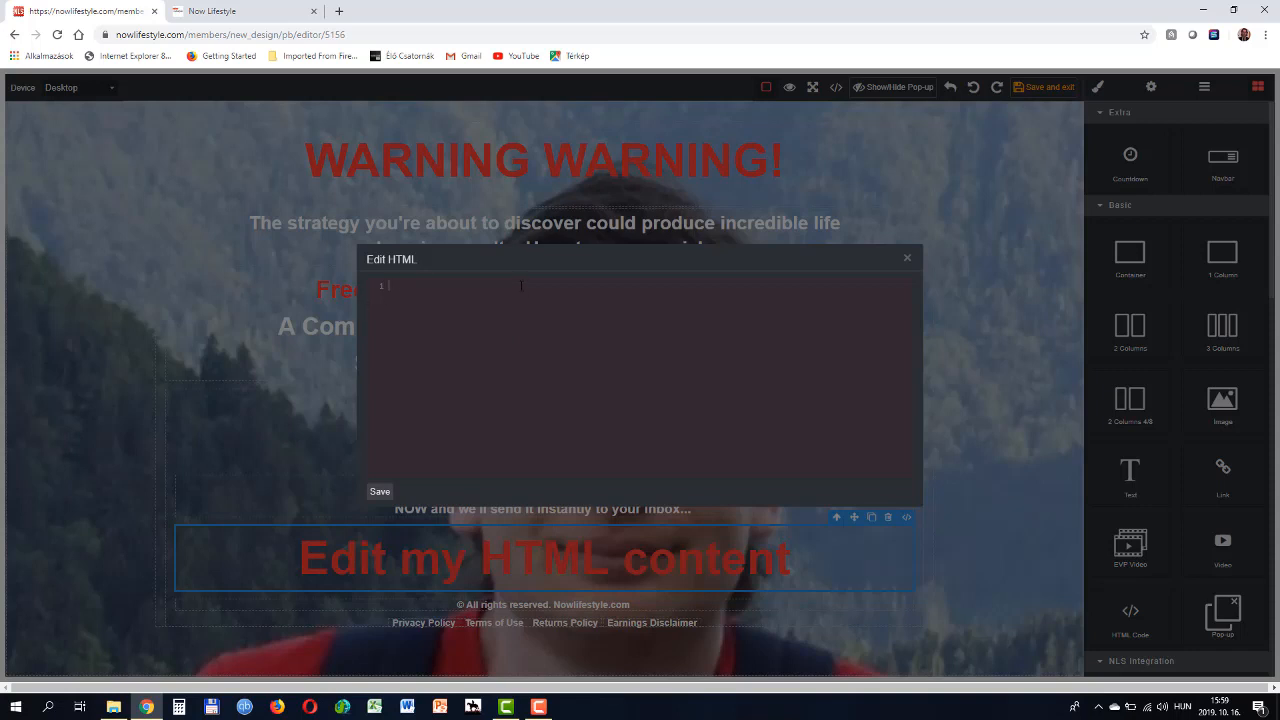
key(ctrl+v)
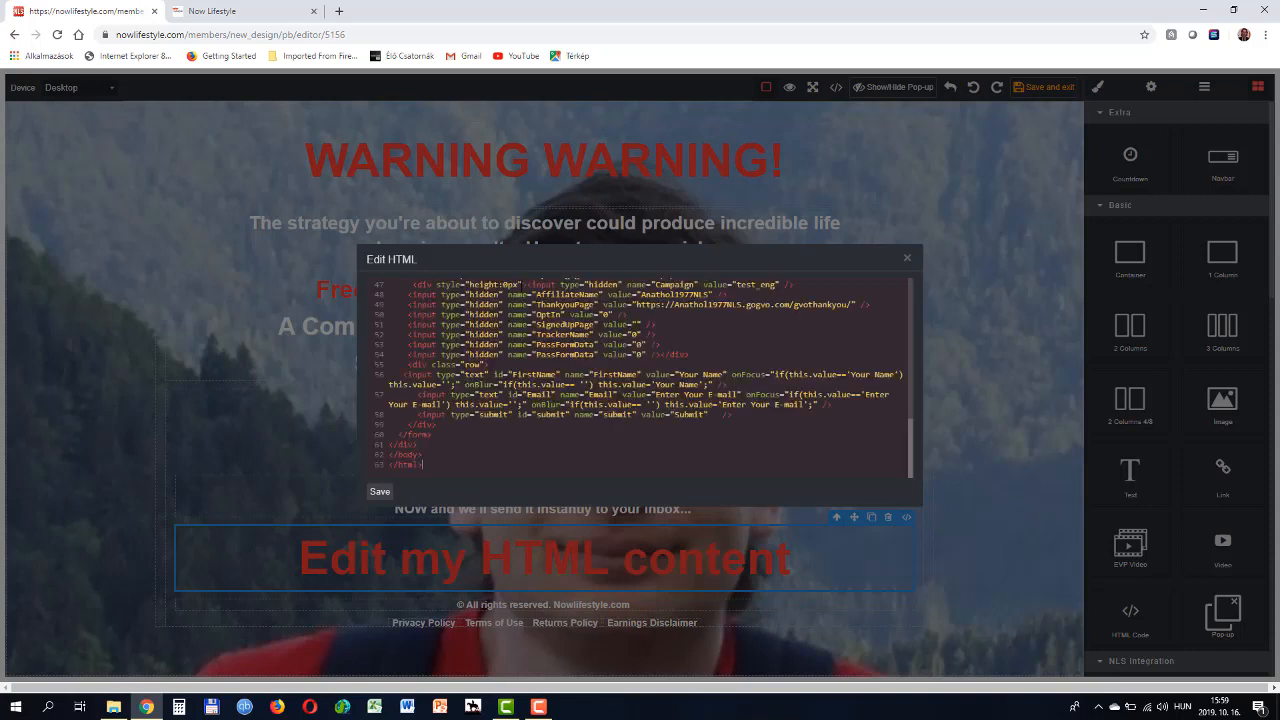
click(379, 492)
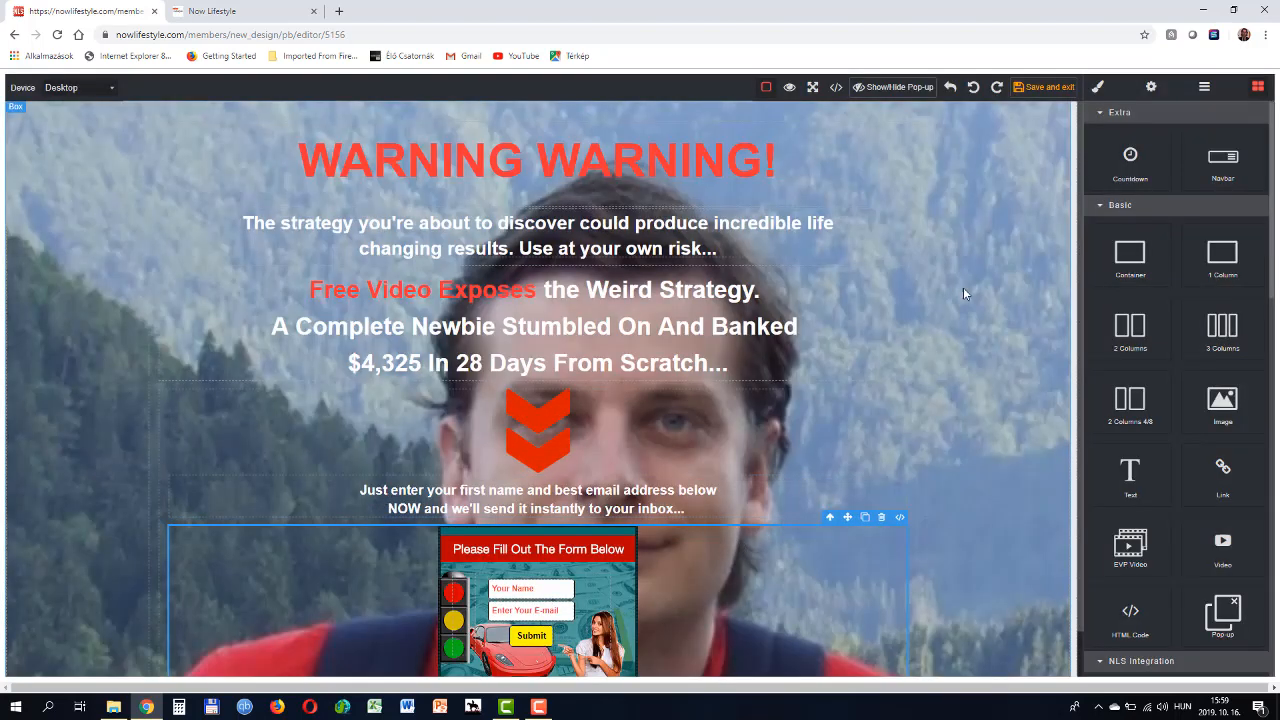
scroll(867, 412, down, 1)
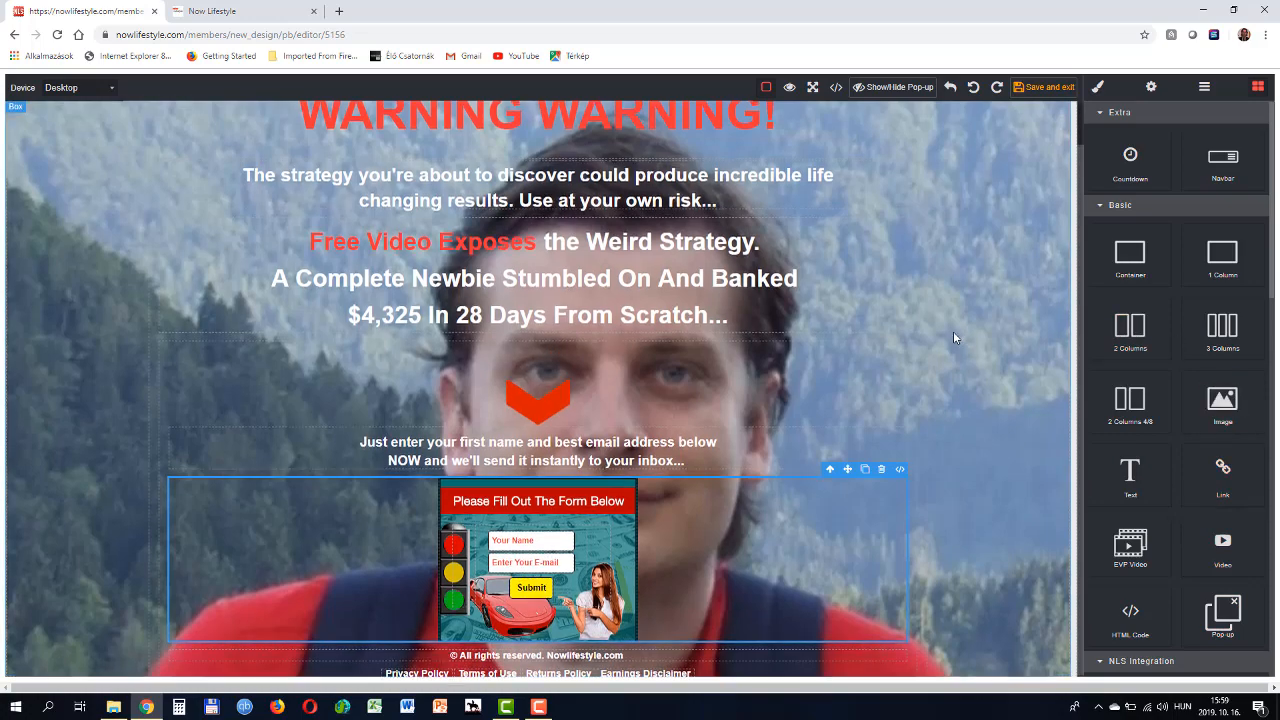
scroll(930, 320, up, 1)
scroll(900, 290, down, 1)
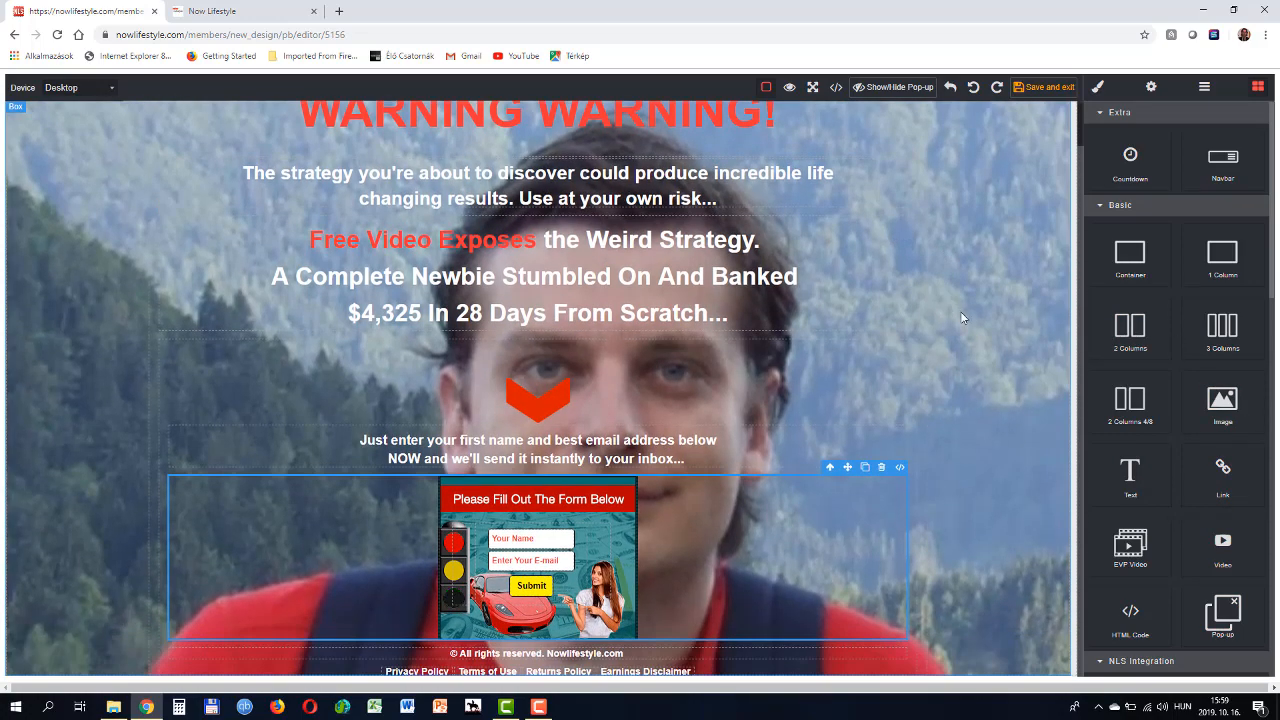
click(968, 362)
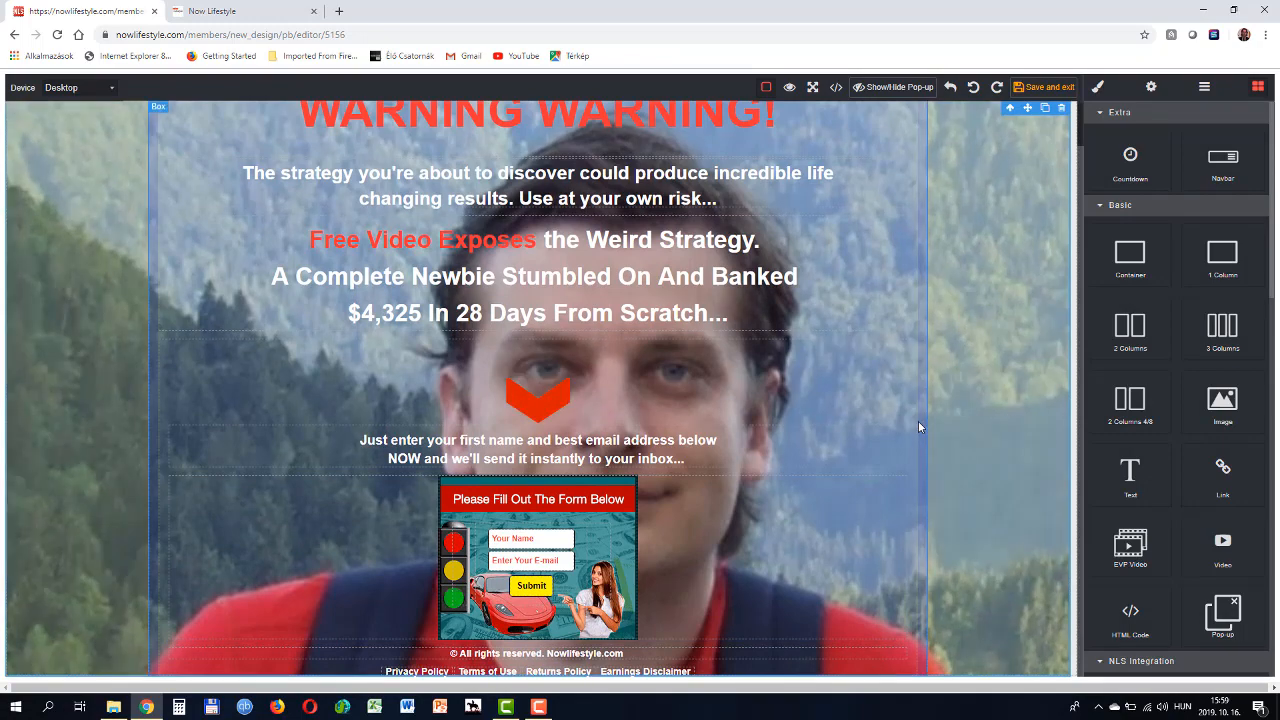
scroll(978, 460, up, 1)
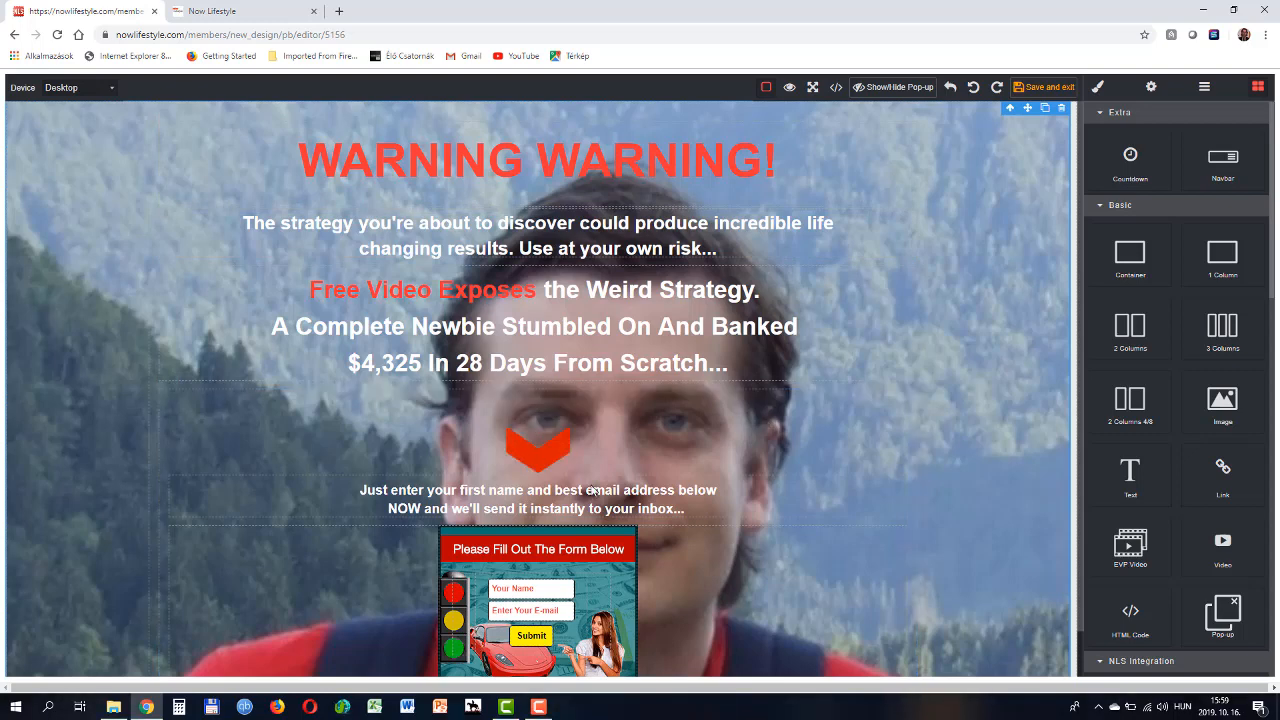
Add the line "Check the spem folder too" beneath the instruction text above the opt-in form.
scroll(727, 564, down, 1)
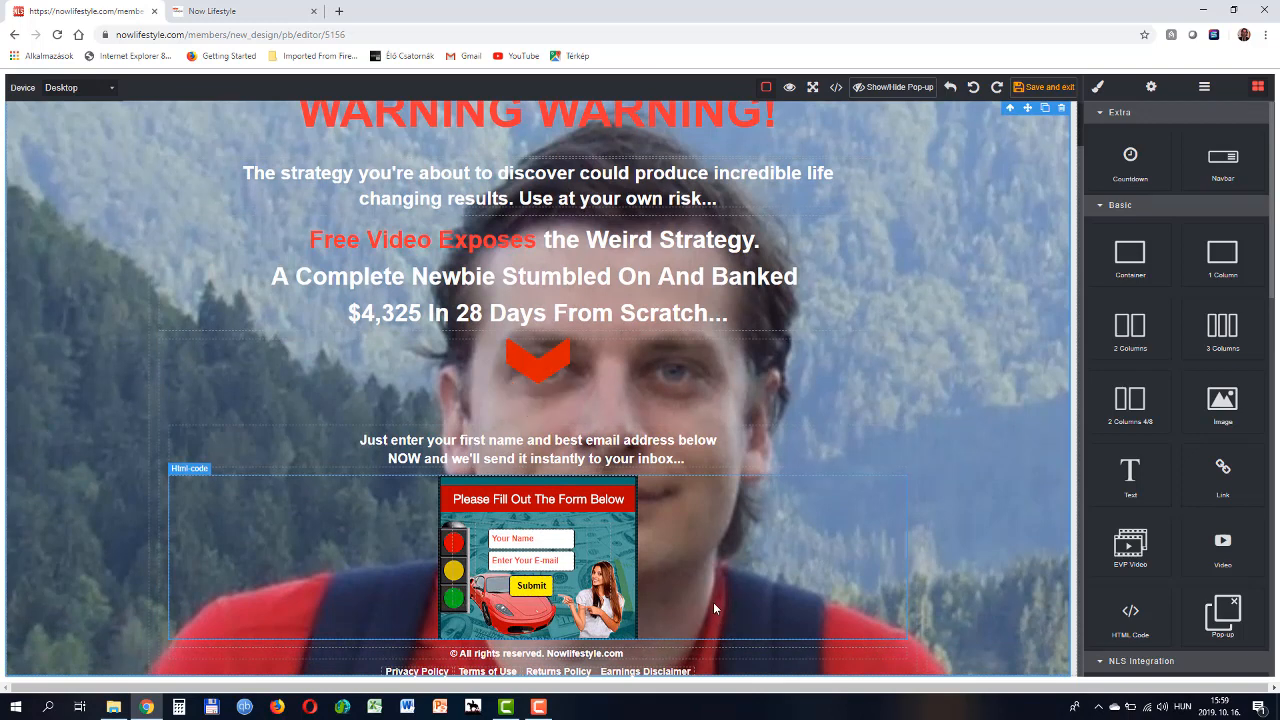
click(685, 458)
click(686, 458)
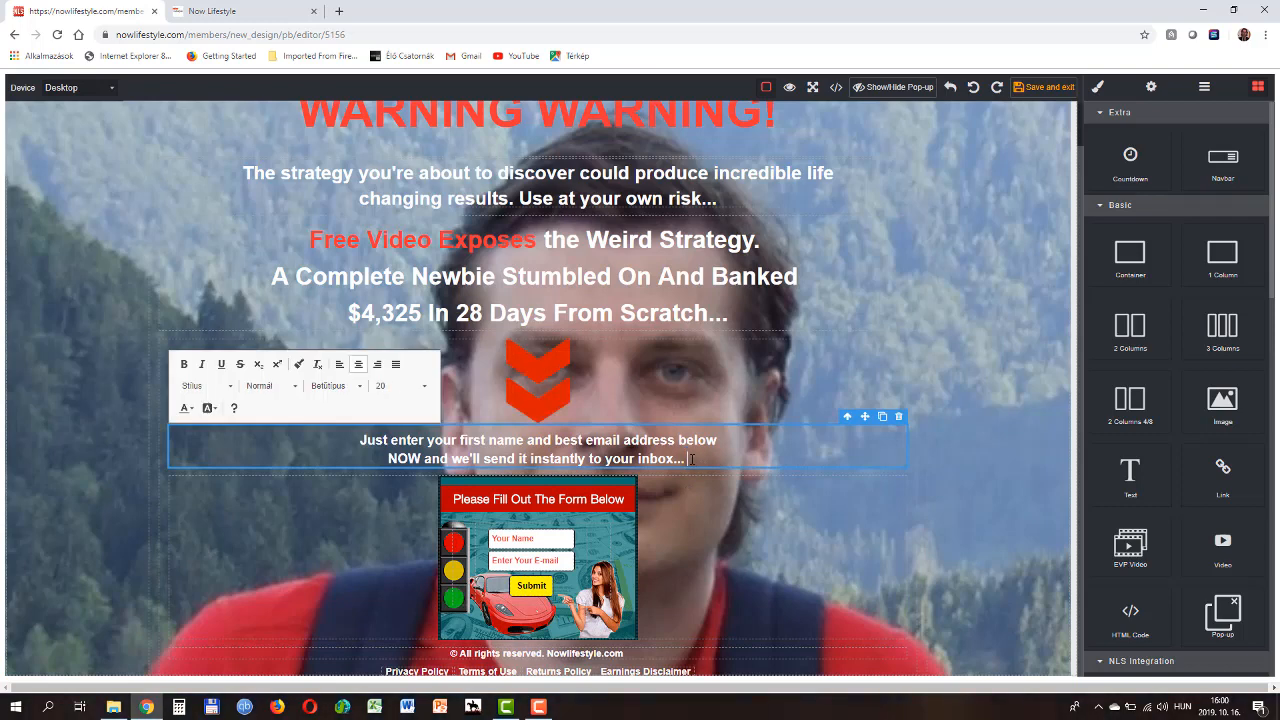
key(Return)
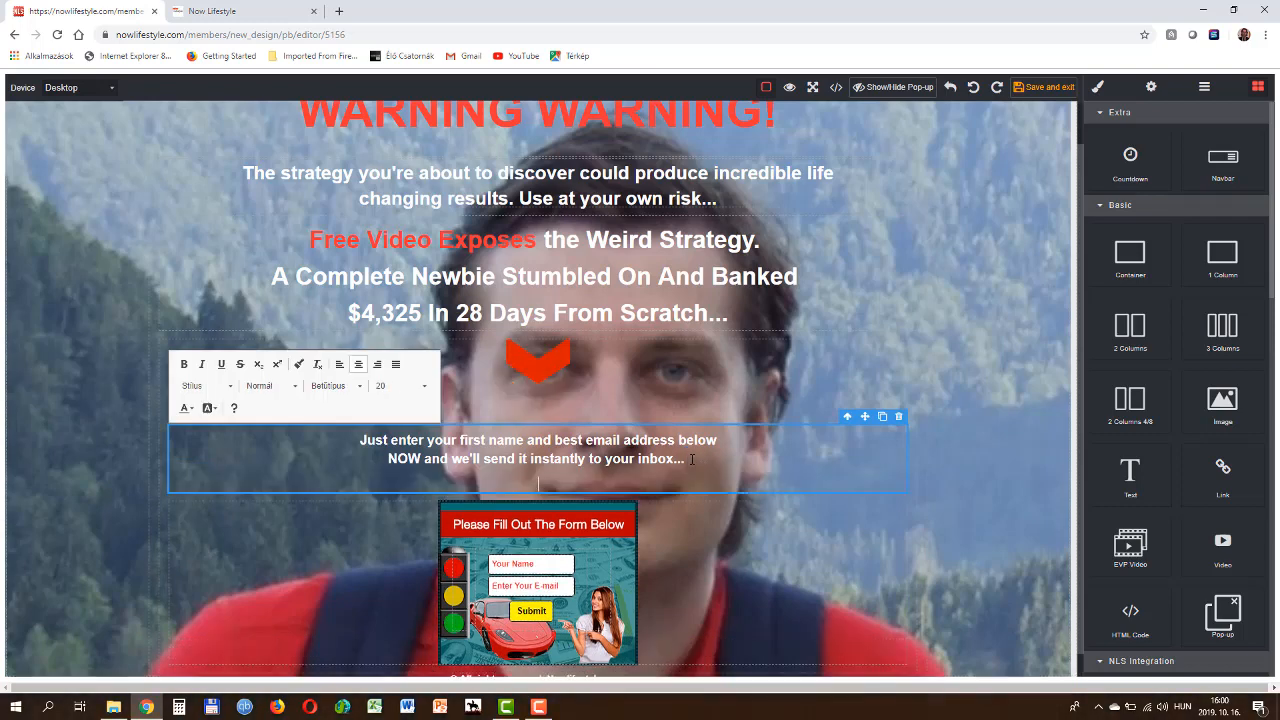
text(Check the)
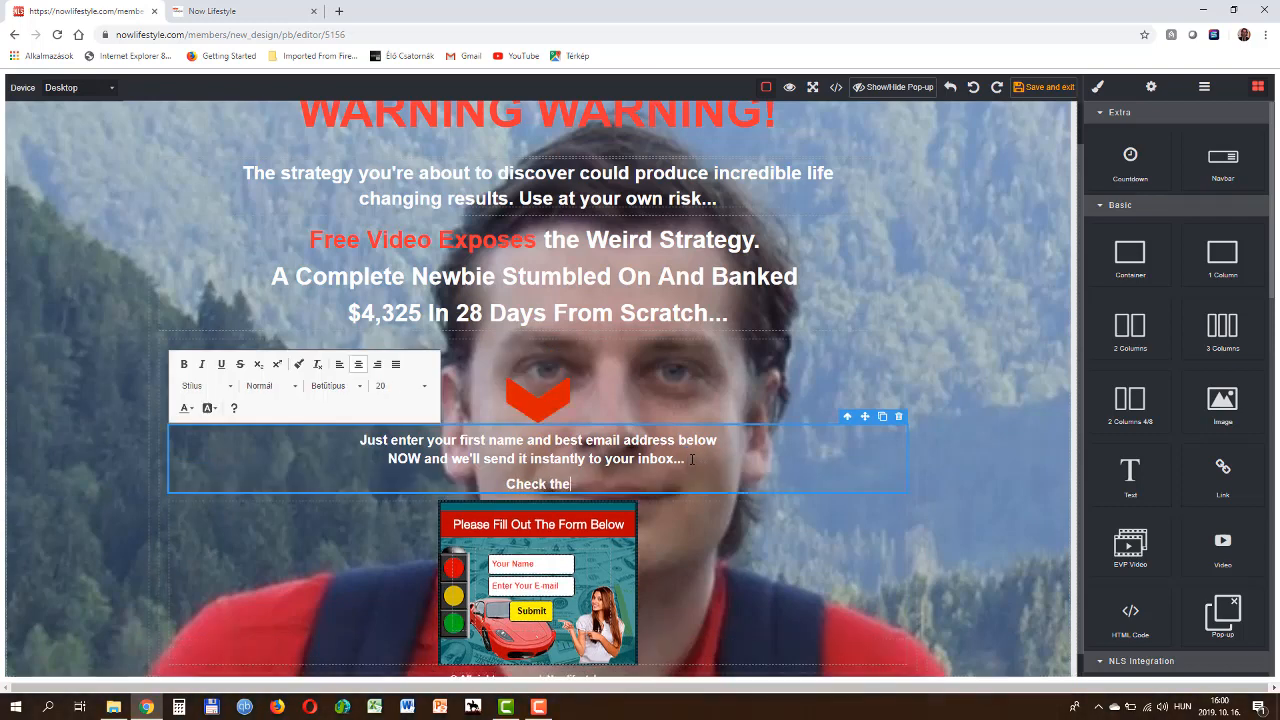
text( spem fol)
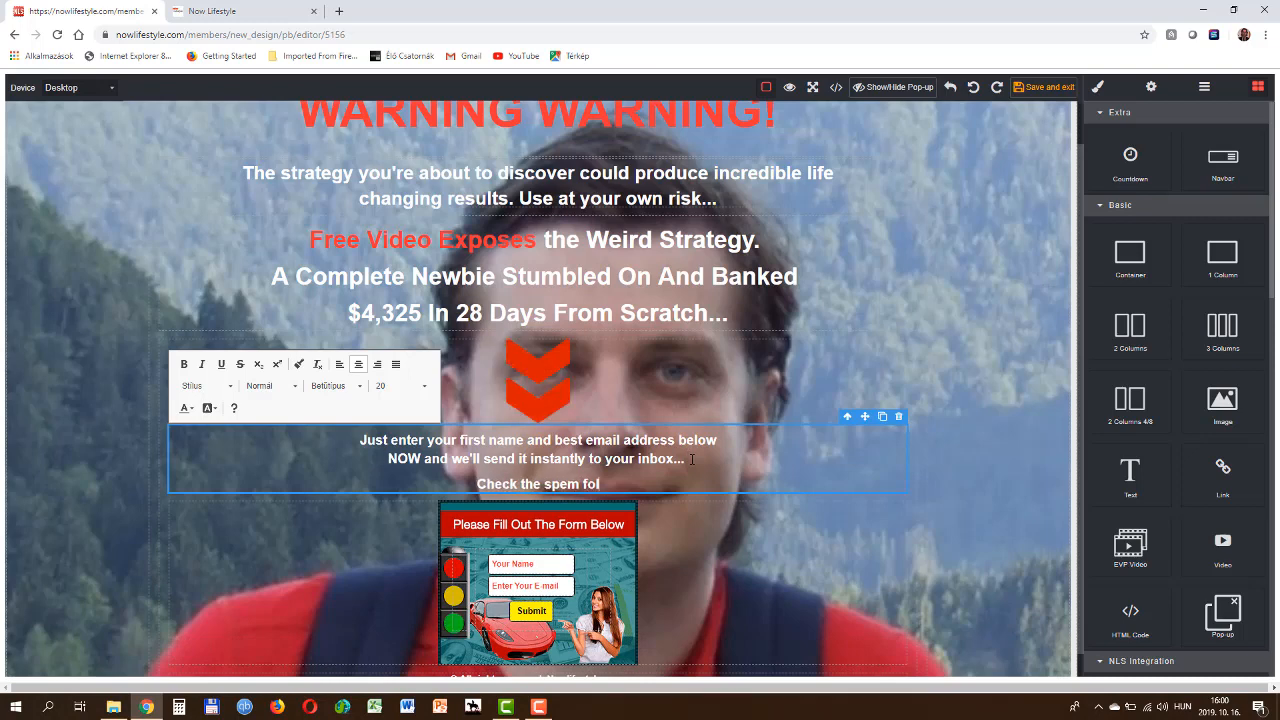
text(der too)
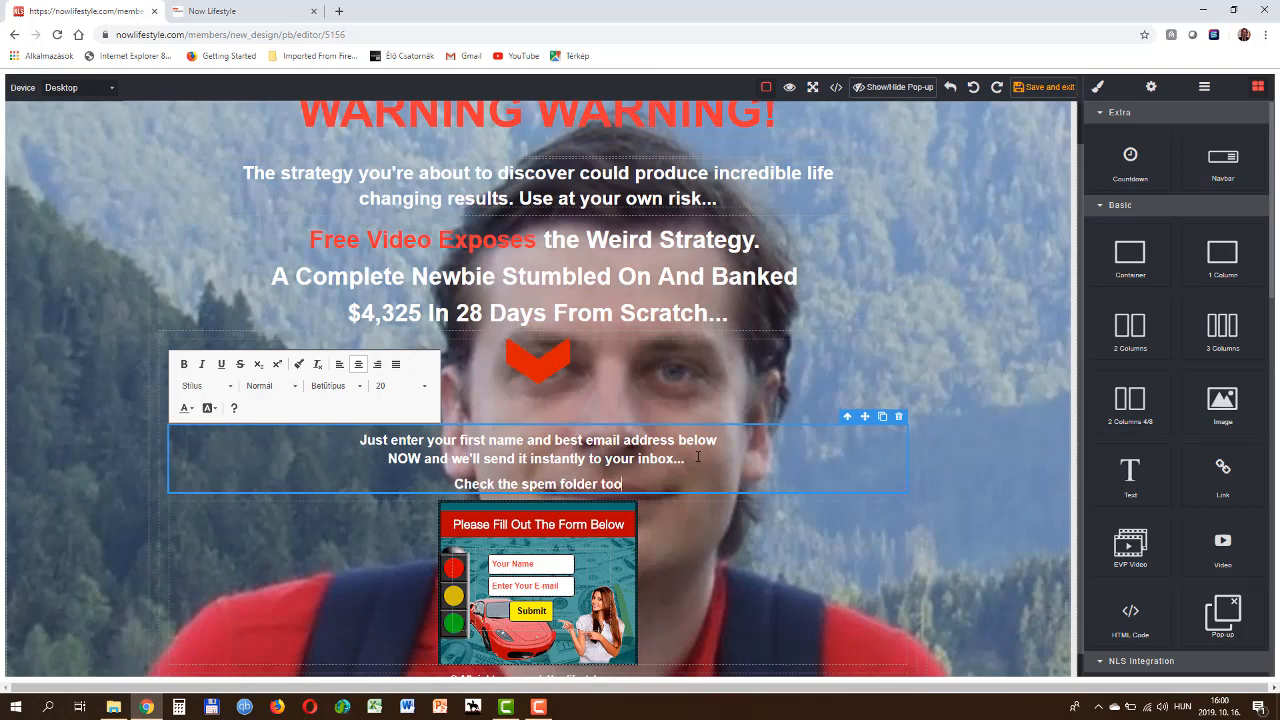
click(997, 457)
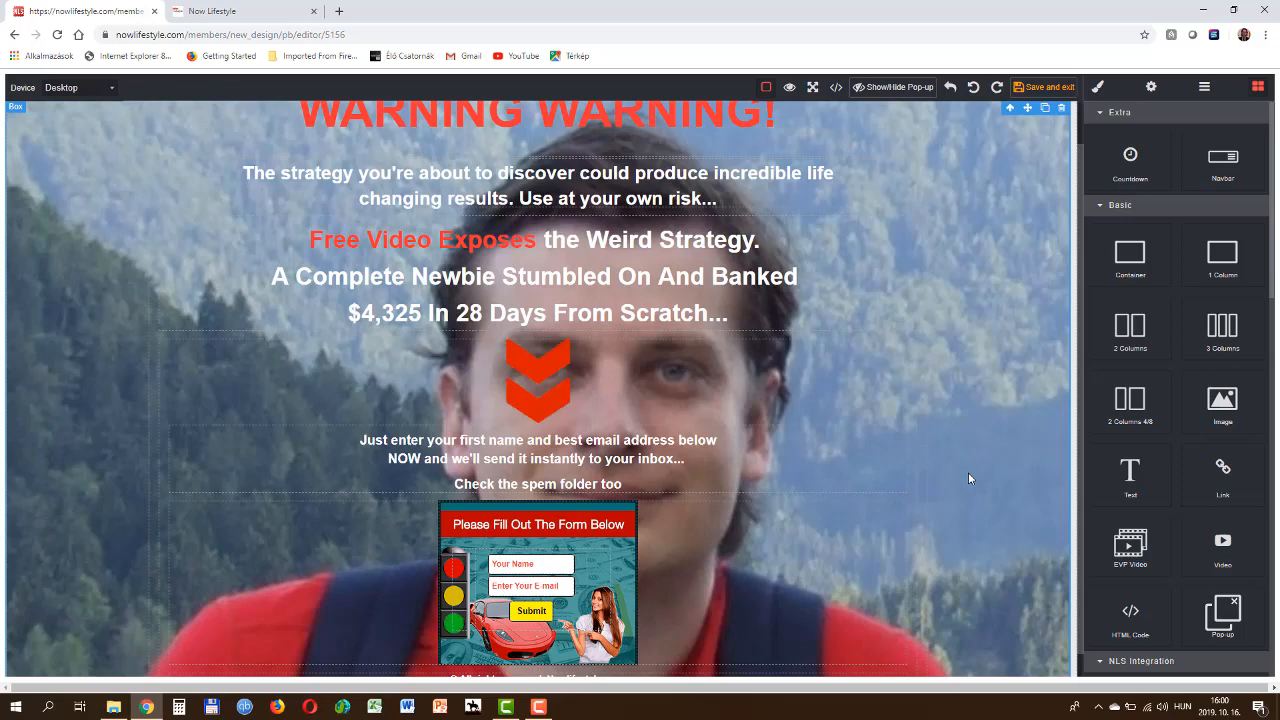
Correct the misspelled word "spem" to "spam" in the added instruction line.
triple_click(543, 482)
double_click(545, 484)
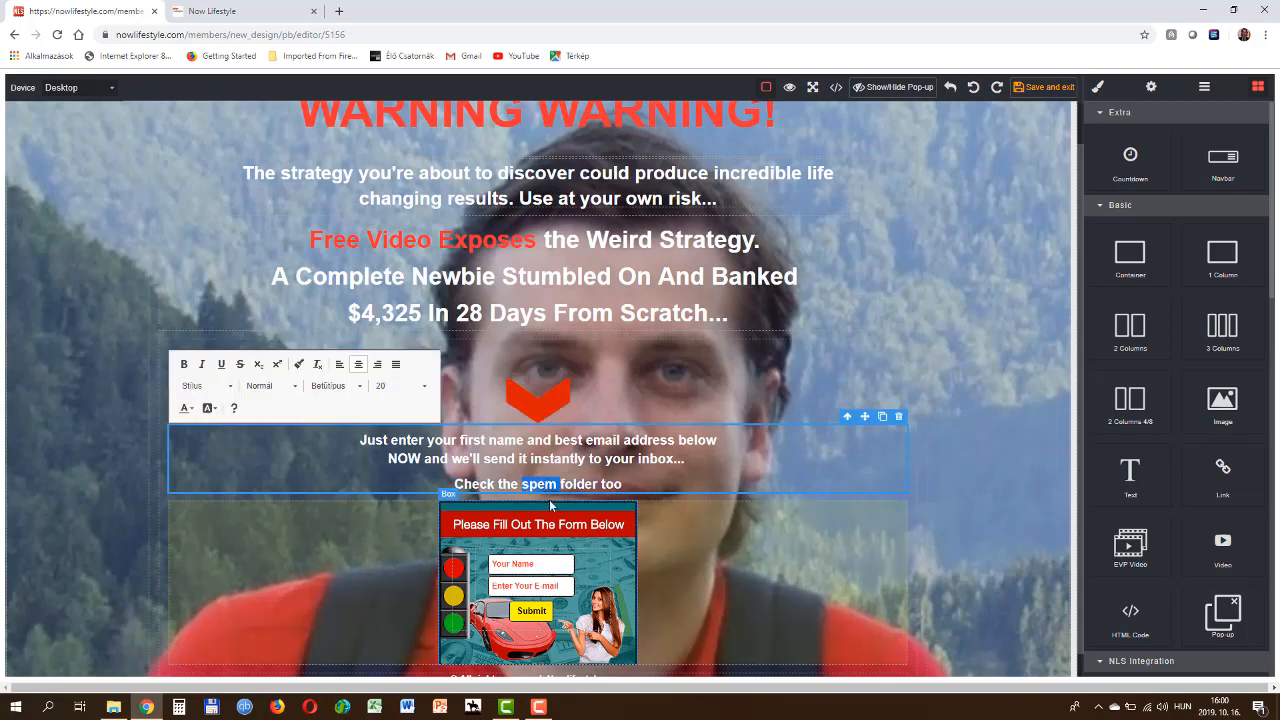
key(Left)
key(Right)
key(Right)
key(Delete)
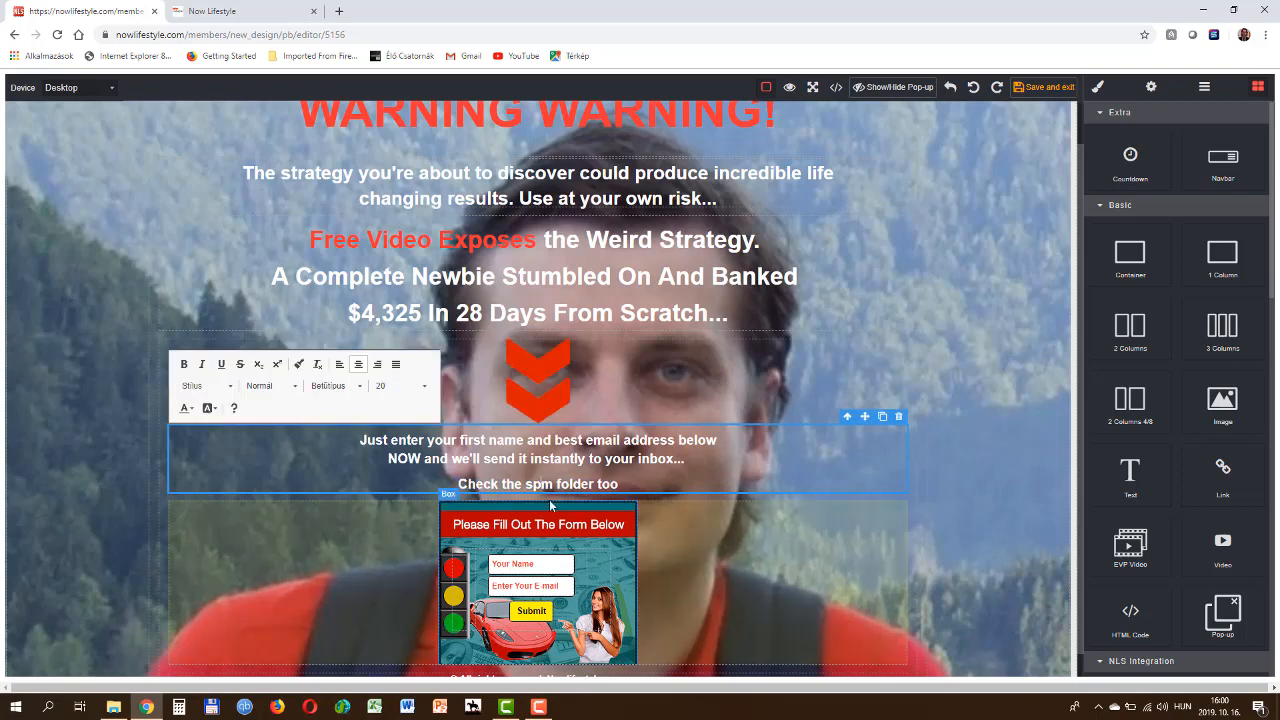
text(a)
click(1007, 447)
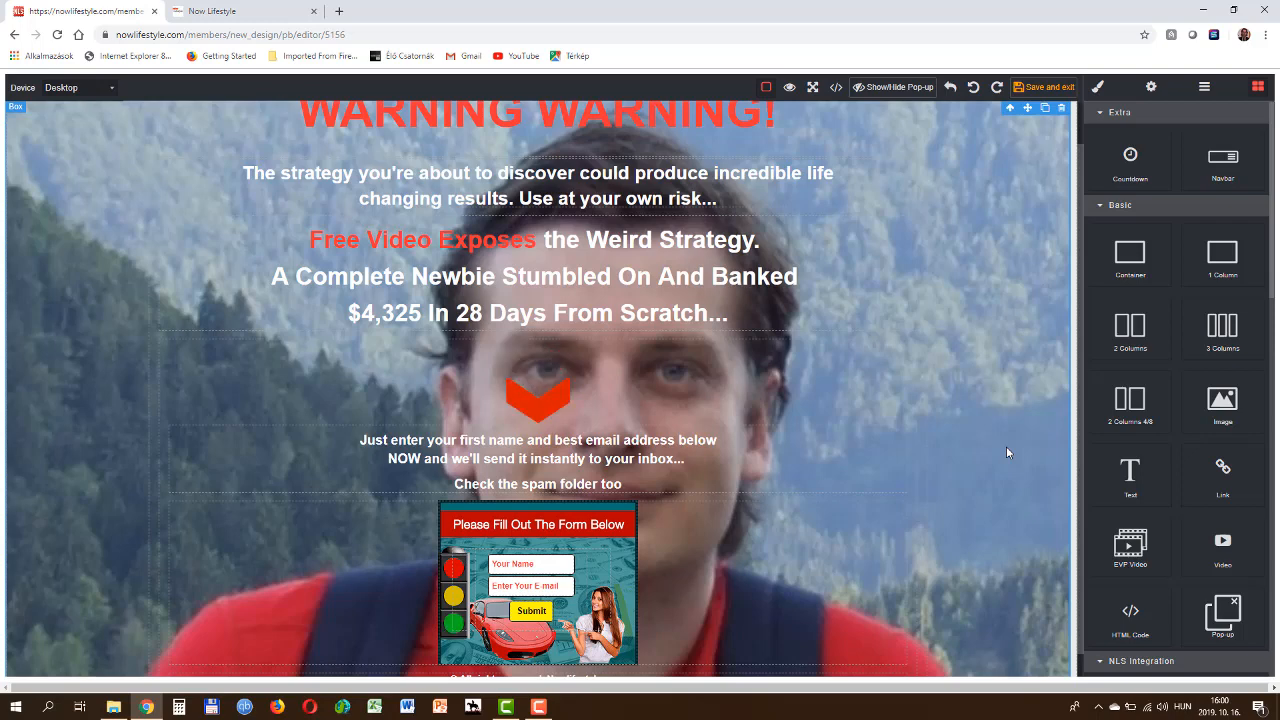
Save the opt-in page, exit the editor and acknowledge the save message.
click(1051, 91)
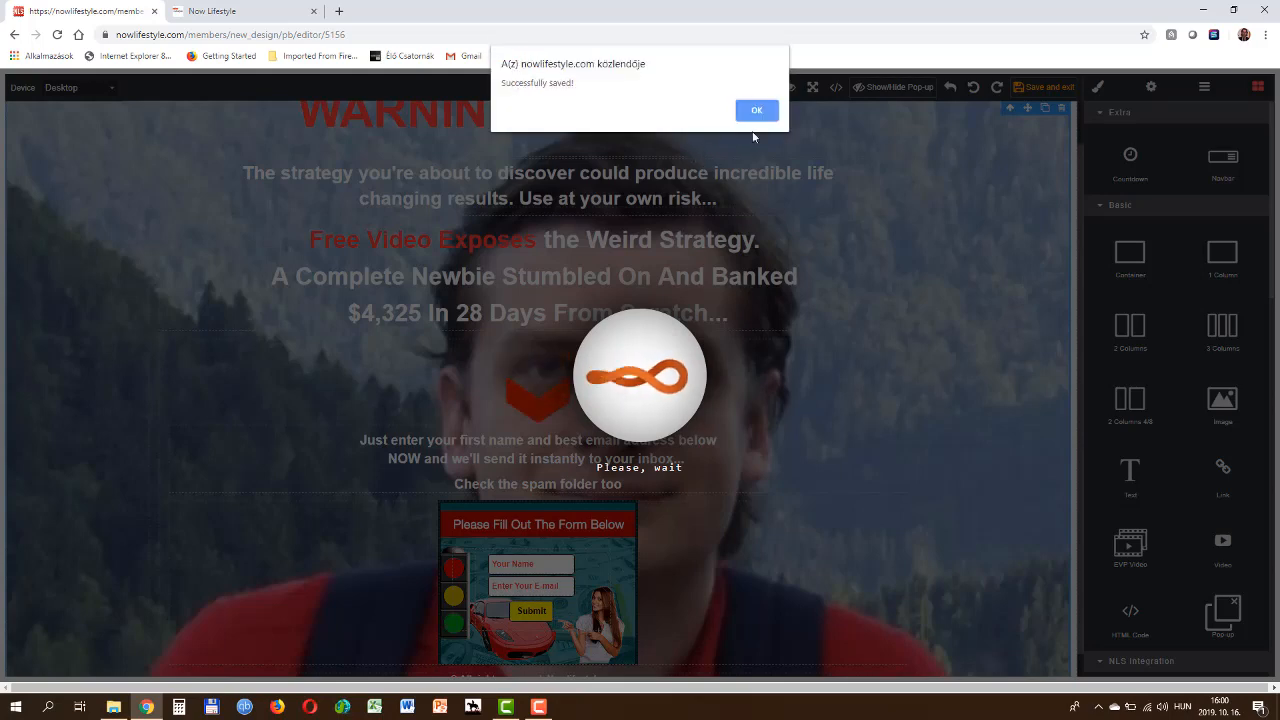
click(758, 110)
click(663, 111)
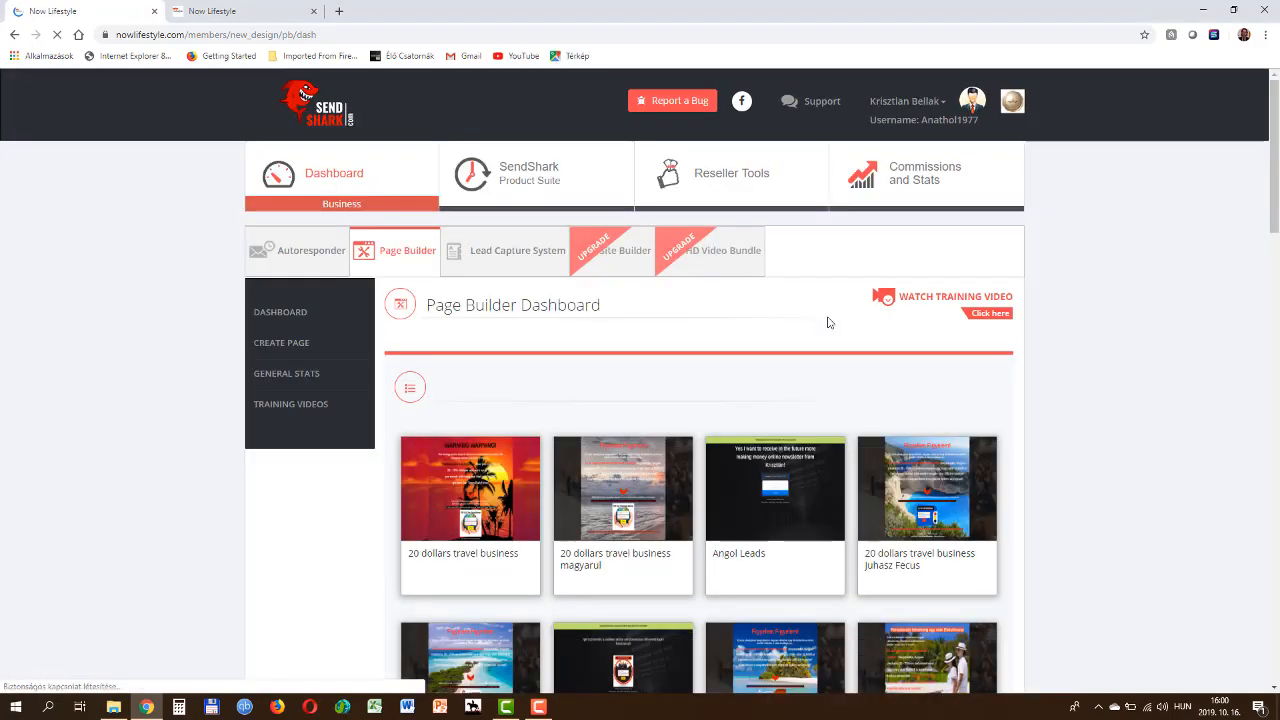
Close the spare browser tab and open the published /testeng page from the Page Builder dashboard.
click(313, 12)
scroll(707, 418, down, 10)
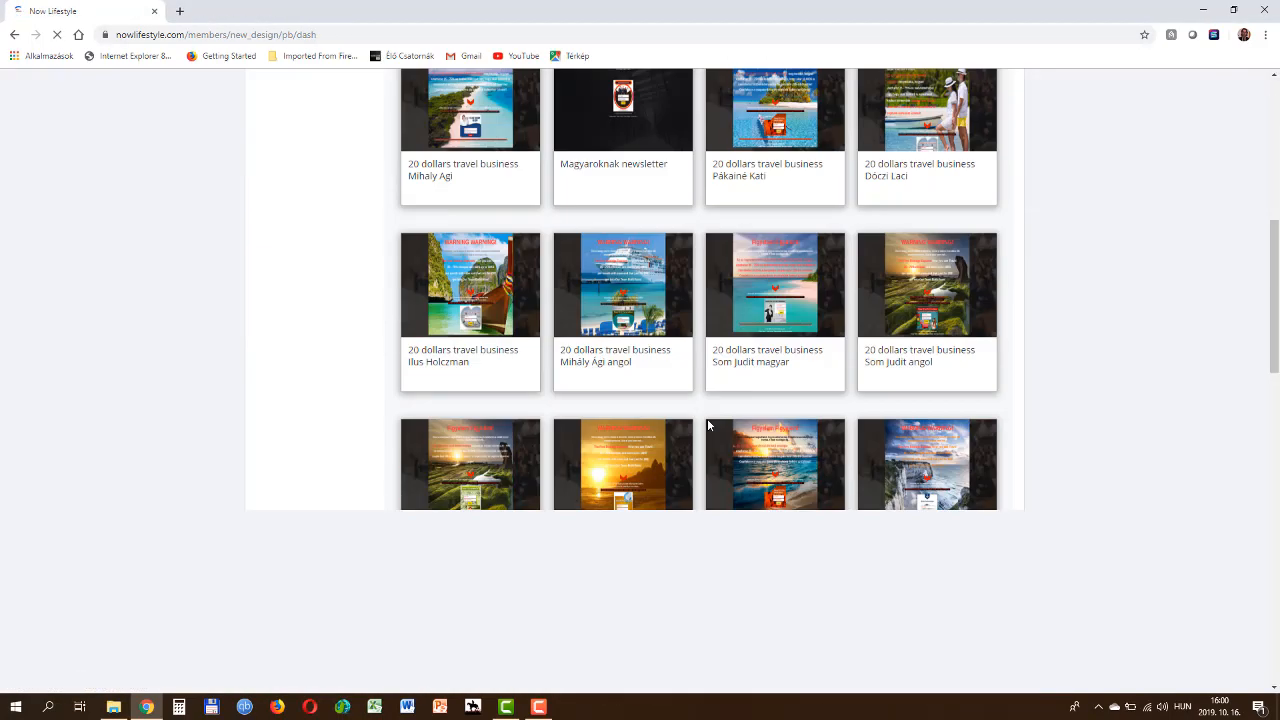
scroll(720, 428, down, 6)
scroll(783, 443, up, 3)
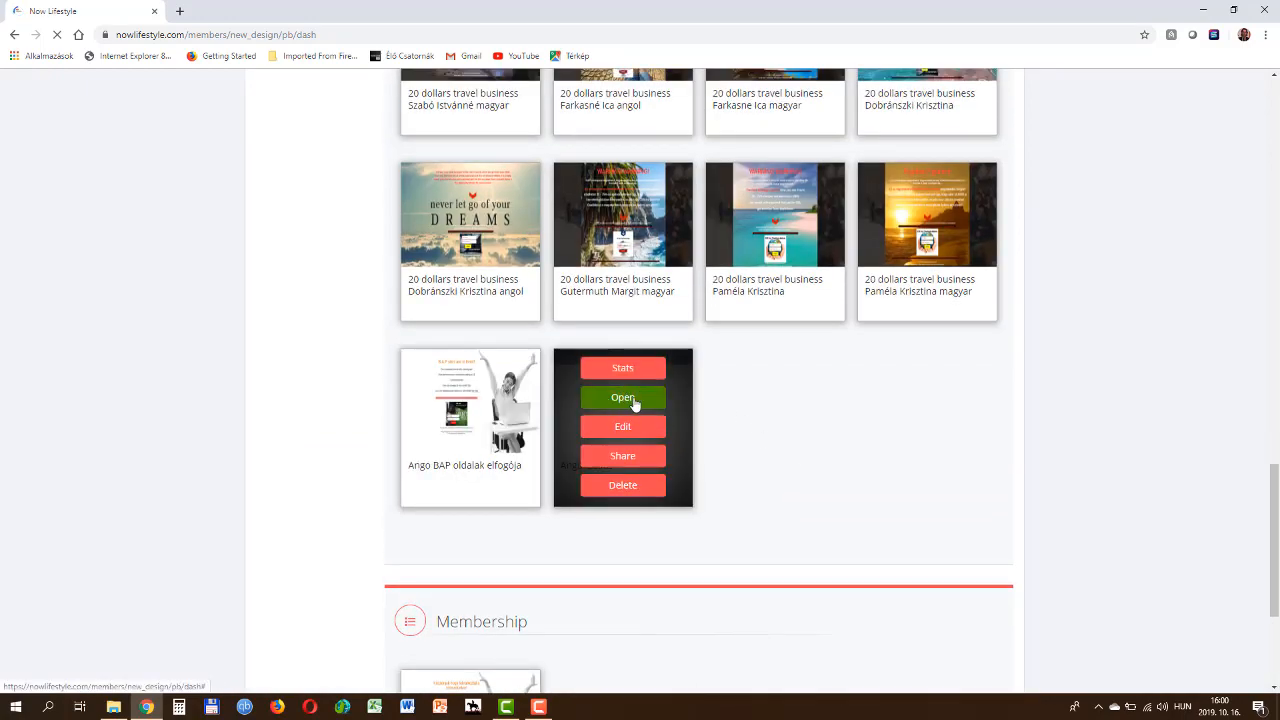
click(633, 404)
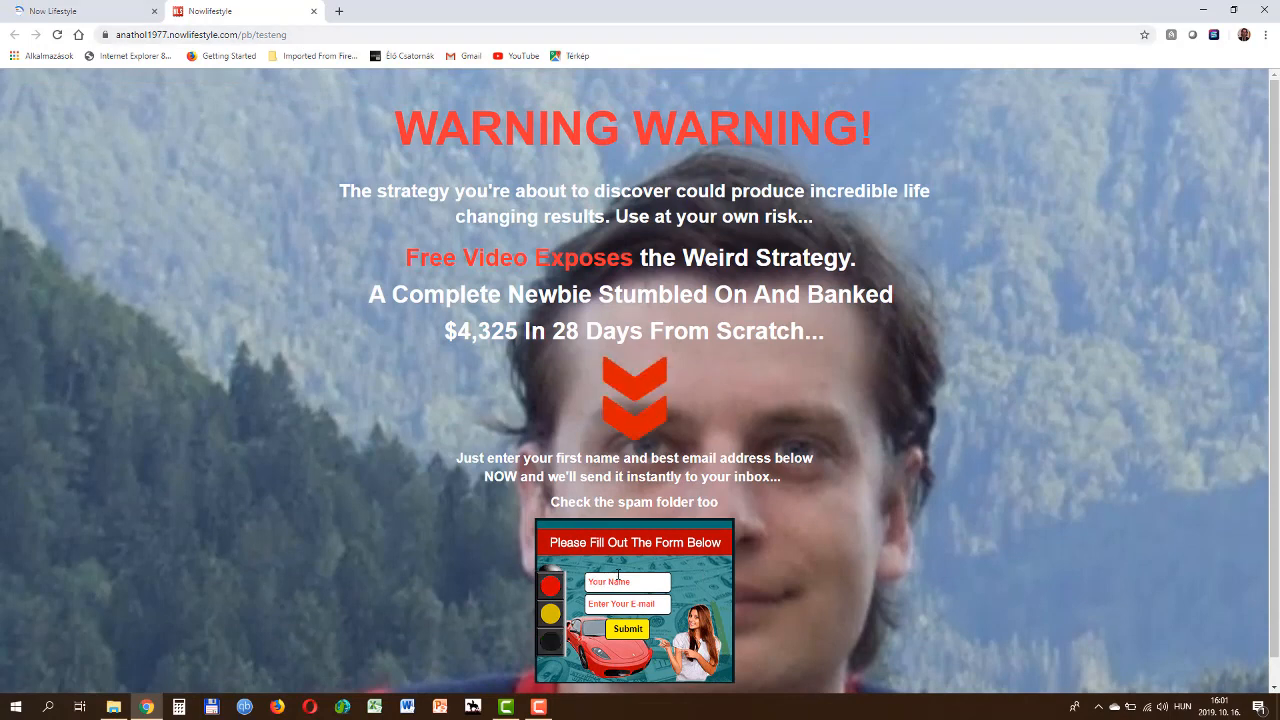
Fill in the opt-in form with the subscriber's first name and e-mail address and submit it.
click(624, 581)
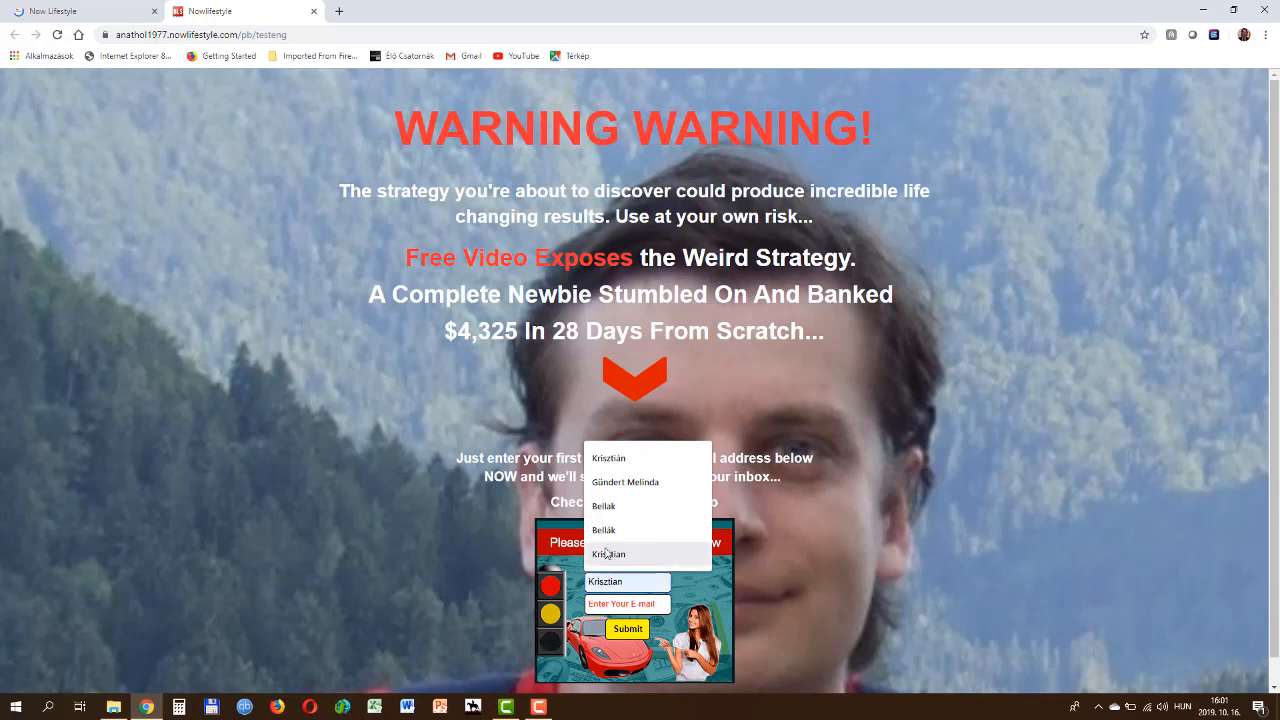
click(622, 553)
click(640, 603)
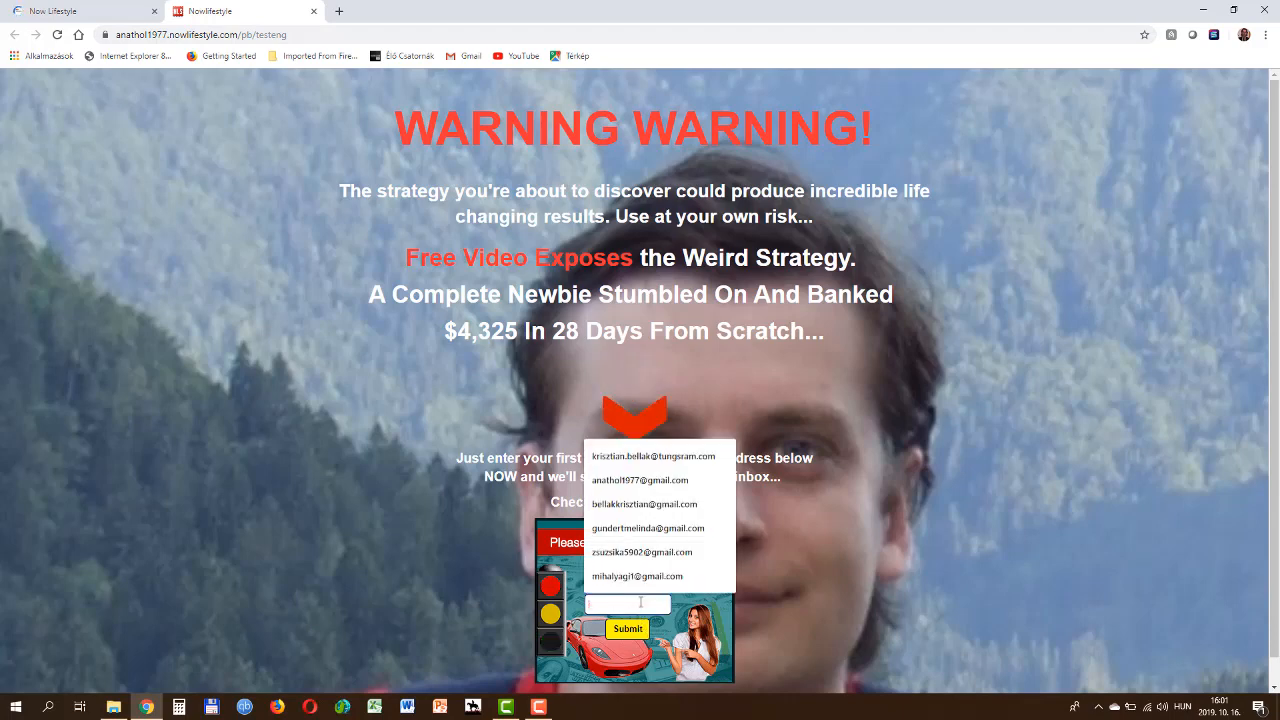
click(651, 503)
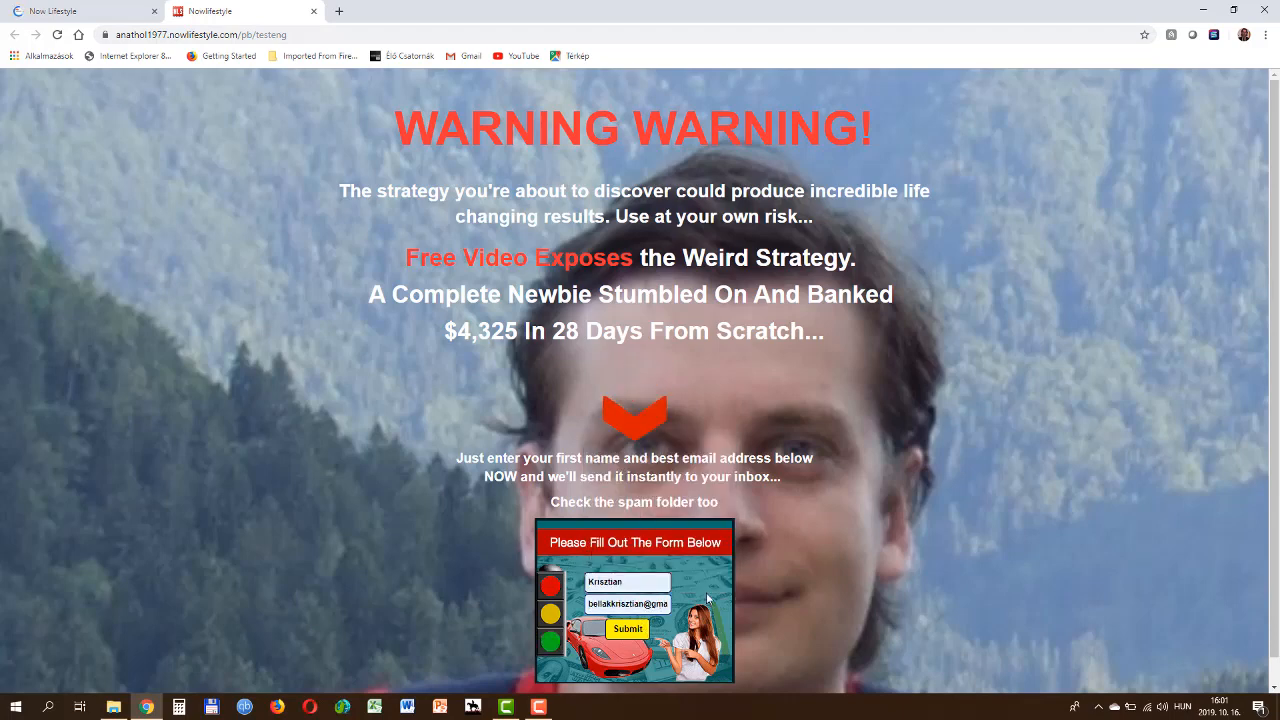
click(628, 630)
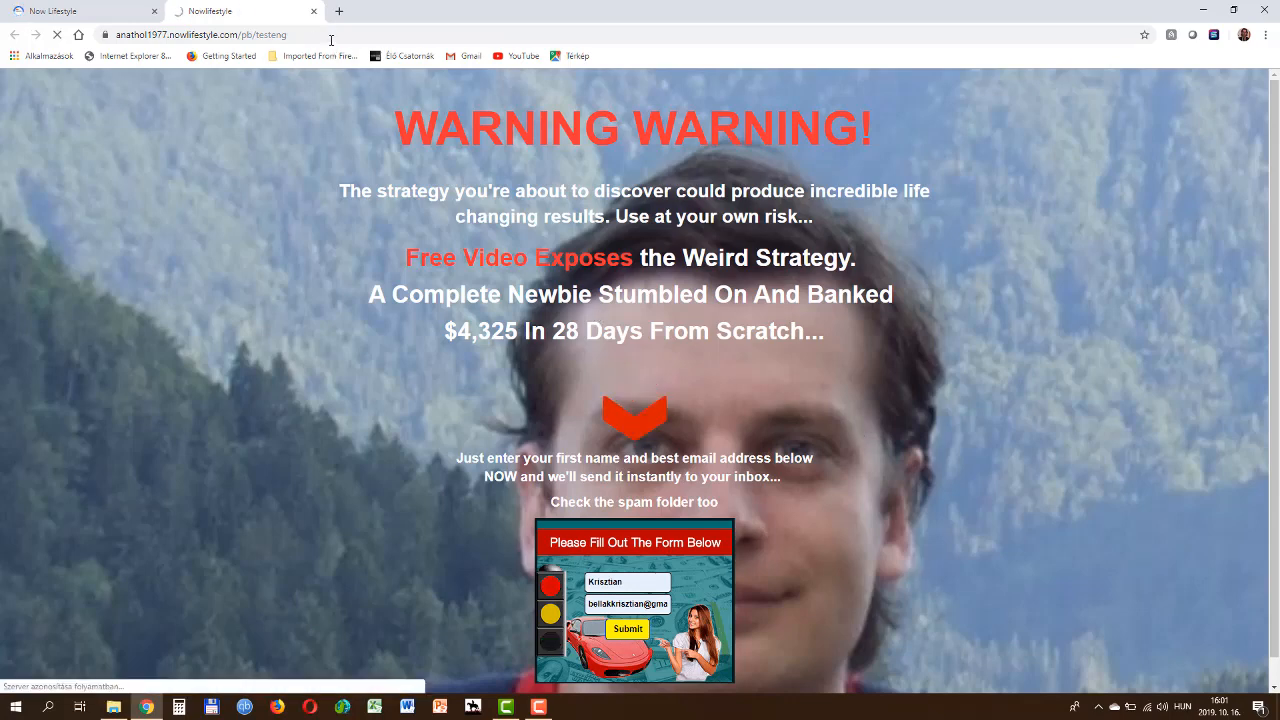
Open Gmail in a new tab, read the newest inbox message and return to the inbox.
click(339, 11)
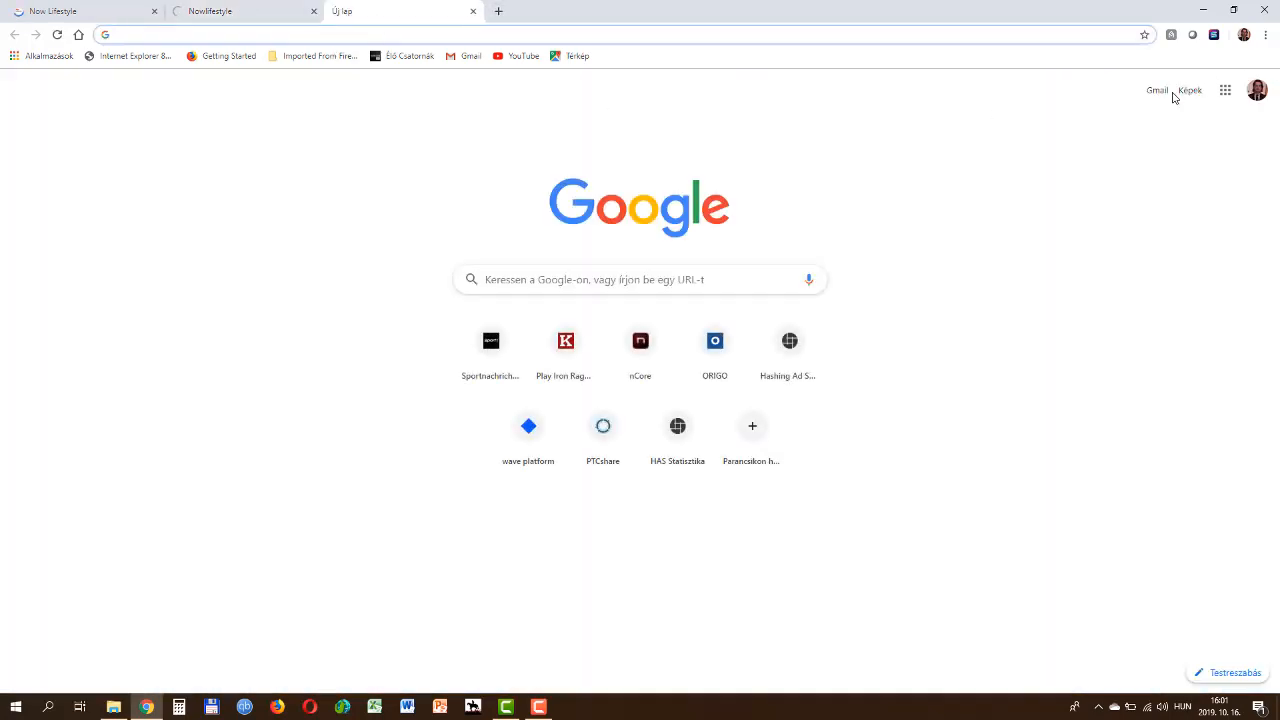
click(1156, 91)
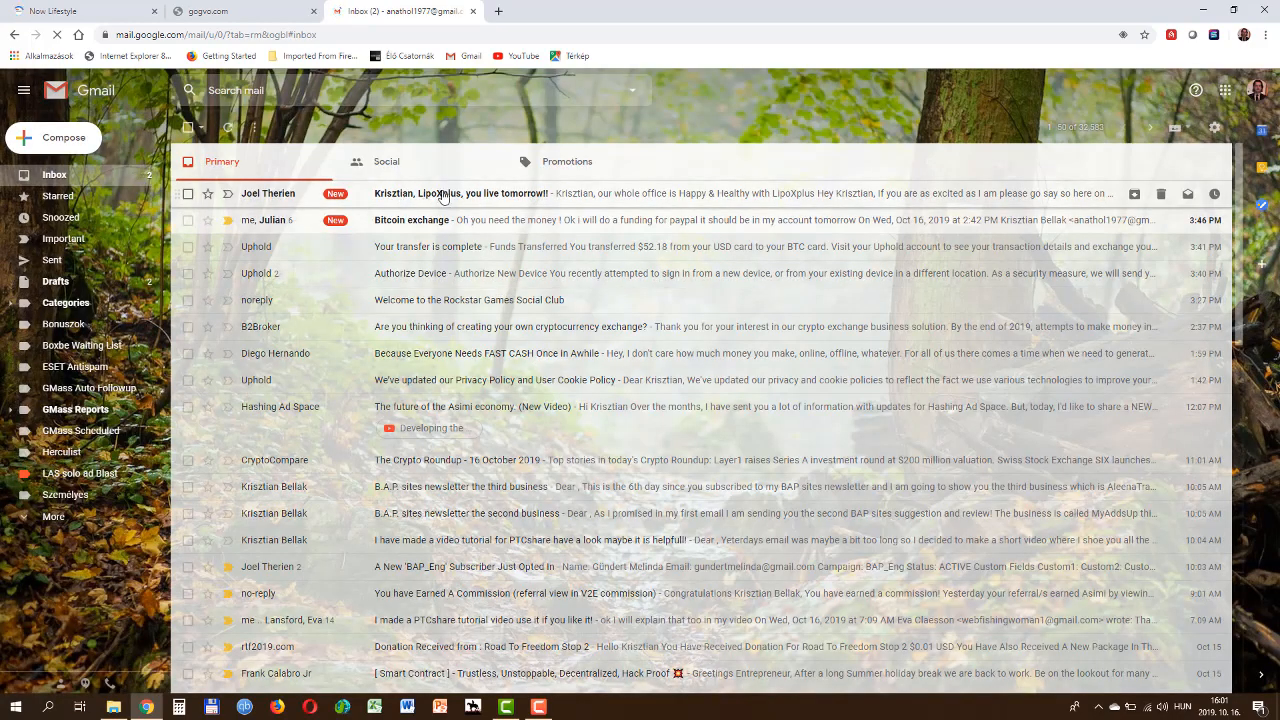
click(444, 194)
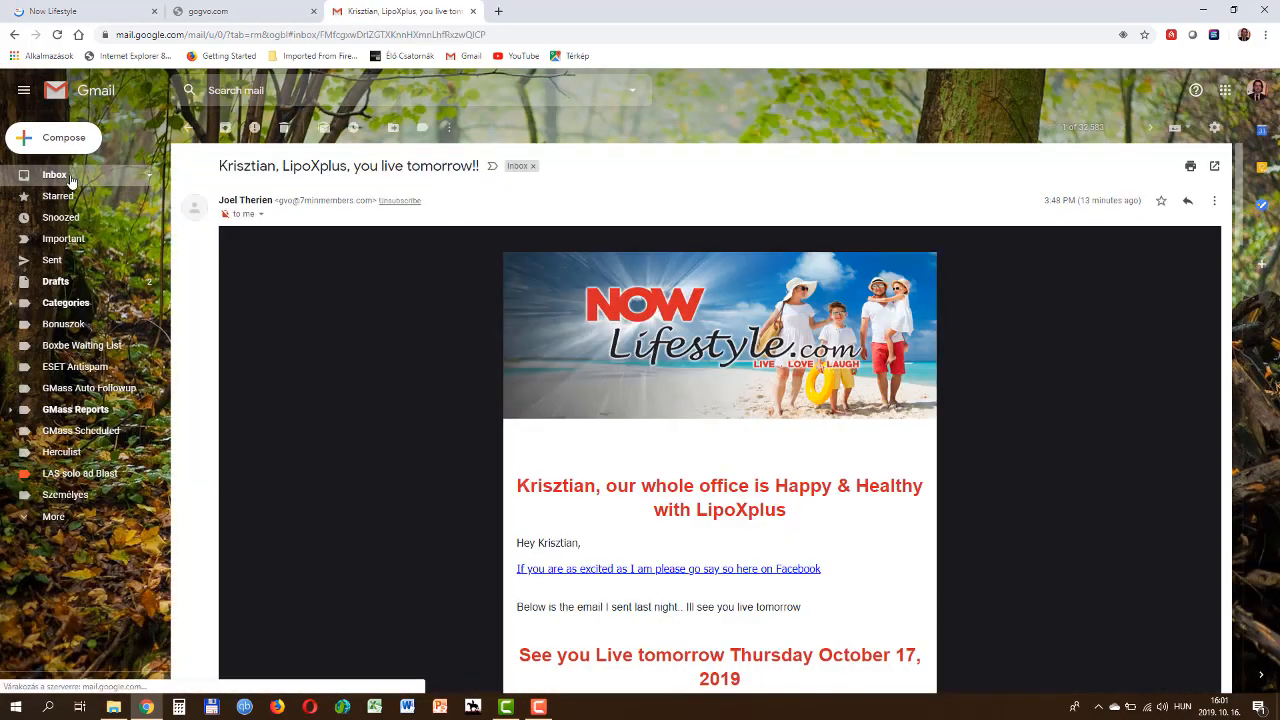
click(57, 175)
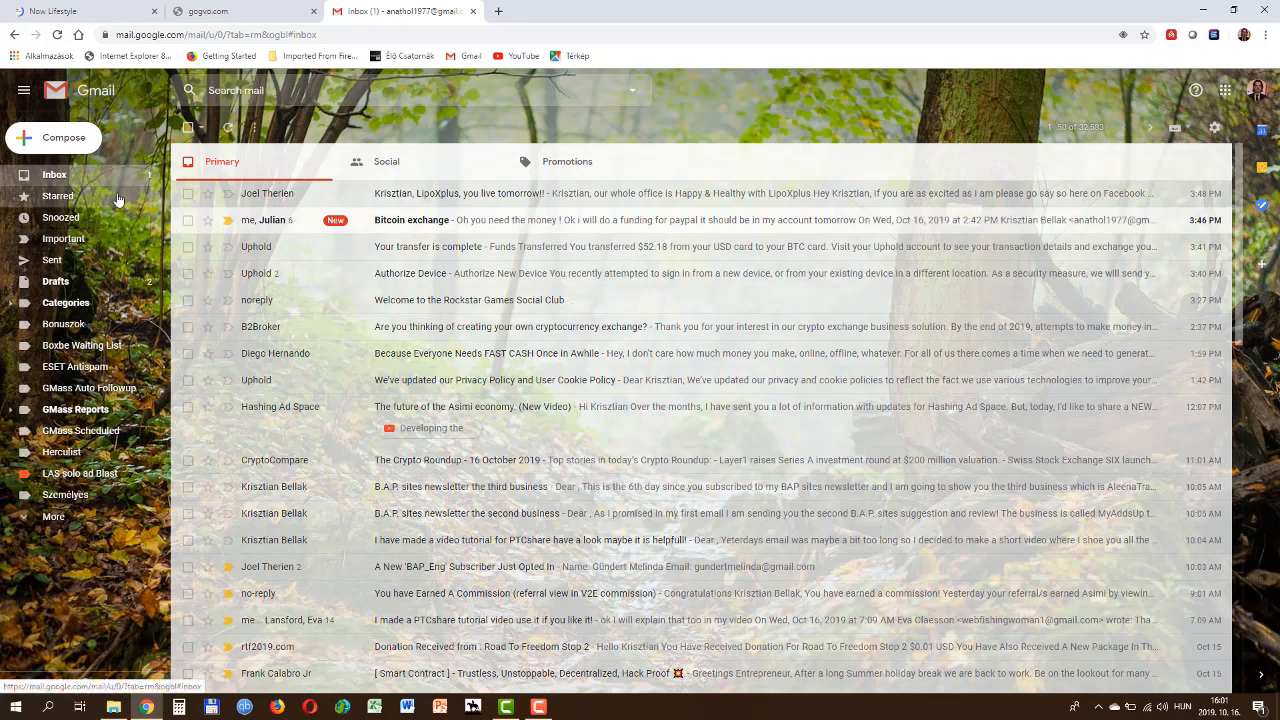
Check the tab with the form submission, close it and refresh the Gmail inbox.
click(252, 16)
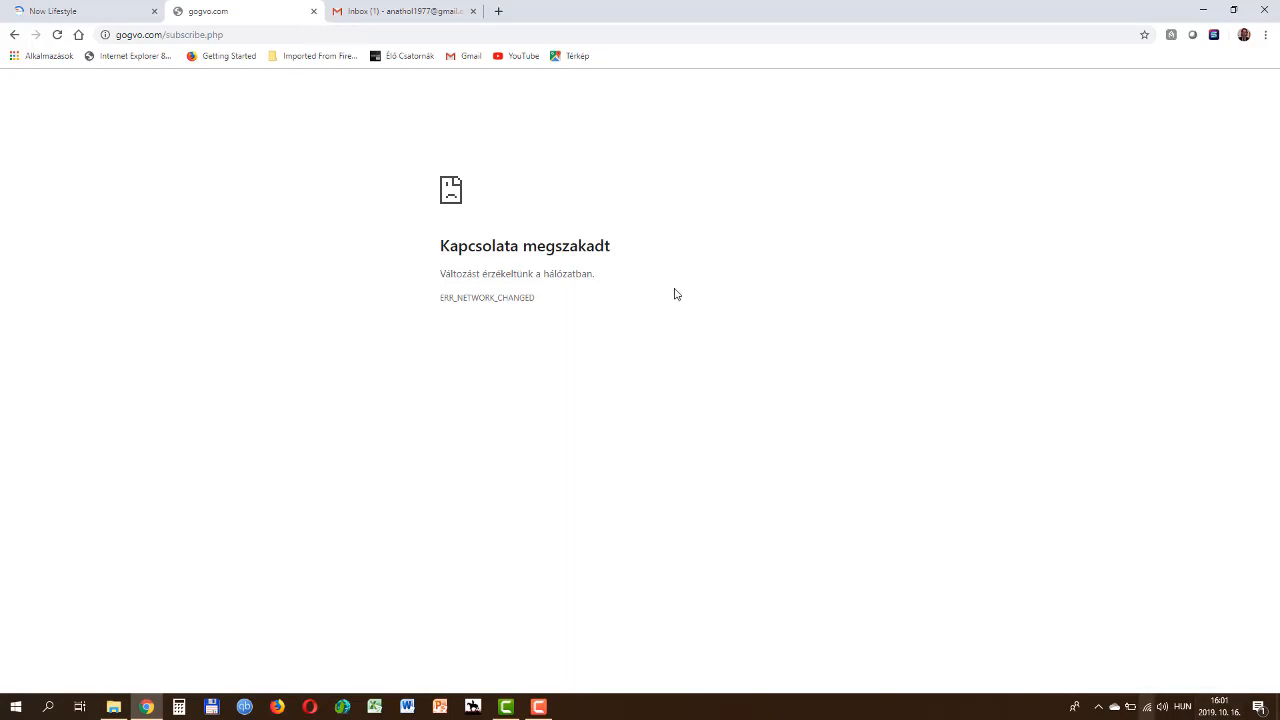
click(313, 11)
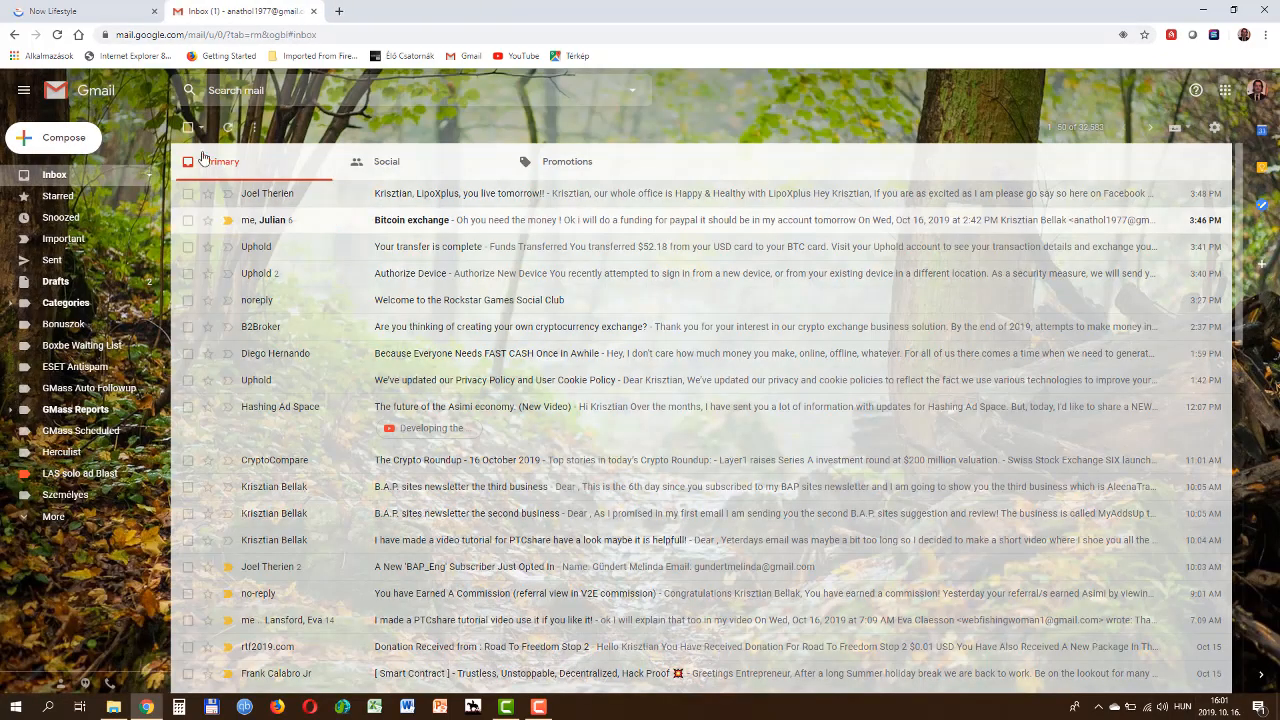
click(58, 177)
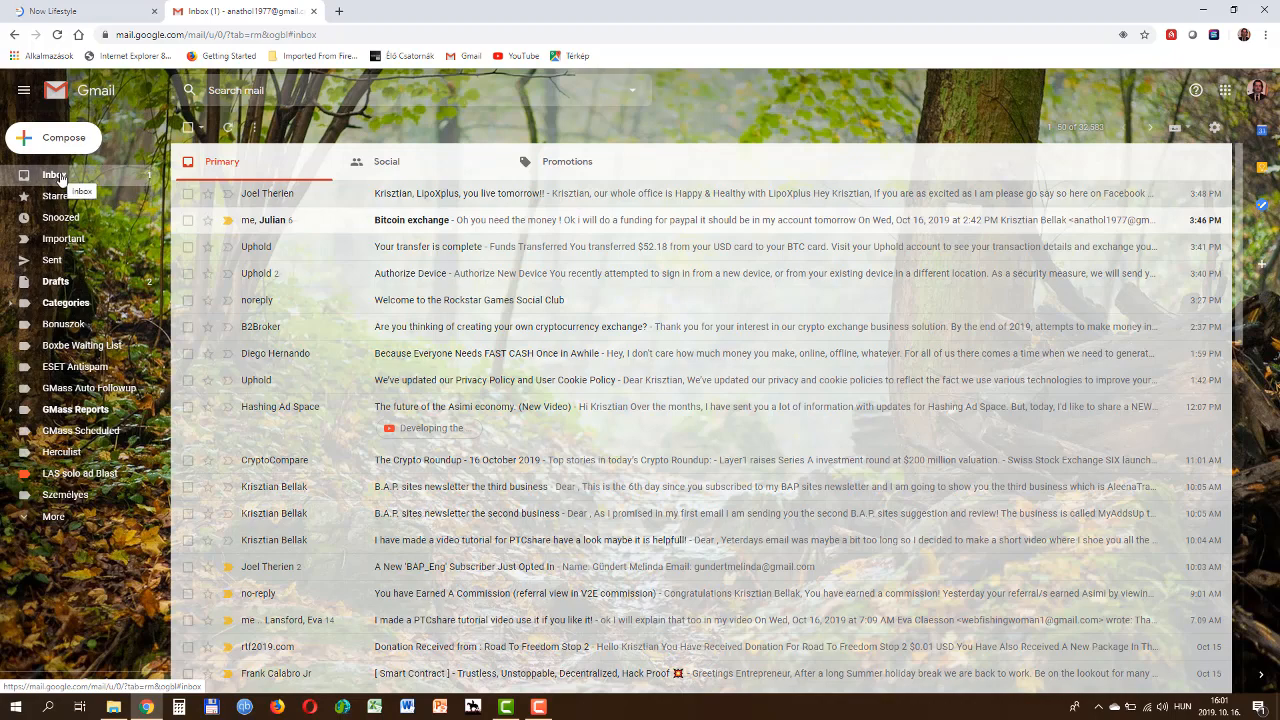
Return to the Page Builder dashboard, then disconnect the computer from its current Wi-Fi network and reconnect it.
click(55, 11)
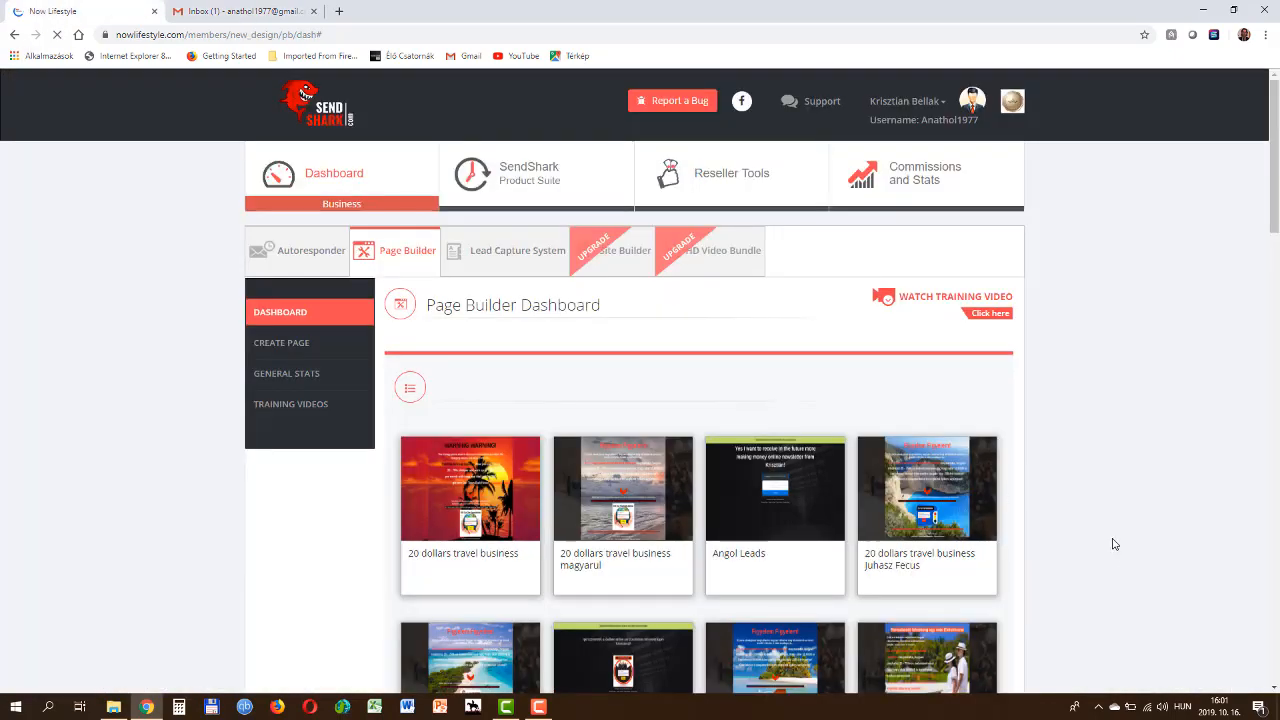
click(1148, 708)
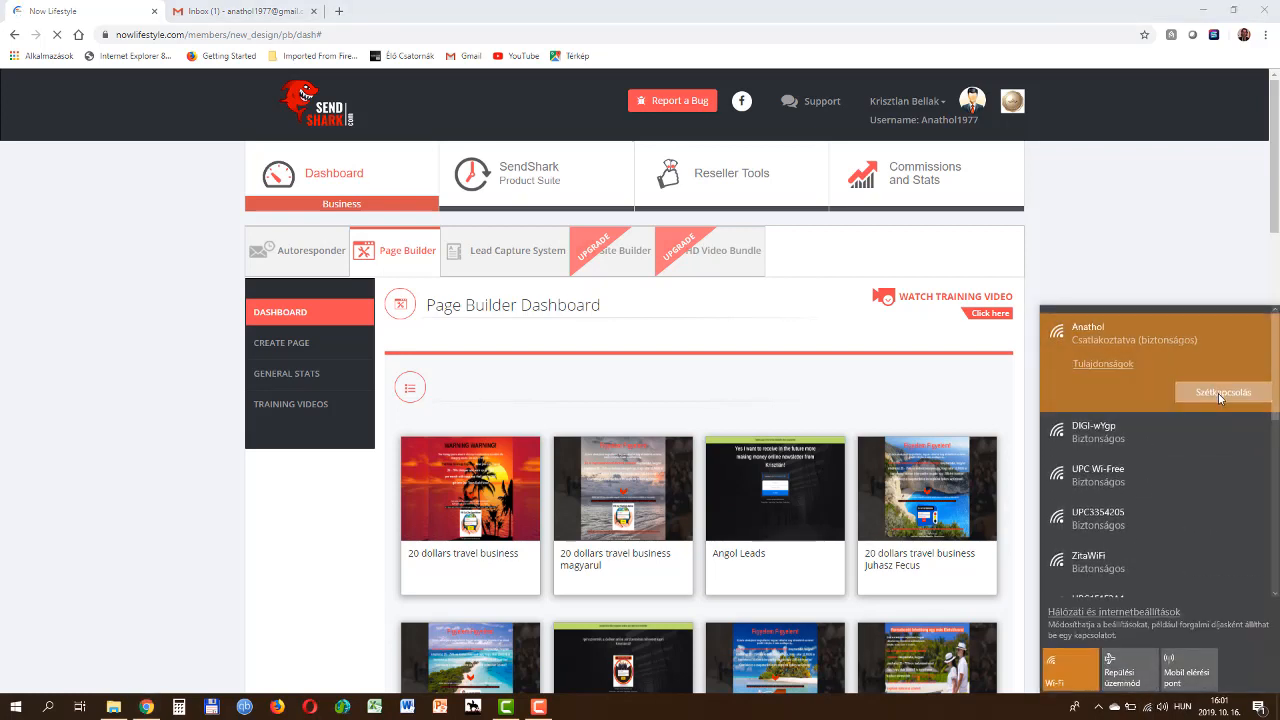
click(1244, 401)
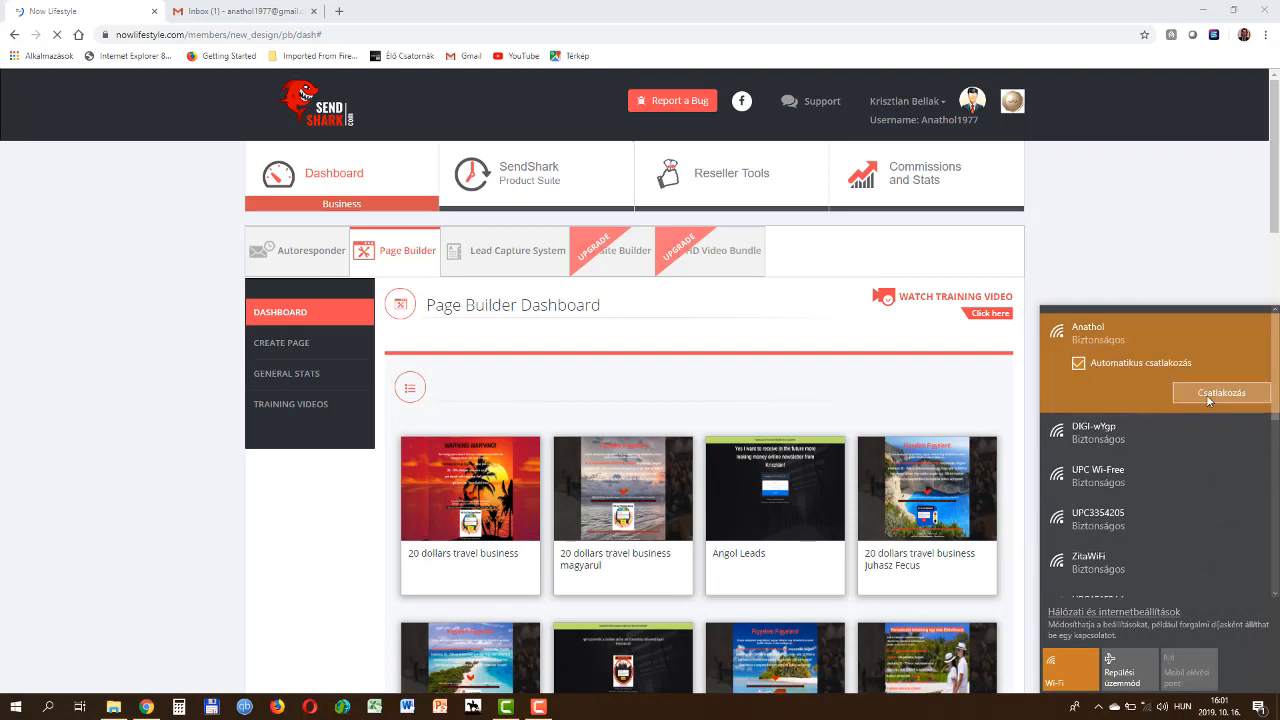
click(1224, 396)
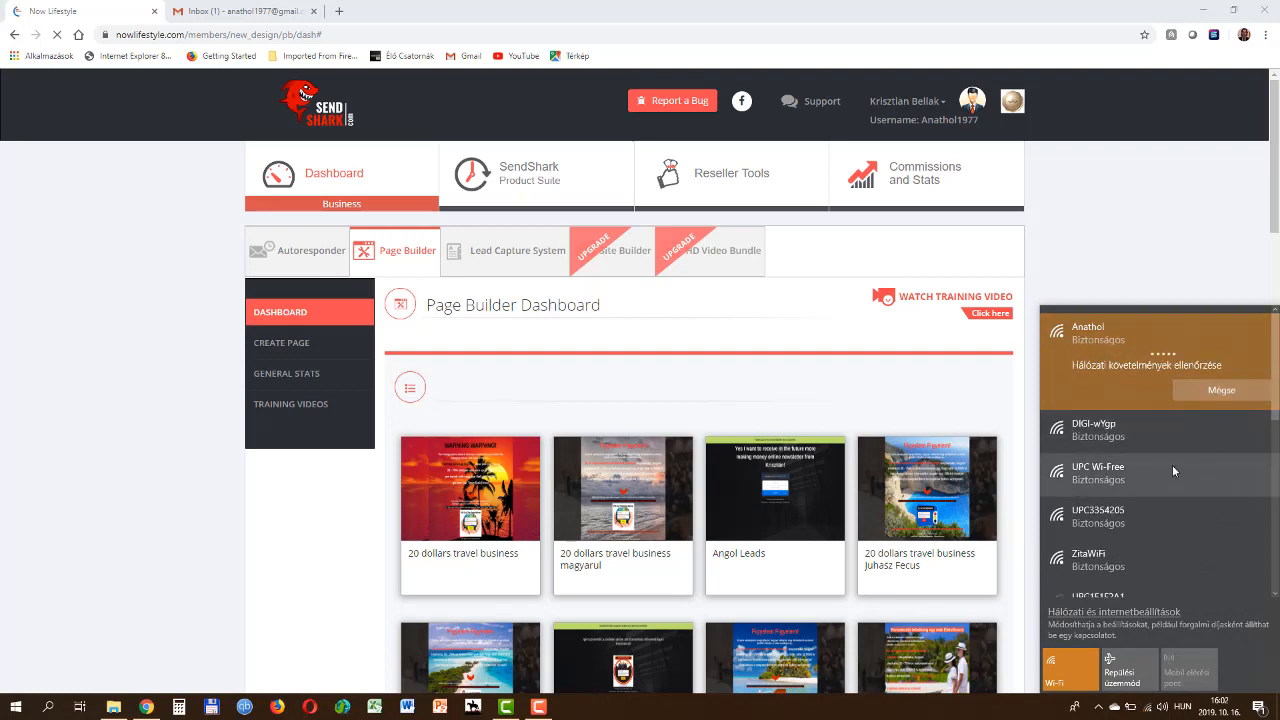
click(1114, 229)
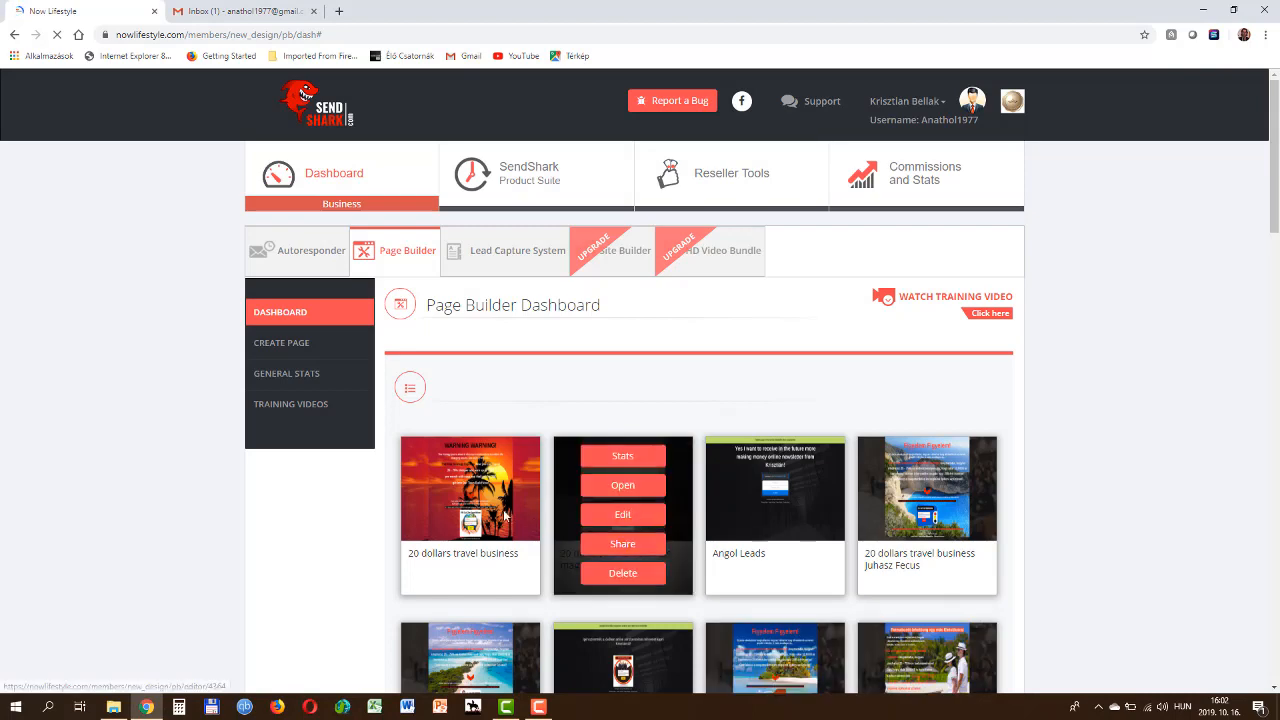
Look for the campaign e-mail in Gmail's Spam folder and return to the inbox.
click(240, 11)
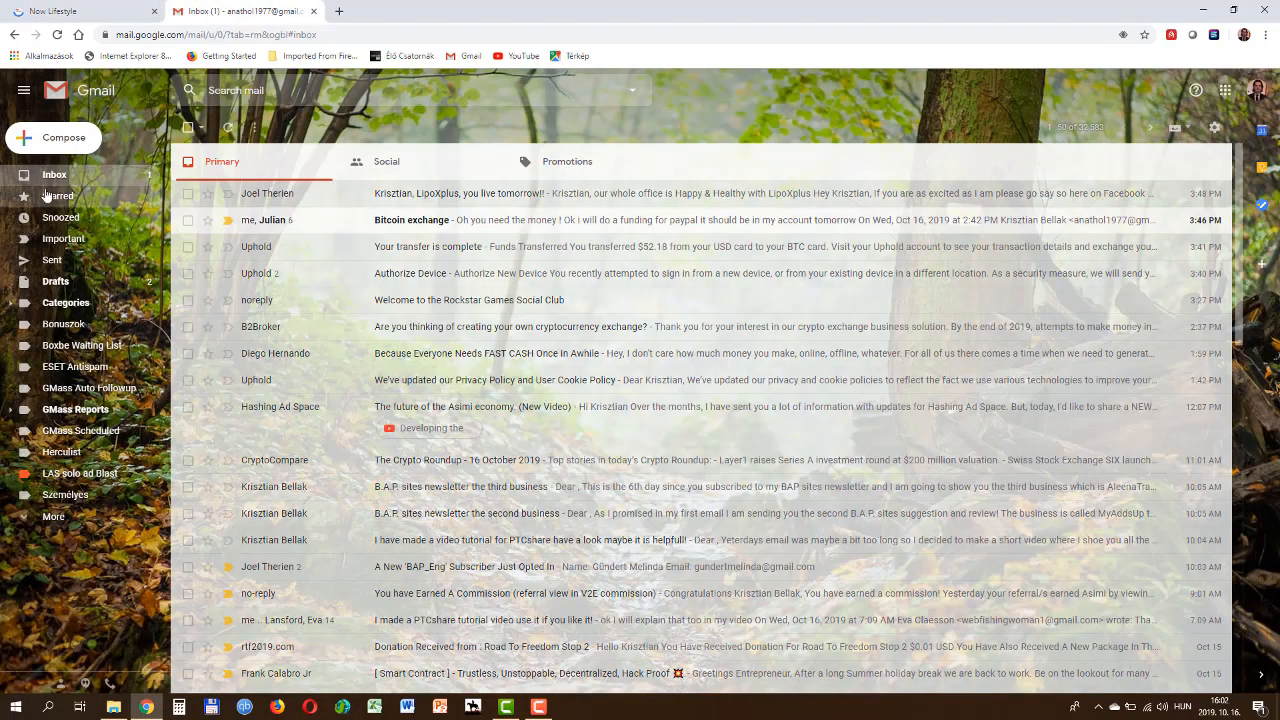
click(50, 516)
scroll(70, 522, down, 2)
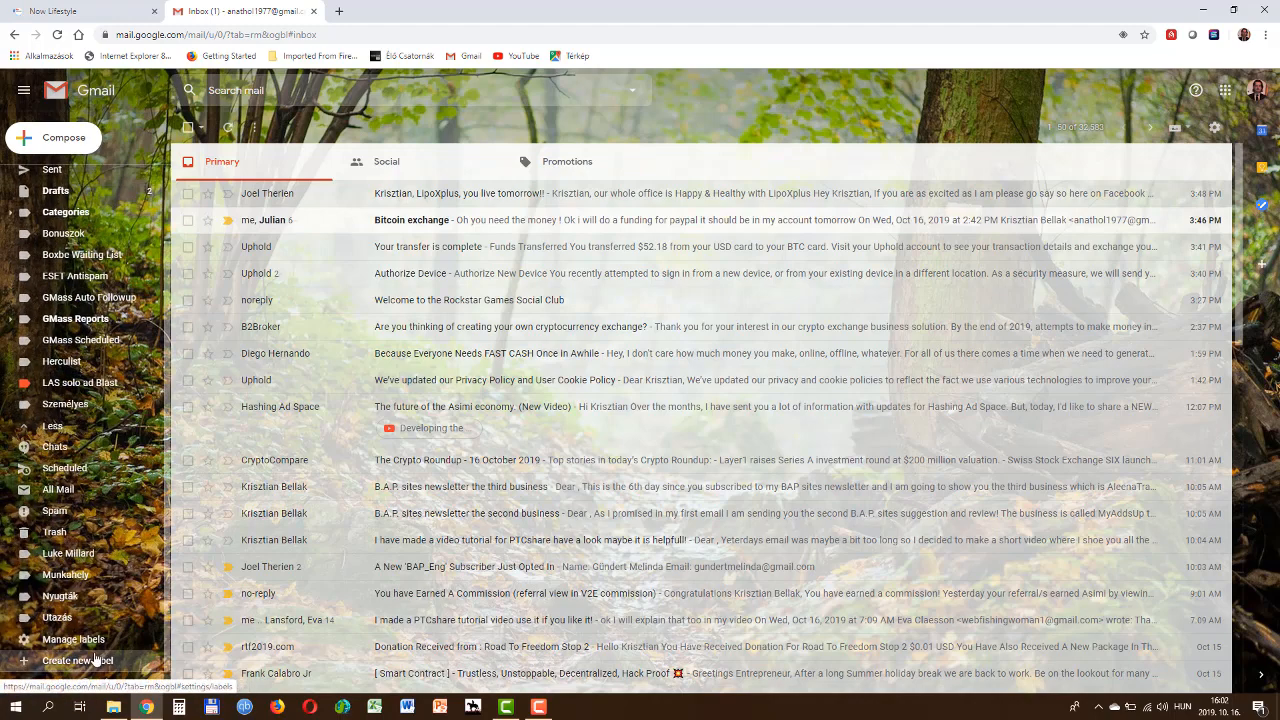
click(88, 518)
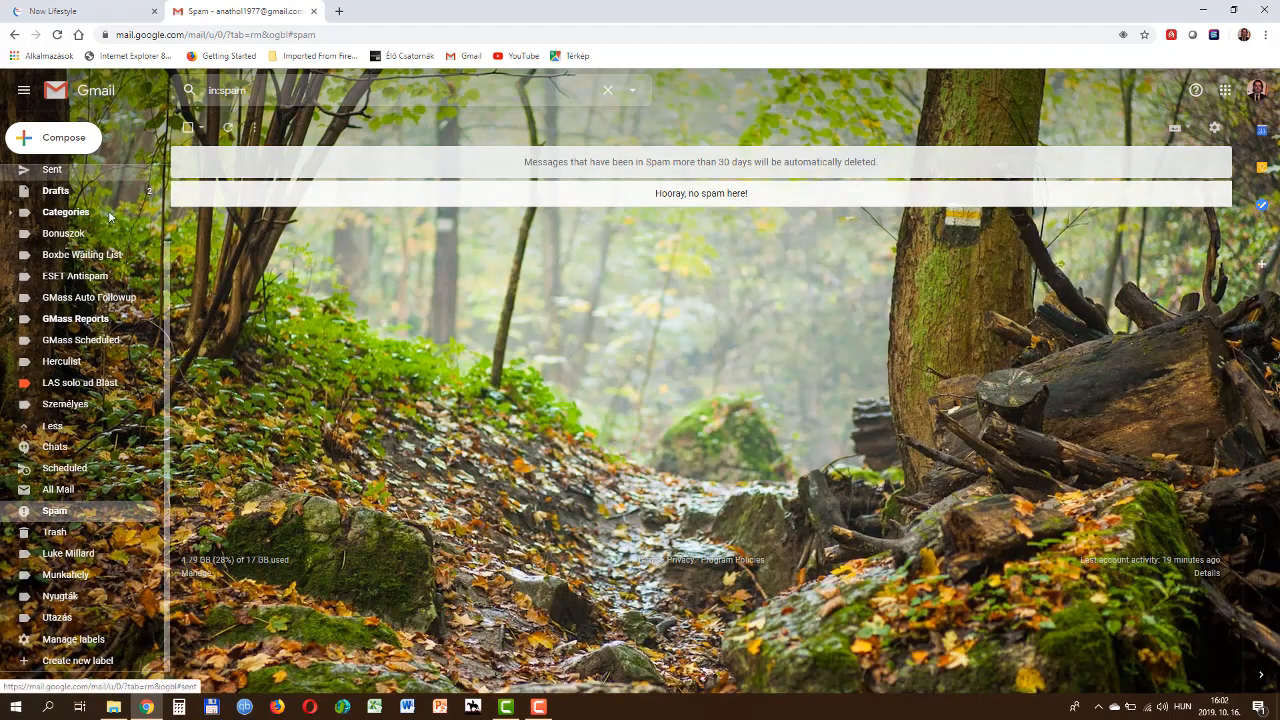
scroll(140, 274, up, 2)
click(54, 174)
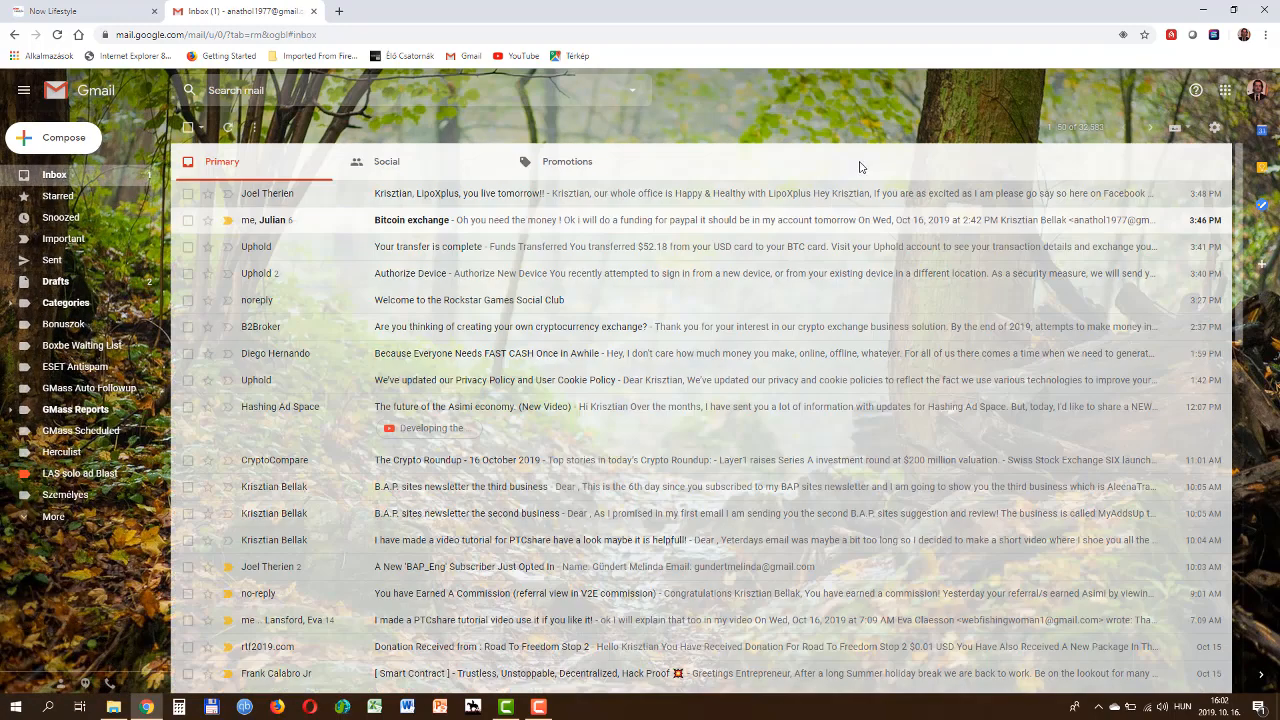
Open the second Gmail account in a new tab and check its Spam folder for the campaign e-mail.
click(1254, 98)
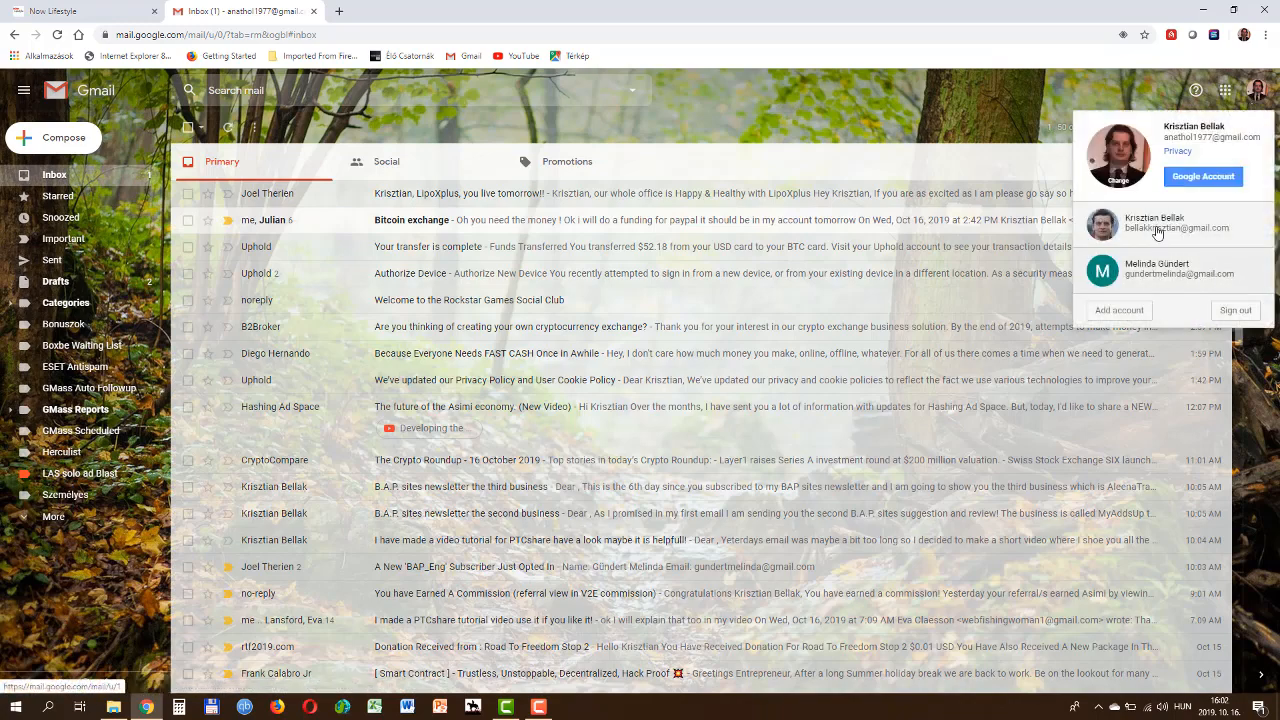
click(1140, 228)
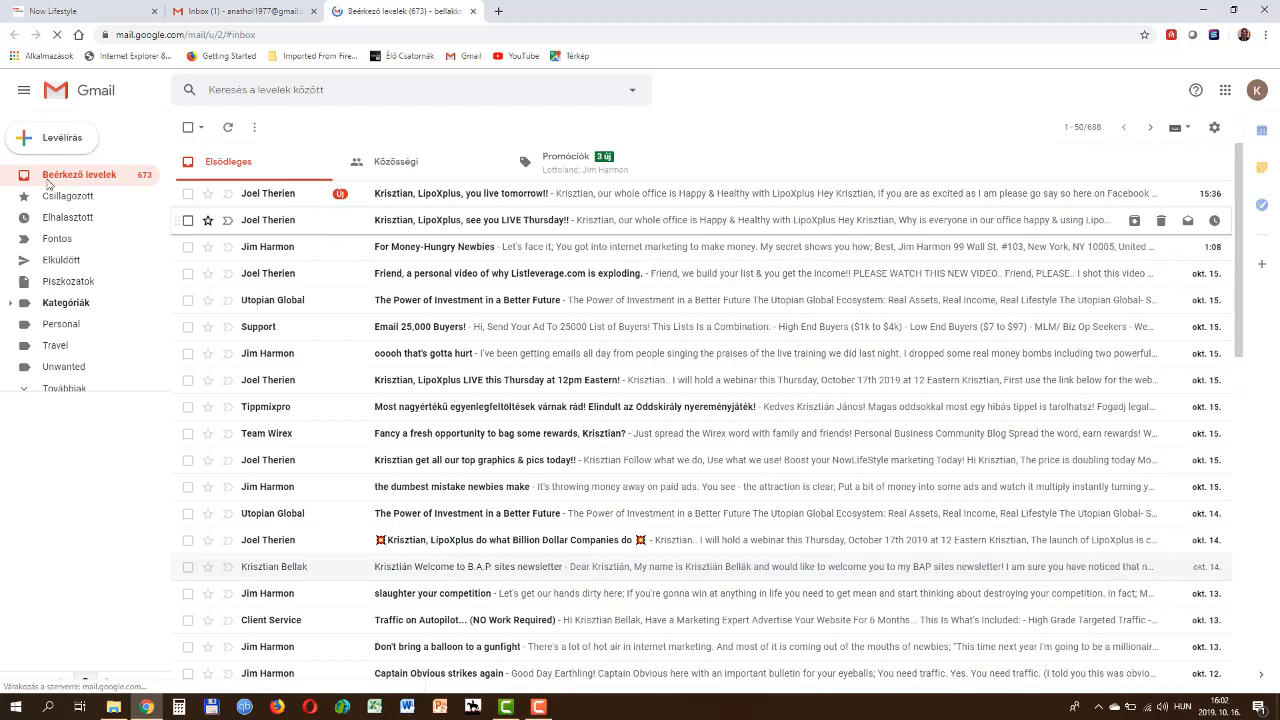
click(68, 388)
scroll(98, 350, down, 3)
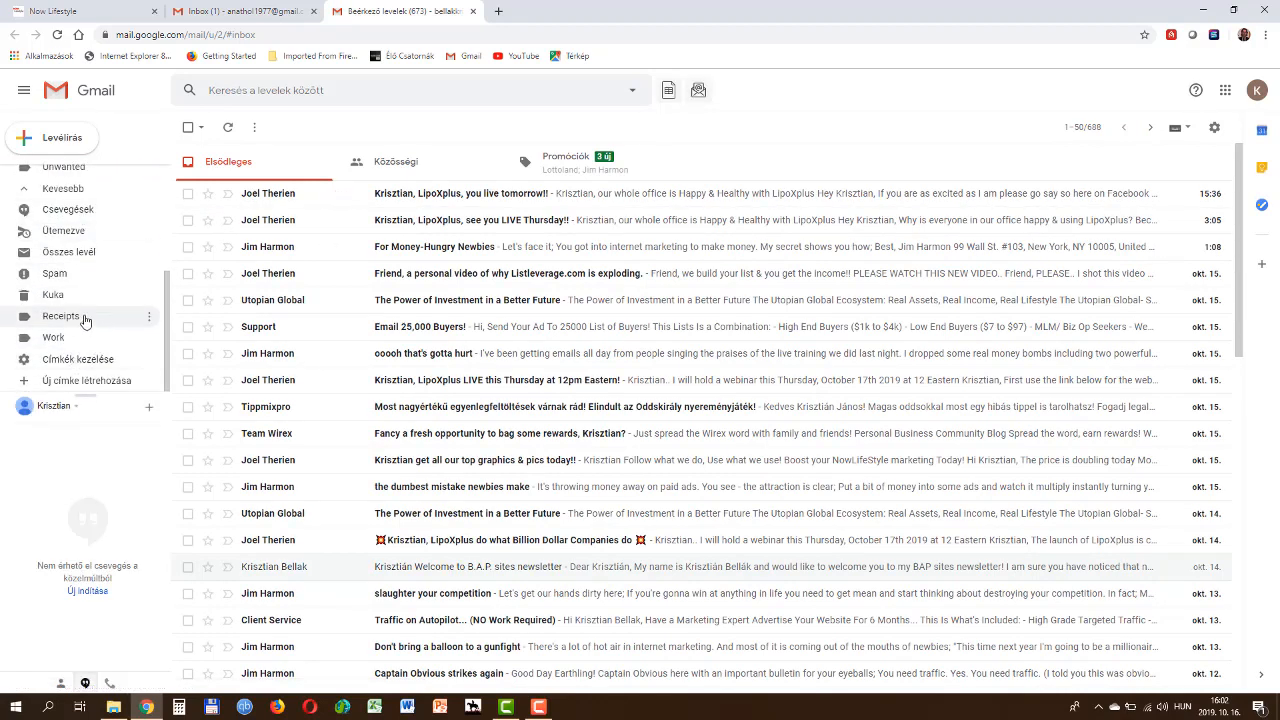
click(70, 296)
click(60, 274)
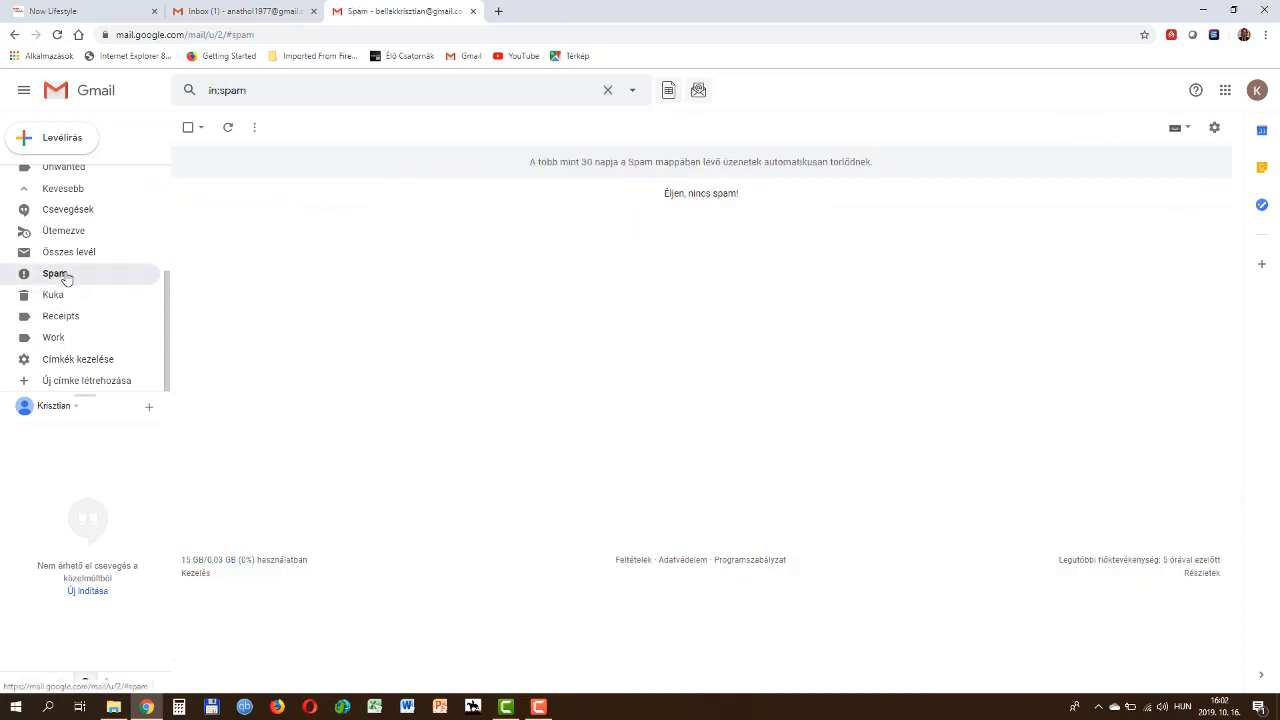
scroll(114, 291, up, 5)
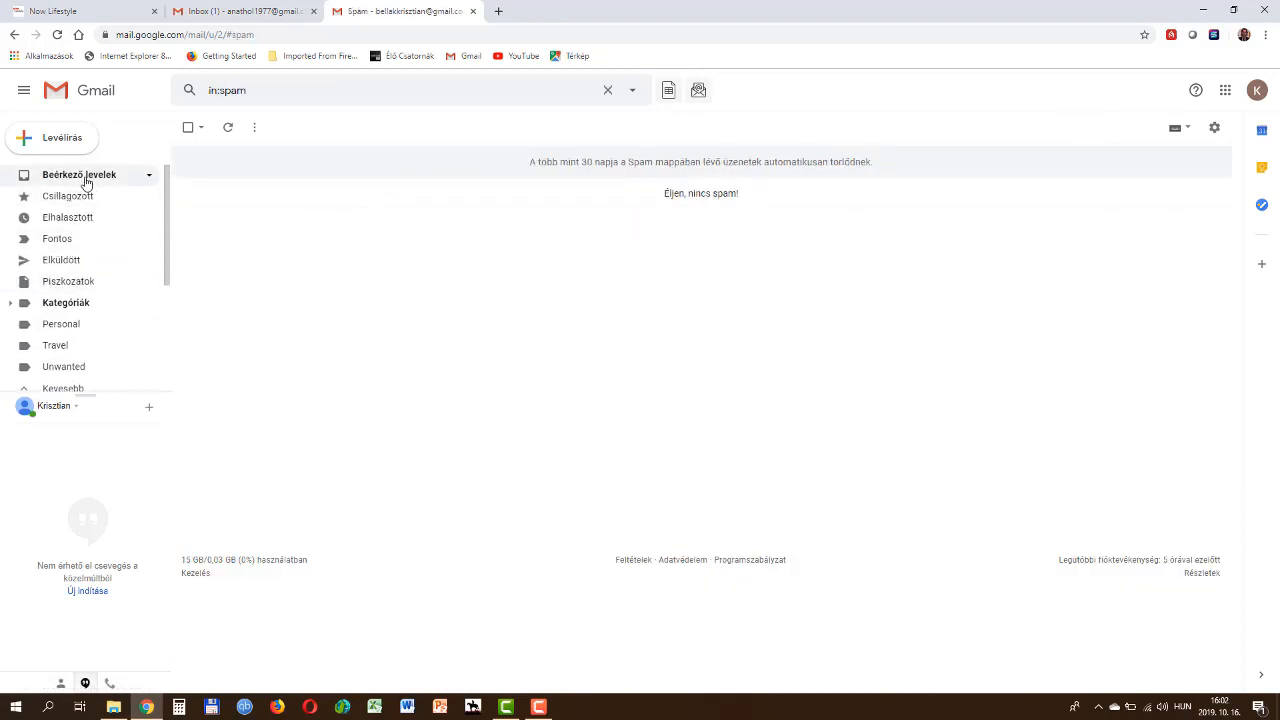
Check the second account's primary inbox and Promotions, close its tab and reload the first account's inbox.
click(89, 176)
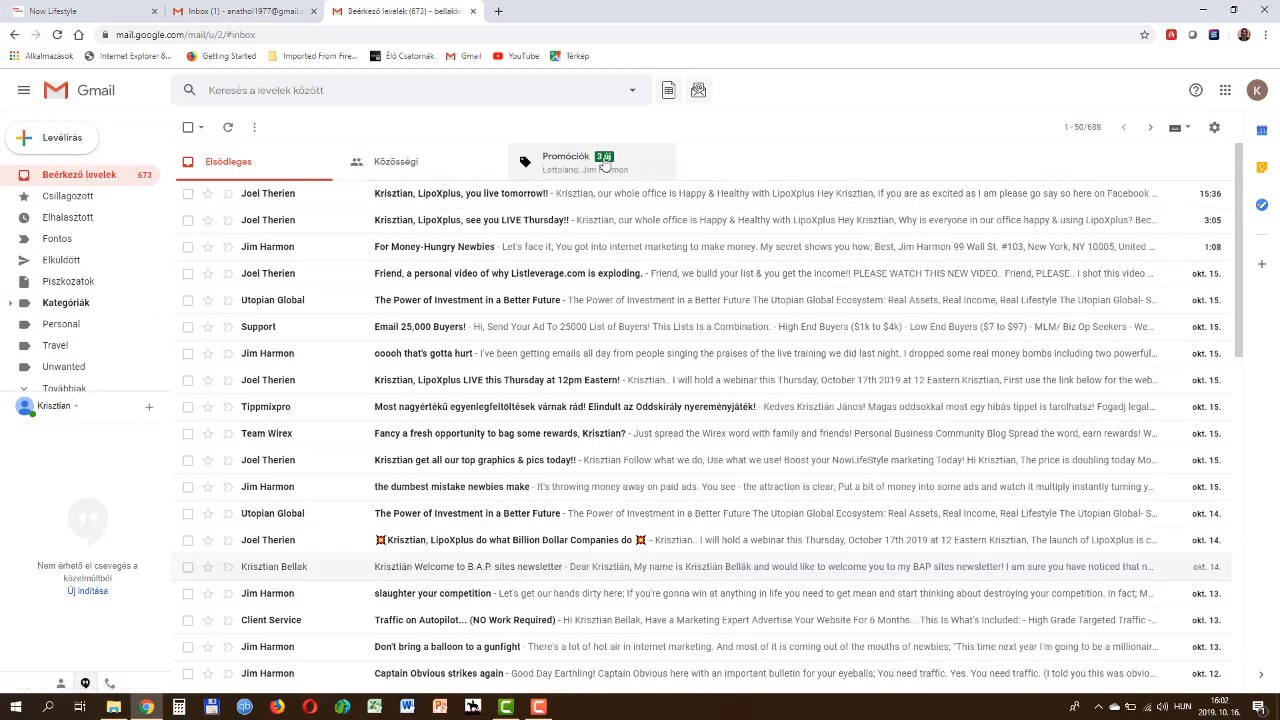
click(604, 163)
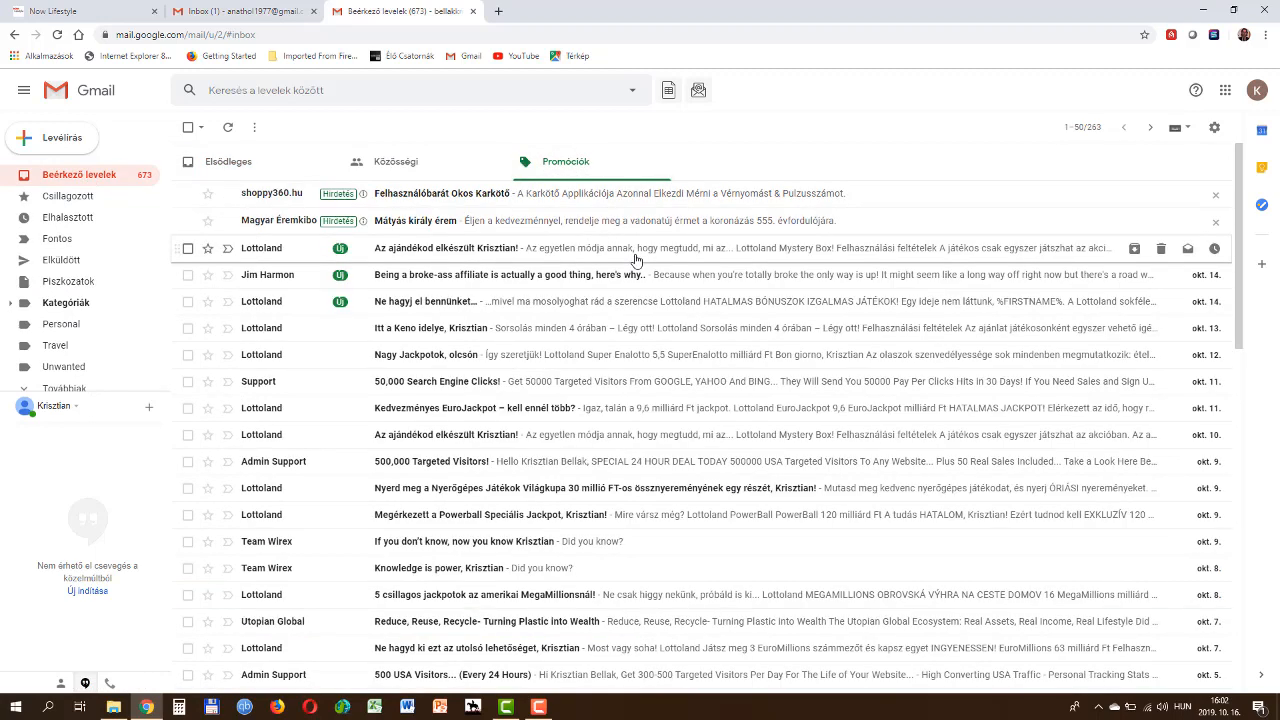
click(473, 11)
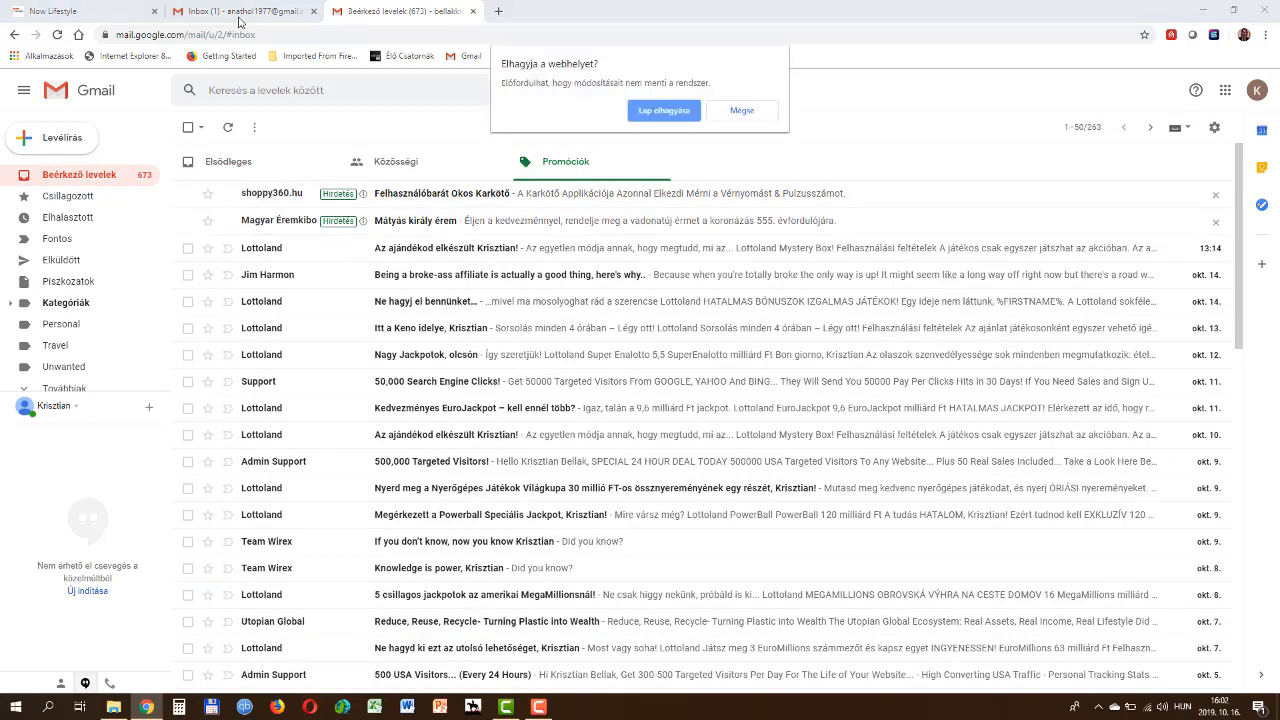
click(662, 110)
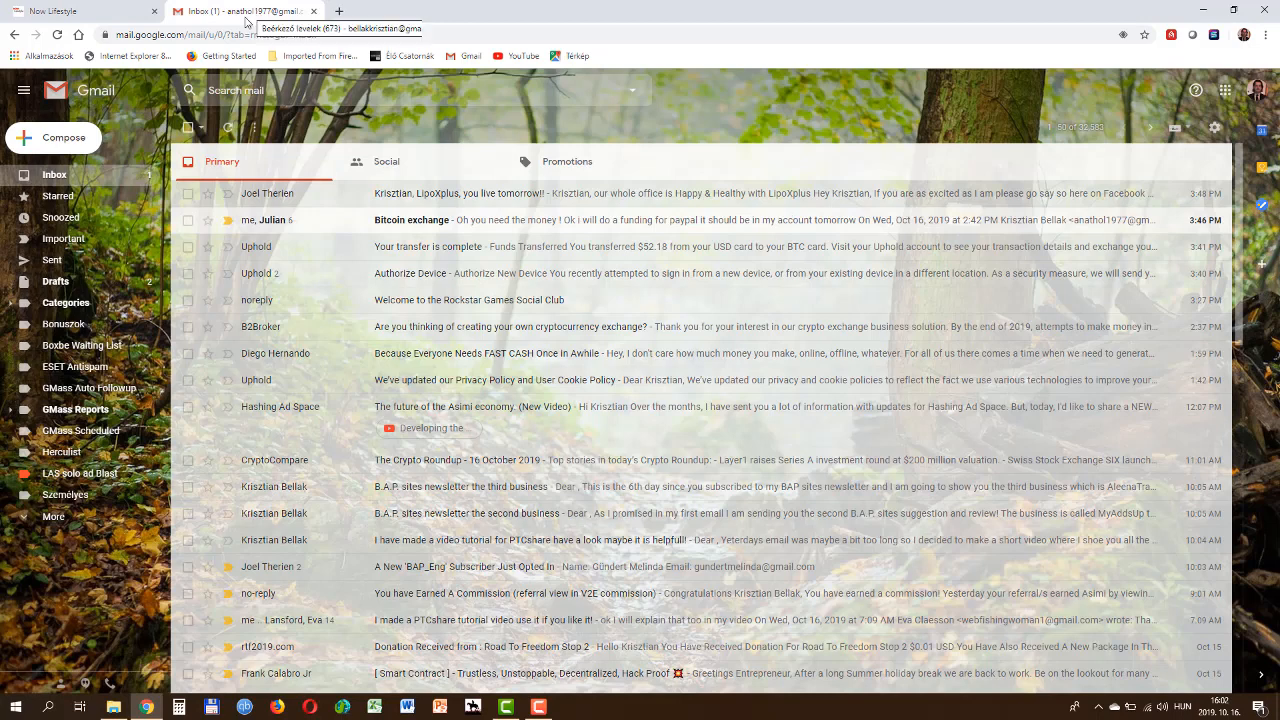
click(63, 174)
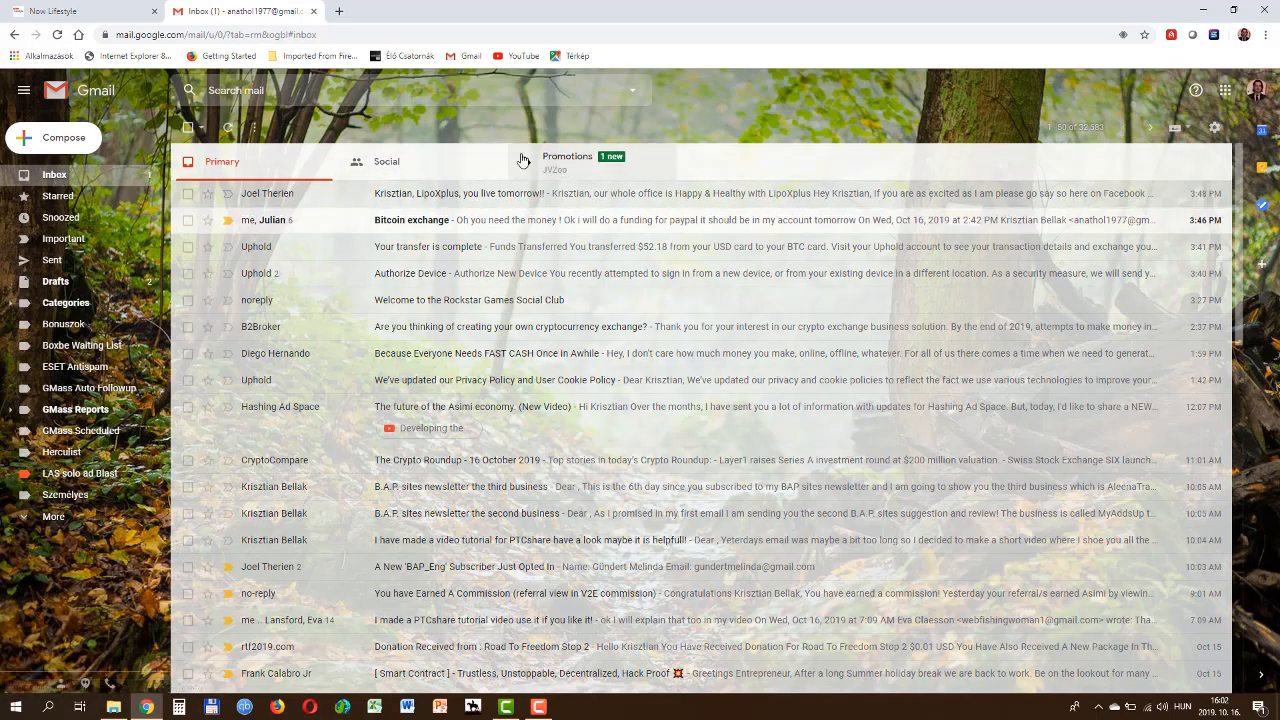
Open the live testeng opt-in page from the Page Builder dashboard on Now Lifestyle.
click(65, 11)
scroll(775, 462, down, 15)
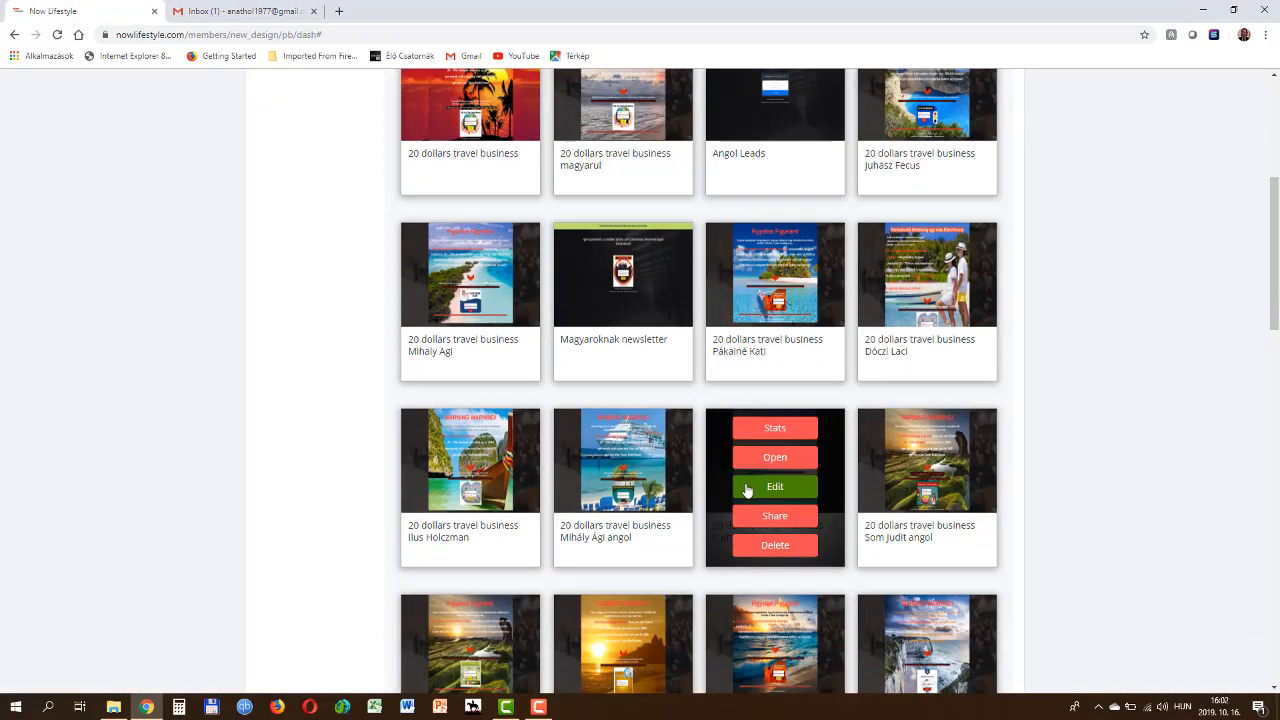
scroll(591, 563, down, 3)
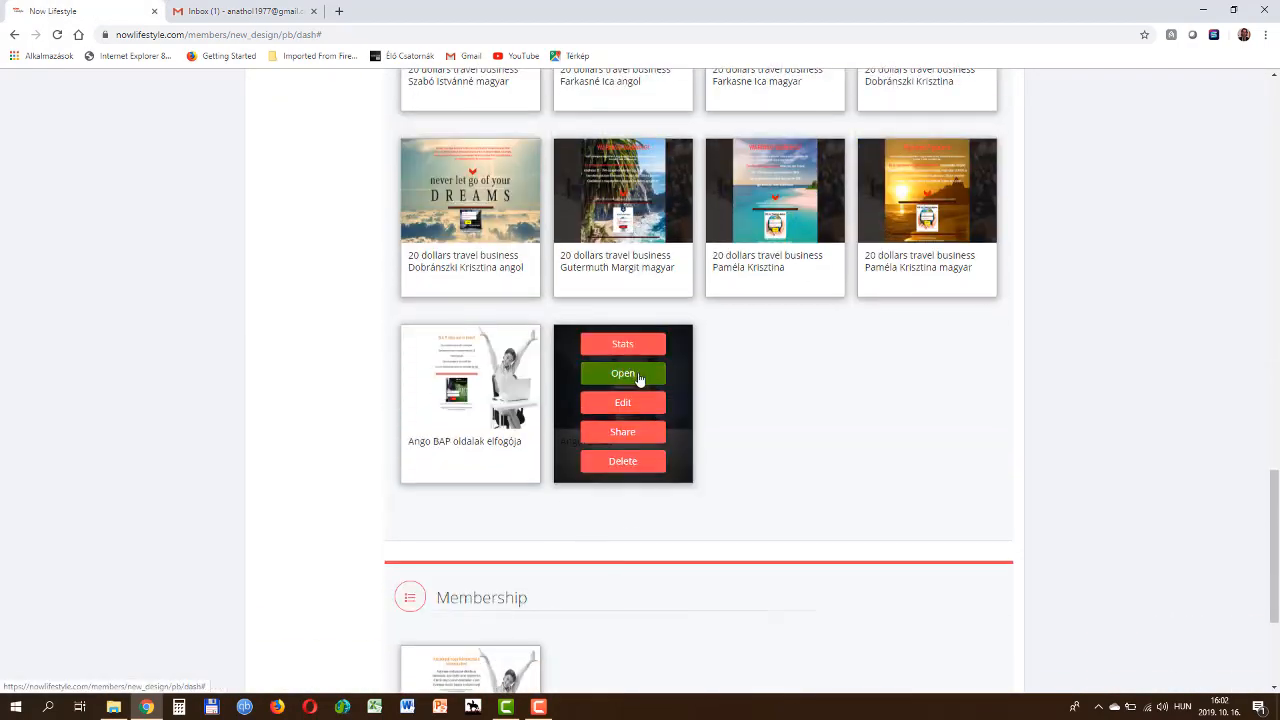
click(628, 373)
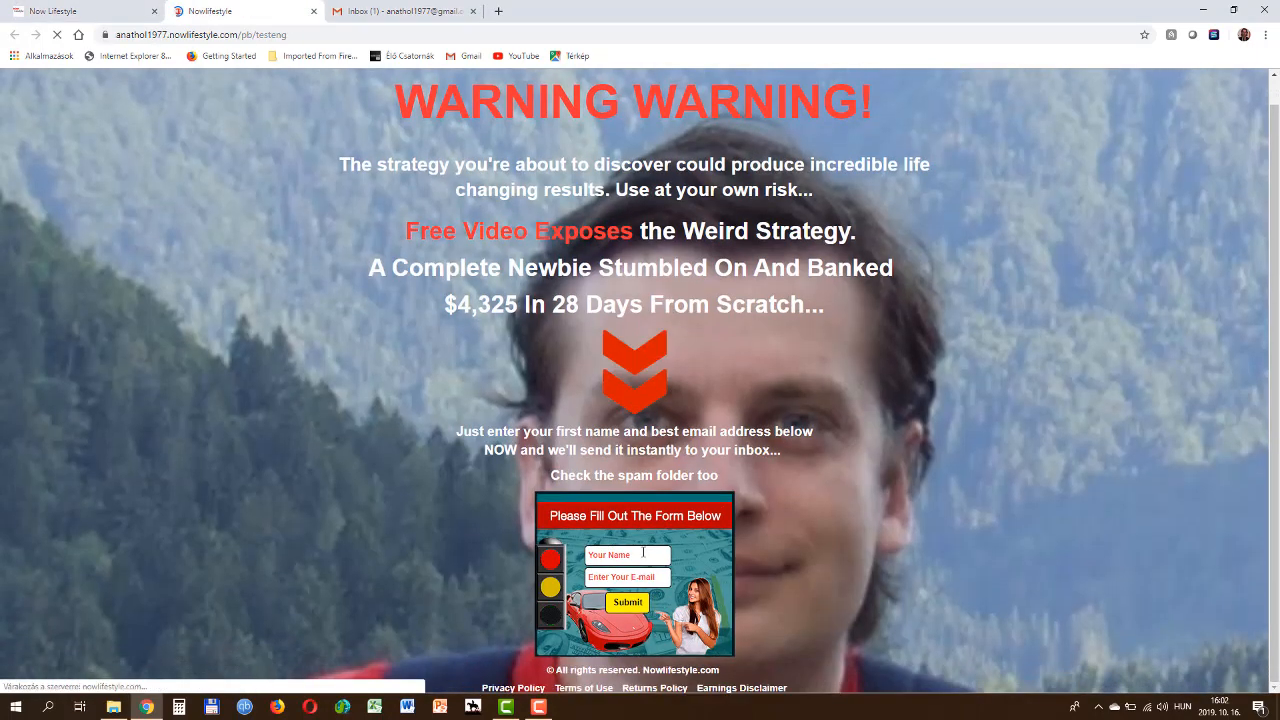
Fill in the opt-in form with the subscriber's first name and e-mail address from the saved suggestions and submit it.
click(638, 557)
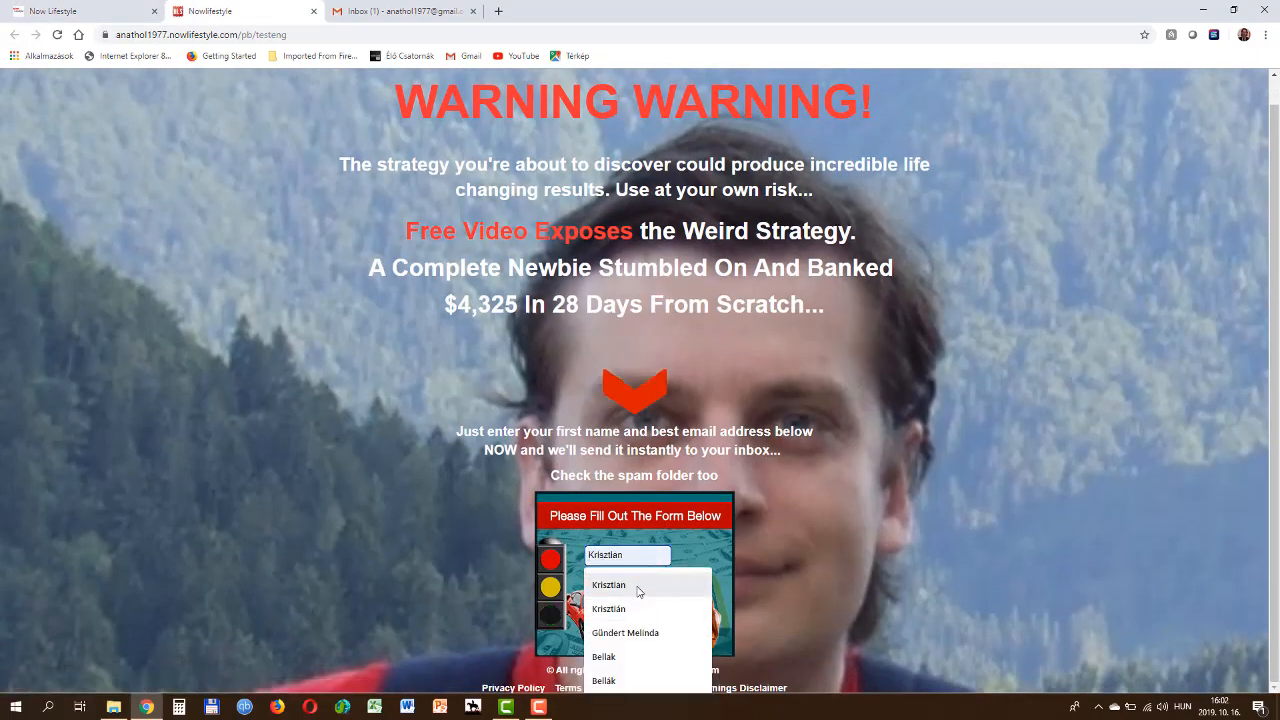
click(637, 587)
click(618, 577)
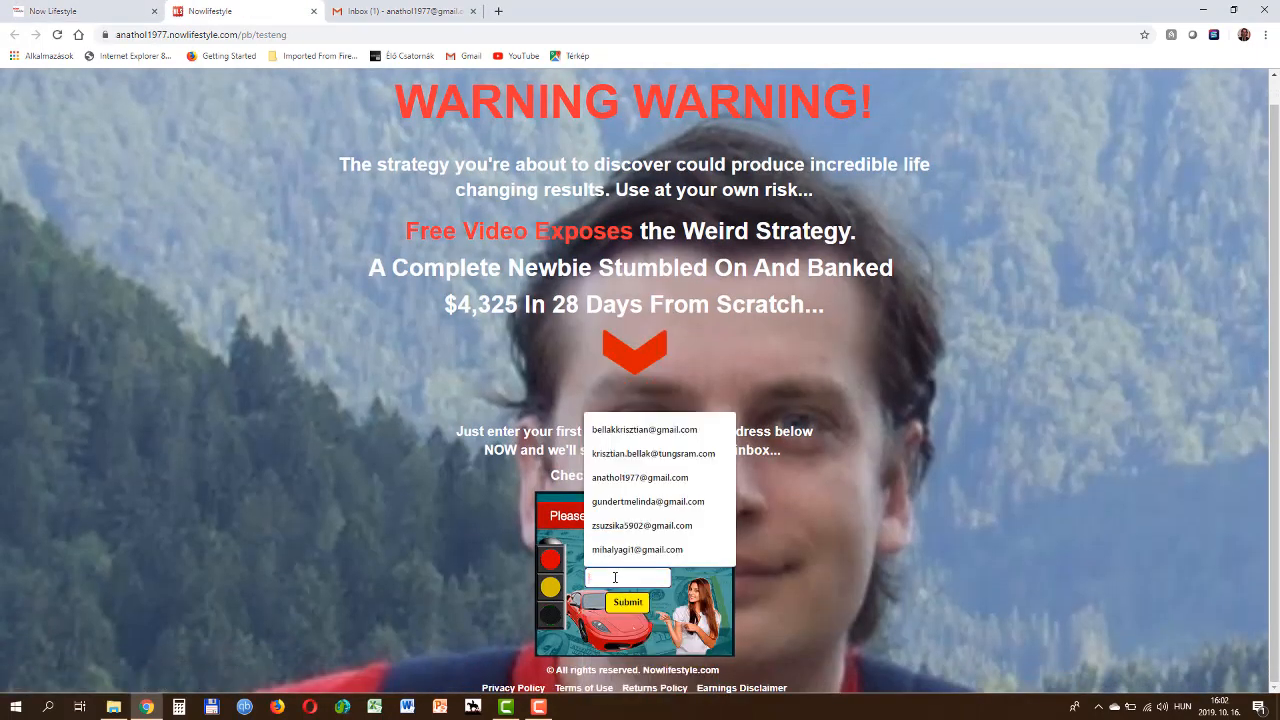
click(686, 431)
click(630, 603)
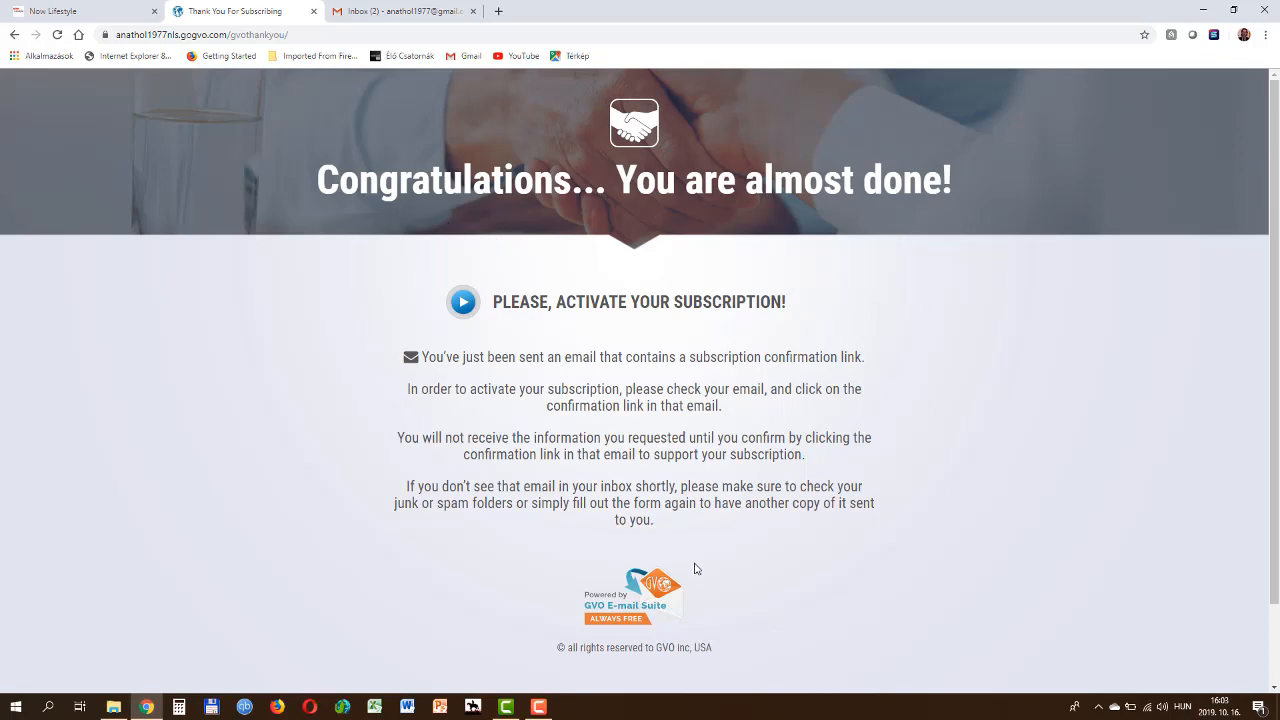
Read the new-subscriber notification for the test_eng campaign in Gmail and return to the inbox.
click(390, 12)
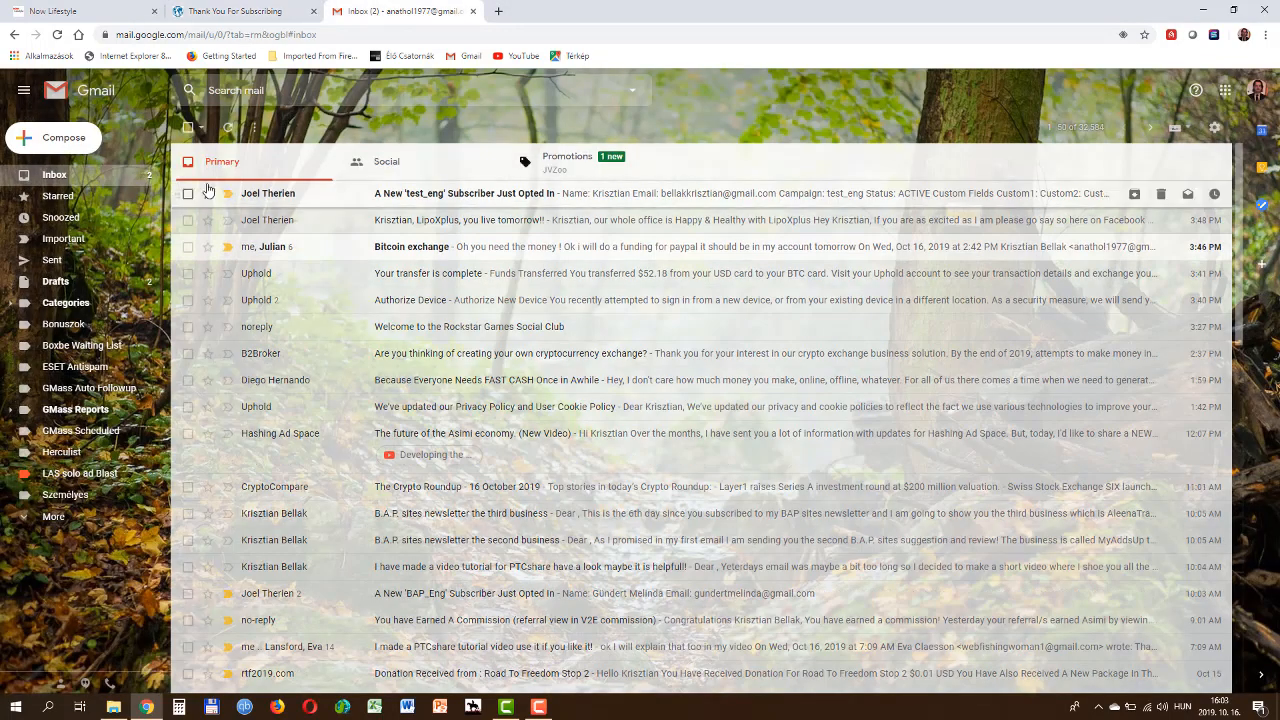
click(456, 196)
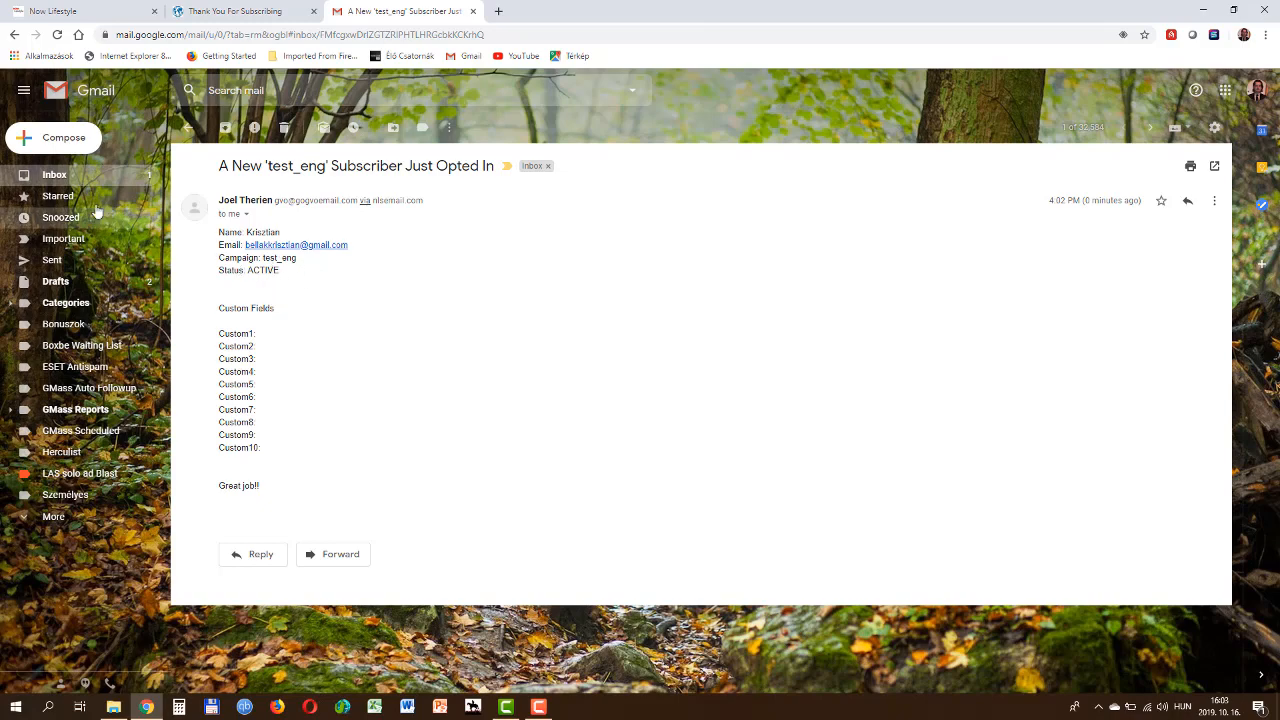
click(55, 175)
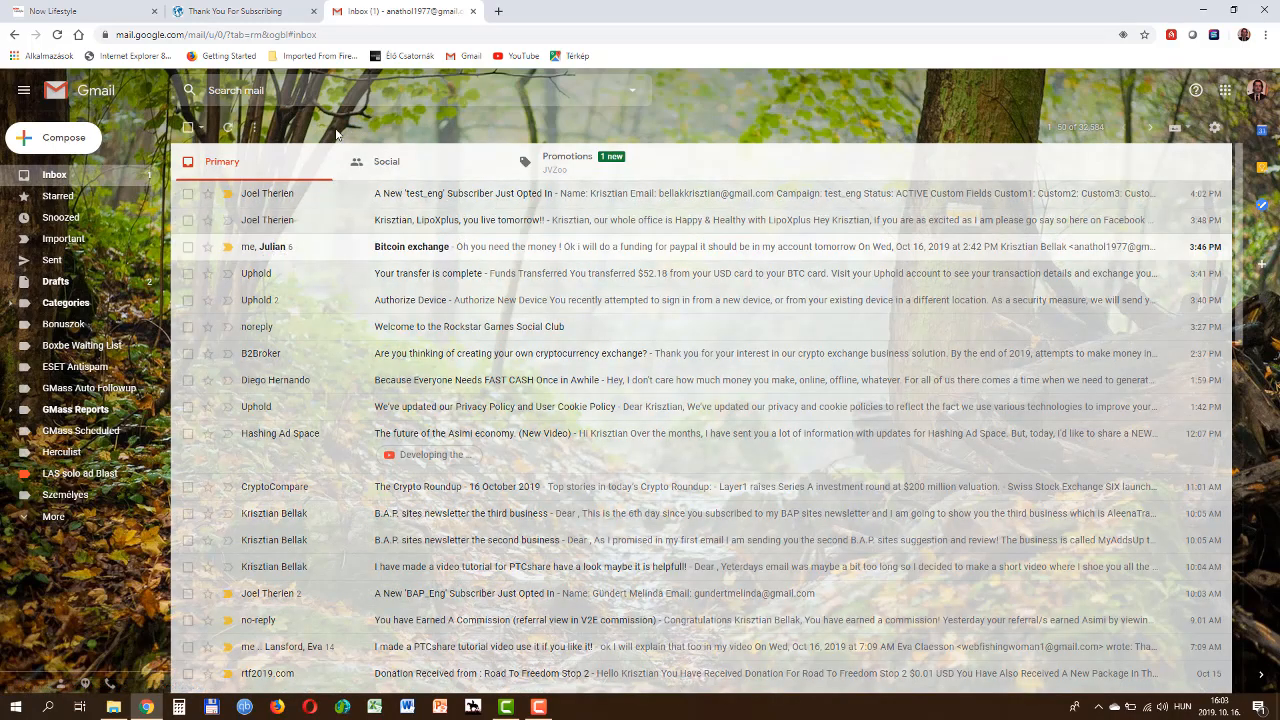
Close the subscription thank-you page and place the Gmail tab before the Now Lifestyle tab.
click(222, 10)
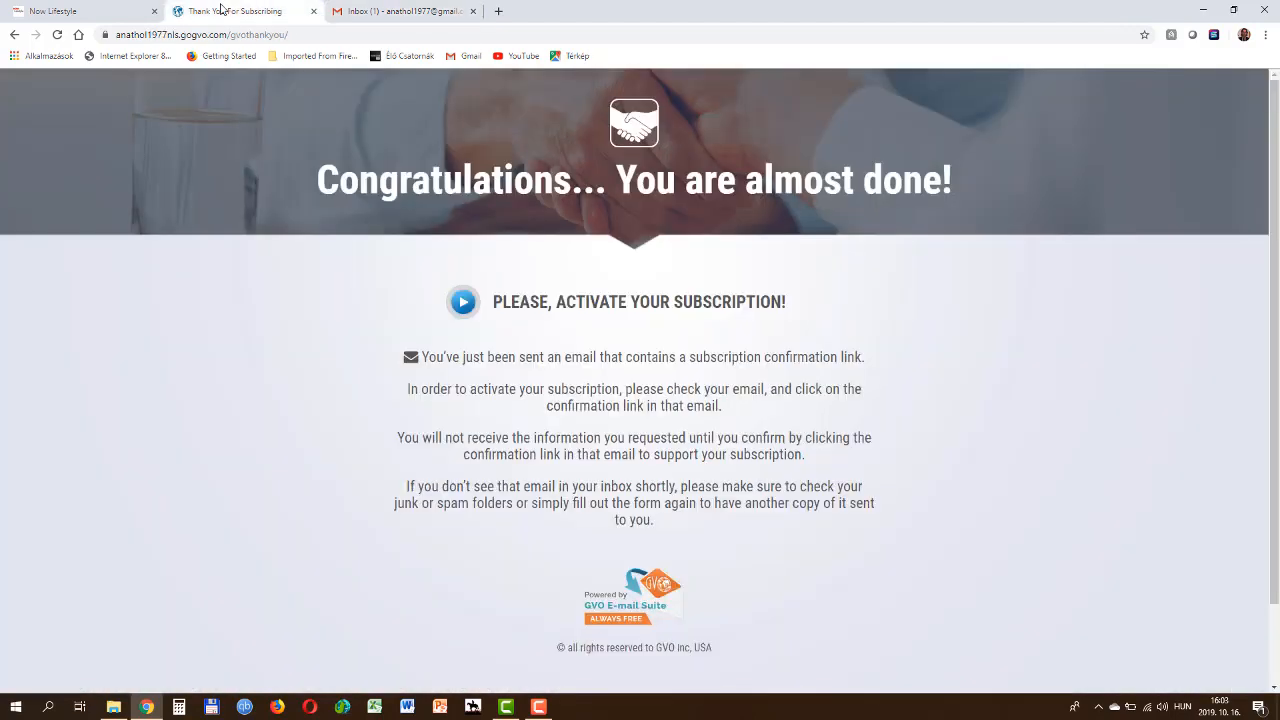
click(313, 12)
drag(300, 10, 80, 10)
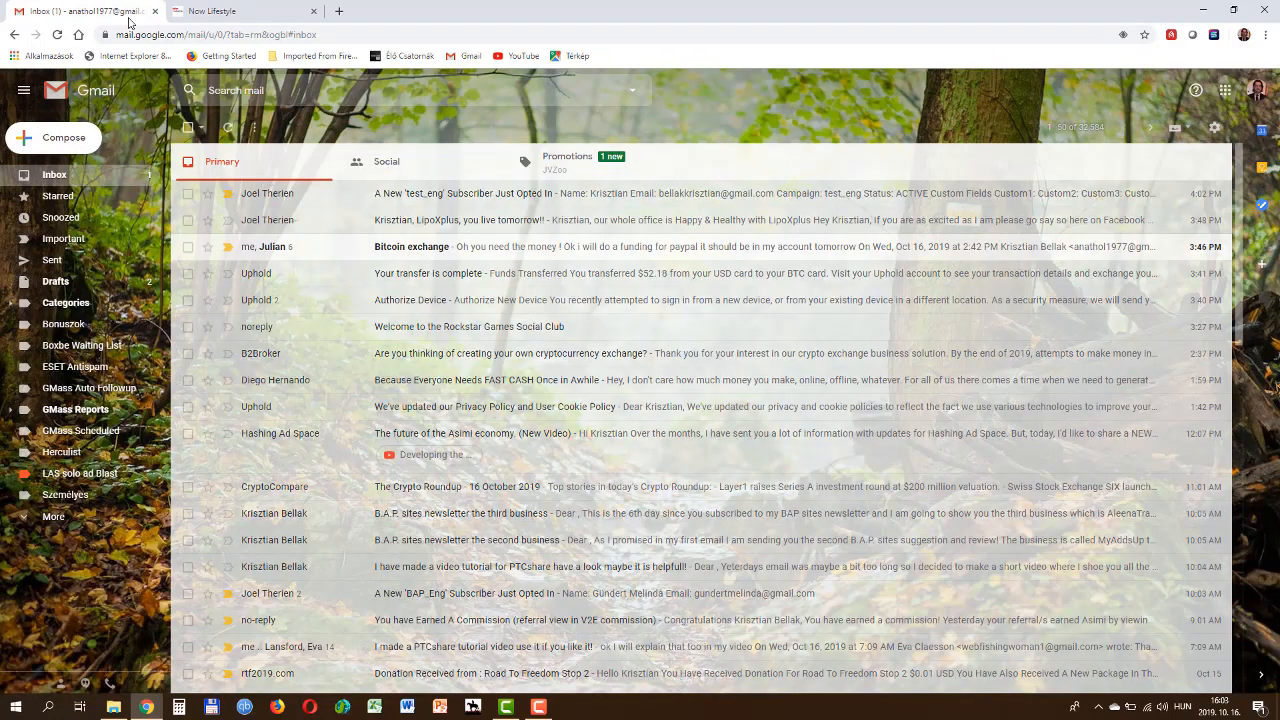
Open the Autoresponder's subscribers list on Now Lifestyle and show the subscribers of the test_eng campaign.
click(273, 10)
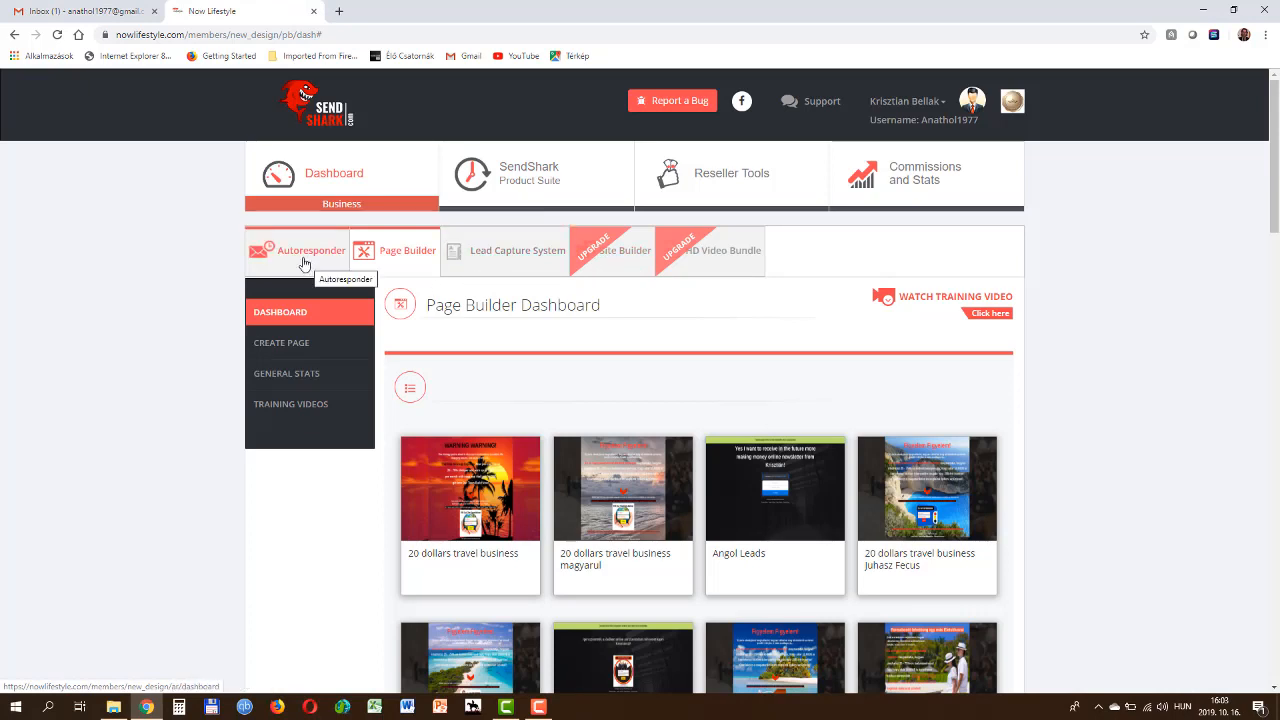
click(303, 262)
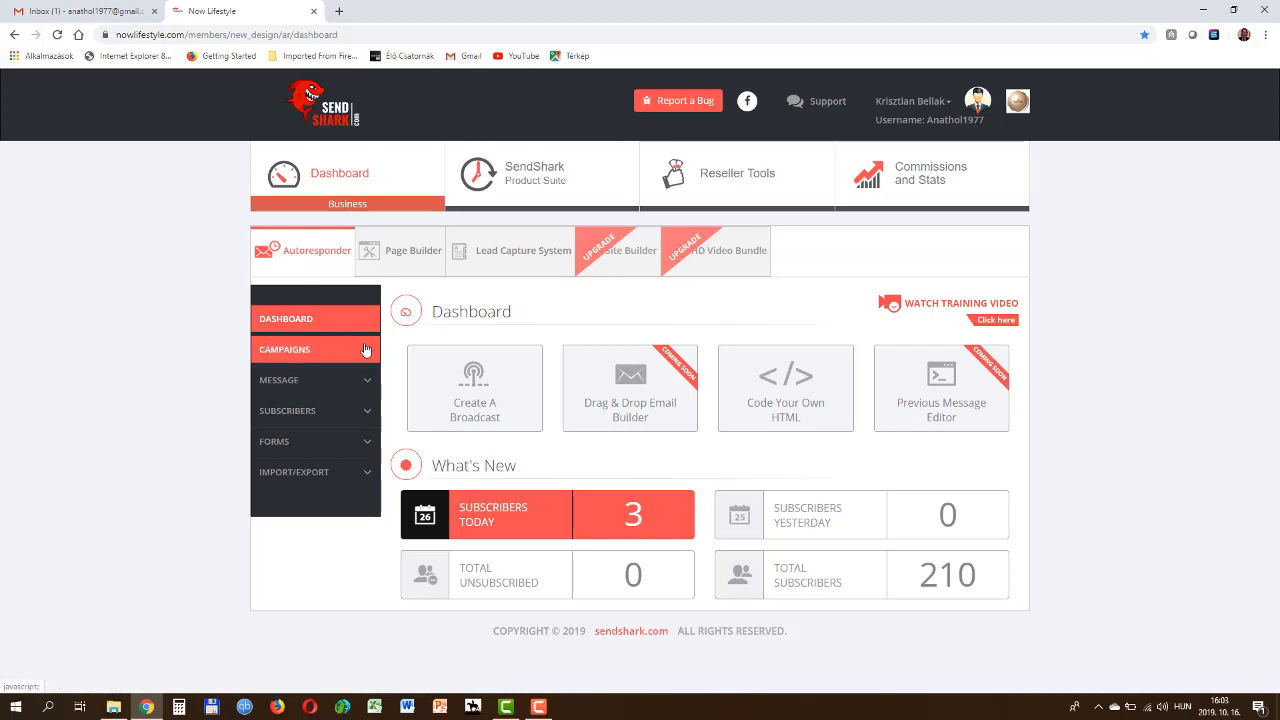
click(309, 410)
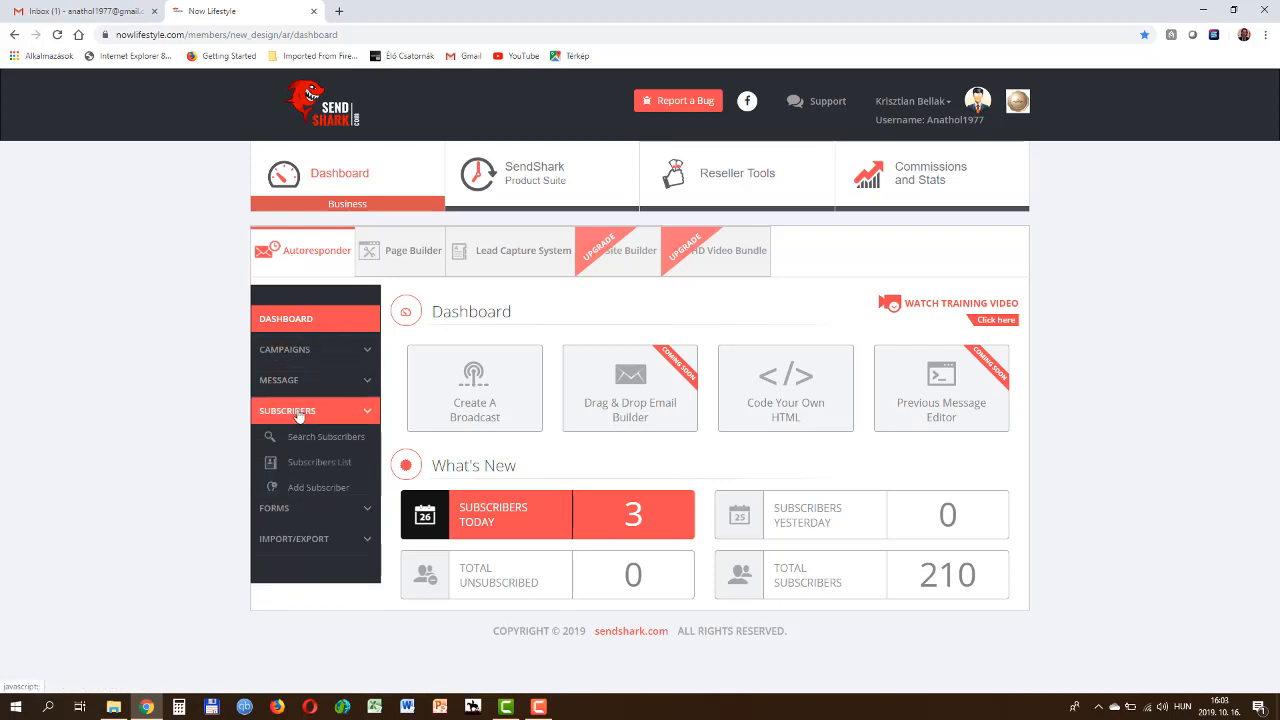
click(340, 466)
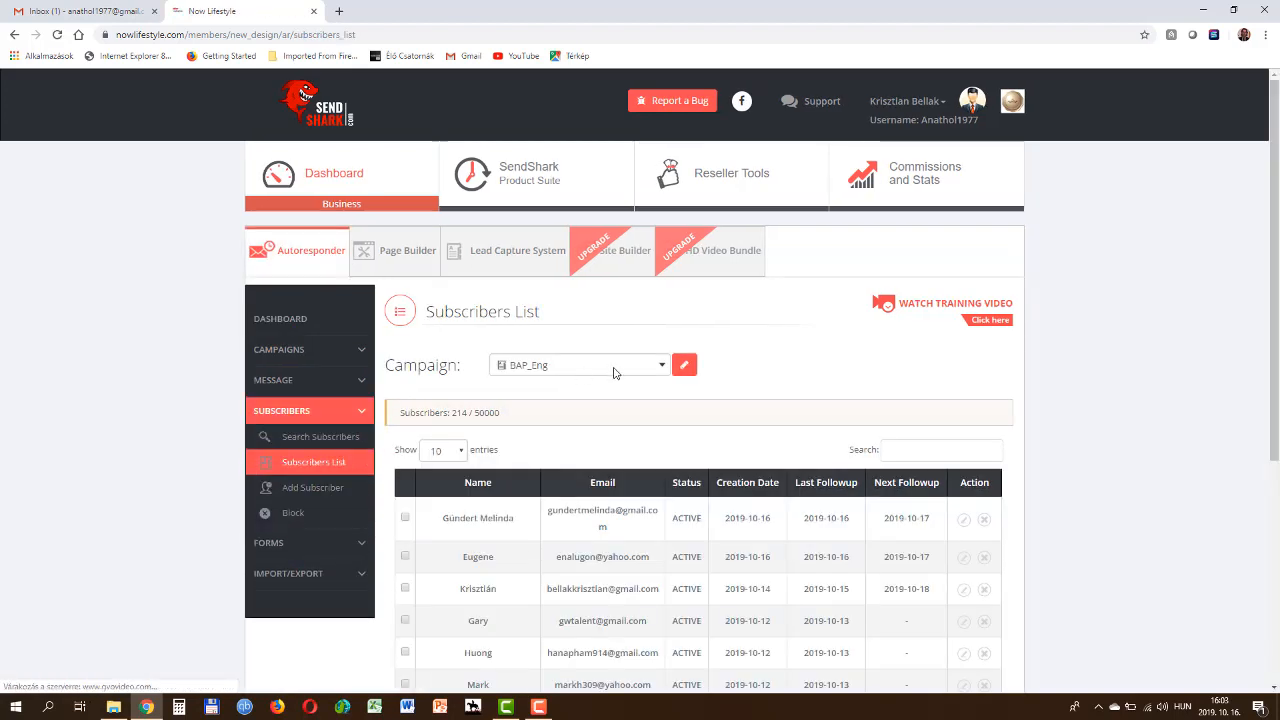
click(630, 366)
scroll(575, 520, down, 5)
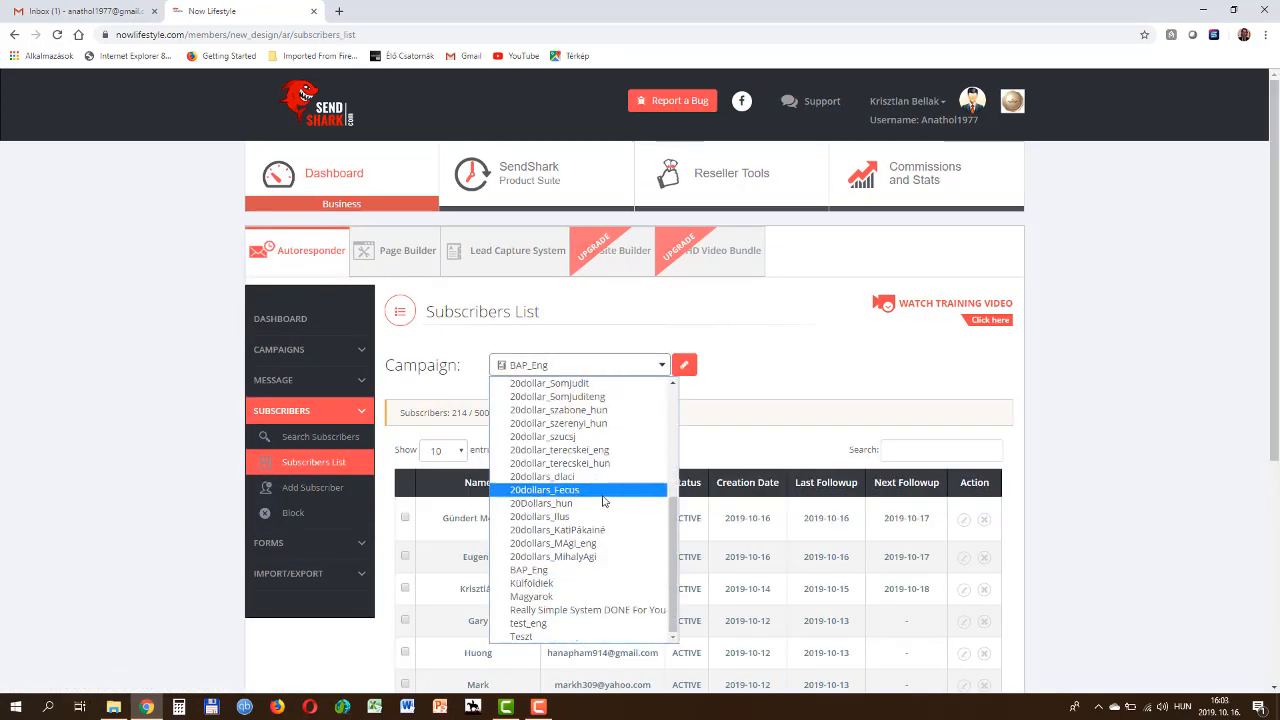
click(524, 623)
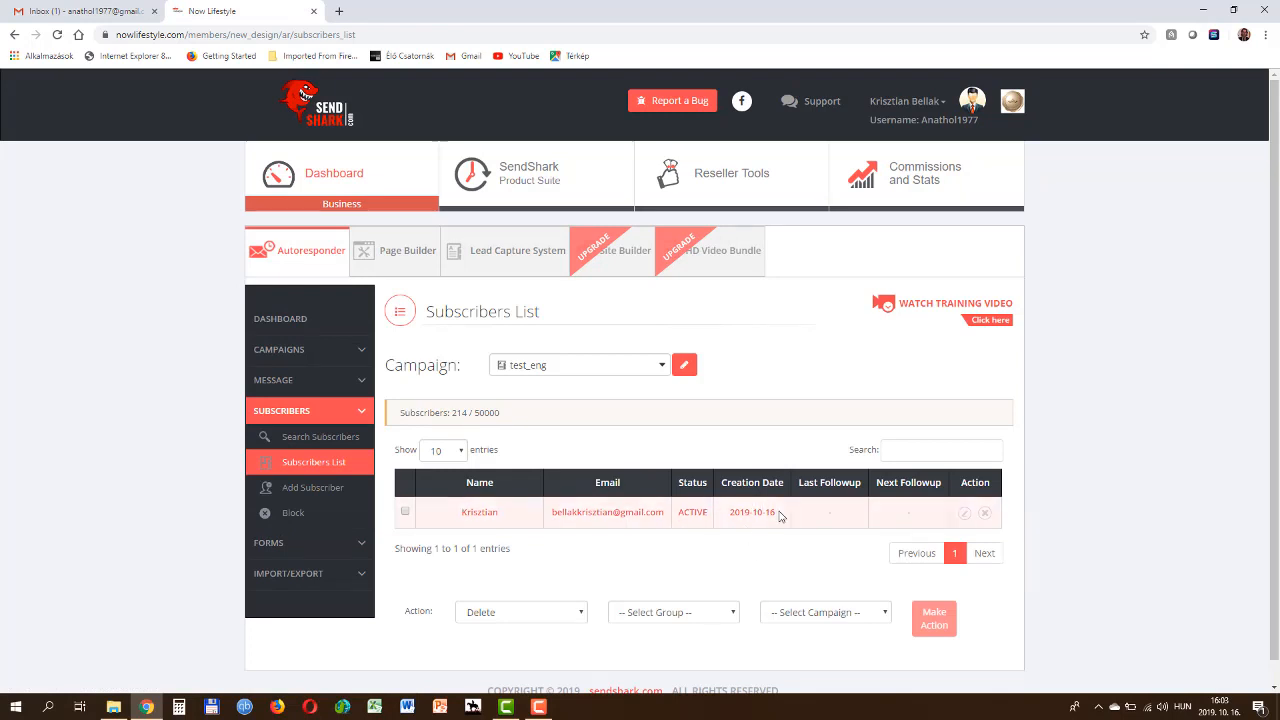
Open the list of follow-up messages with test_eng selected as the campaign.
click(317, 387)
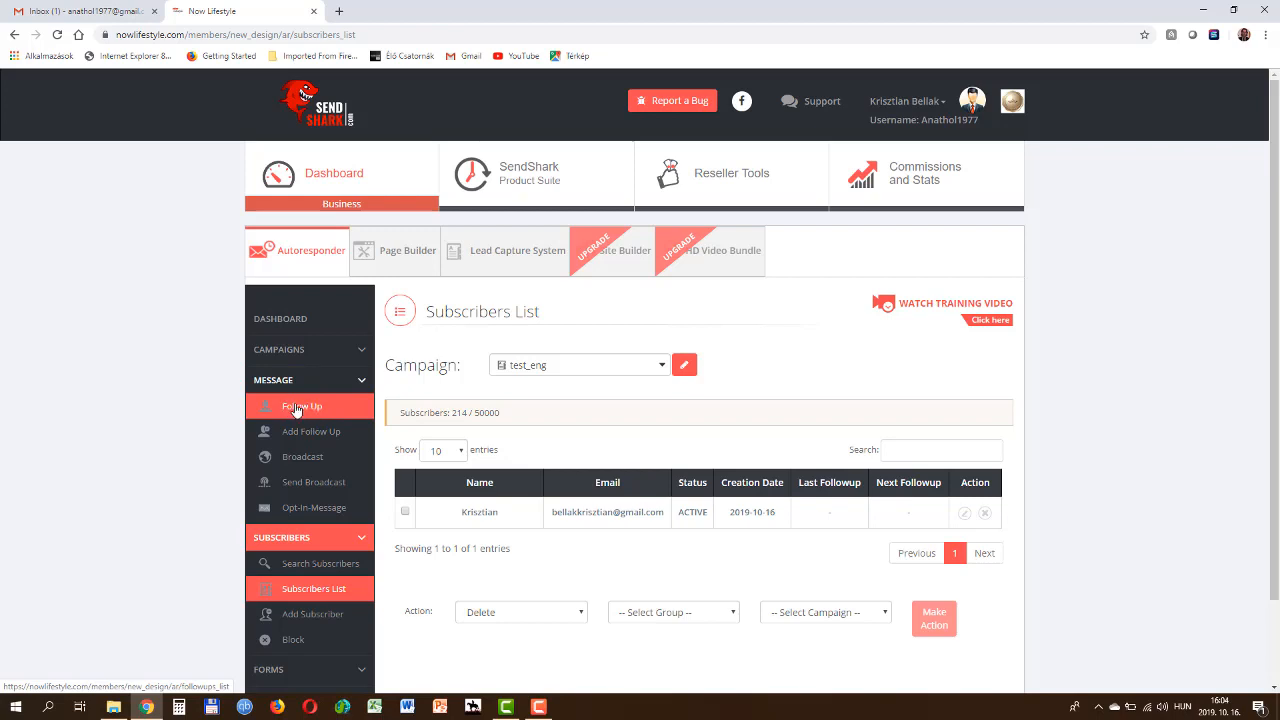
click(296, 409)
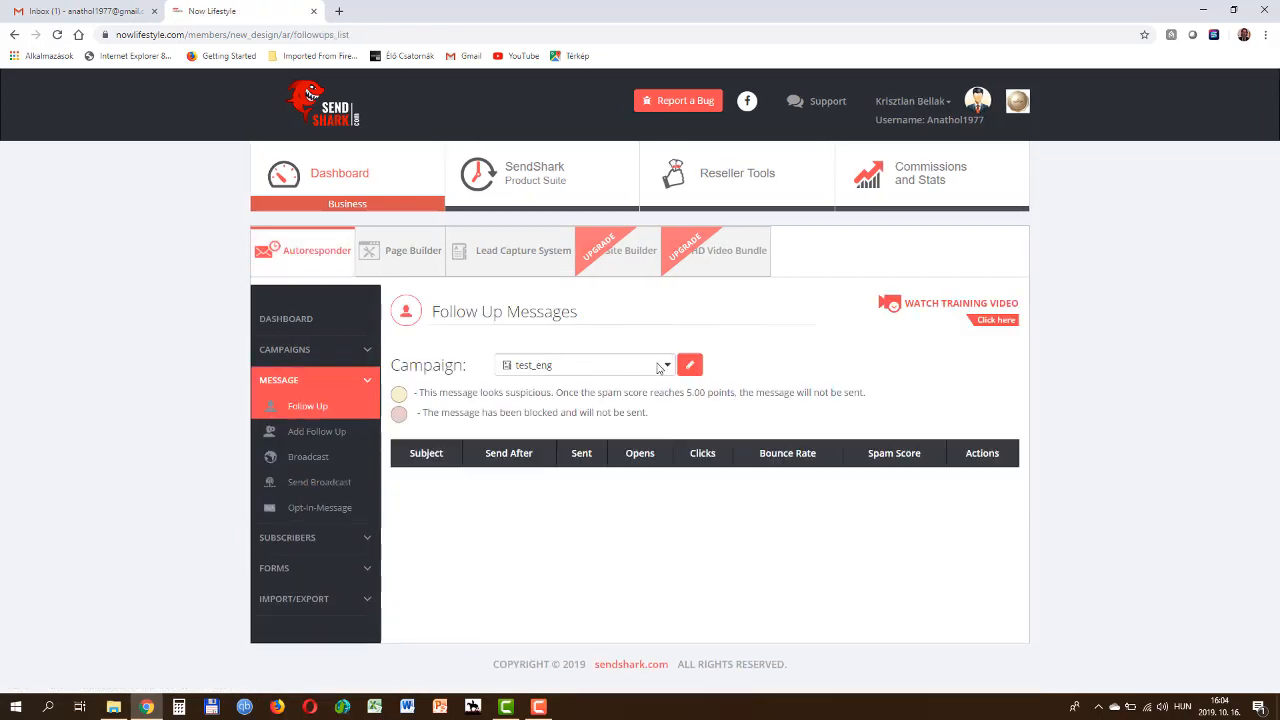
click(659, 368)
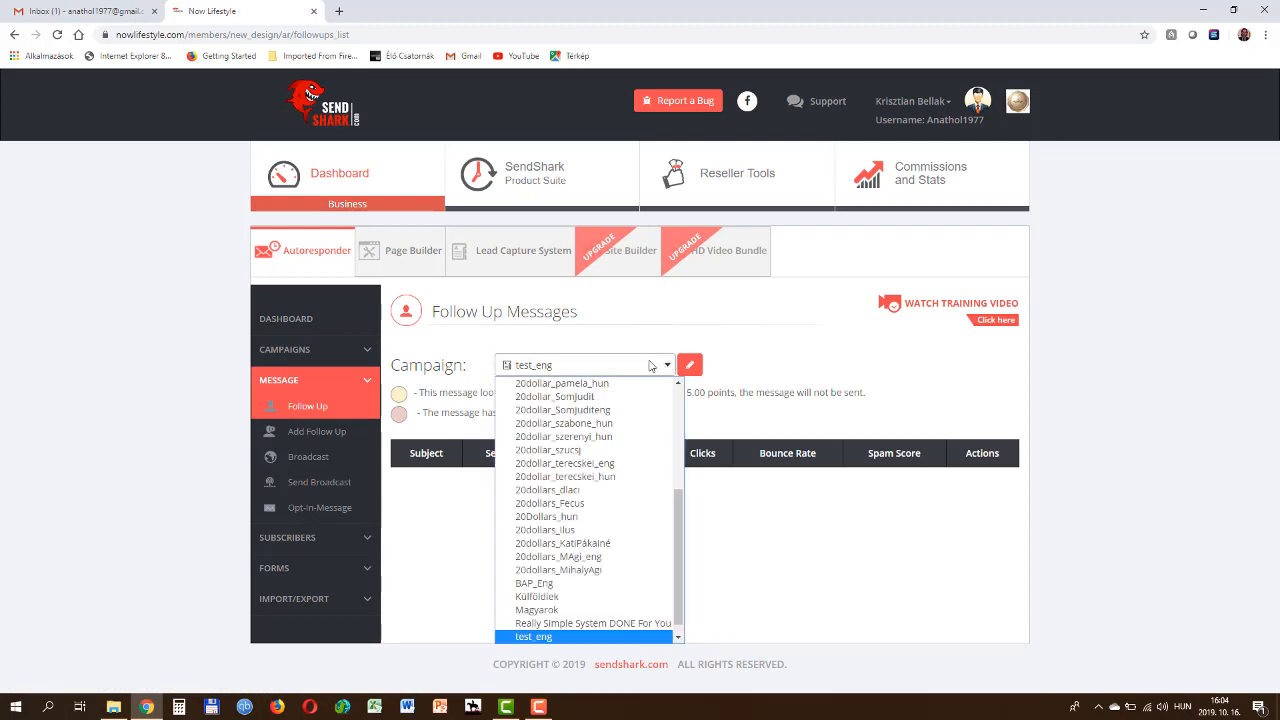
click(567, 637)
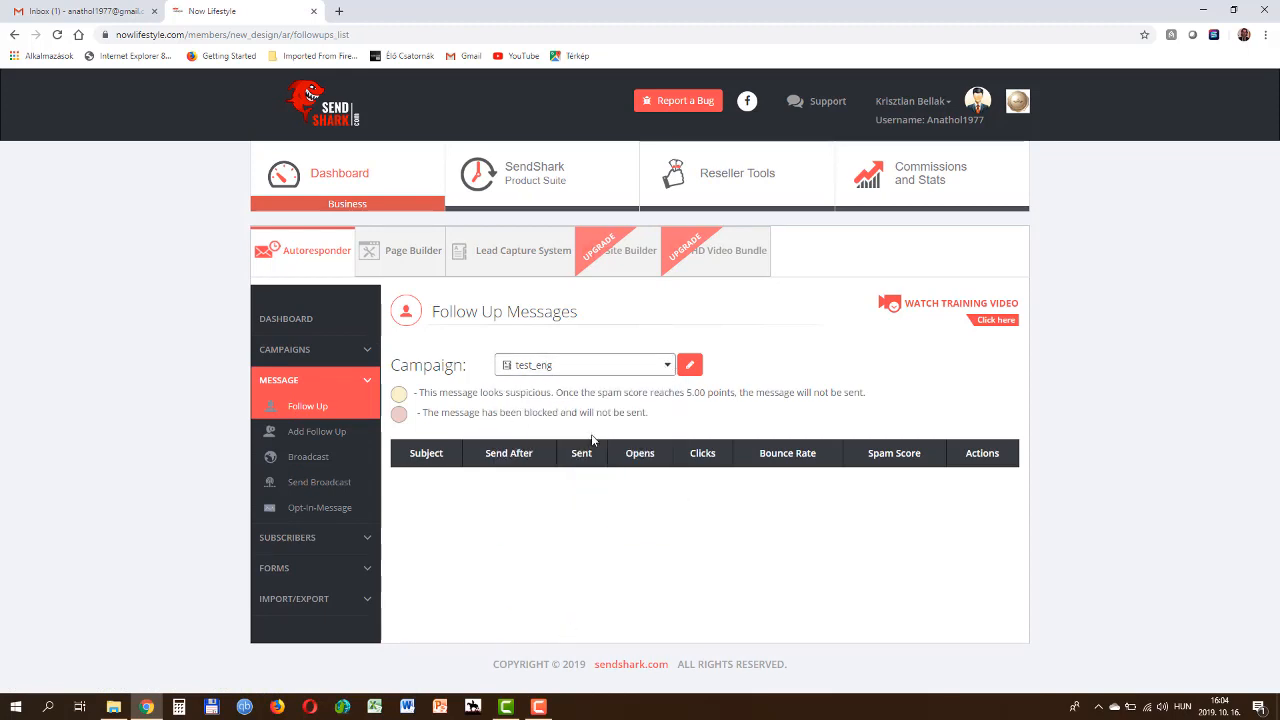
Start a new follow-up message for the campaign and set it to send after 0 days.
click(310, 436)
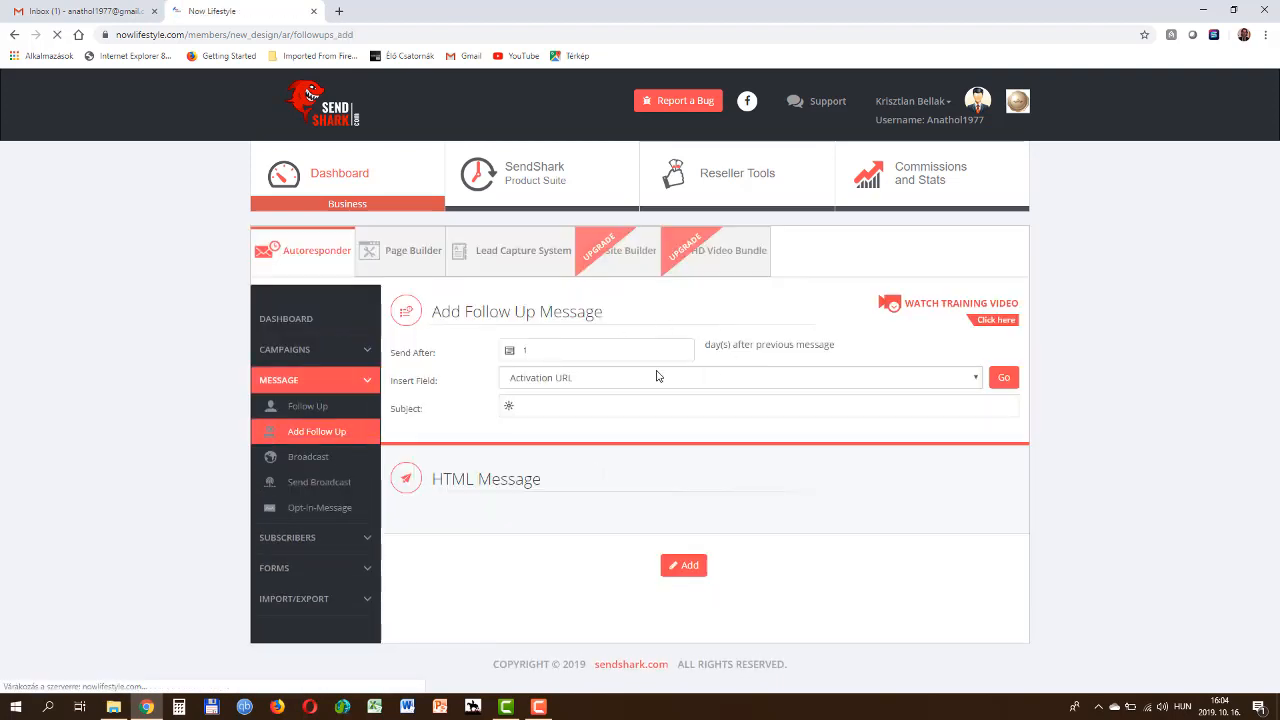
double_click(518, 350)
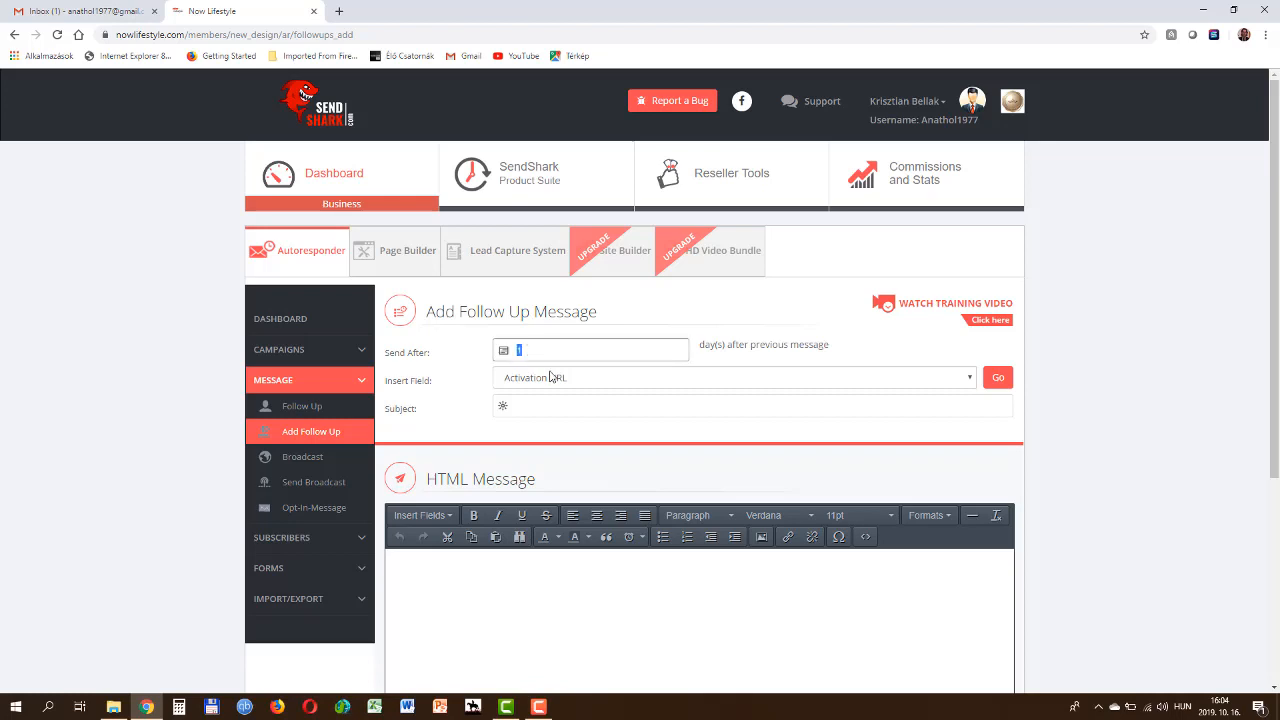
text(0)
Insert the subscriber's Full Name field into the subject of the follow-up message.
click(968, 381)
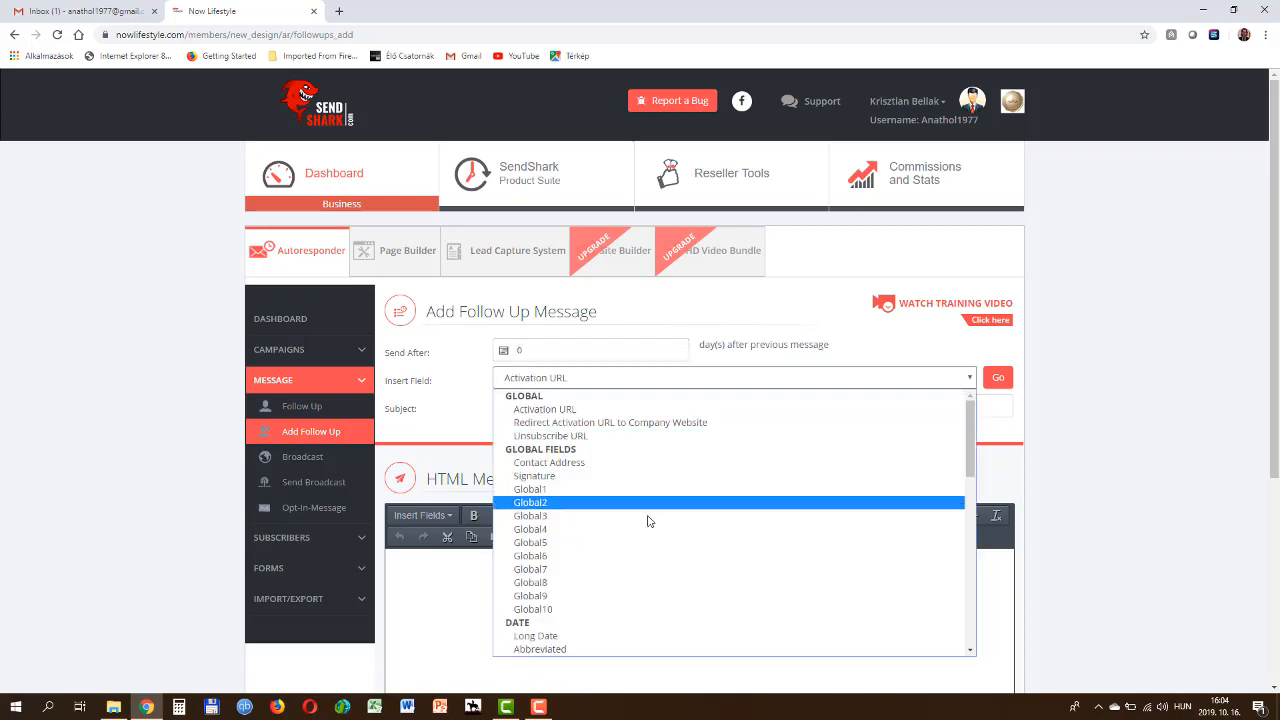
scroll(646, 524, down, 5)
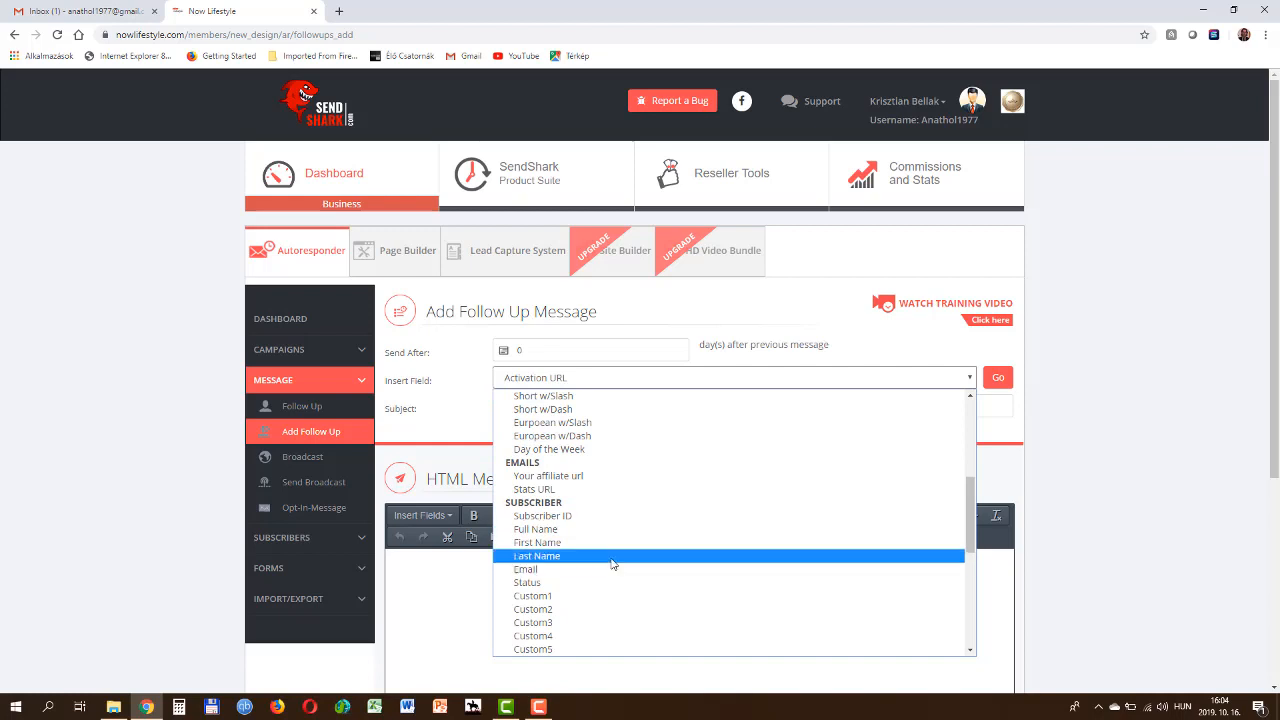
scroll(579, 499, down, 1)
scroll(579, 499, down, 2)
scroll(577, 497, up, 3)
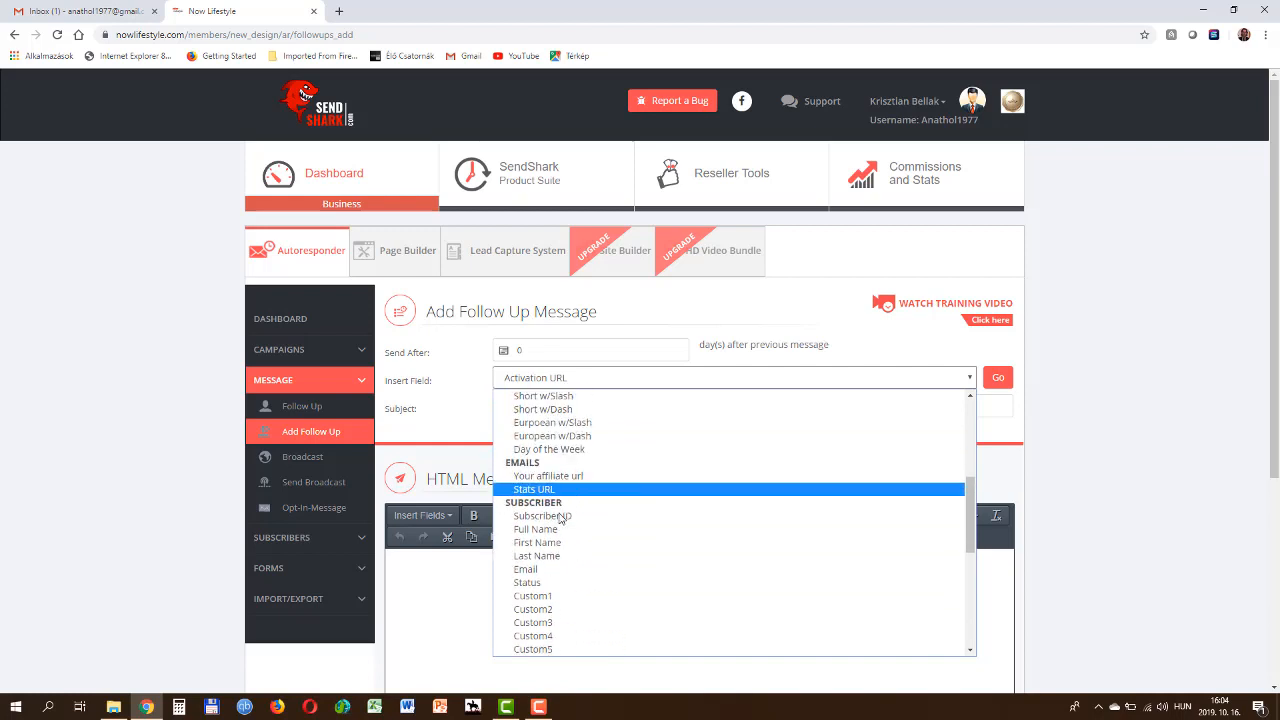
click(559, 530)
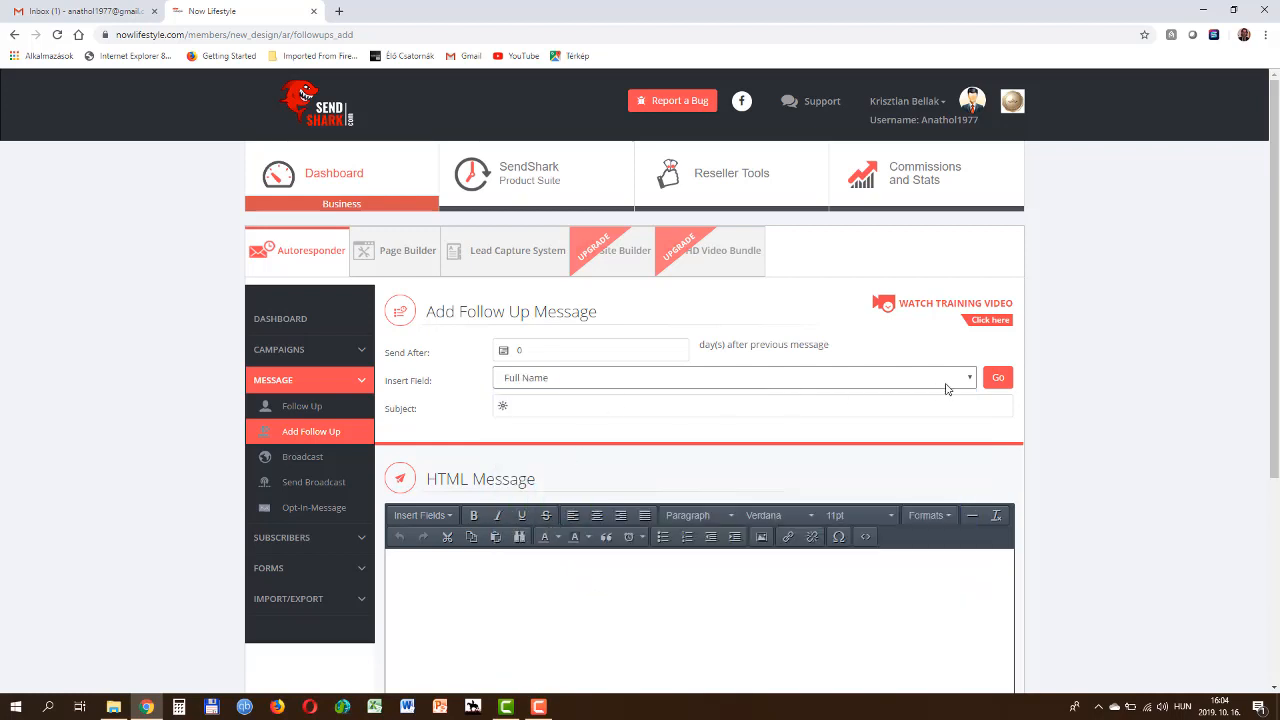
click(998, 377)
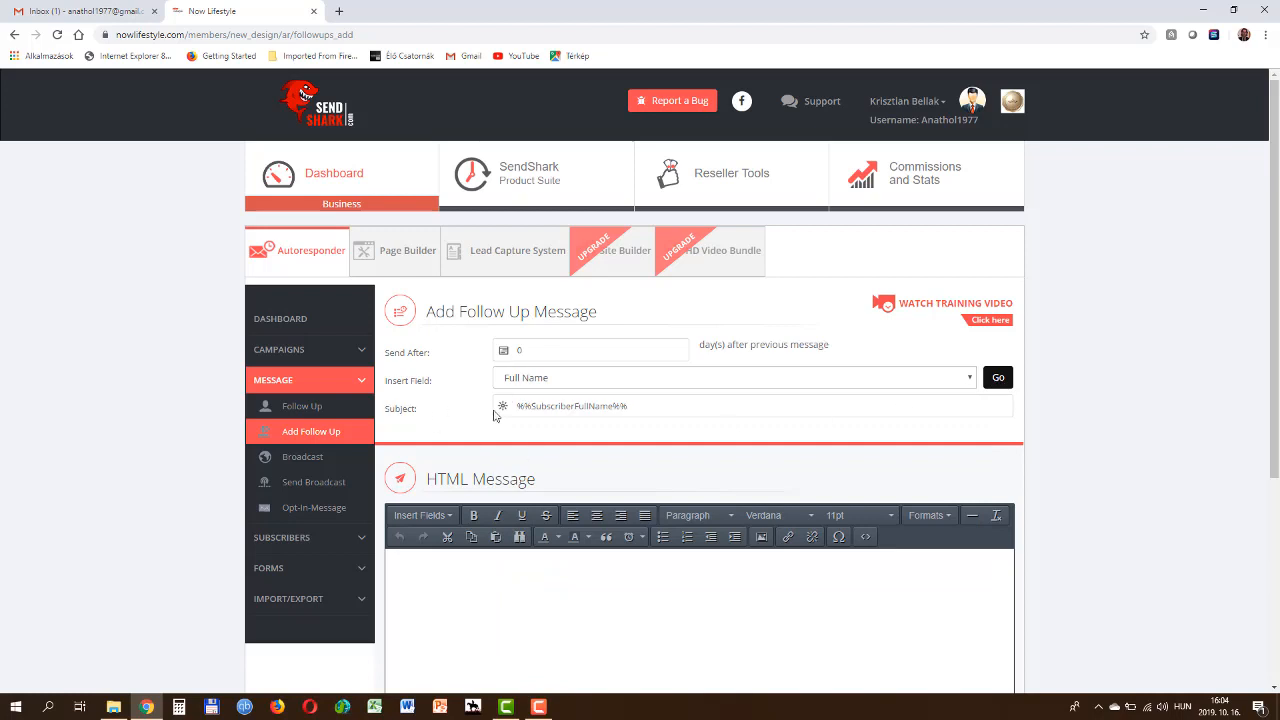
Complete the subject so it reads "%%SubscriberFullName%% Welcome to my newsletter".
click(663, 406)
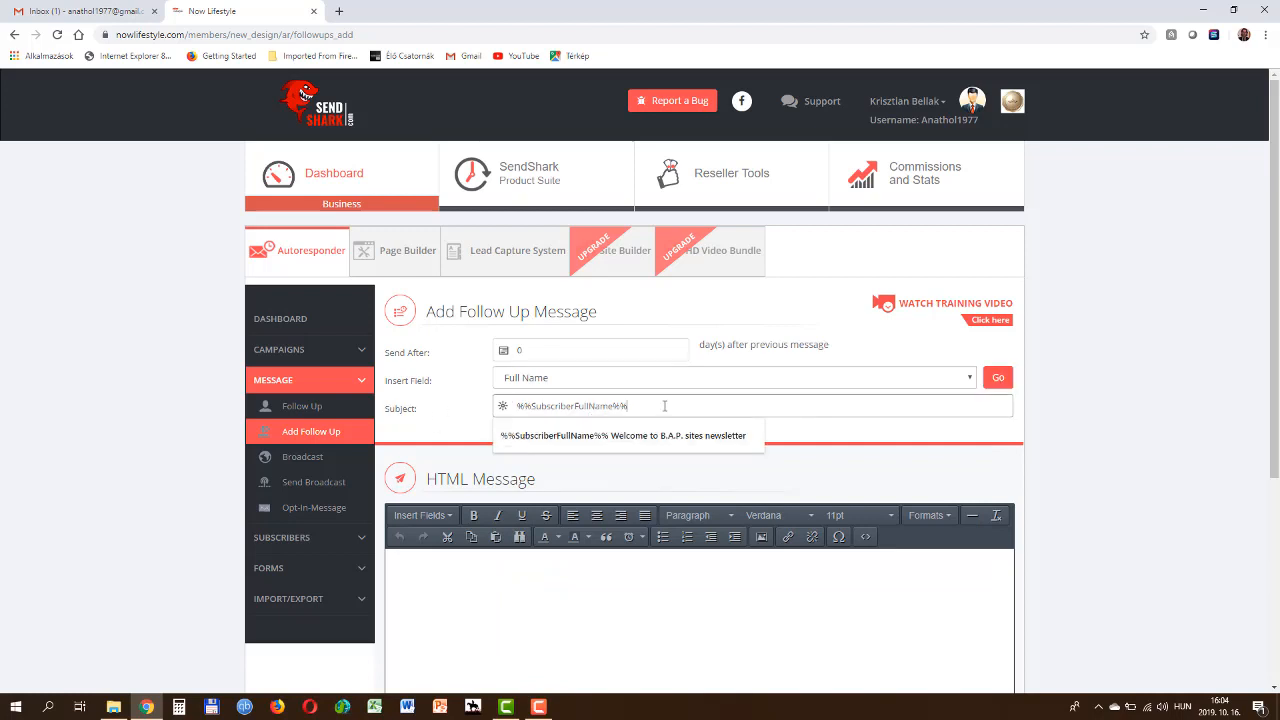
click(682, 436)
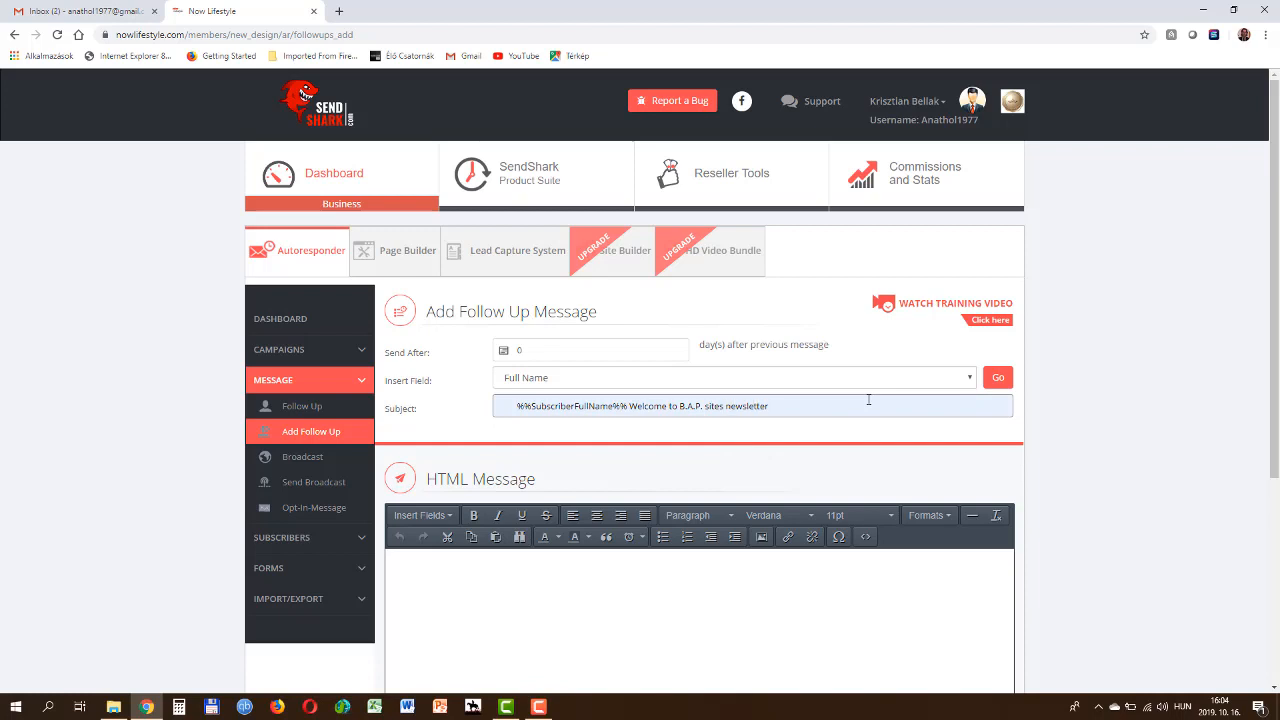
key(BackSpace)
key(BackSpace)
key(BackSpace)
key(BackSpace)
key(BackSpace)
key(BackSpace)
key(BackSpace)
key(BackSpace)
key(BackSpace)
key(BackSpace)
key(BackSpace)
key(BackSpace)
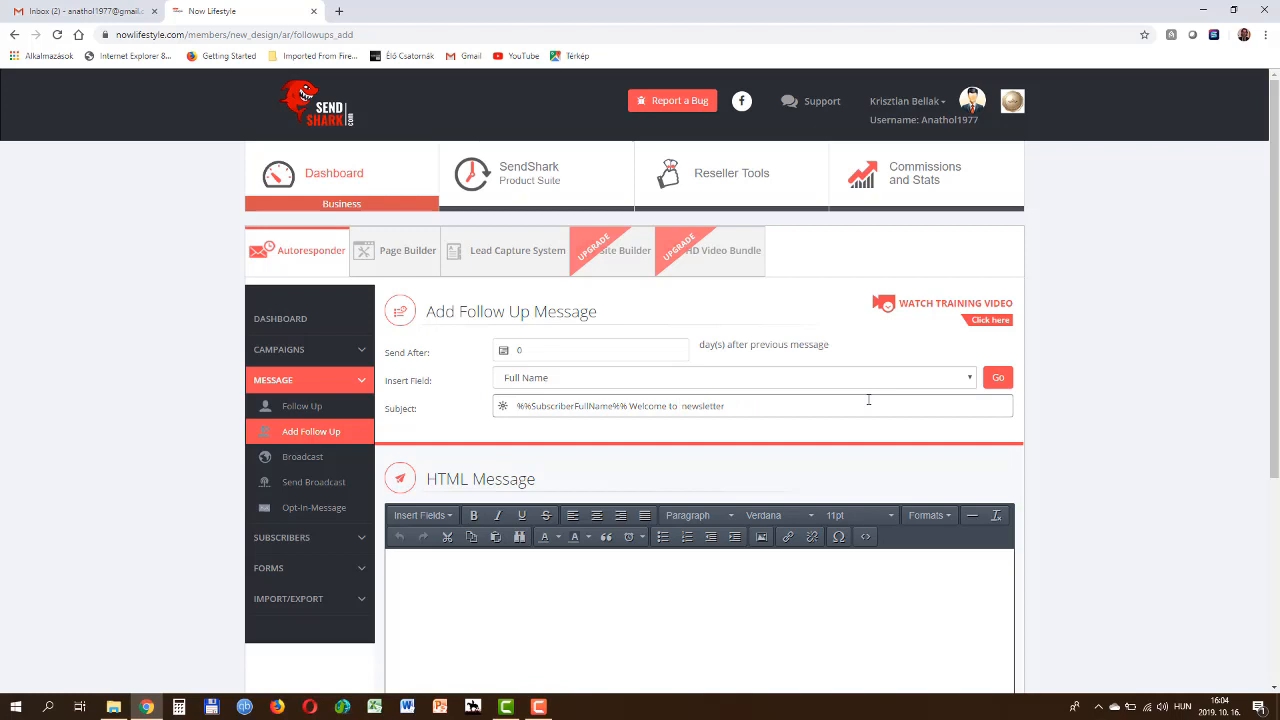
text(my)
Begin the message body with the greeting "Dear" followed by the subscriber's Full Name field and a comma.
click(445, 581)
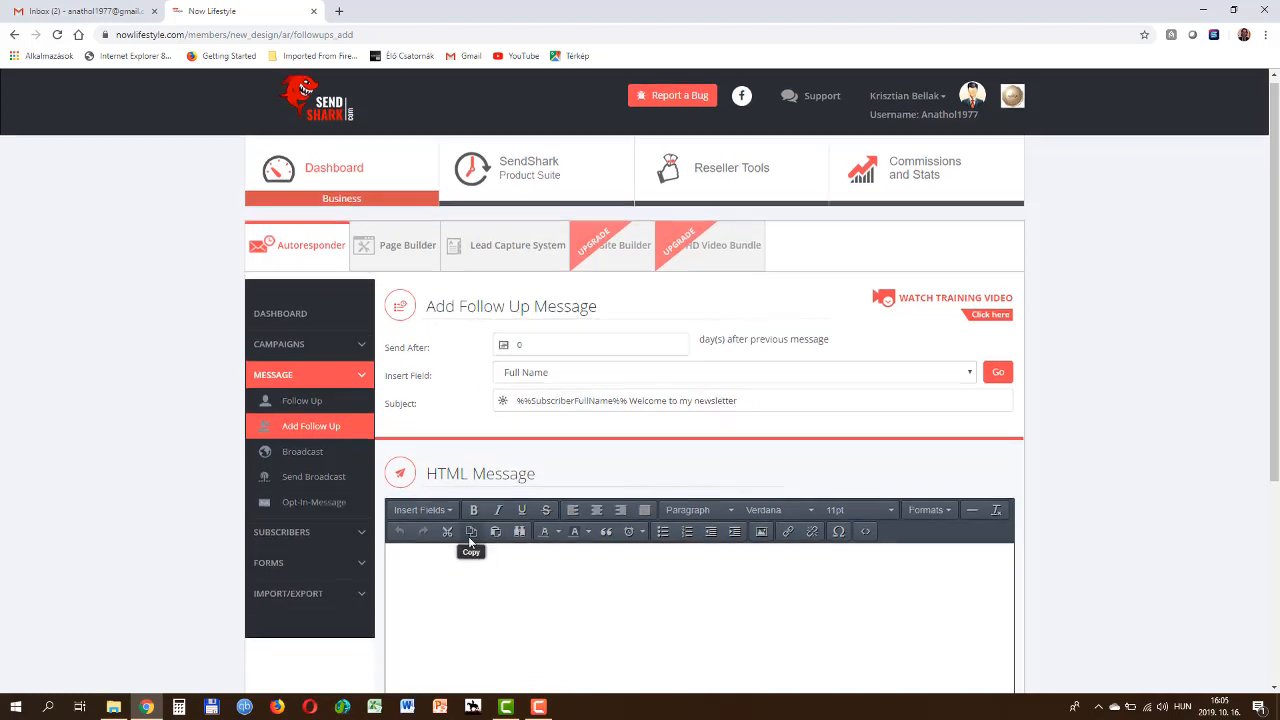
scroll(470, 540, down, 2)
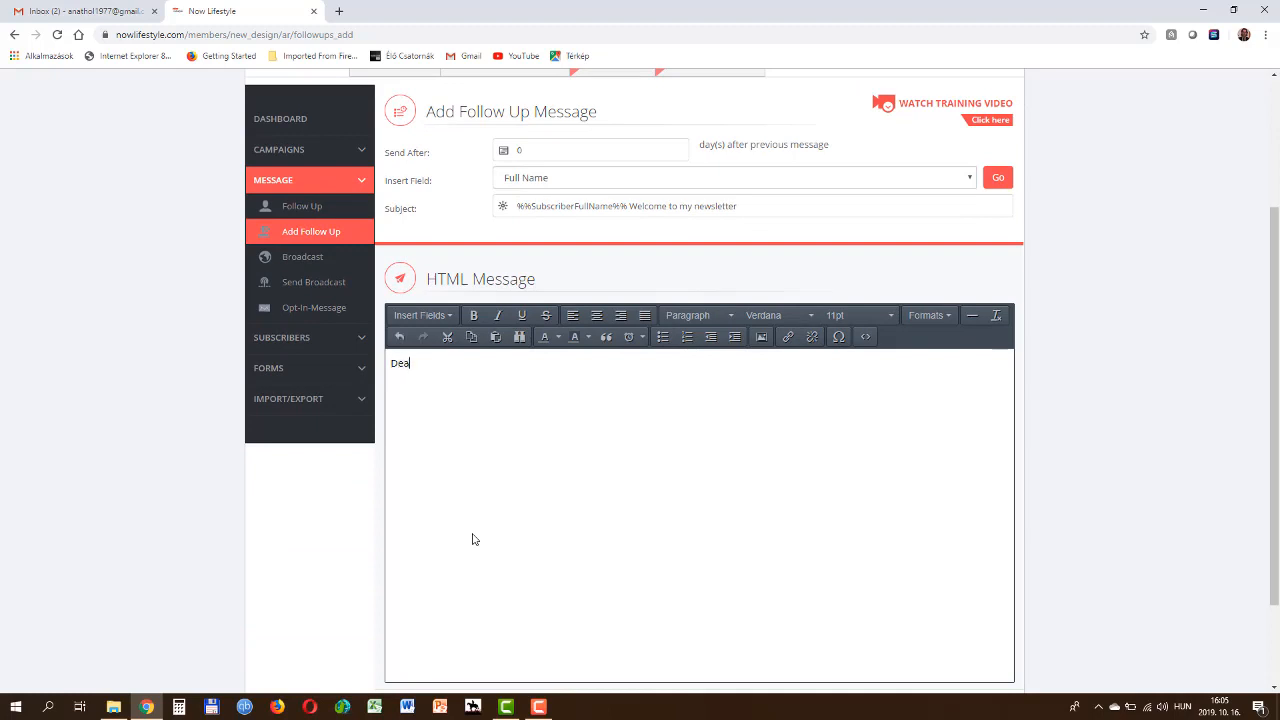
click(447, 316)
mouse_move(446, 418)
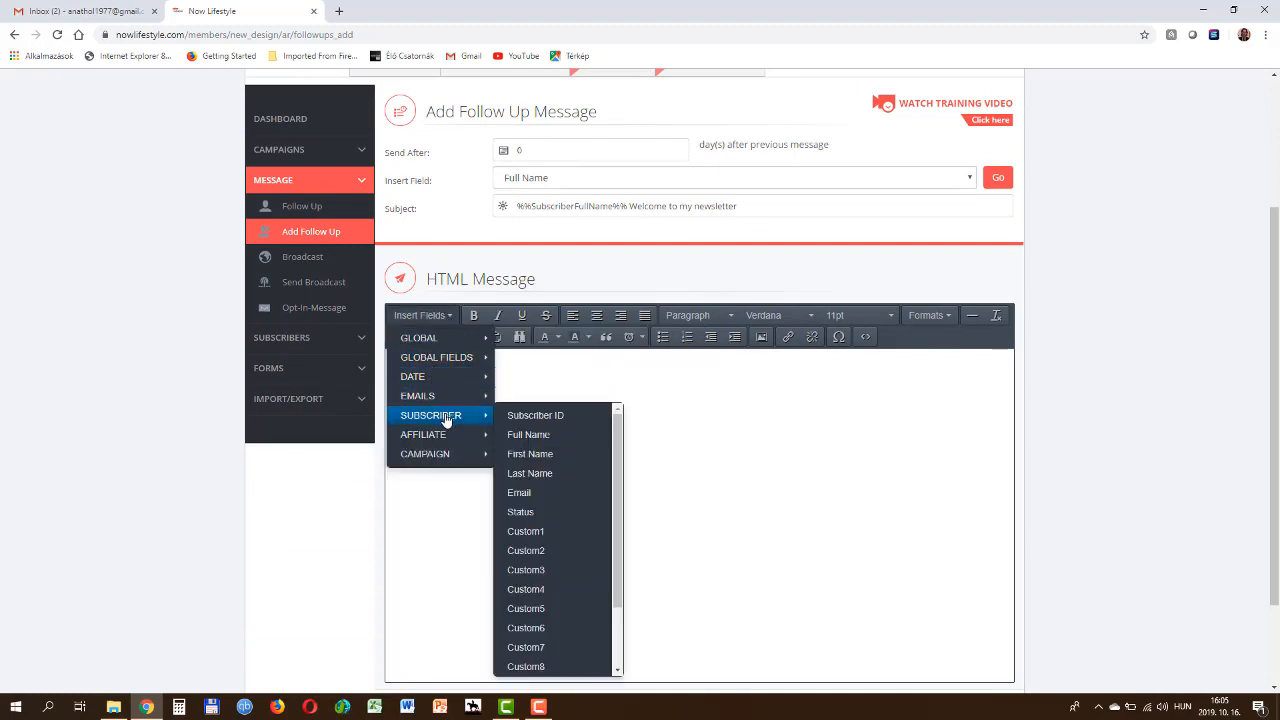
click(541, 434)
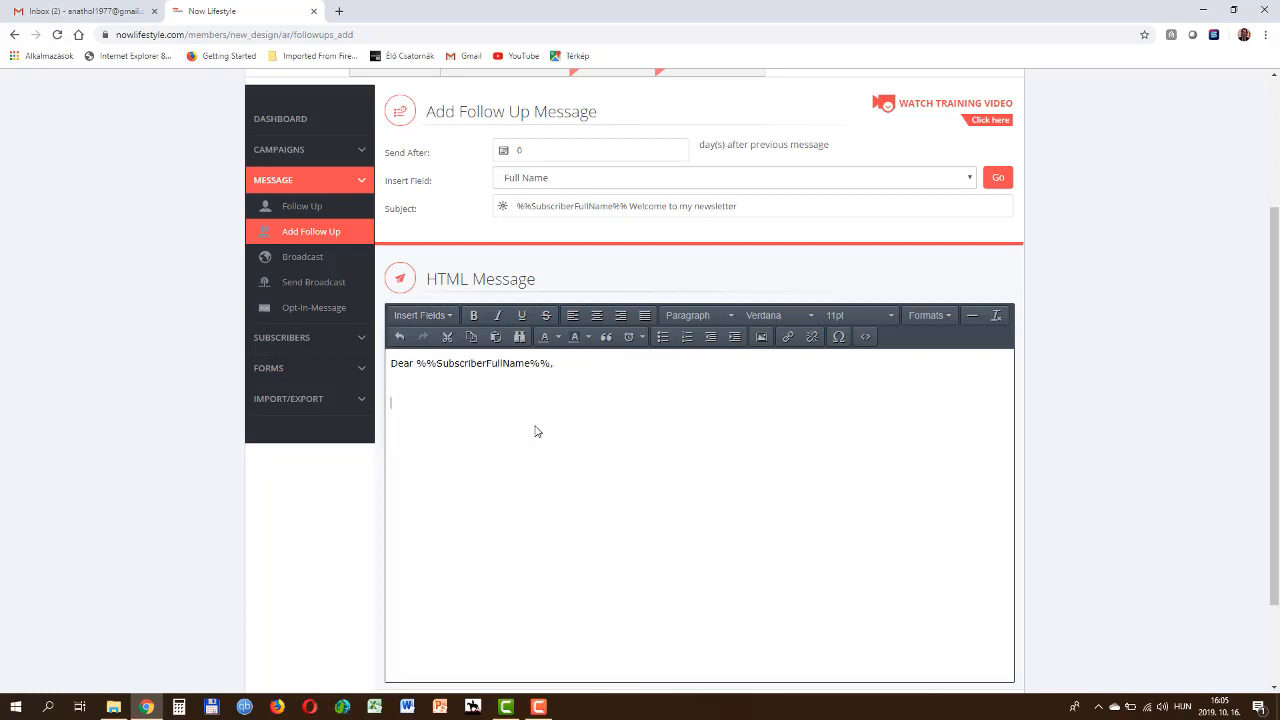
Write a body sentence introducing the sender by full name, ending with "and you just subscribed to my xy newsletter!".
text(ame is Krisztan Bellak and you just su)
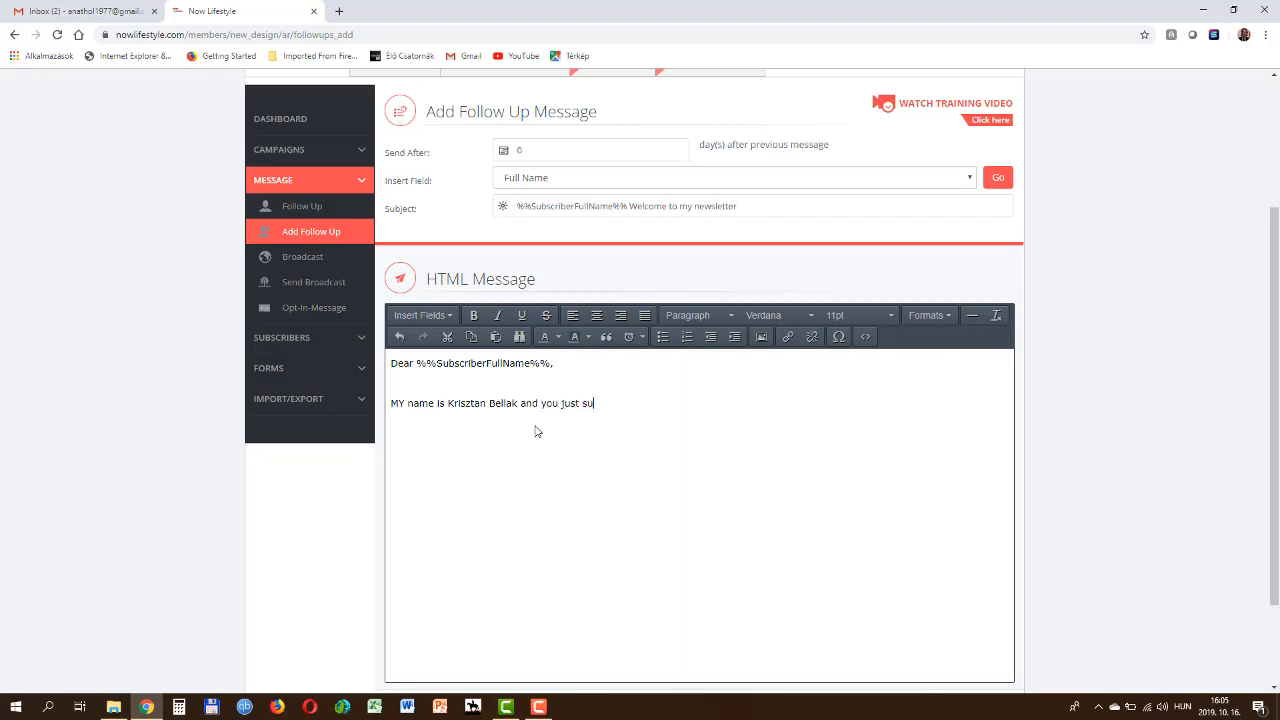
text(bscribe)
text(d to my)
text( xy)
key(BackSpace)
text(xy newsletter!)
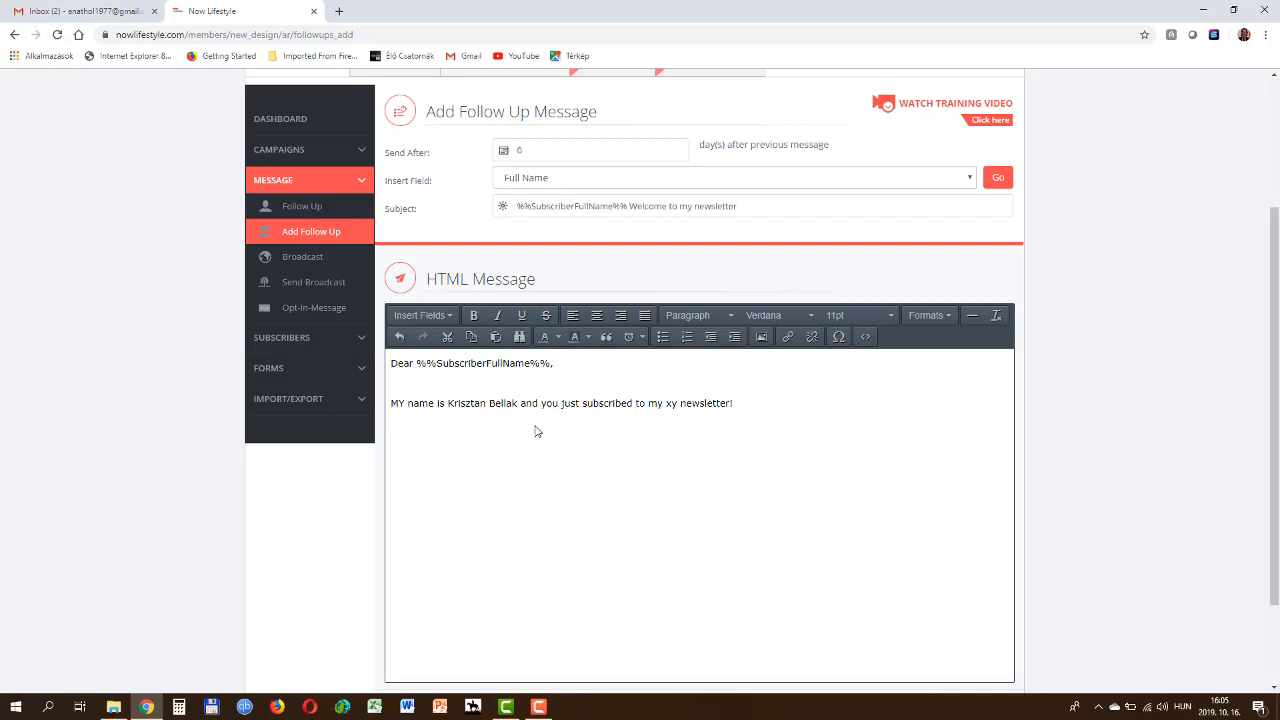
Sign the message off with "regards," and the sender's first name, and add it to the campaign.
text(regards, )
text(Krisztián)
scroll(532, 421, down, 3)
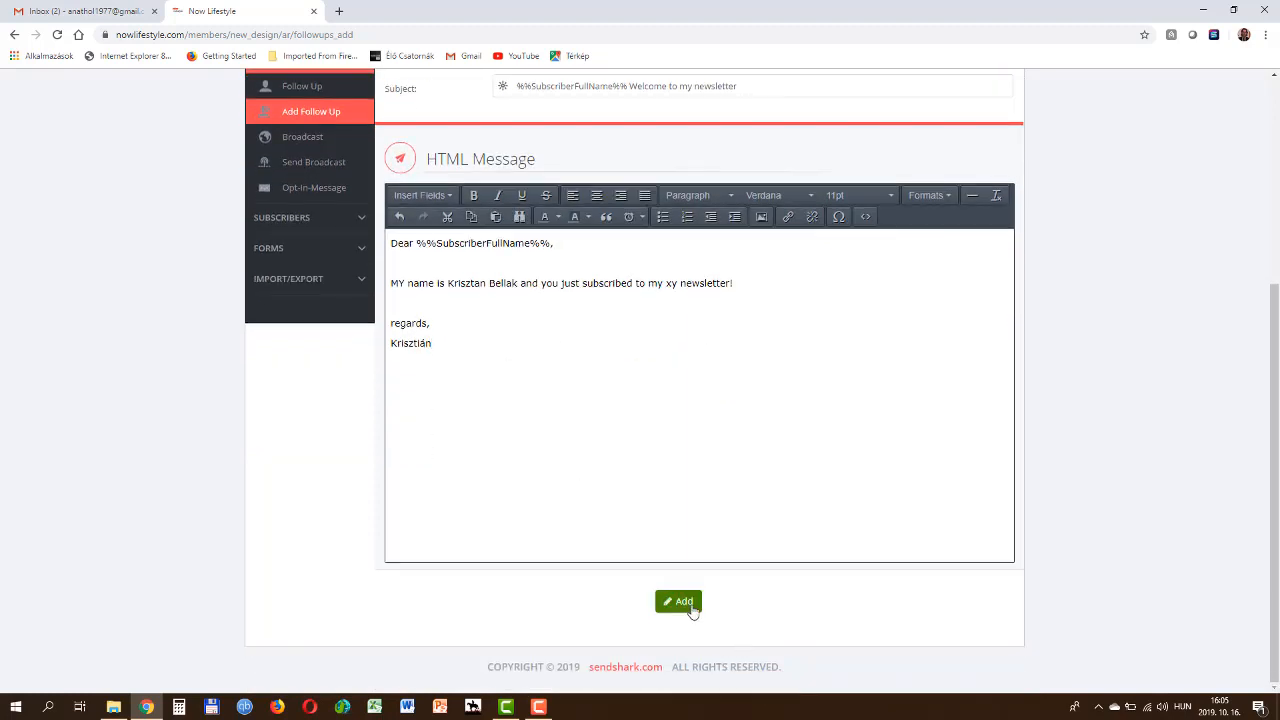
click(684, 602)
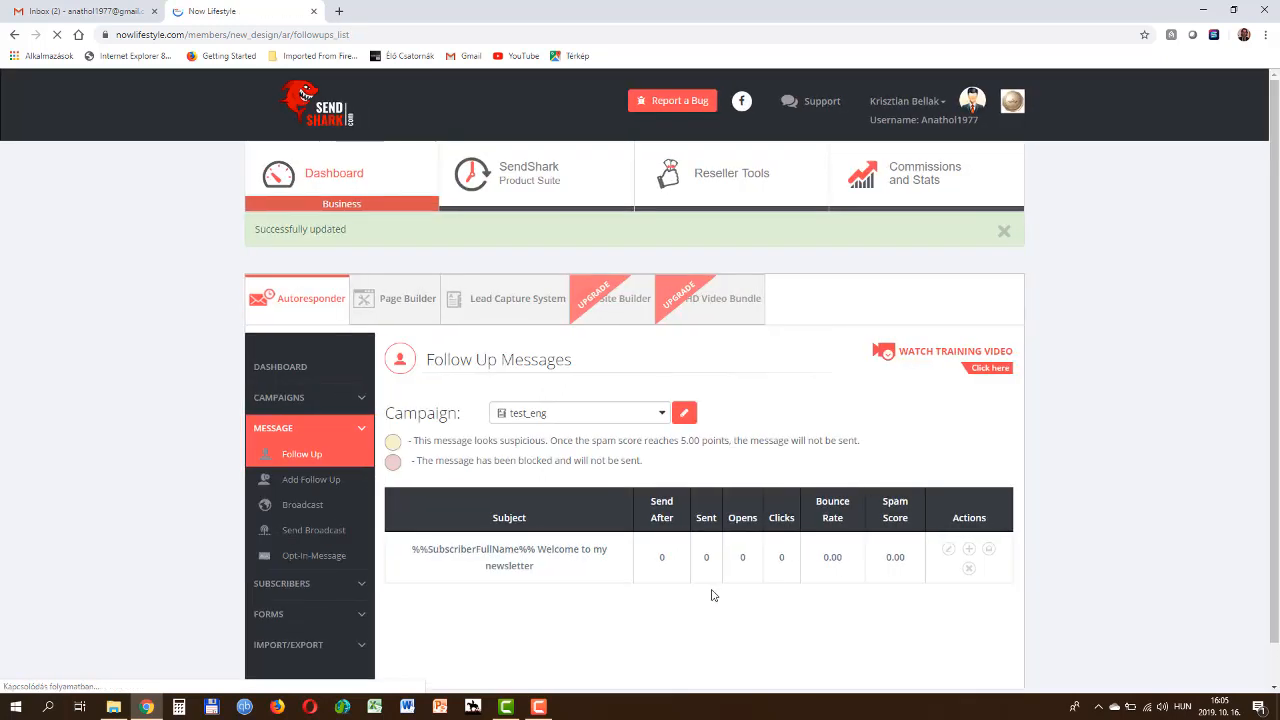
Start a second follow-up message sent 2 days after the previous one, with the subject "asfdvgfasdg".
scroll(714, 571, down, 1)
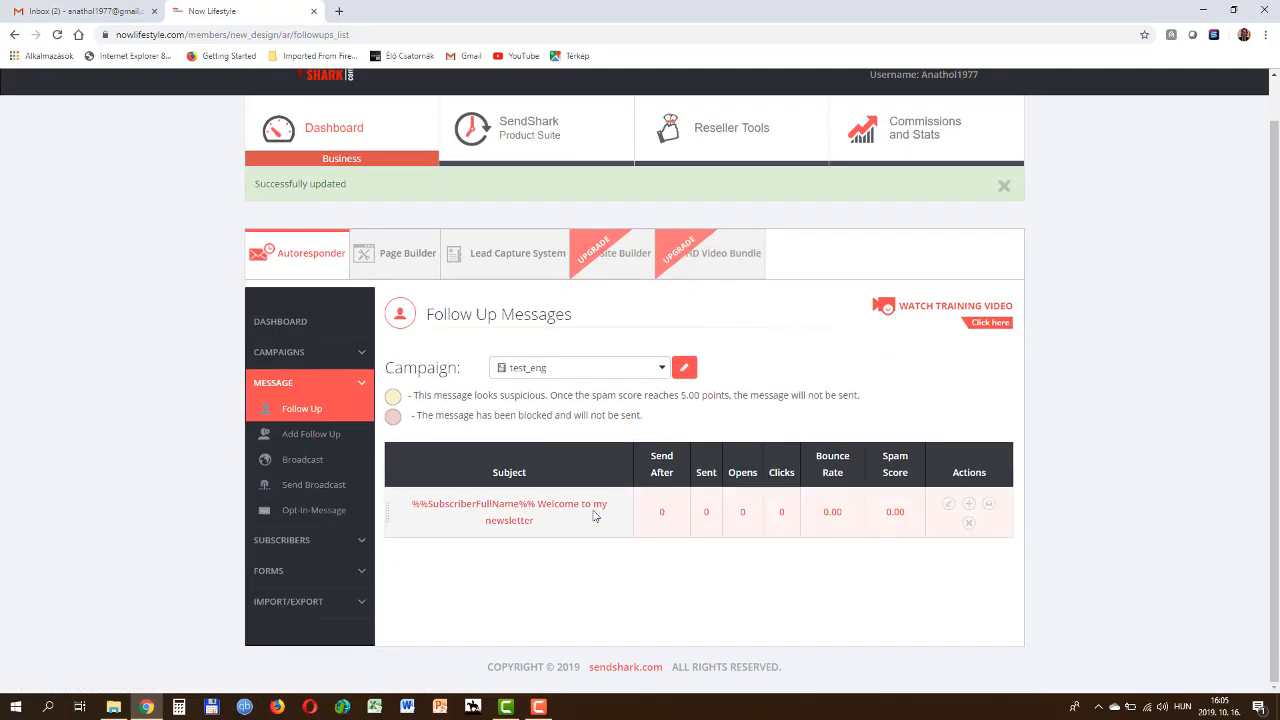
click(324, 441)
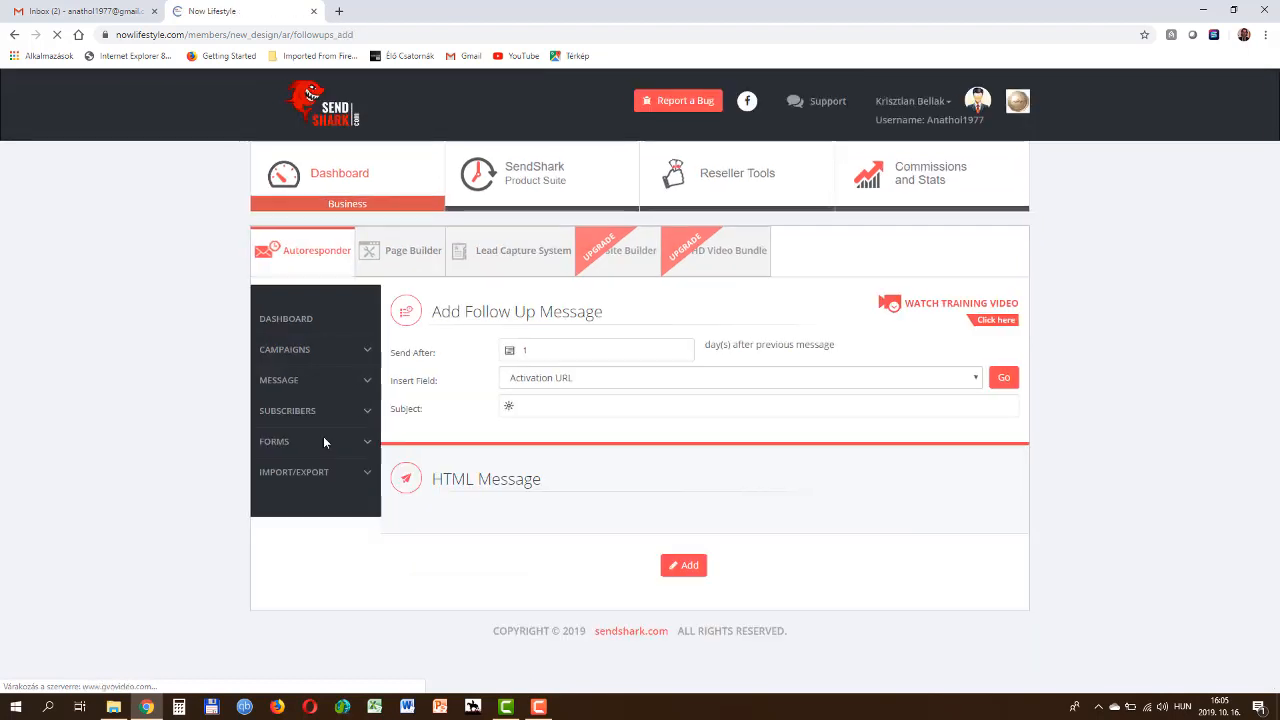
drag(524, 349, 516, 350)
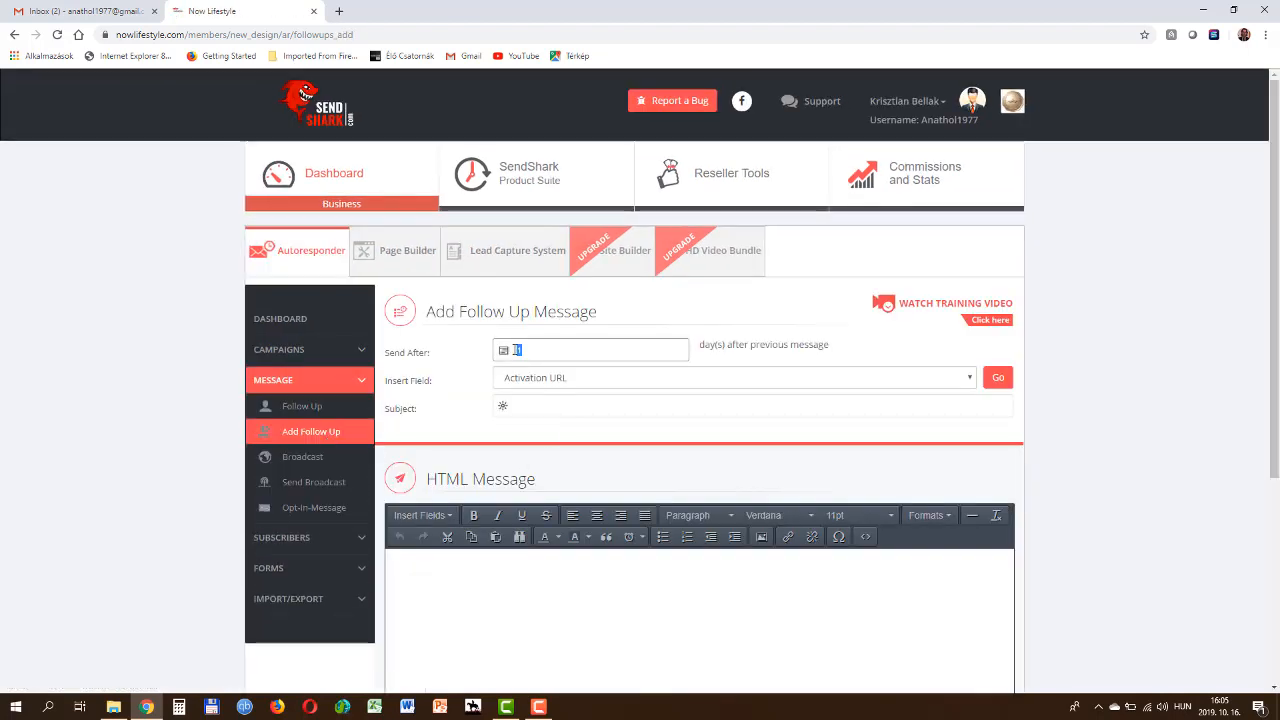
text(2)
click(627, 408)
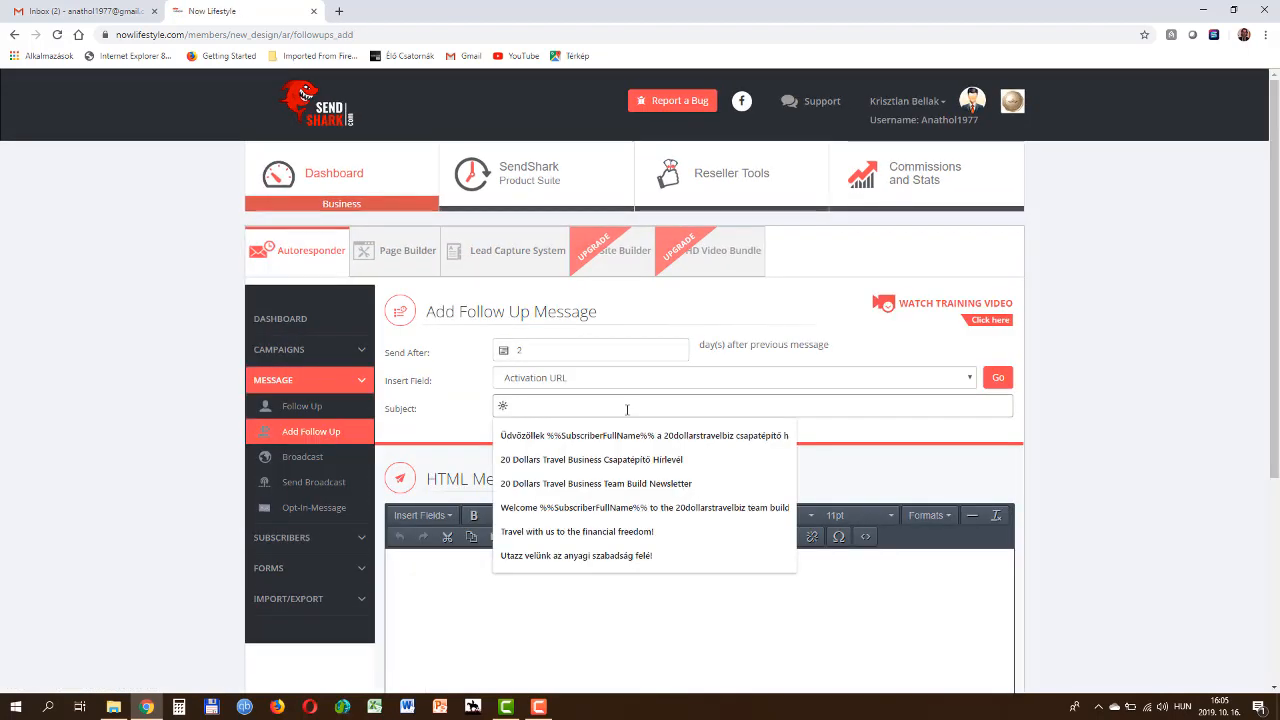
text(asfdvgfasdg)
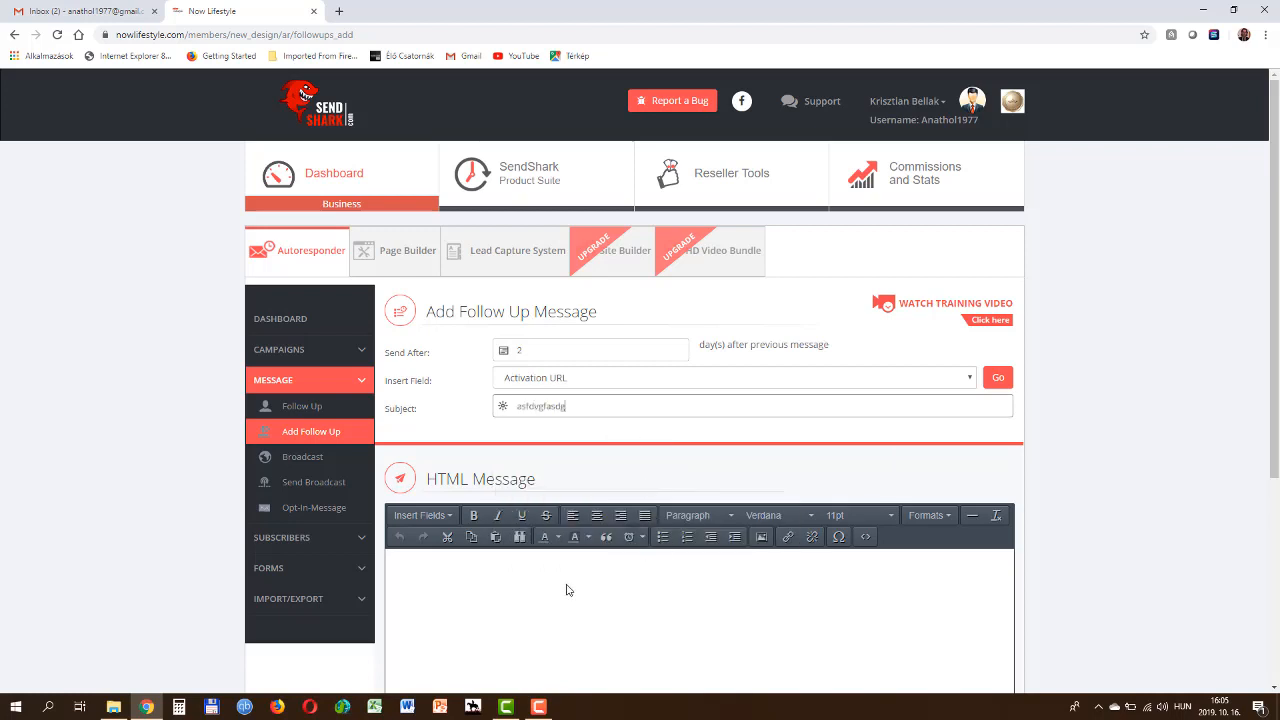
Enter "fasdfasd" as the body of the second follow-up message and add it to the campaign.
click(468, 585)
scroll(491, 586, down, 2)
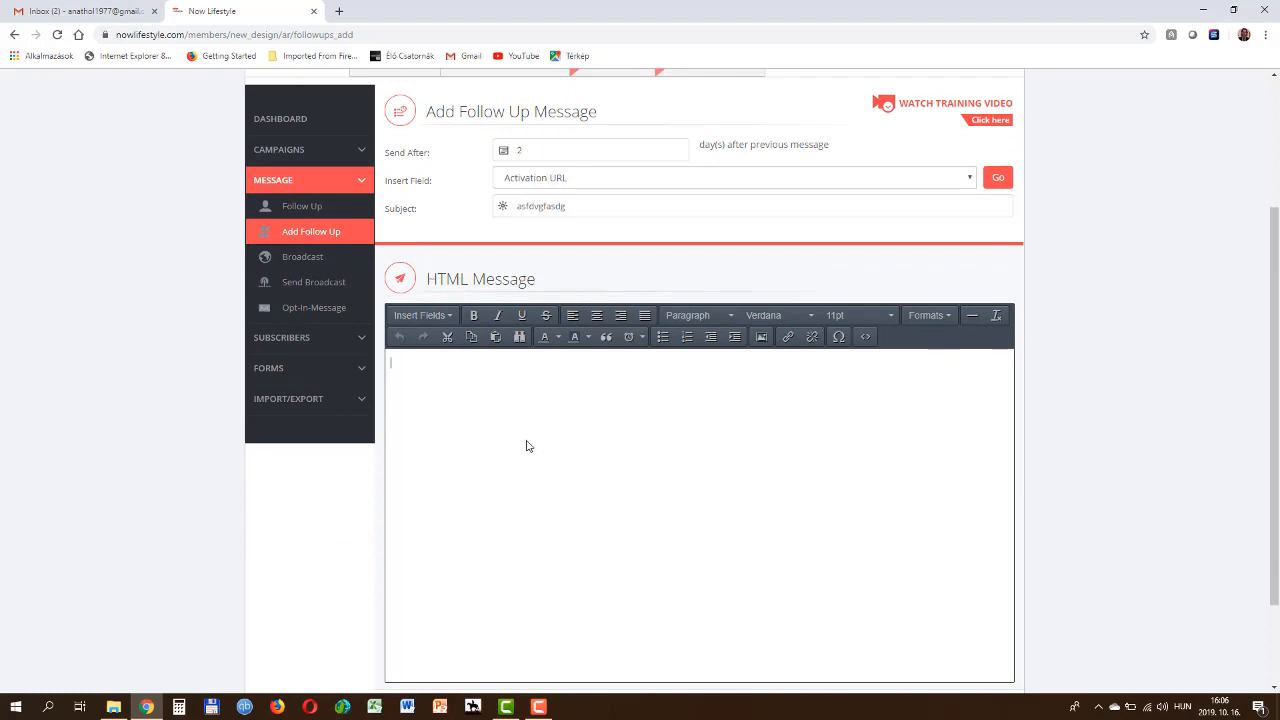
text(fasdfasd)
scroll(598, 528, down, 2)
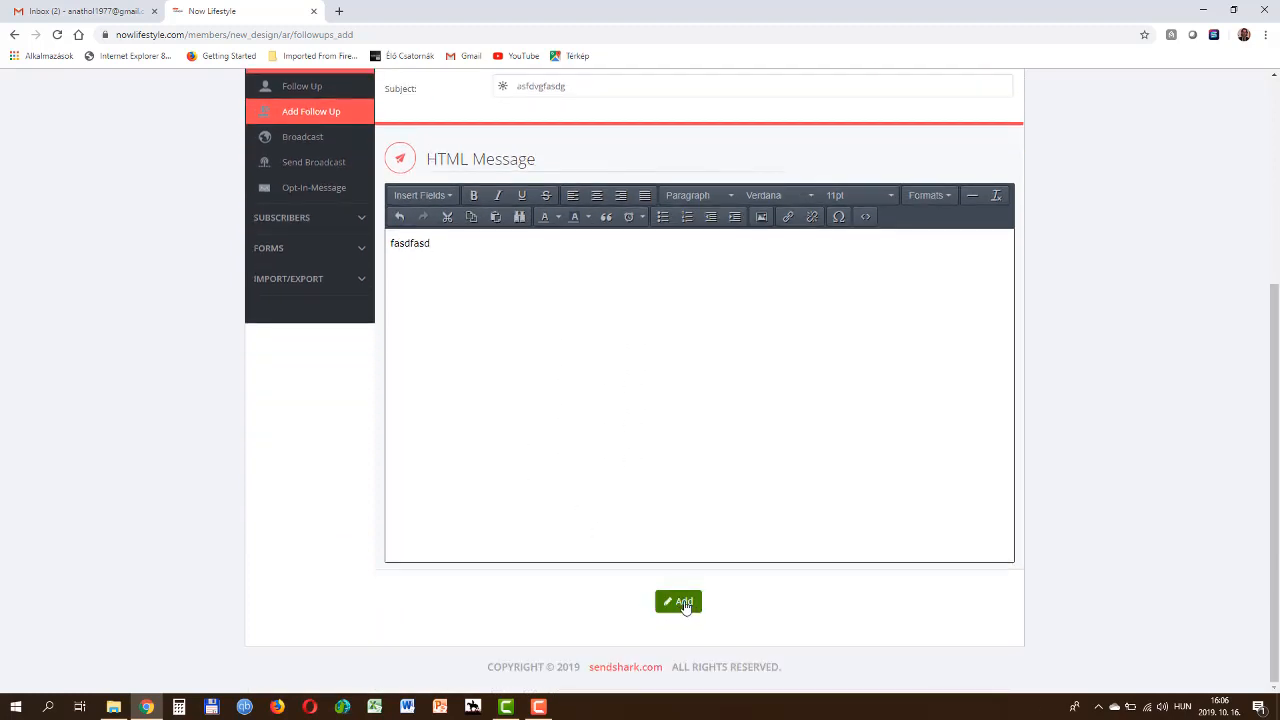
click(685, 604)
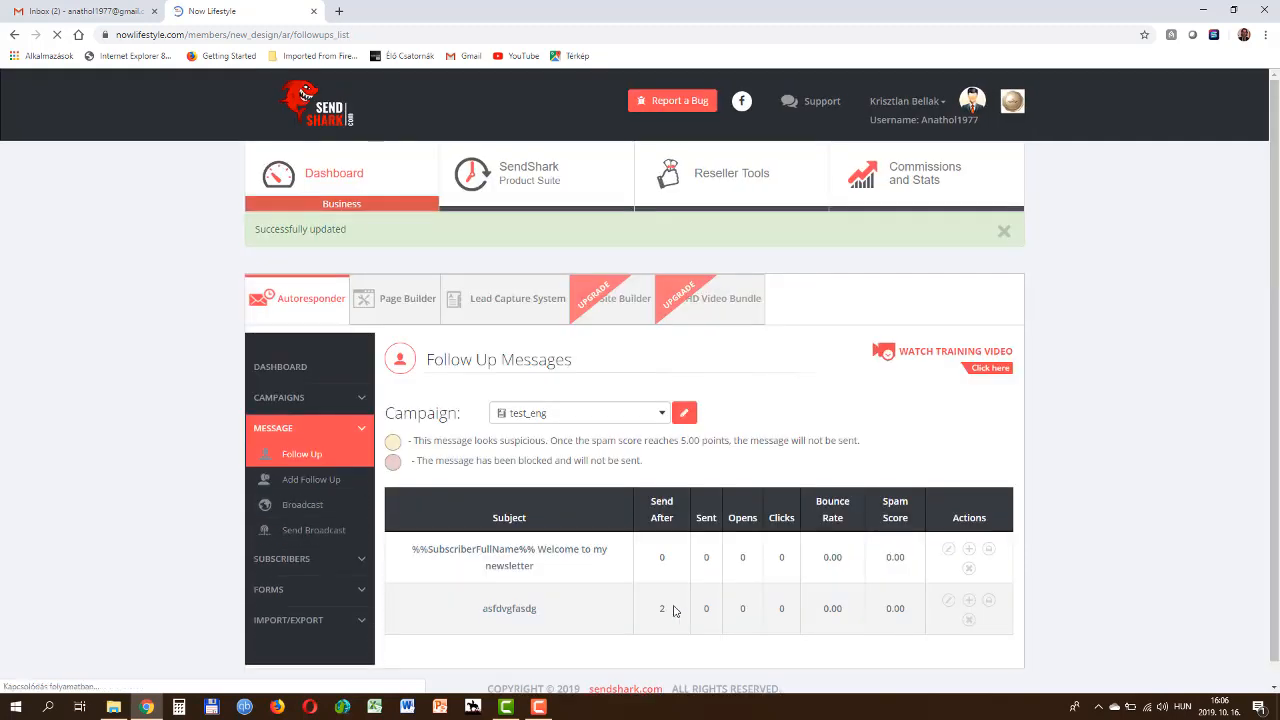
scroll(690, 615, down, 1)
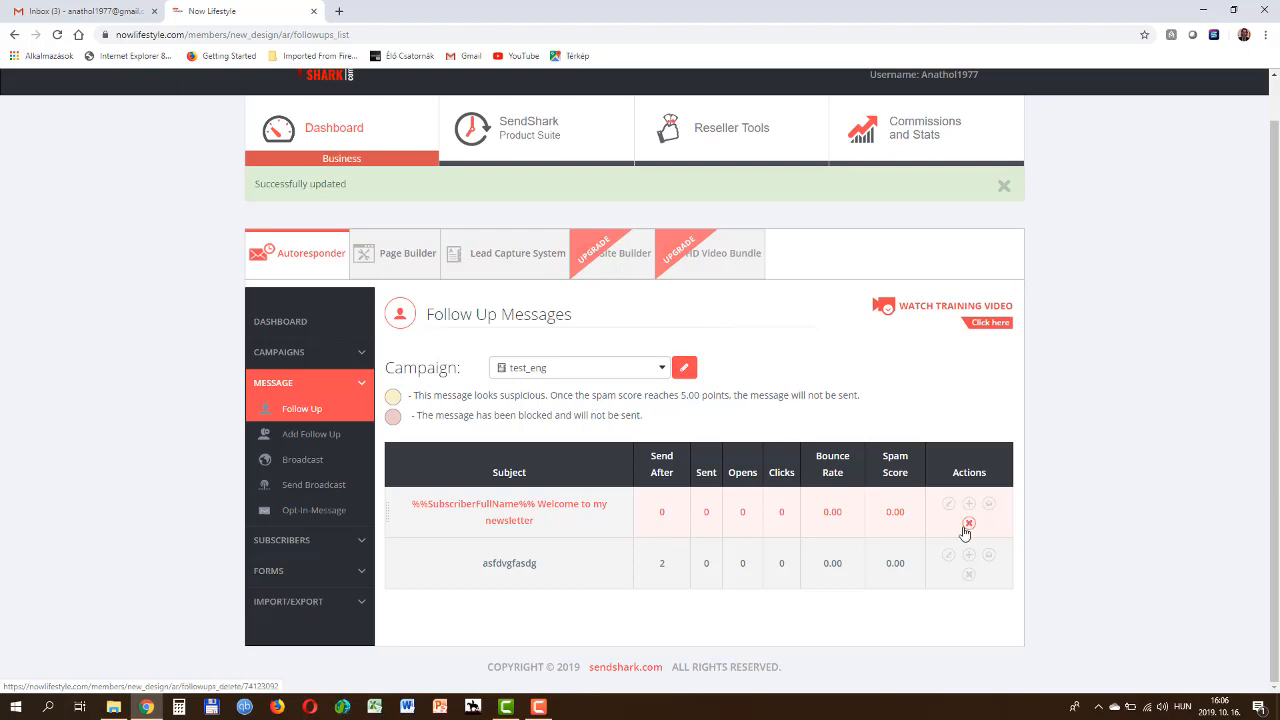
mouse_move(540, 510)
mouse_down()
mouse_move(538, 572)
mouse_move(558, 506)
mouse_up()
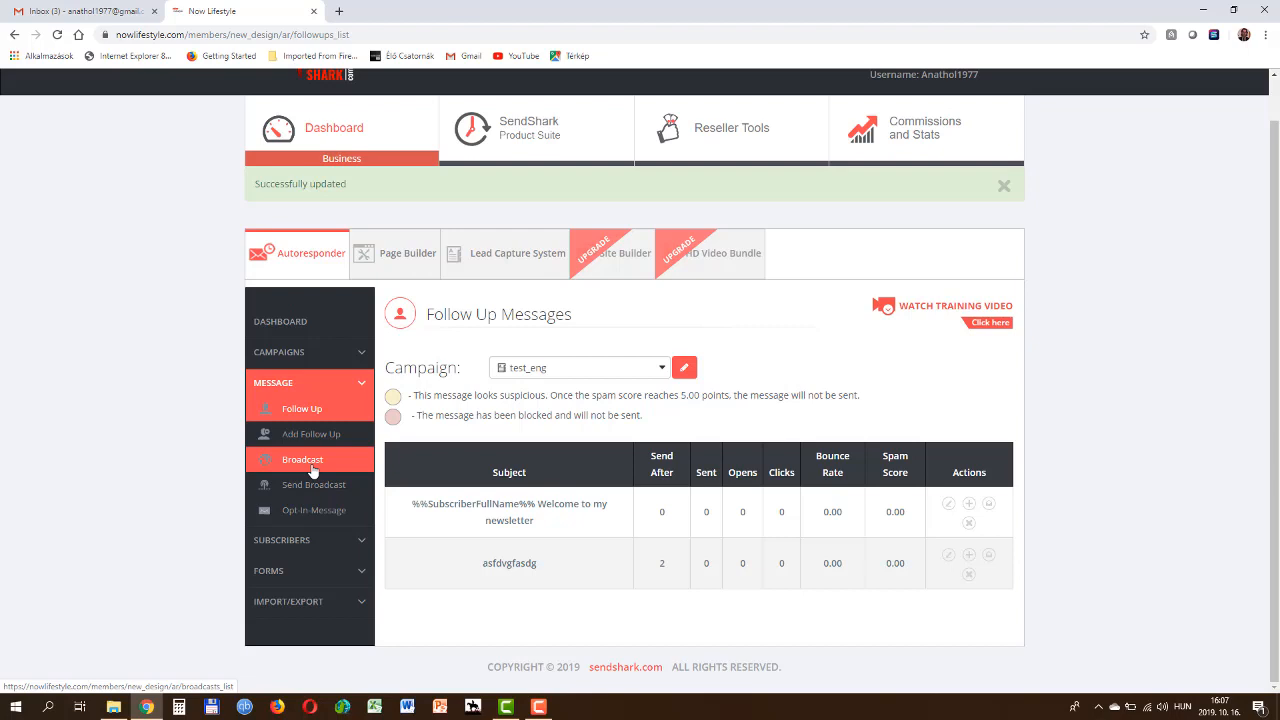
Open the list of broadcast messages and look through the pending and sent broadcasts.
click(311, 465)
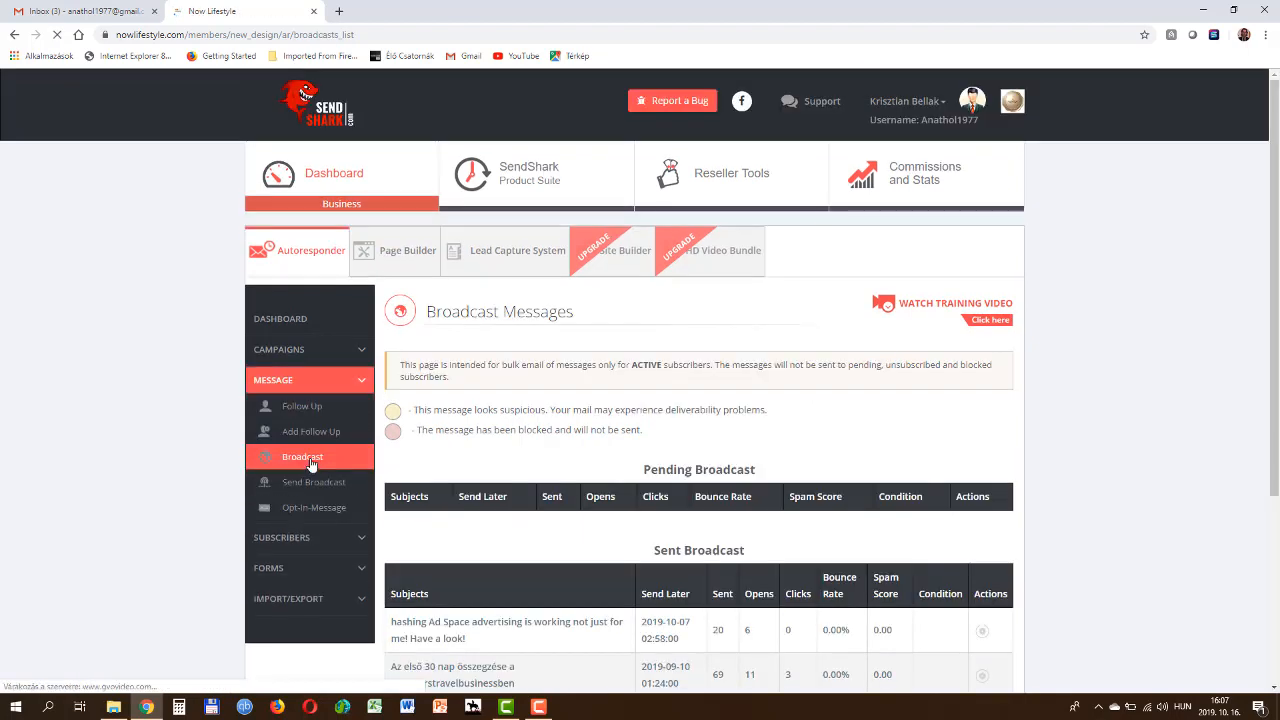
scroll(689, 467, down, 3)
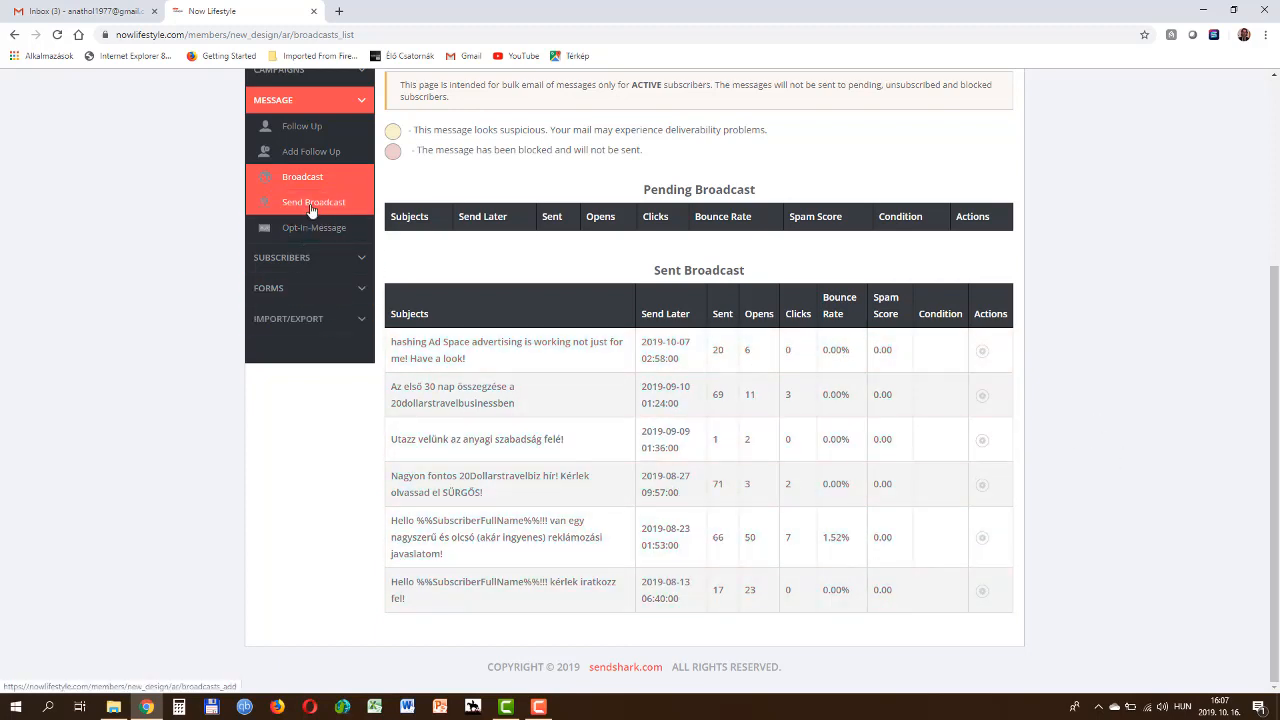
scroll(290, 230, up, 1)
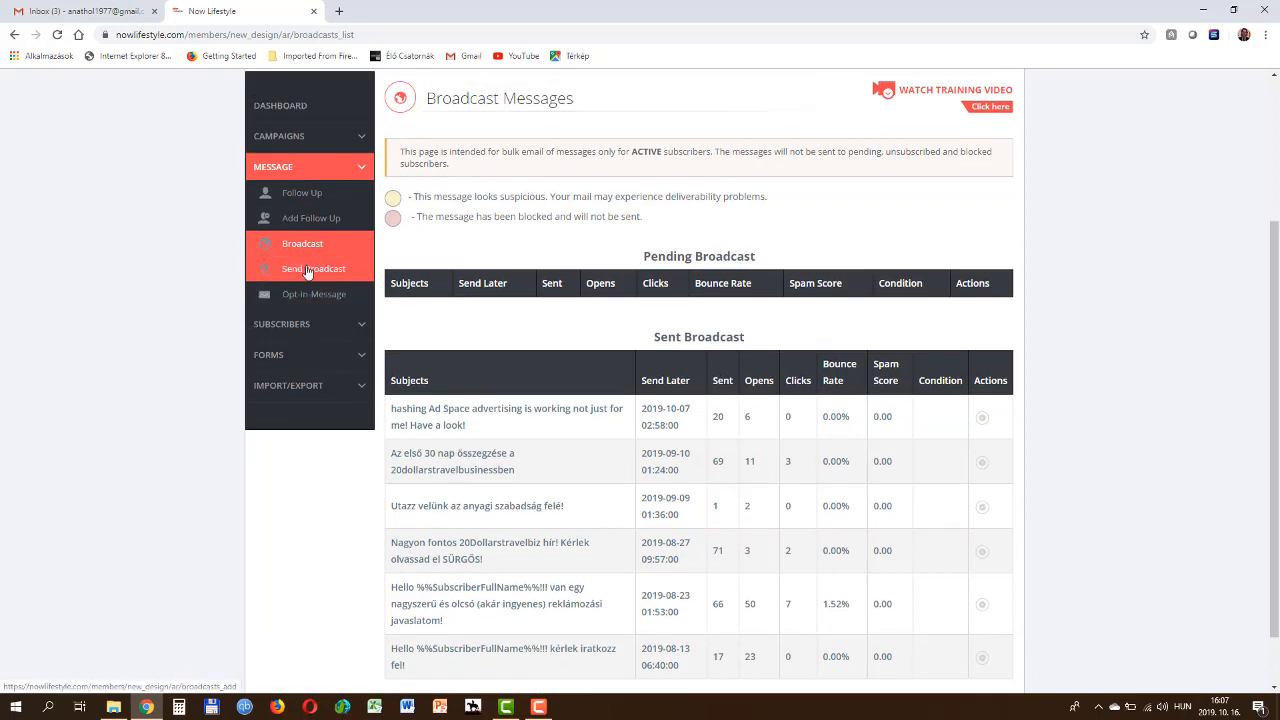
Open the form for sending a broadcast and look through its campaign list, send time, subject and message fields.
click(310, 272)
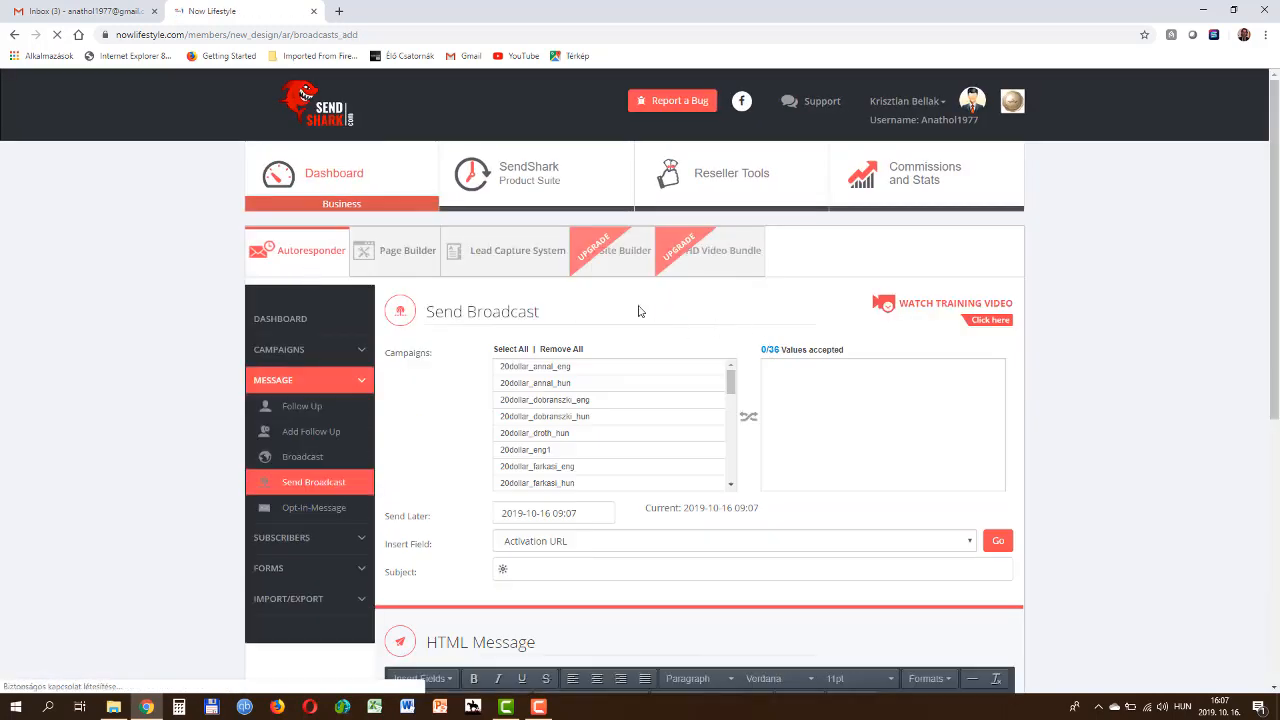
click(547, 390)
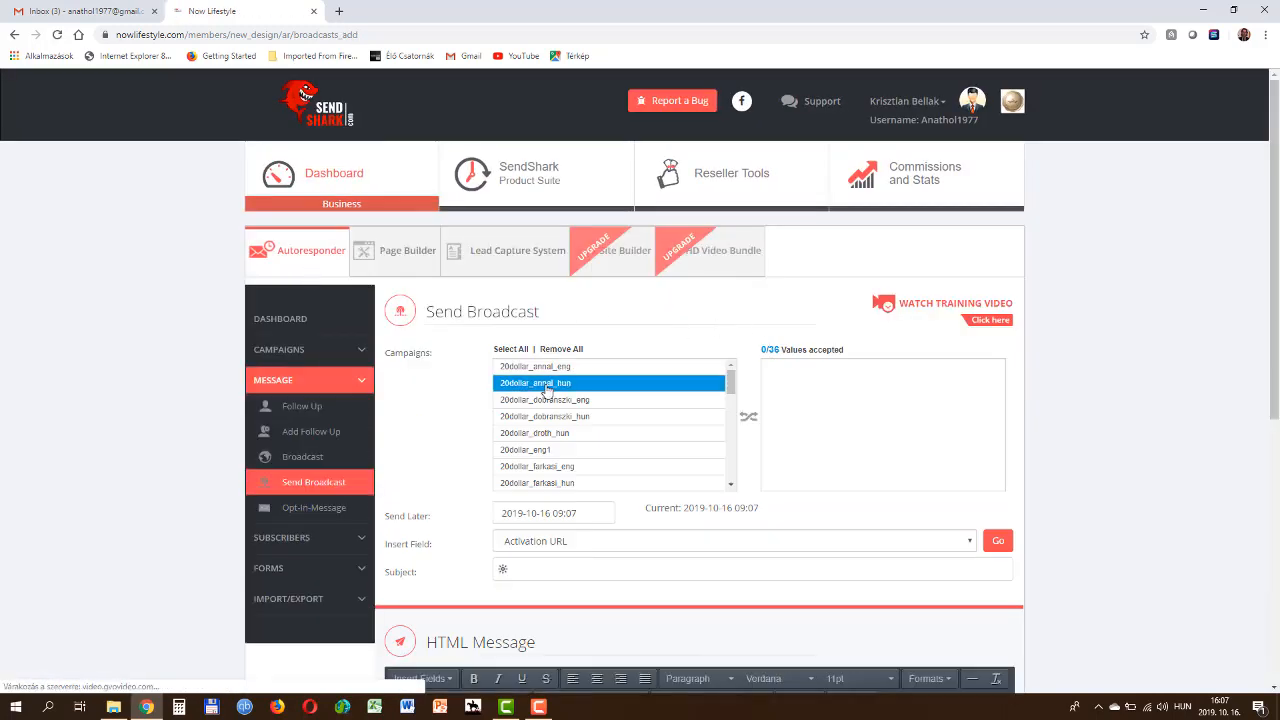
drag(547, 390, 575, 418)
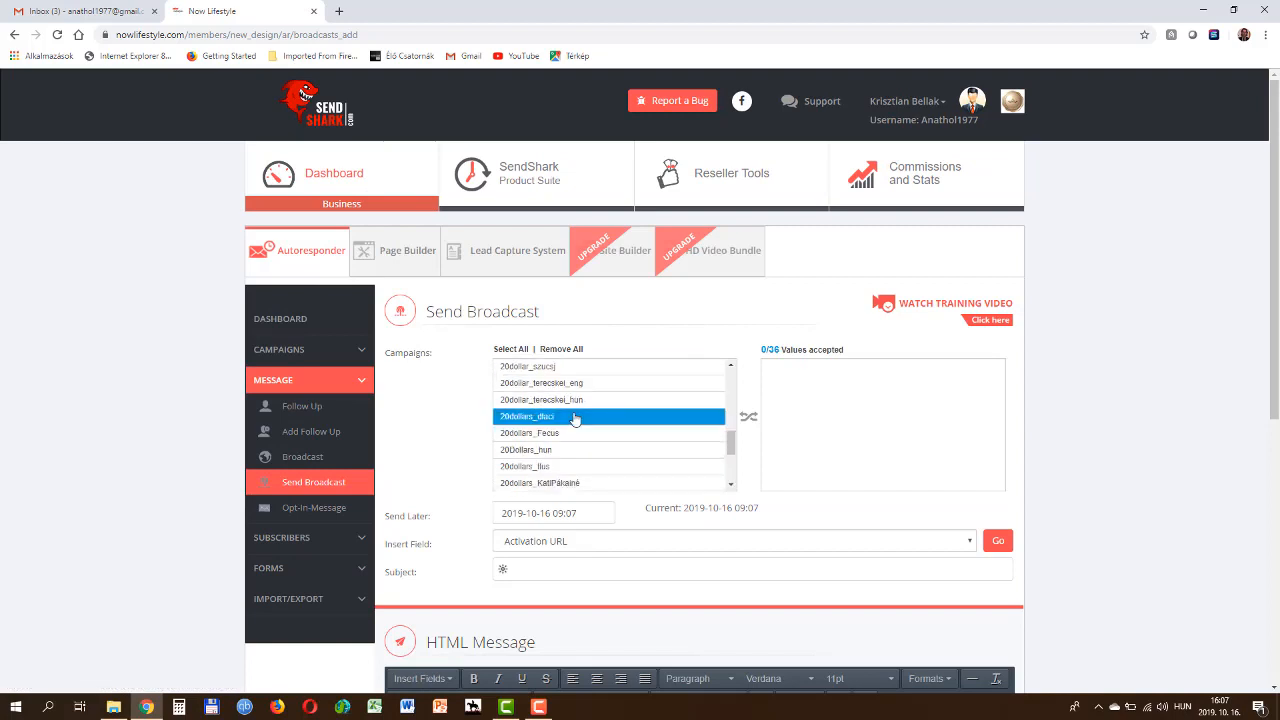
scroll(575, 418, down, 2)
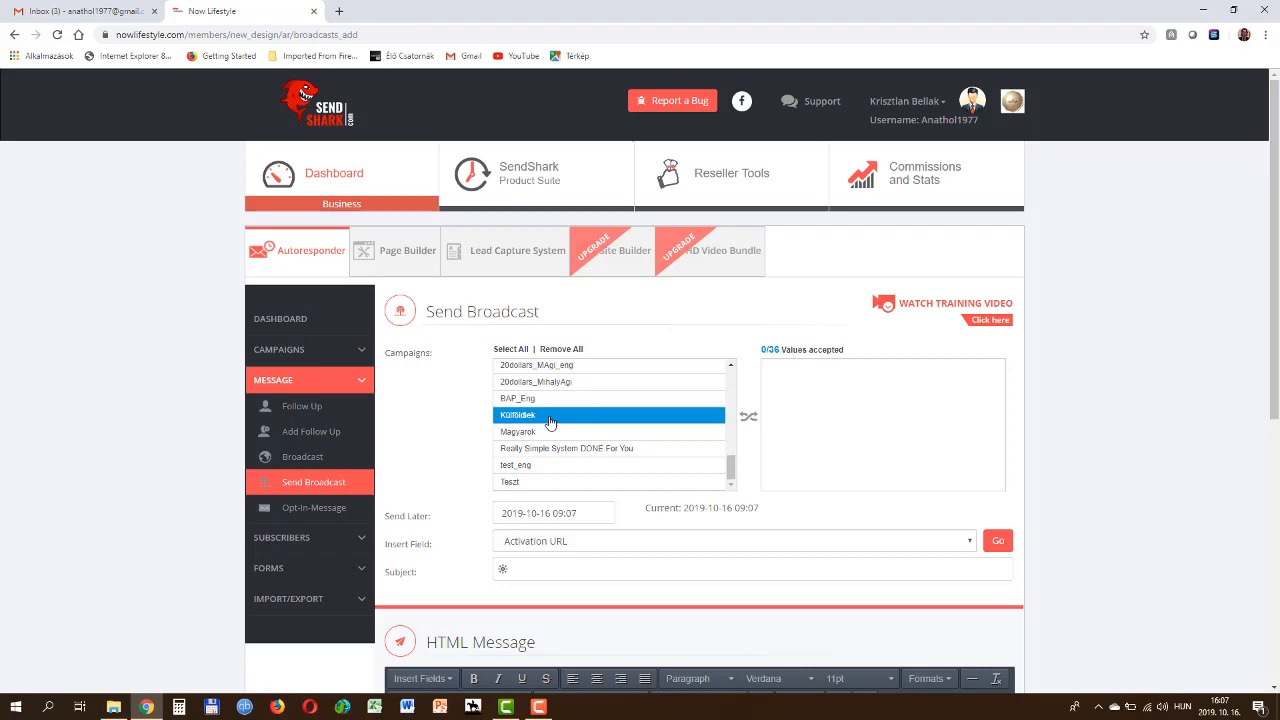
scroll(605, 470, down, 2)
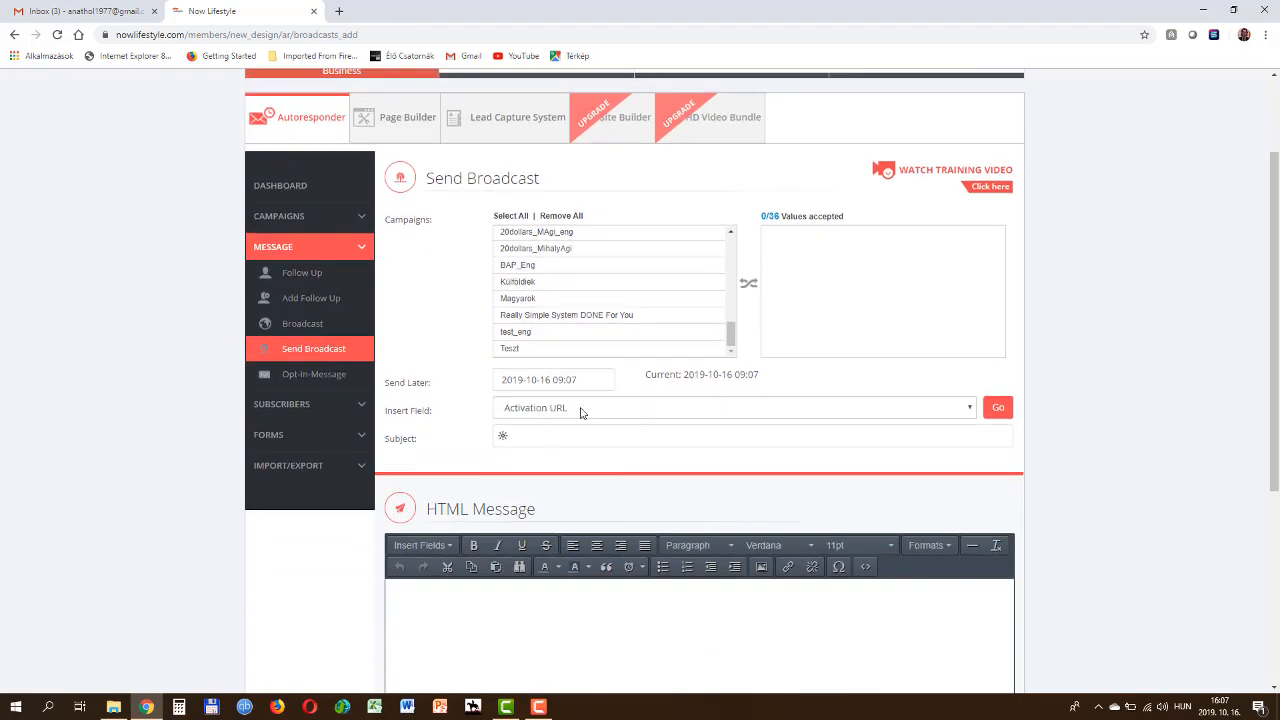
scroll(538, 458, down, 3)
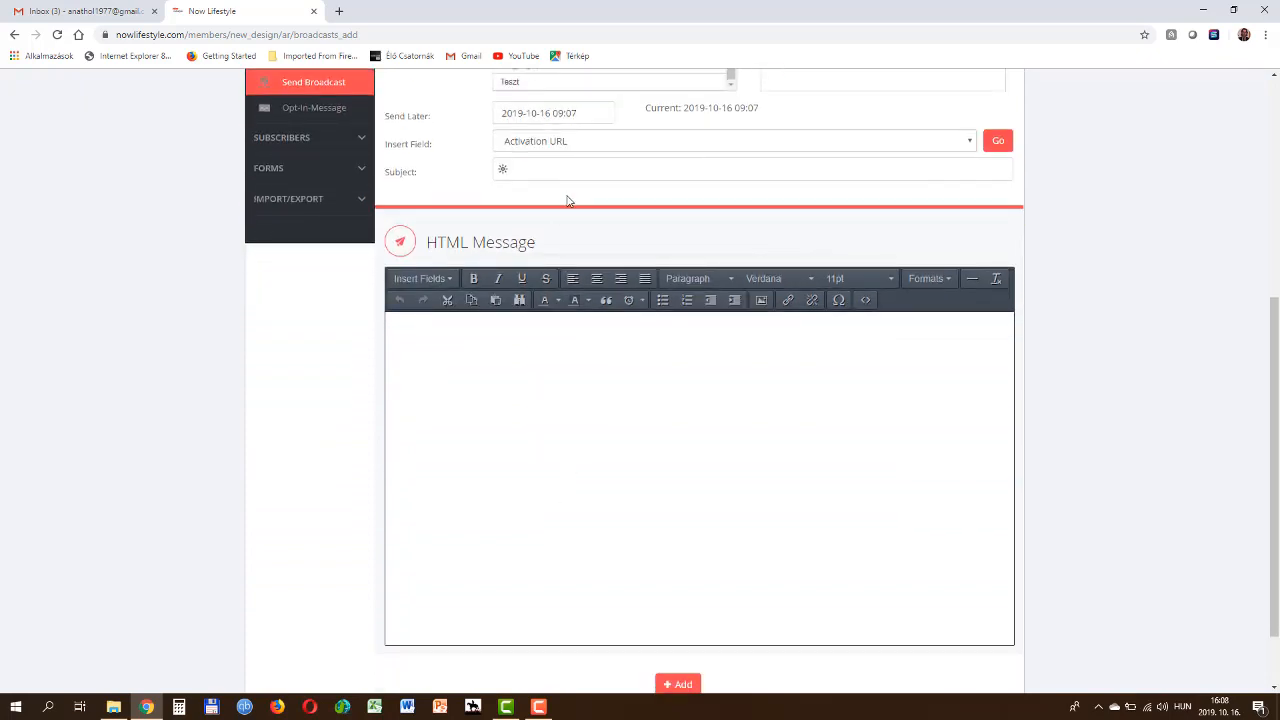
Choose test_eng as the receiving campaign of the new broadcast and enter the subject "teszt".
scroll(569, 251, up, 2)
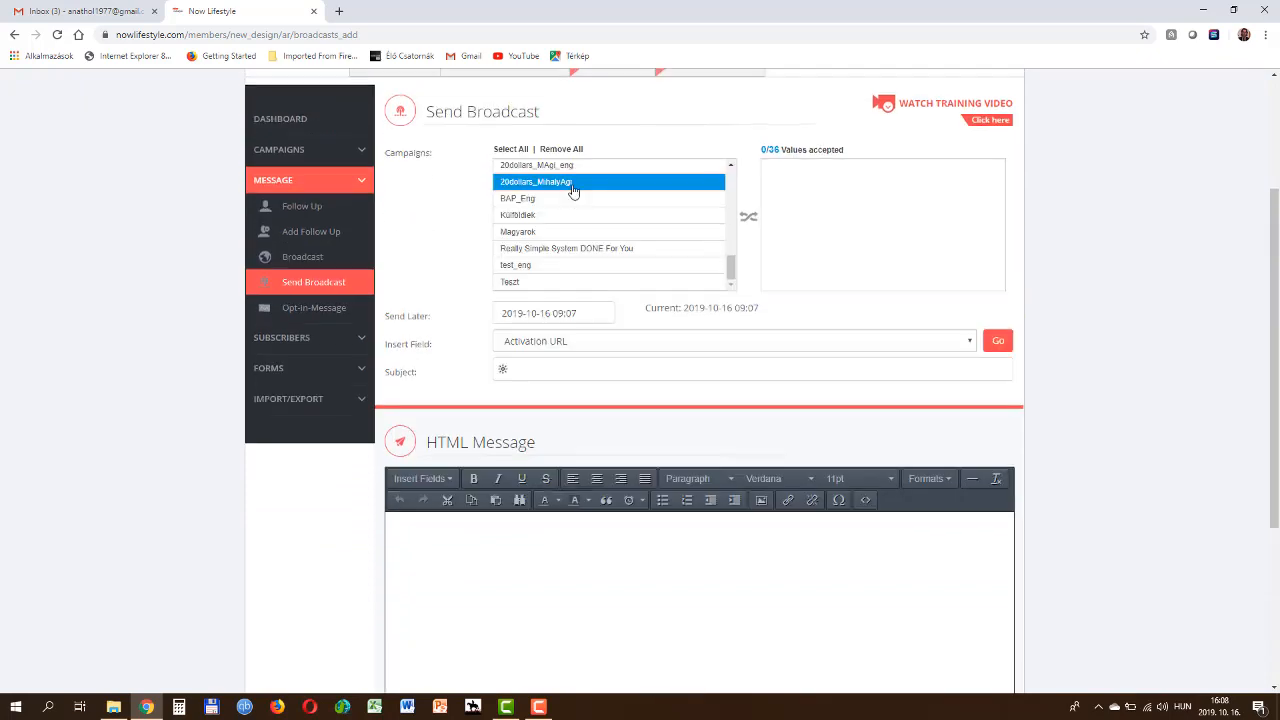
scroll(557, 236, down, 2)
click(515, 265)
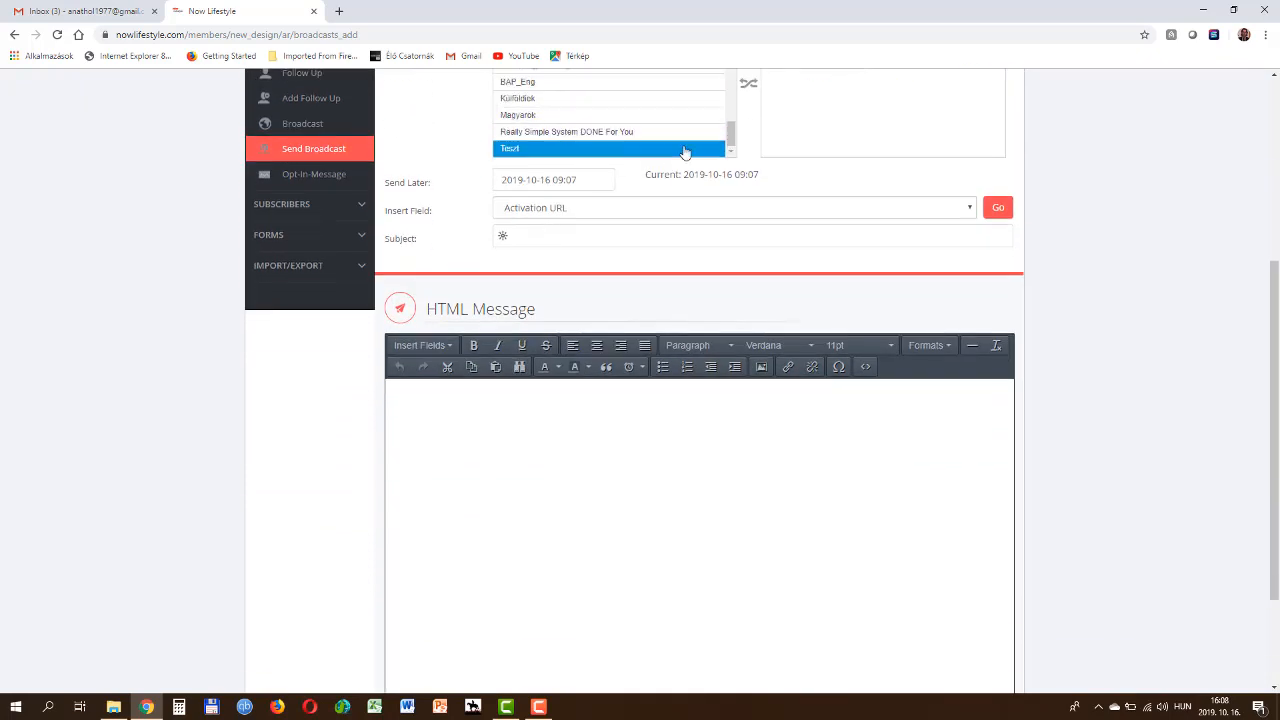
scroll(770, 199, up, 2)
click(556, 369)
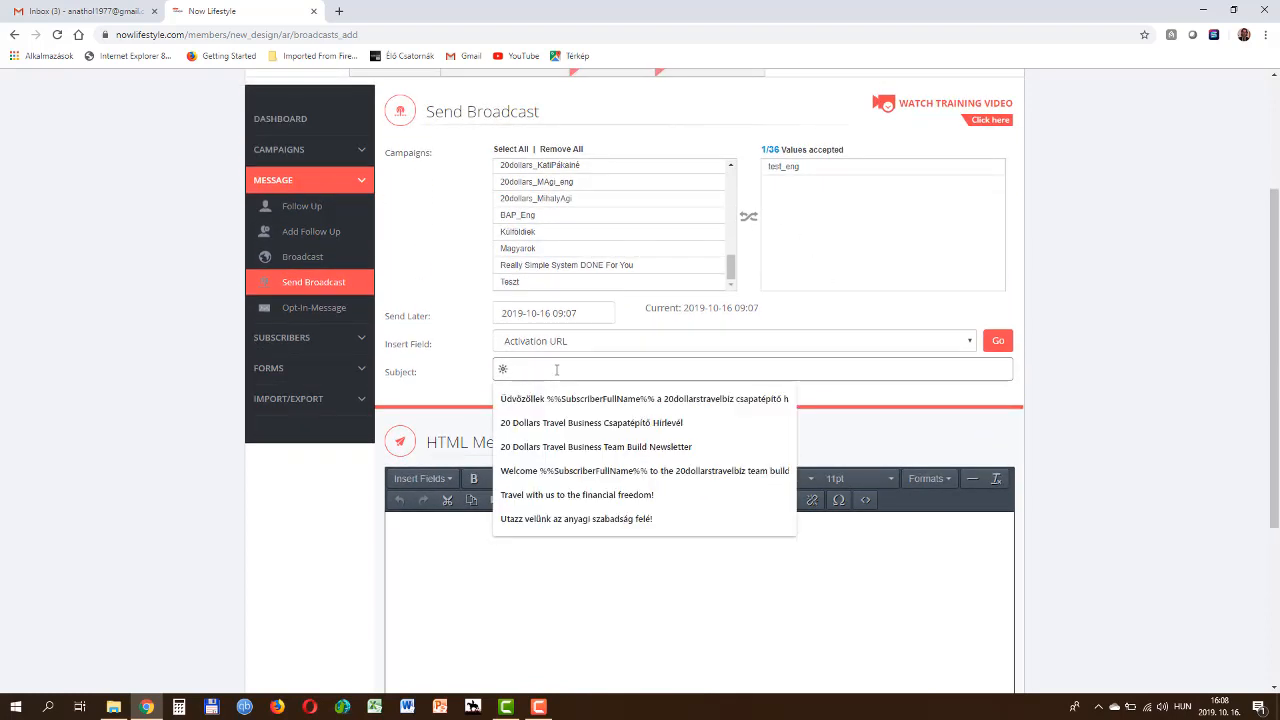
text(teszt)
Enter "teszt" as the HTML message body and add the broadcast.
click(451, 565)
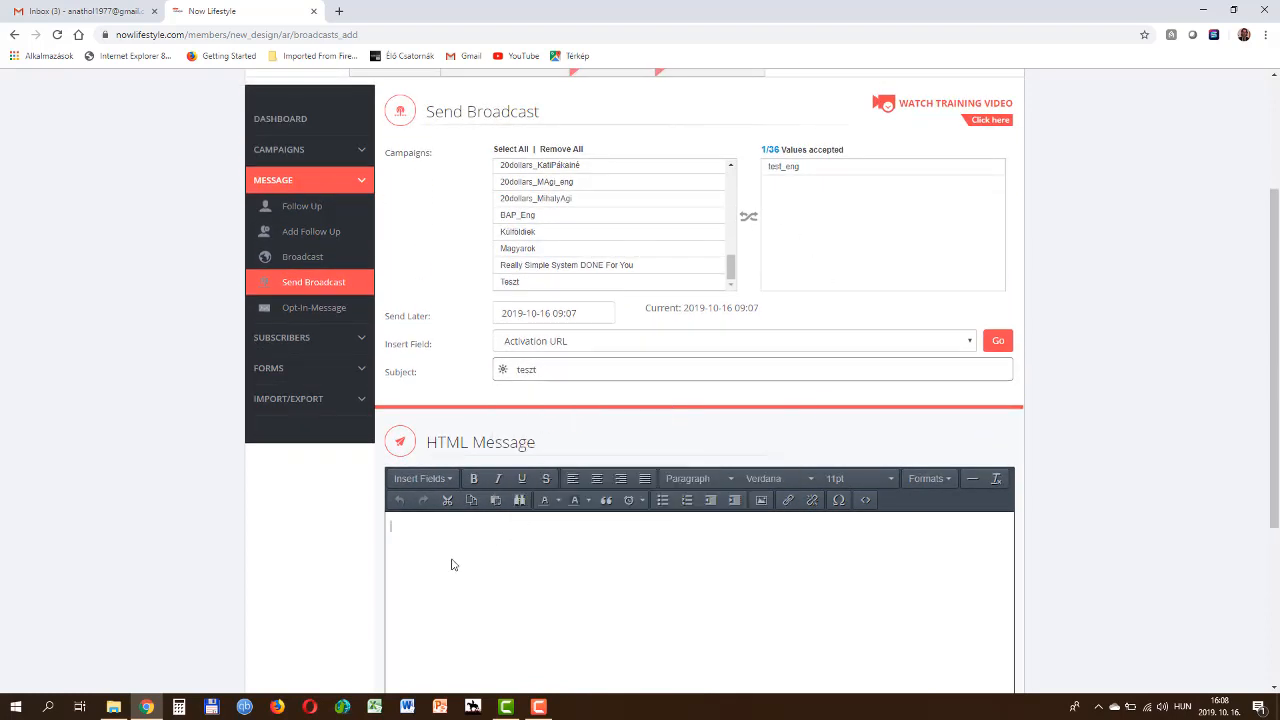
text(teszt)
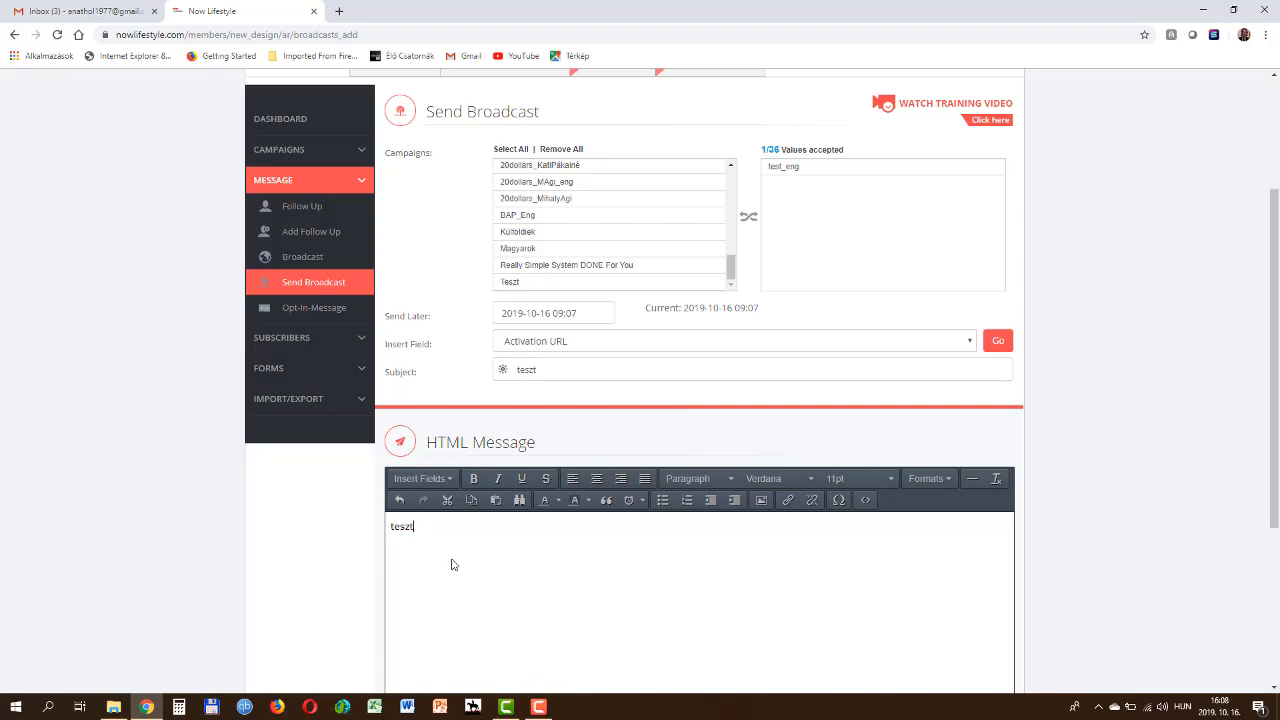
scroll(451, 565, down, 3)
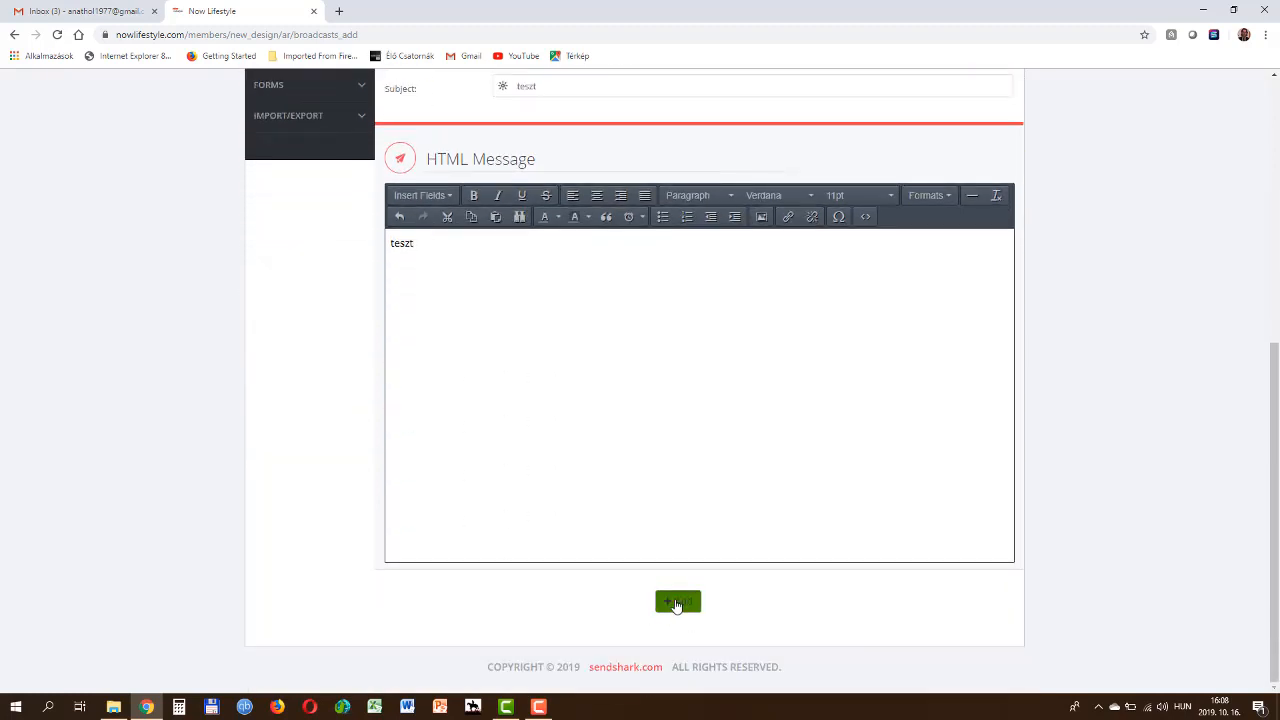
click(678, 601)
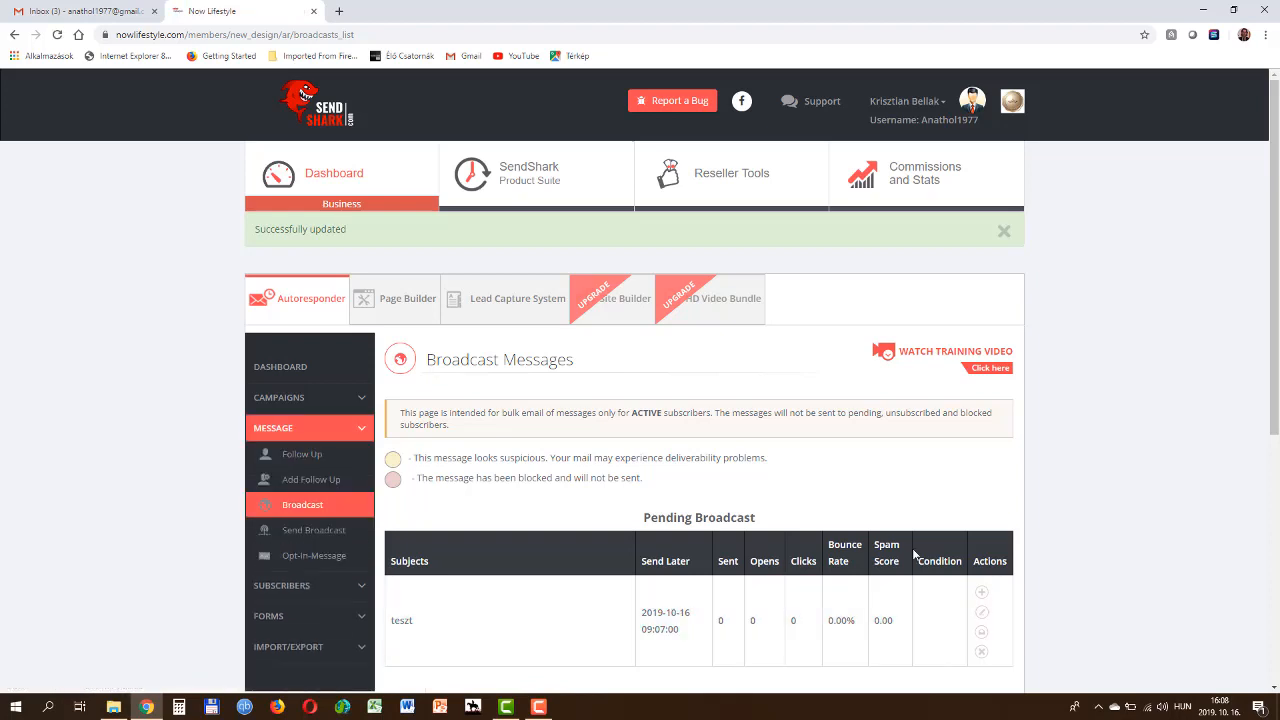
Activate the pending "teszt" broadcast for sending and look over the pending and sent broadcasts.
scroll(1103, 507, down, 2)
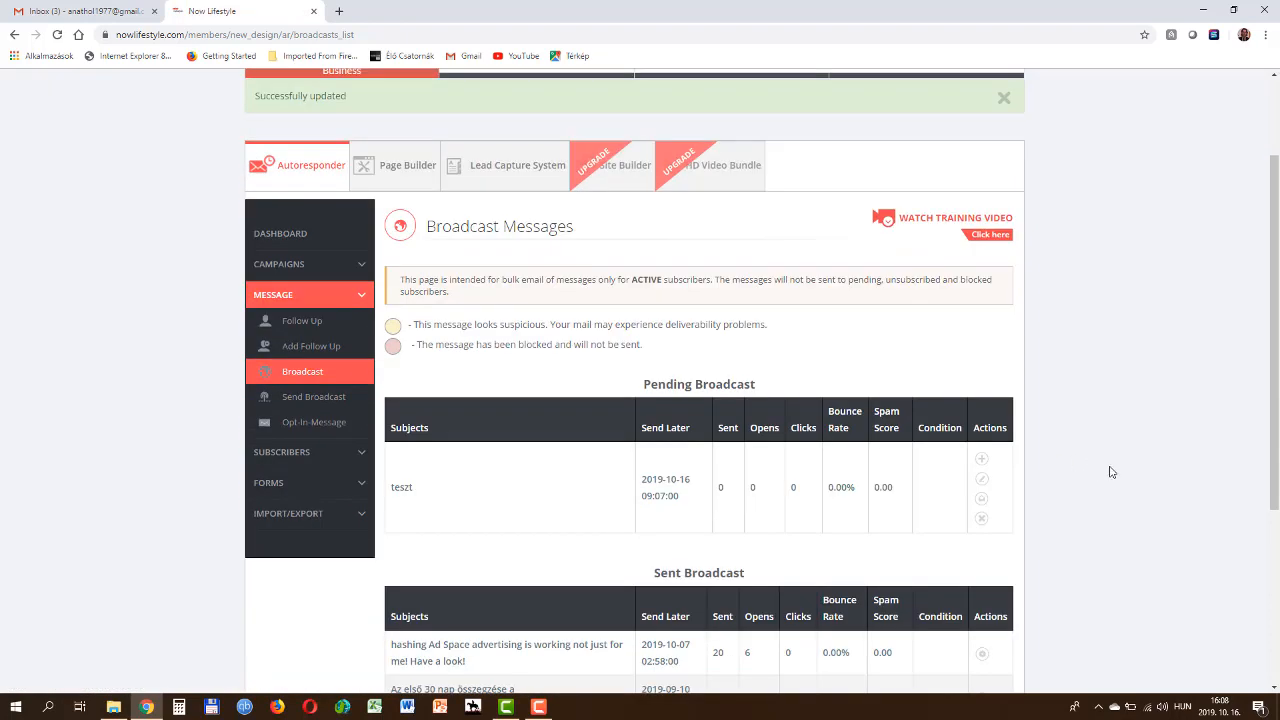
click(981, 462)
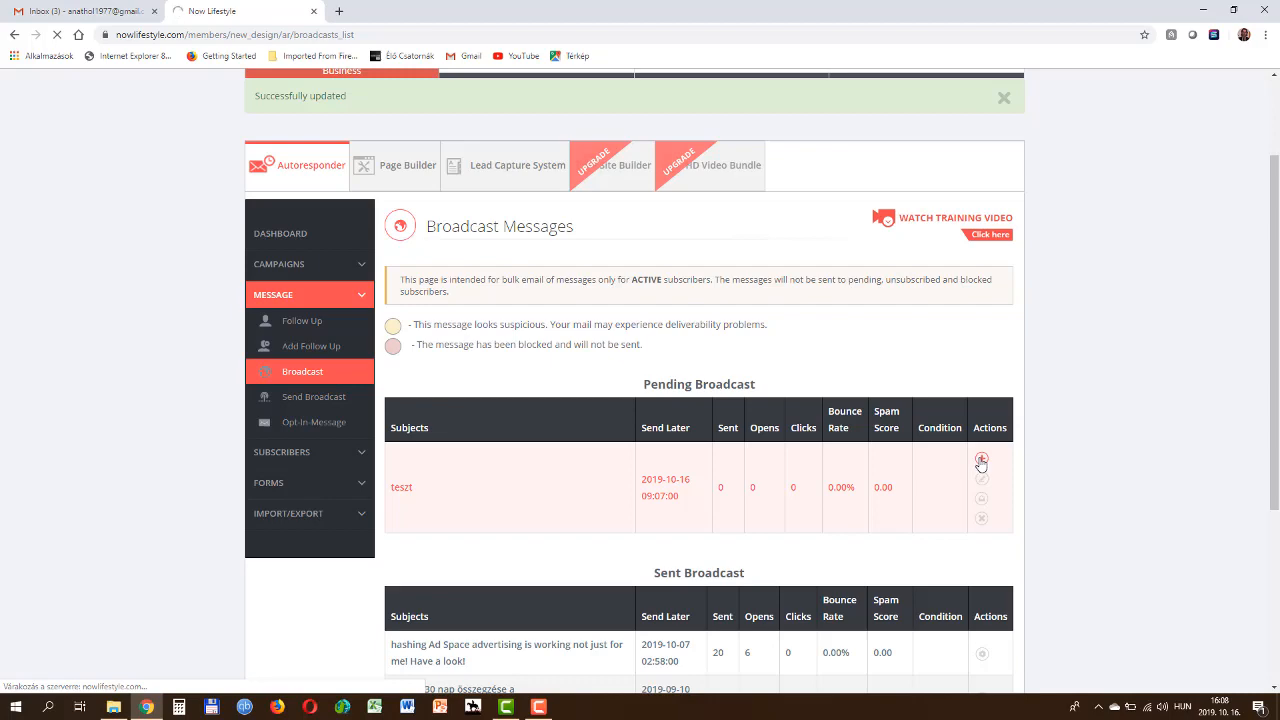
scroll(1022, 454, down, 2)
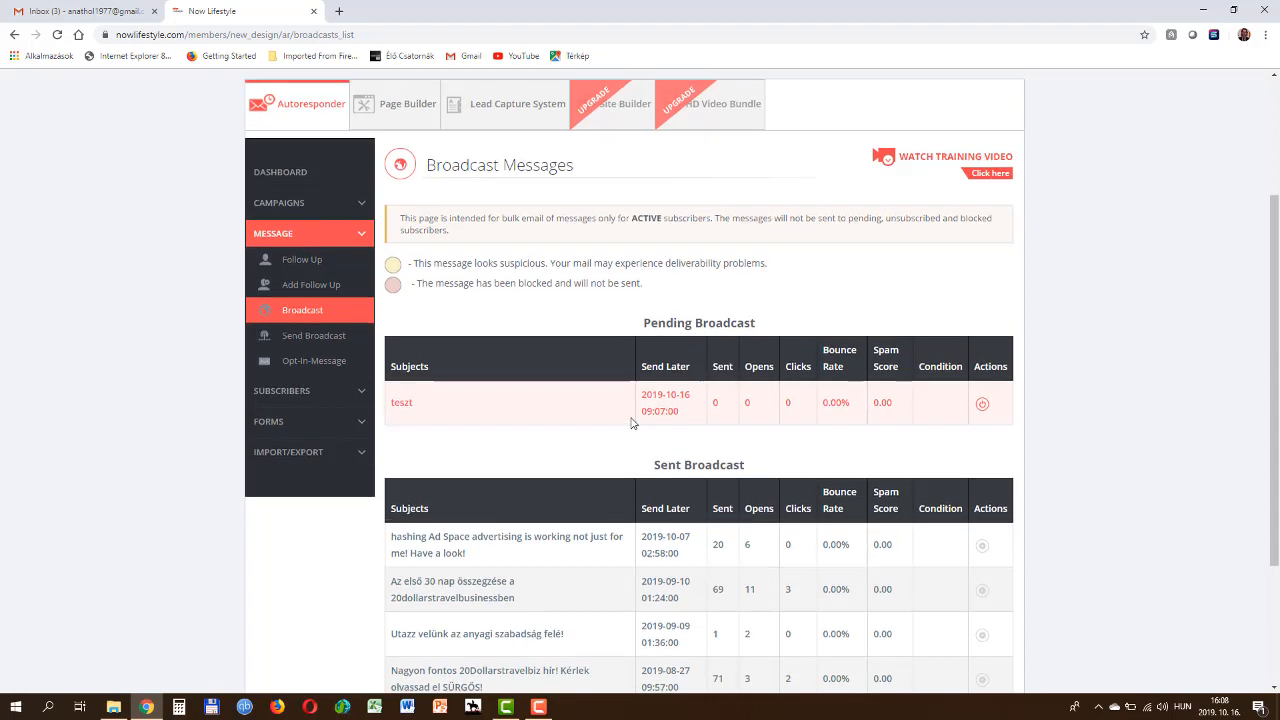
scroll(628, 423, up, 2)
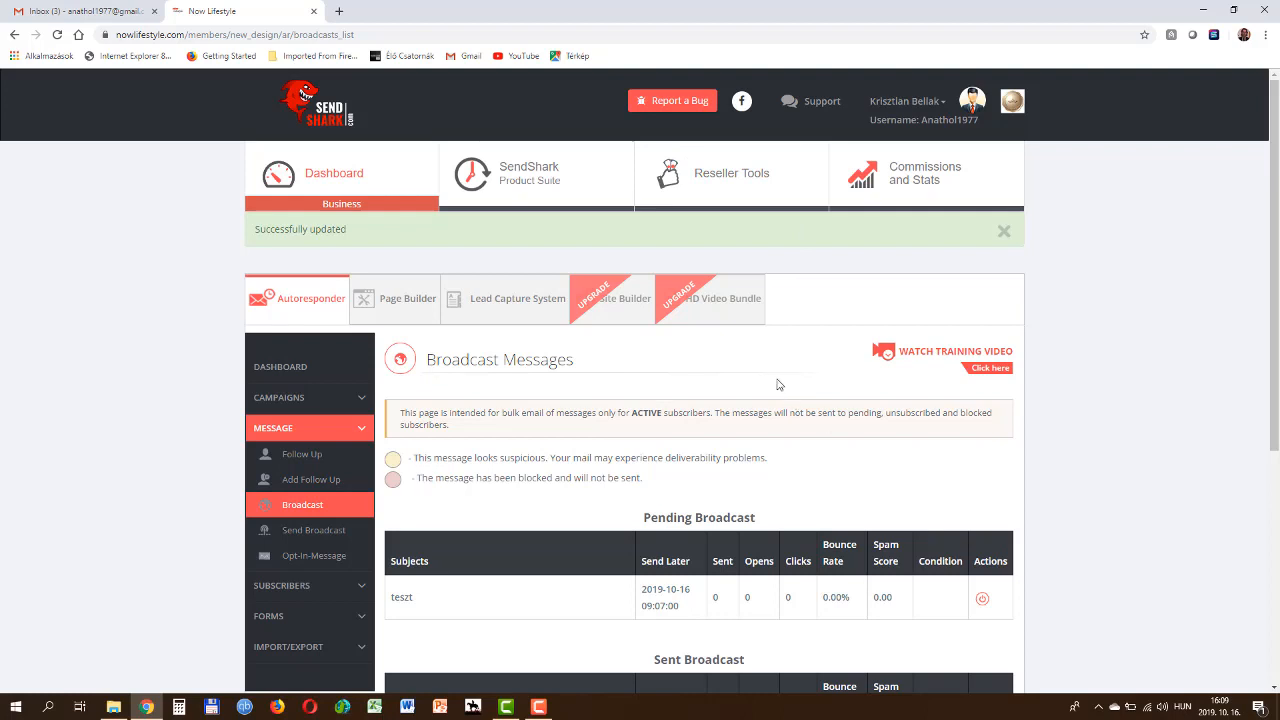
View the downline family tree under the reseller tools' business section, then return to the dashboard.
click(727, 179)
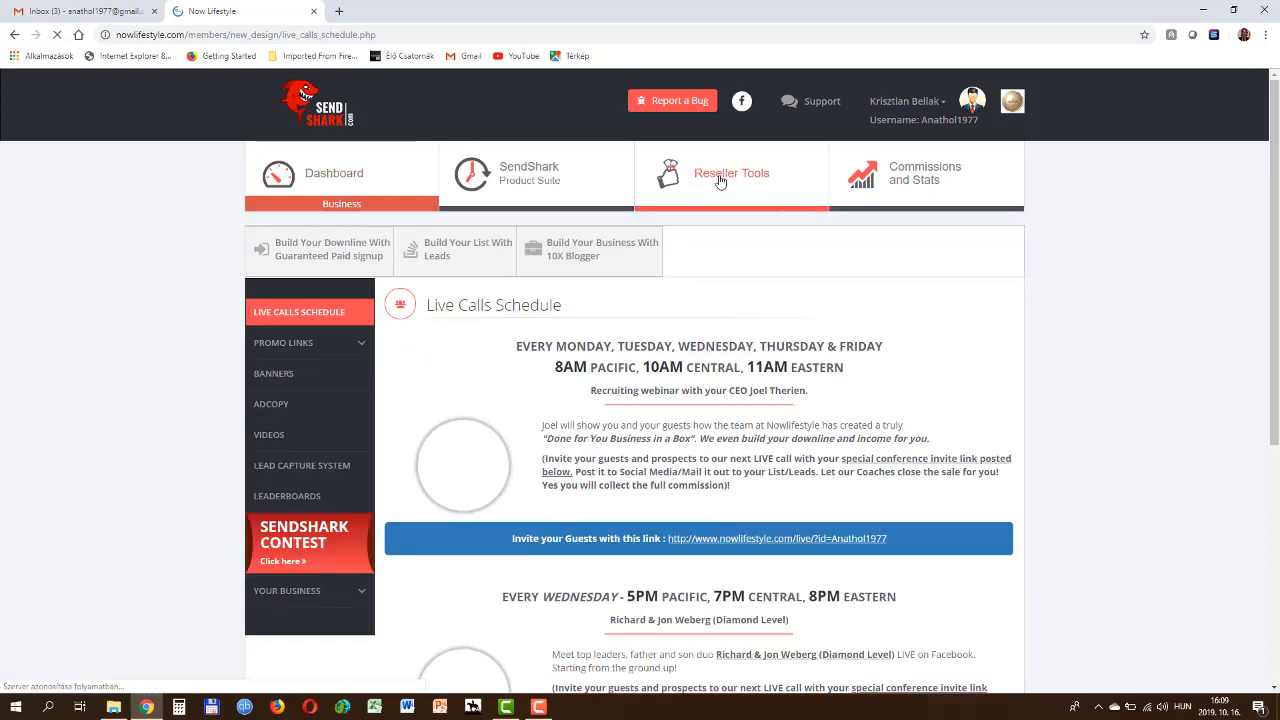
click(334, 594)
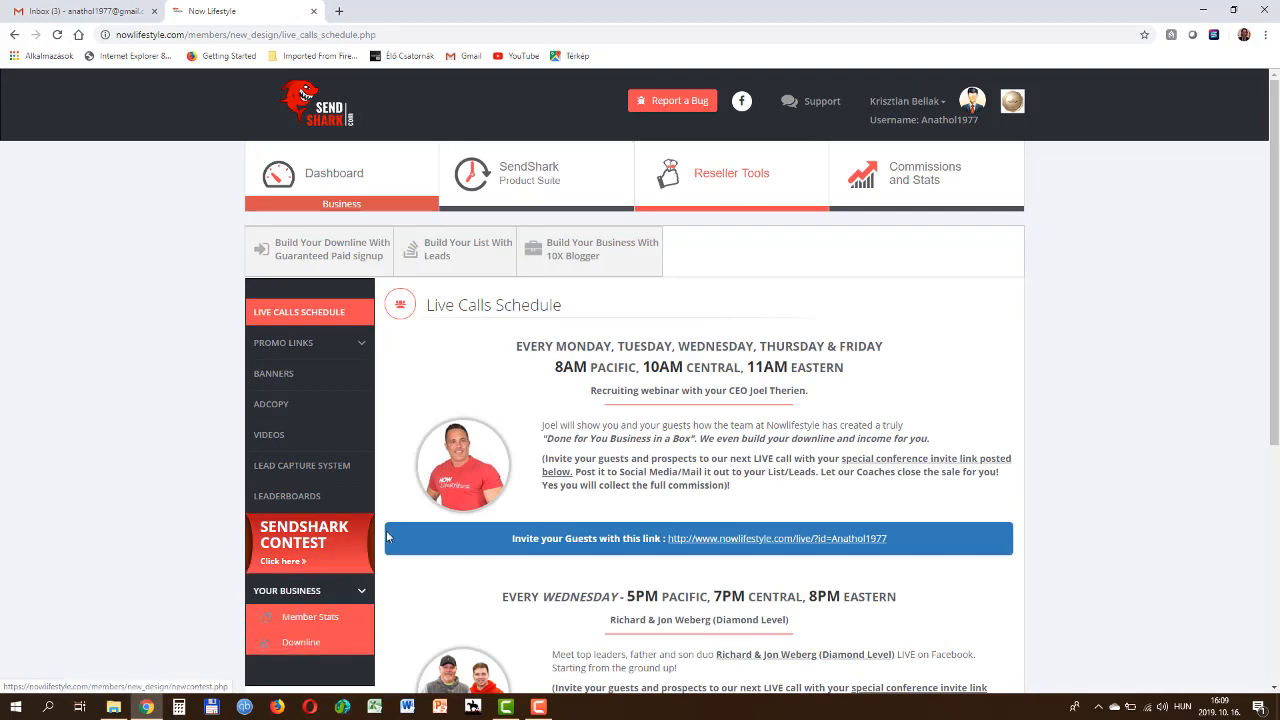
scroll(363, 521, down, 2)
click(304, 445)
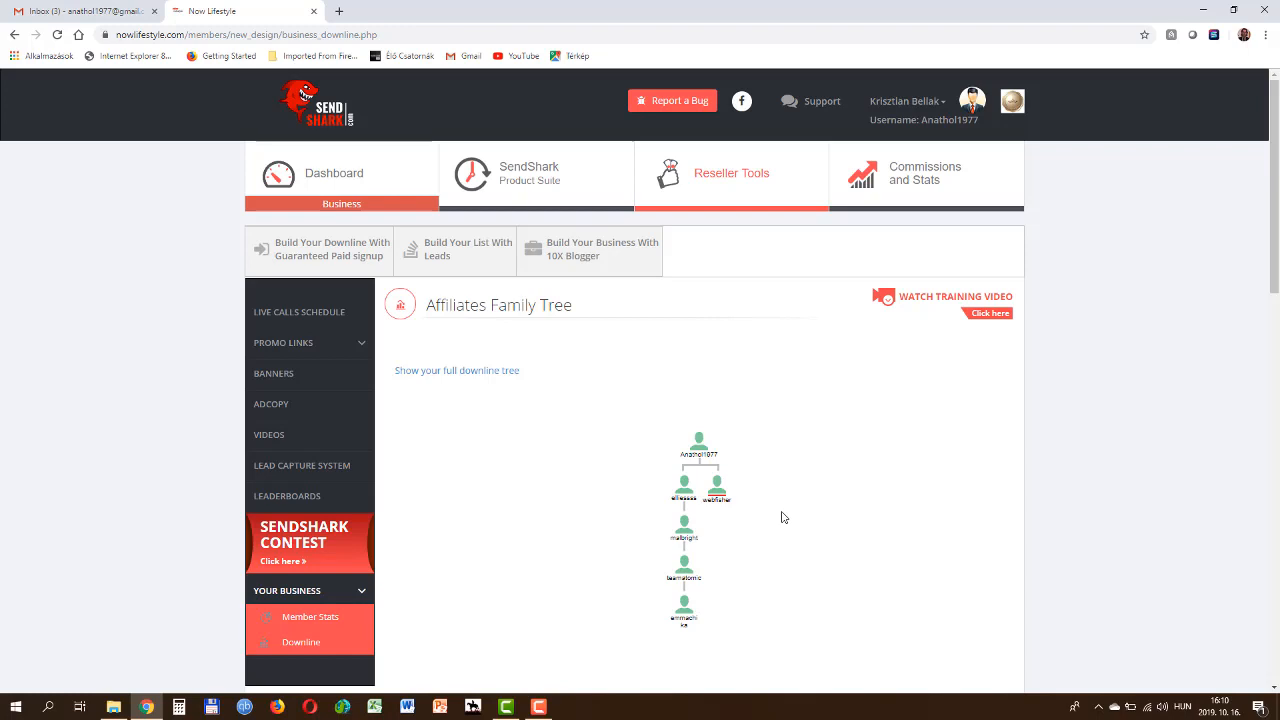
click(330, 174)
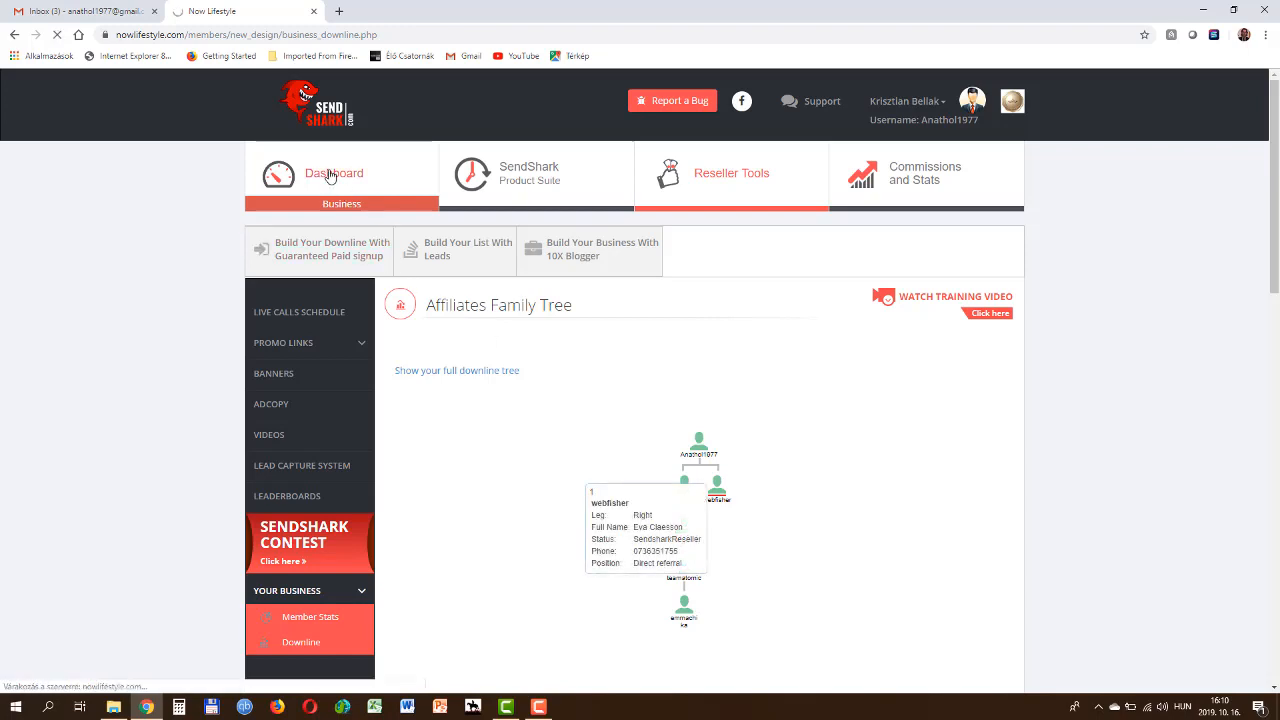